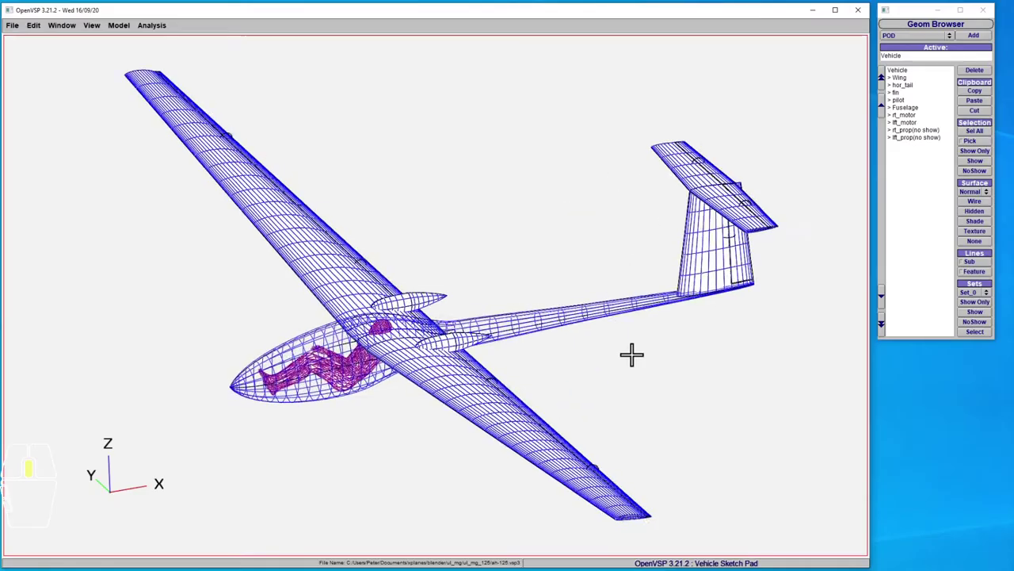
left_click_drag(629, 354, 714, 329)
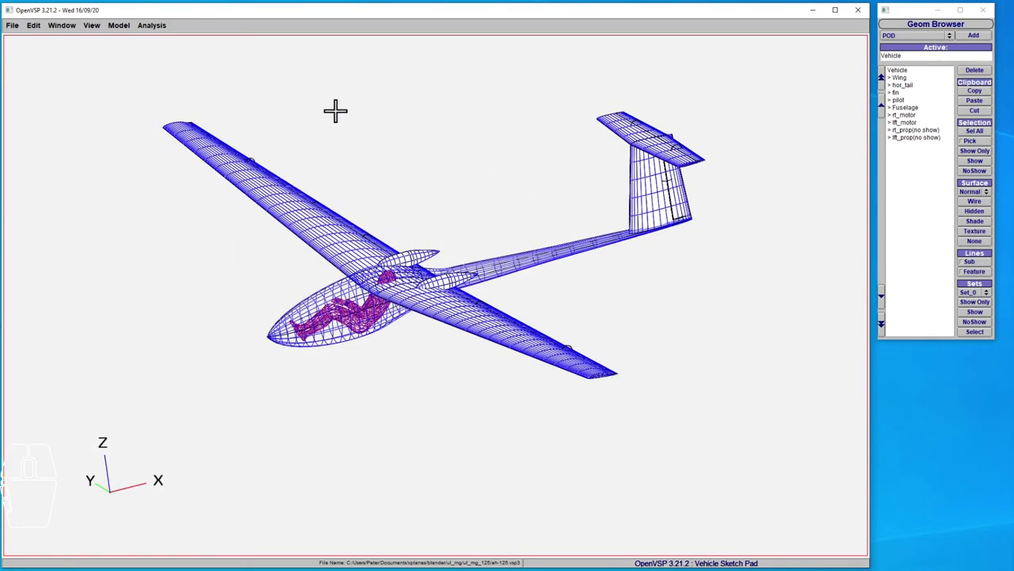
left_click(12, 26)
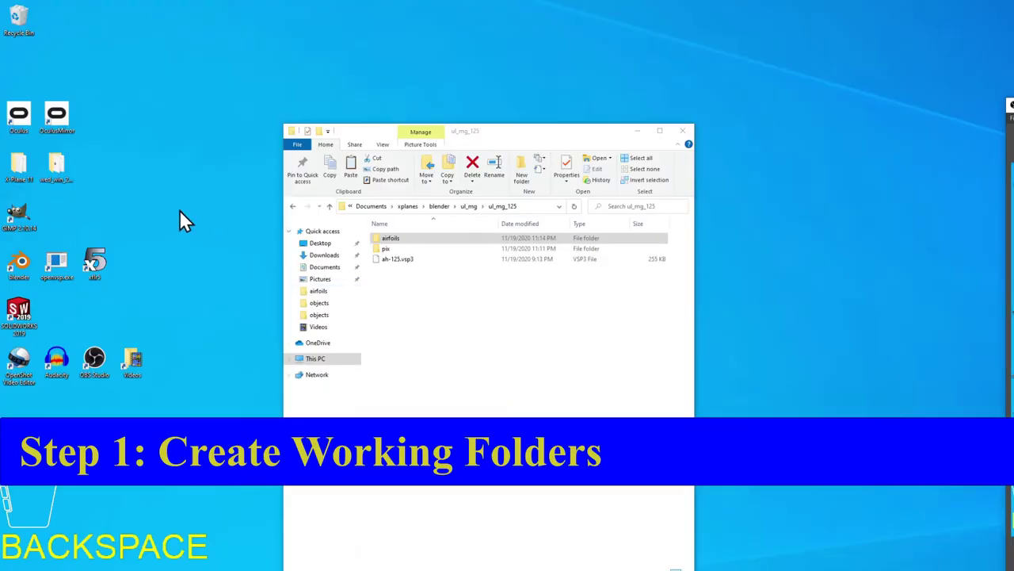
Create a folder named ul_mg_125 inside X-Plane 11 > Aircraft > Hudson.
double_click(36, 173)
double_click(376, 273)
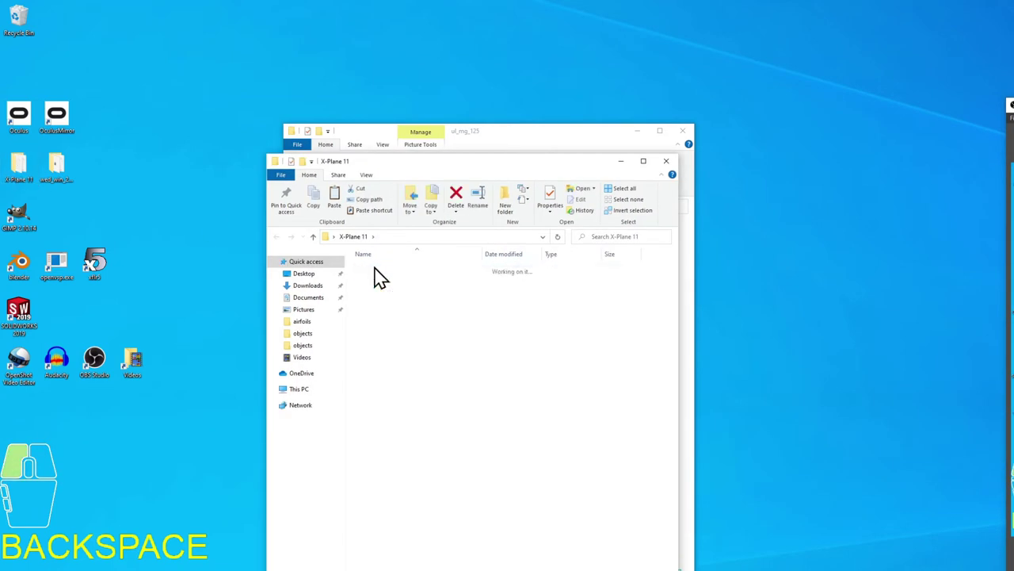
double_click(431, 286)
right_click(390, 317)
mouse_move(444, 437)
left_click(531, 437)
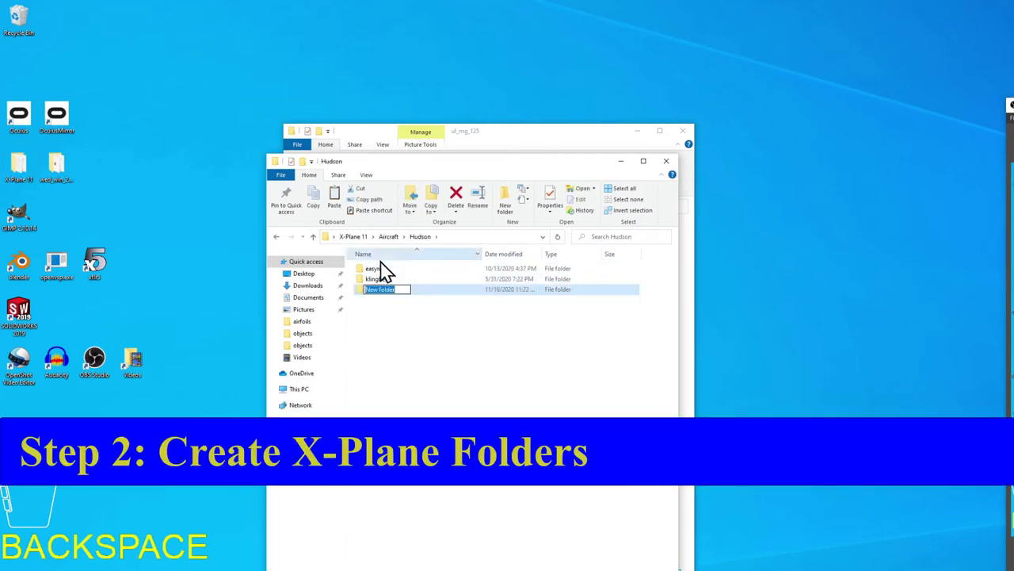
type("ul_mg_125")
key("Return")
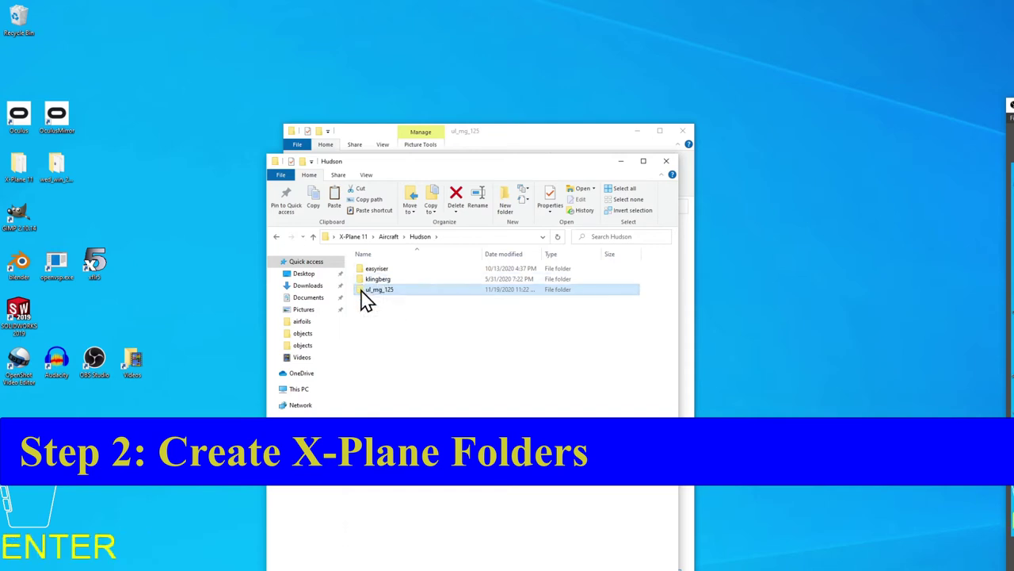
Create a subfolder named objects inside the ul_mg_125 aircraft folder.
double_click(374, 290)
right_click(369, 315)
left_click(508, 413)
type("objects")
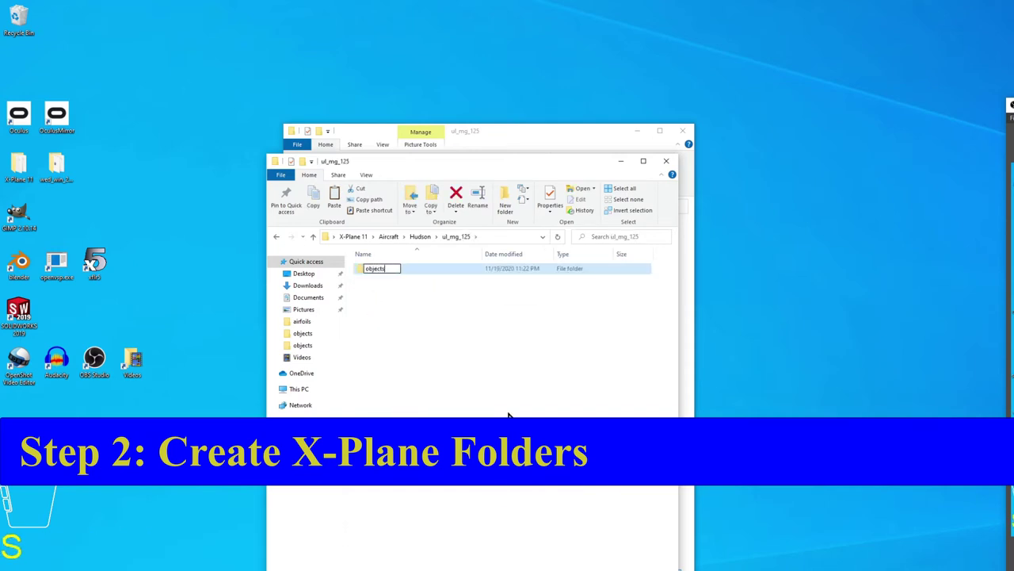
key("Return")
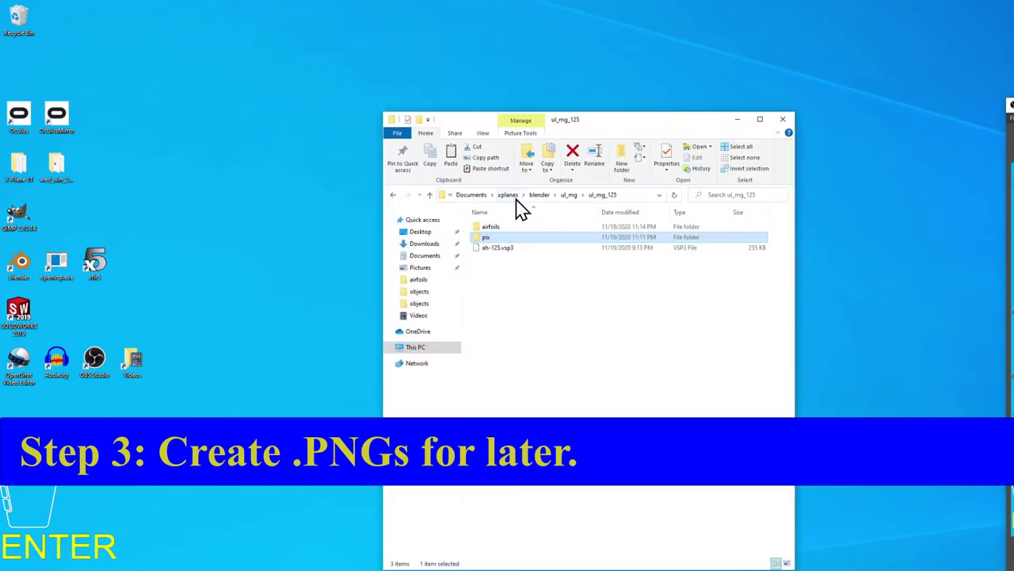
Open the pix working folder, and in GIMP create a new image of 1024 × 1024 px.
double_click(485, 239)
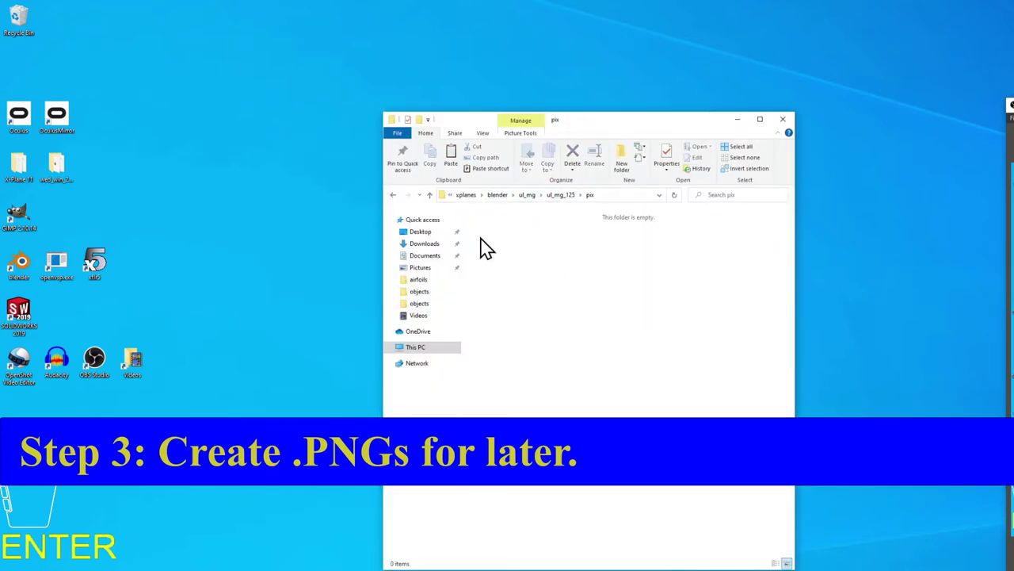
double_click(19, 214)
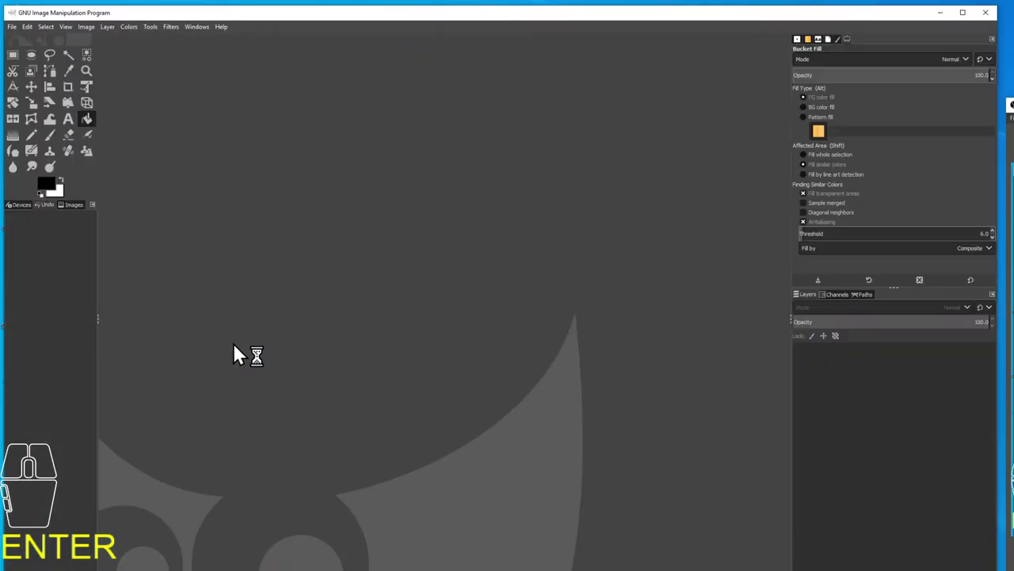
left_click(12, 26)
left_click(32, 41)
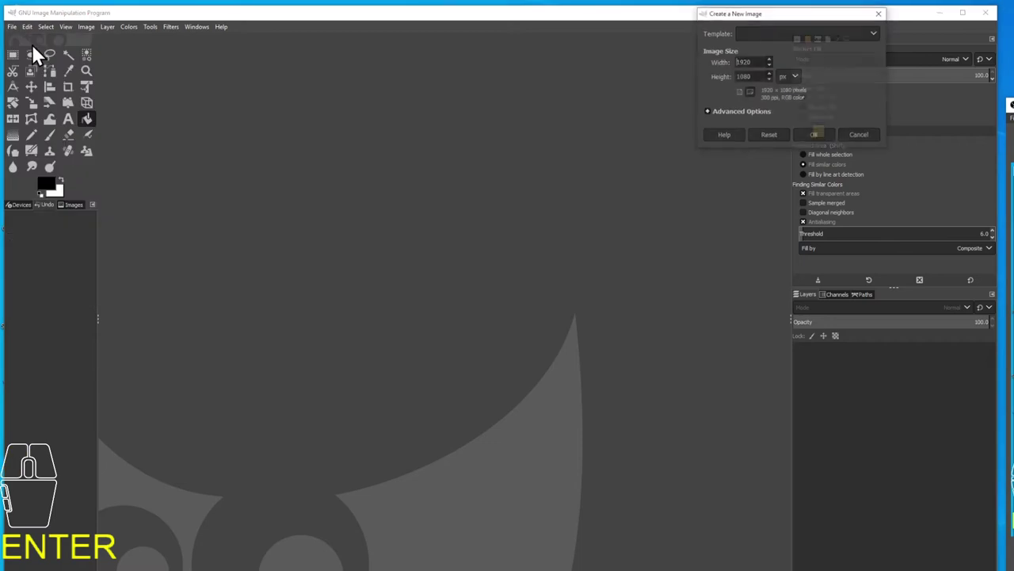
double_click(742, 62)
type("1024")
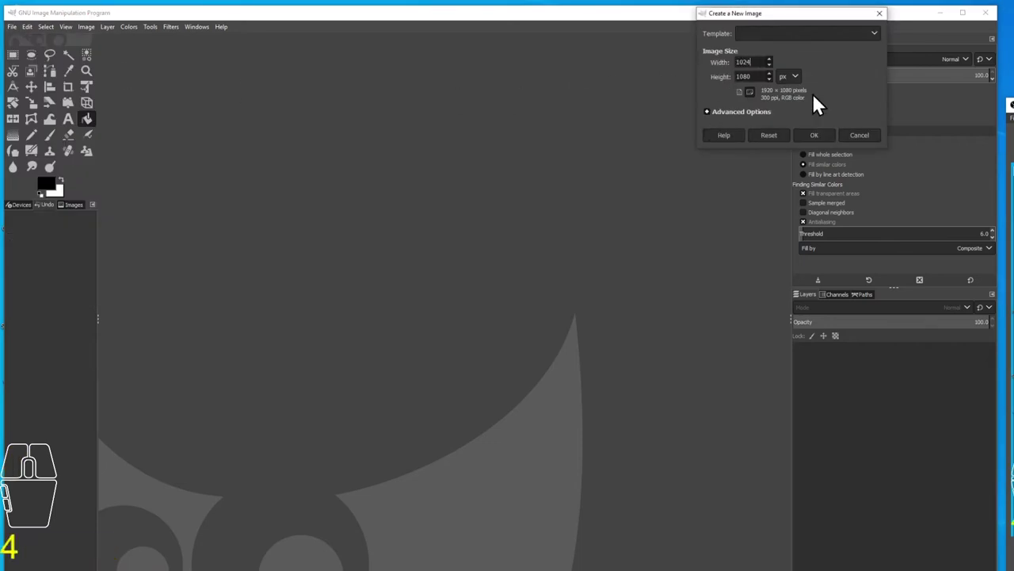
double_click(734, 77)
type("1024")
left_click(814, 135)
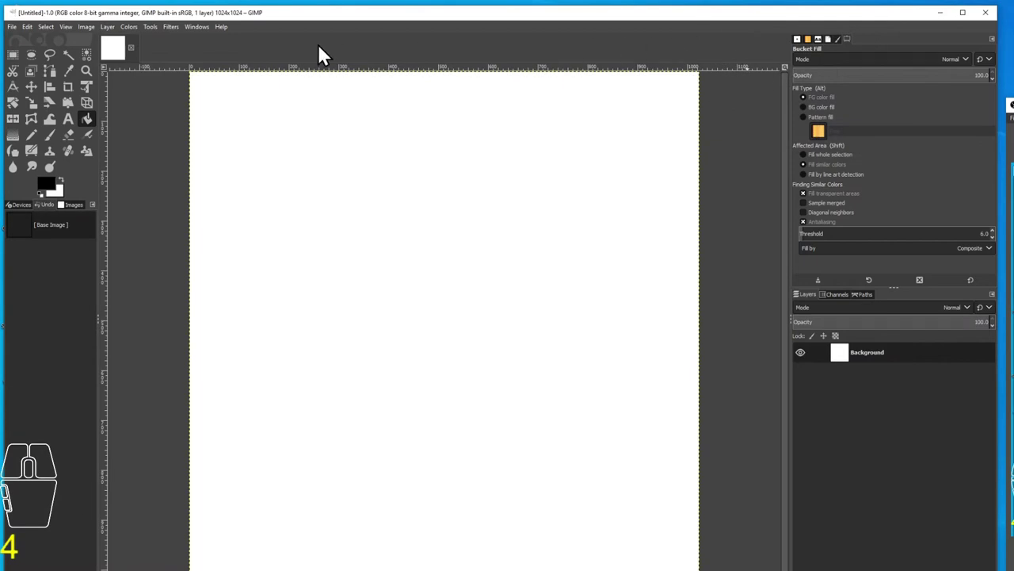
Start exporting the blank image and choose Documents/xplanes/blender/ul_mg/ul_mg_125/pix as the destination folder.
left_click(12, 26)
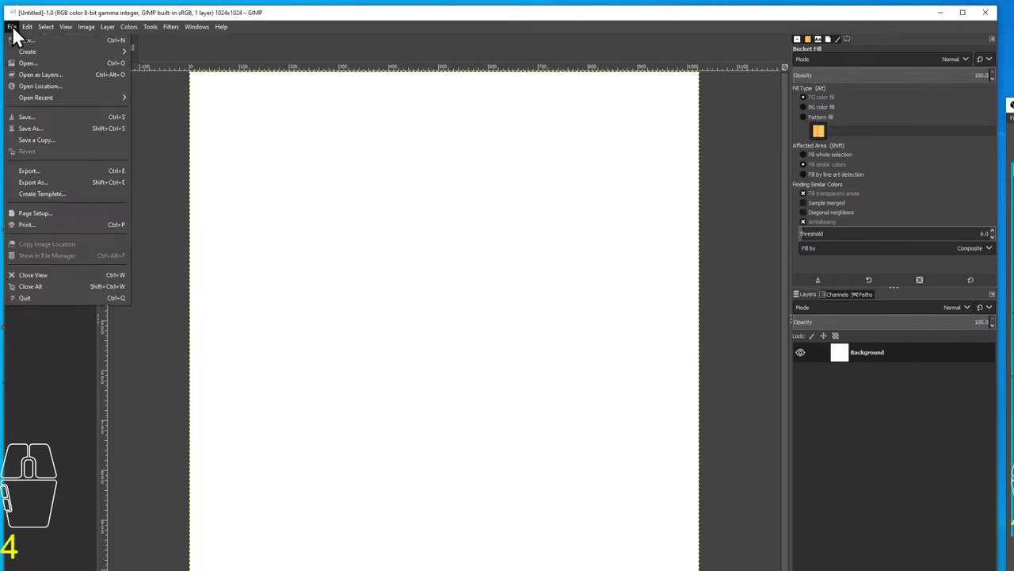
left_click(31, 180)
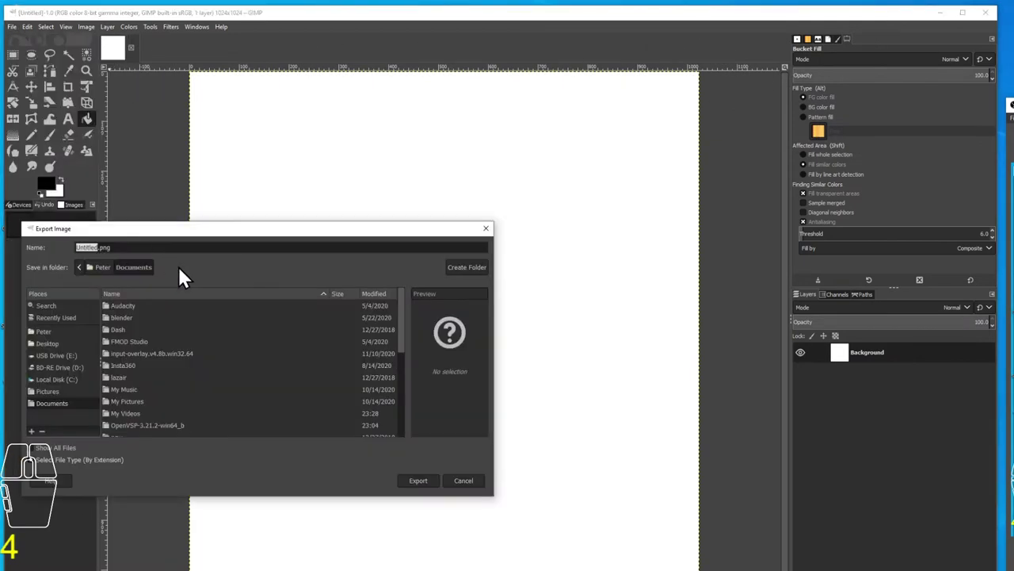
scroll(167, 404, "down", 5)
double_click(119, 359)
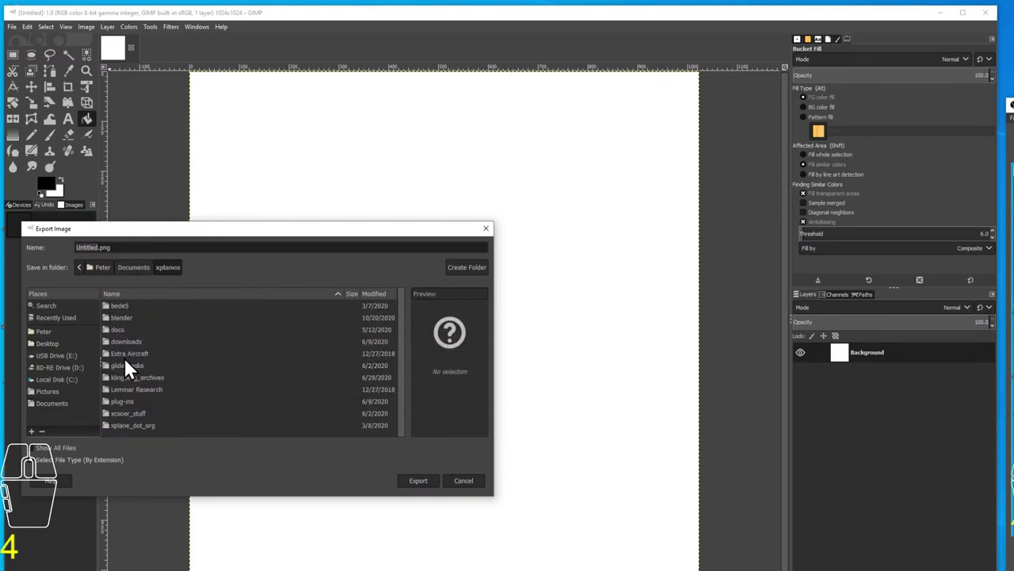
double_click(126, 317)
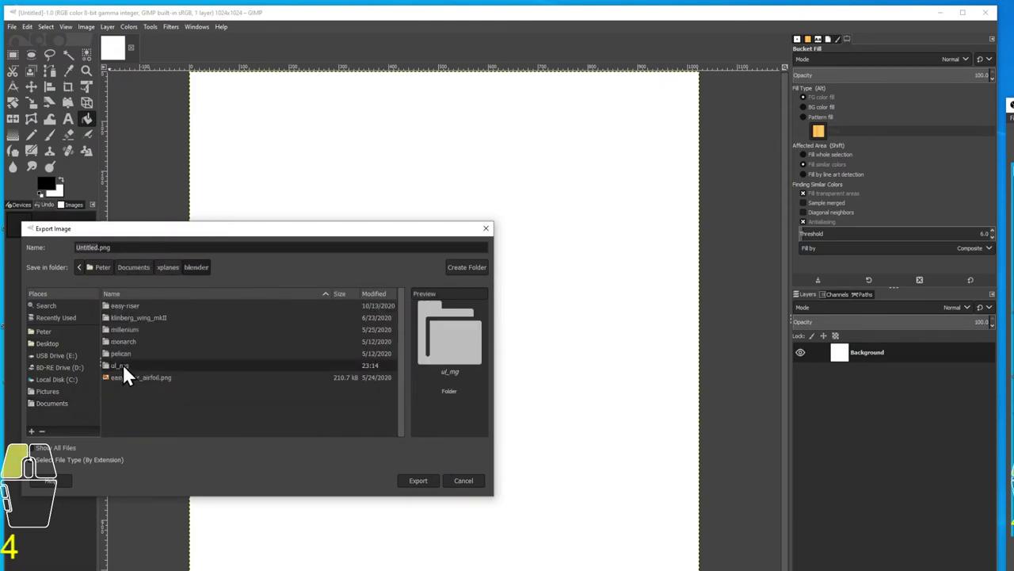
double_click(120, 364)
double_click(130, 305)
double_click(114, 308)
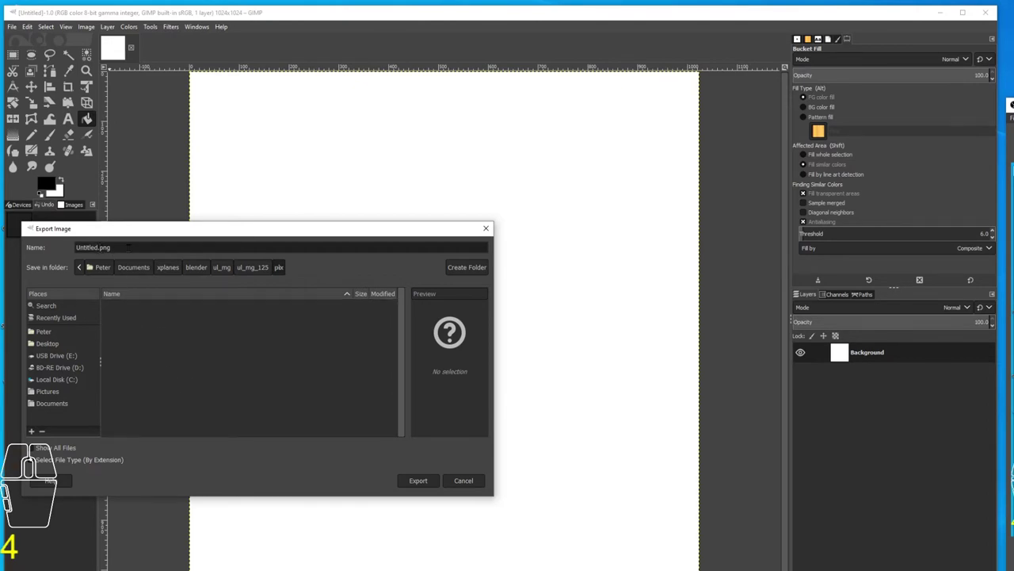
Name the file airframe.png and export it with the default PNG options.
key("Left")
key("BackSpace")
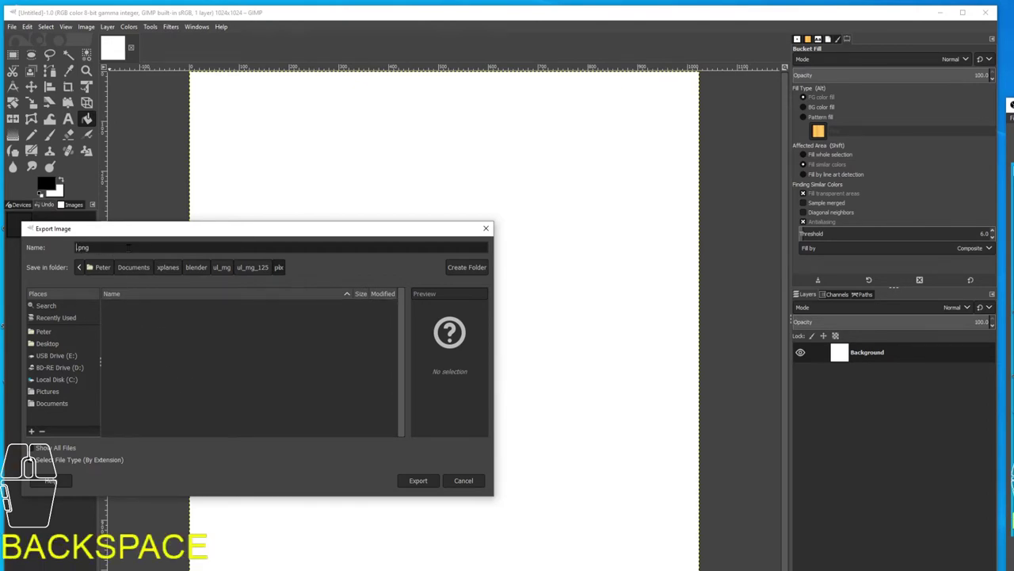
type("airframe")
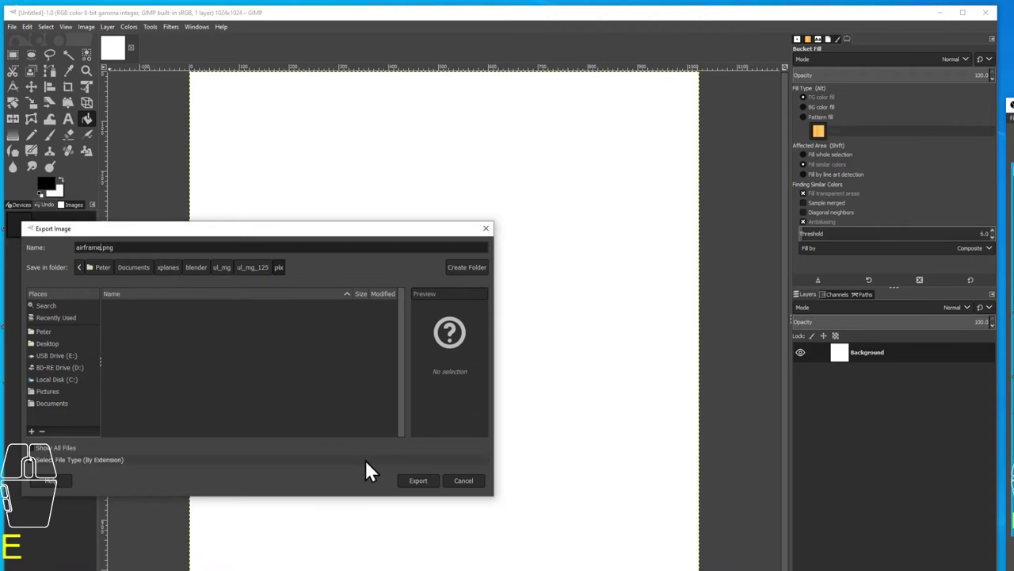
left_click(413, 480)
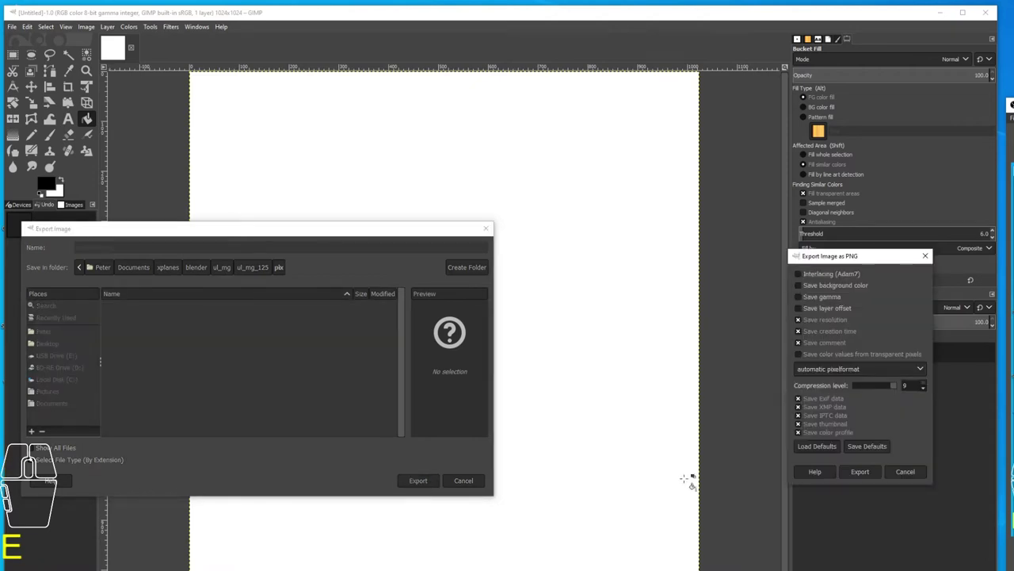
left_click(857, 475)
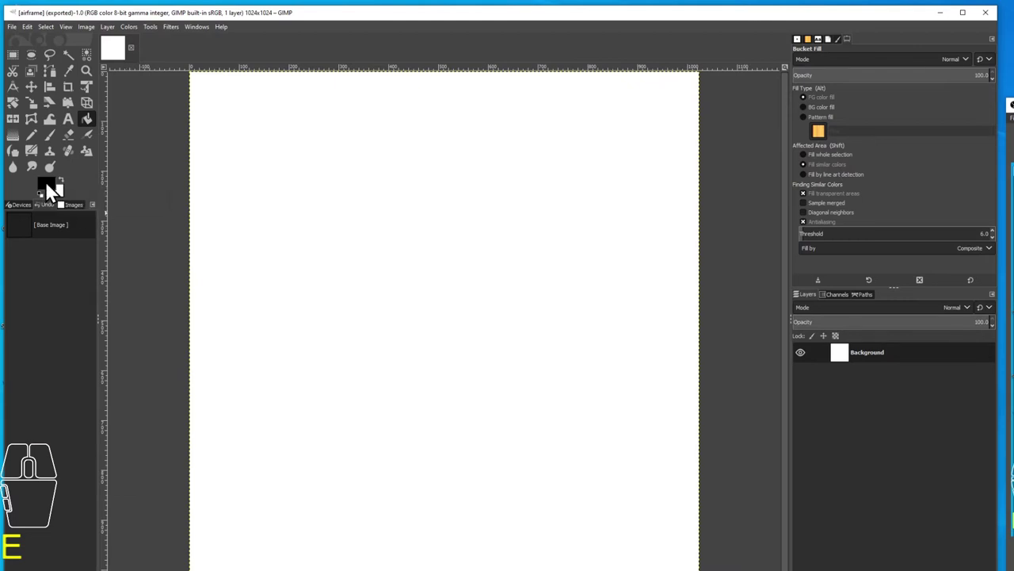
Set the foreground color to orange f98314 and bucket-fill the whole canvas with it.
left_click(45, 182)
left_click_drag(202, 483, 198, 487)
left_click(199, 490)
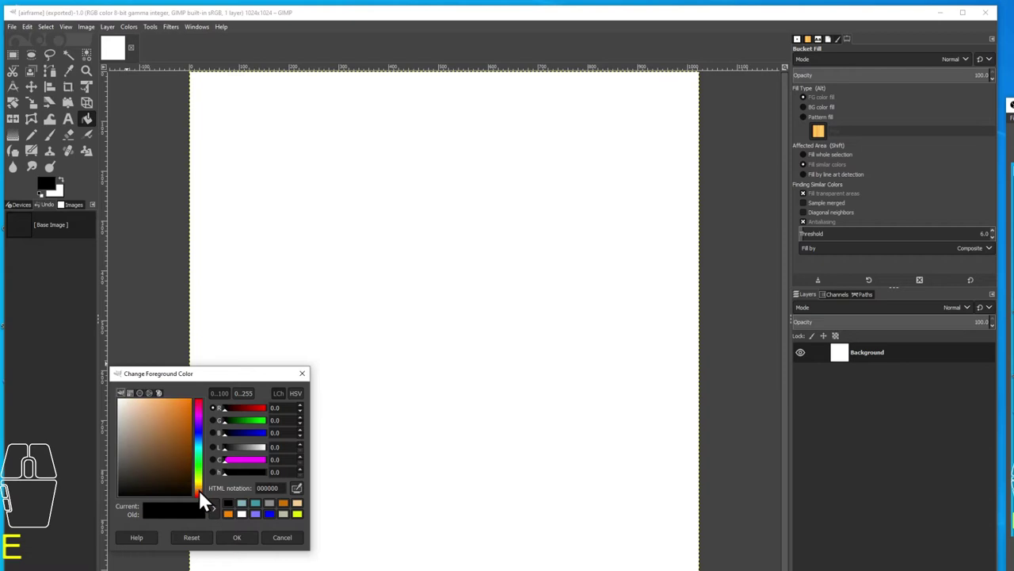
left_click(186, 401)
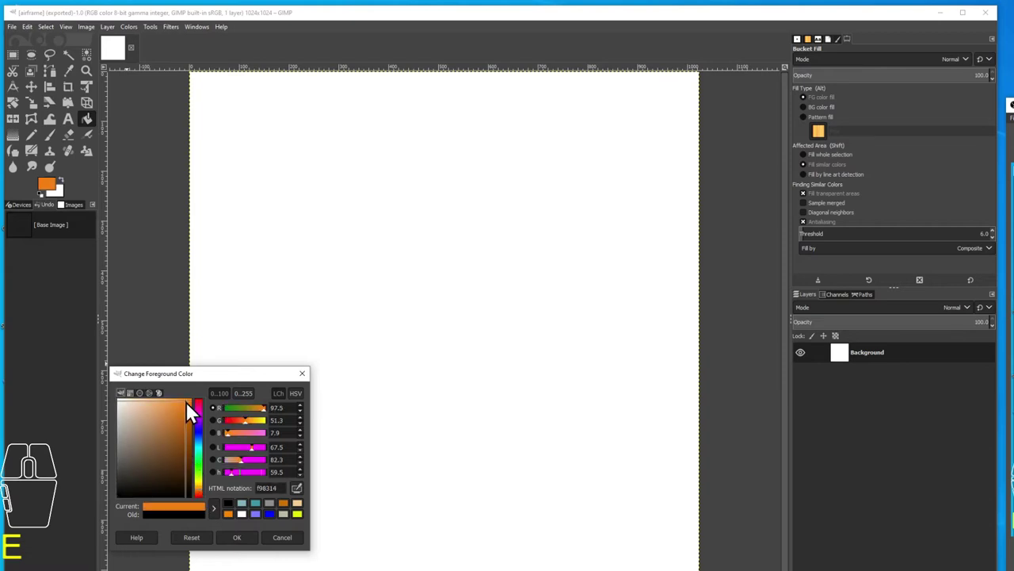
left_click(237, 538)
left_click(235, 188)
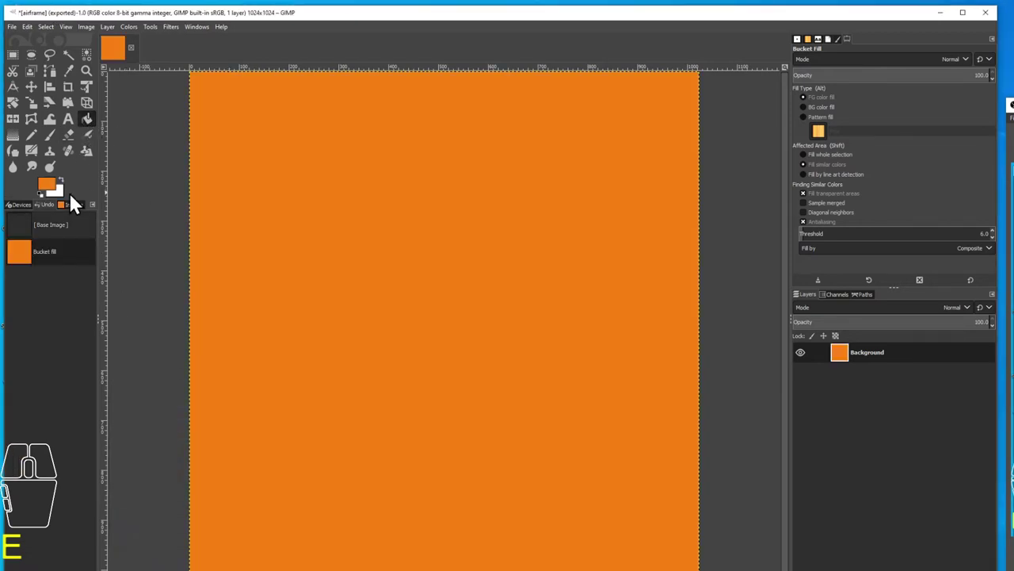
Change the foreground color to pale pink f3d6c2.
left_click(46, 184)
left_click(135, 406)
left_click(236, 537)
Outline a block about 400 × 250 px in the canvas's upper-left corner with Pencil lines and bucket-fill it pale pink.
left_click(32, 135)
left_click_drag(181, 187, 345, 184)
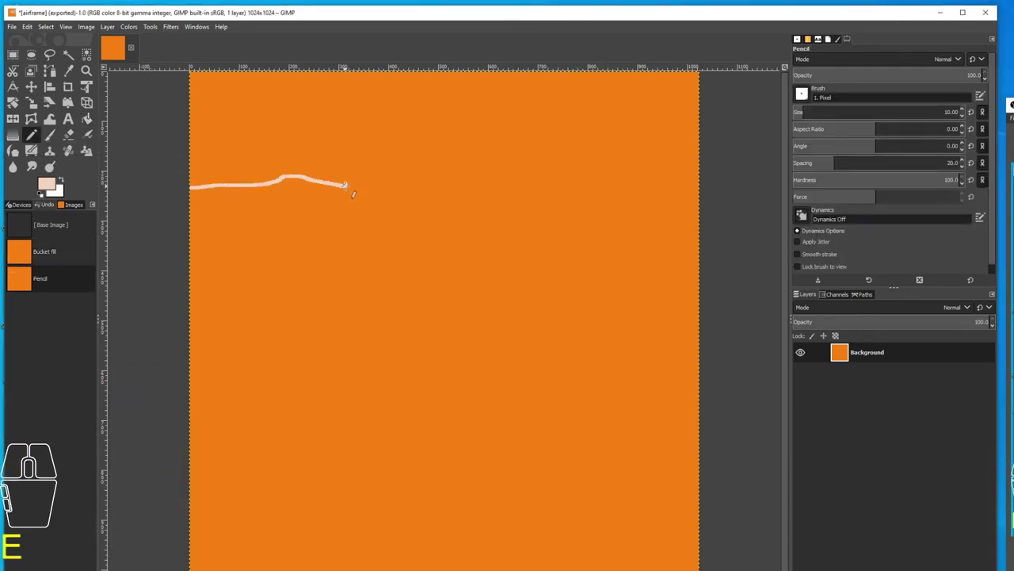
left_click(389, 194, "shift")
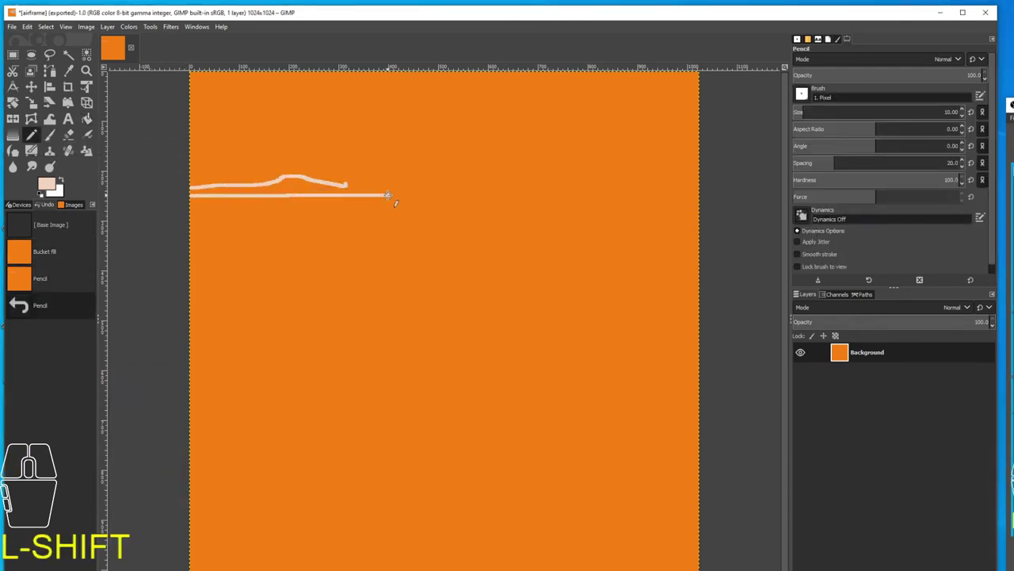
left_click(388, 71, "shift")
left_click(86, 118)
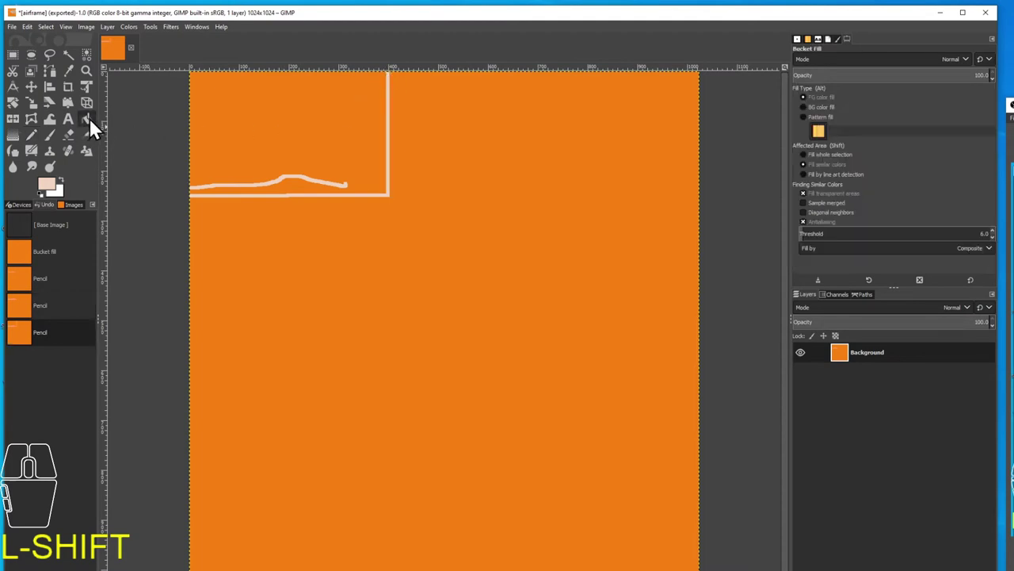
left_click(237, 117)
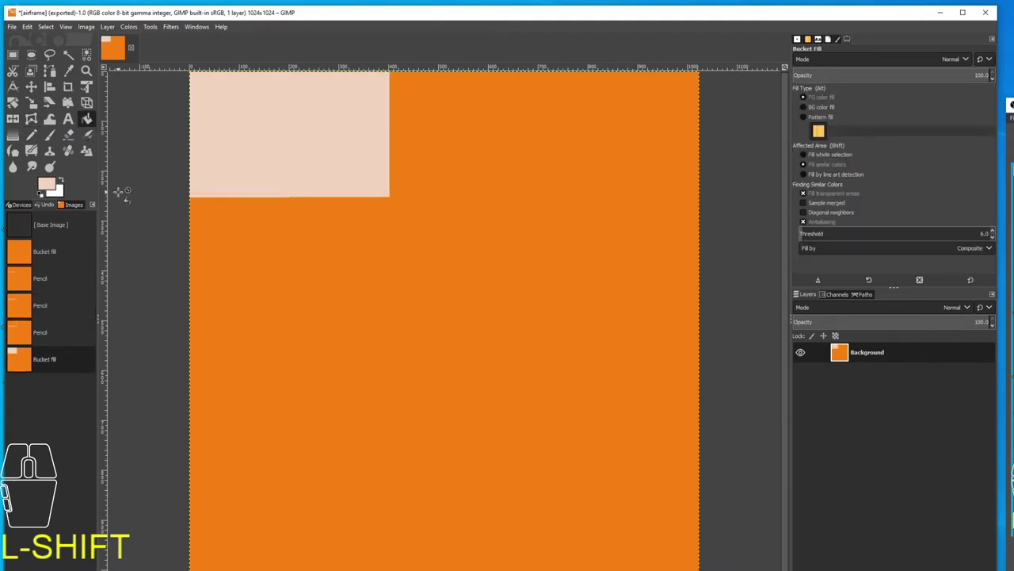
Export the orange and pink image as pilot.png in the pix folder with the default PNG options.
left_click(12, 27)
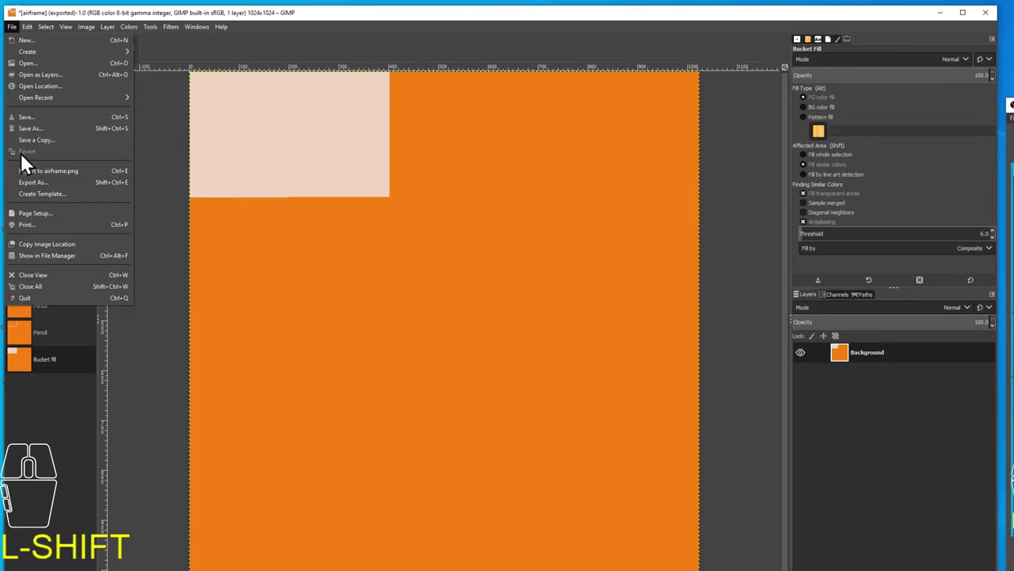
left_click(46, 184)
type("pilot")
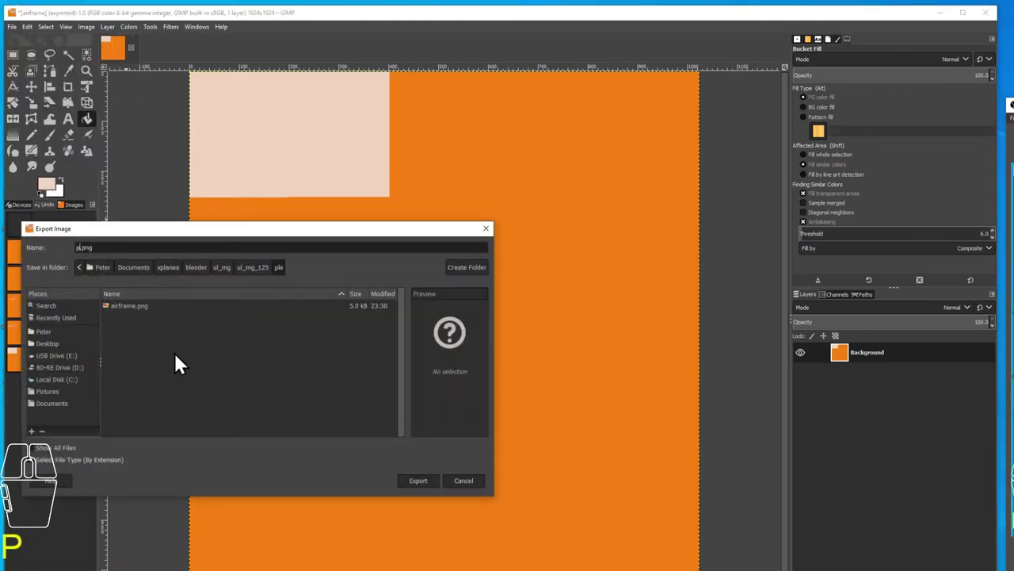
left_click(424, 477)
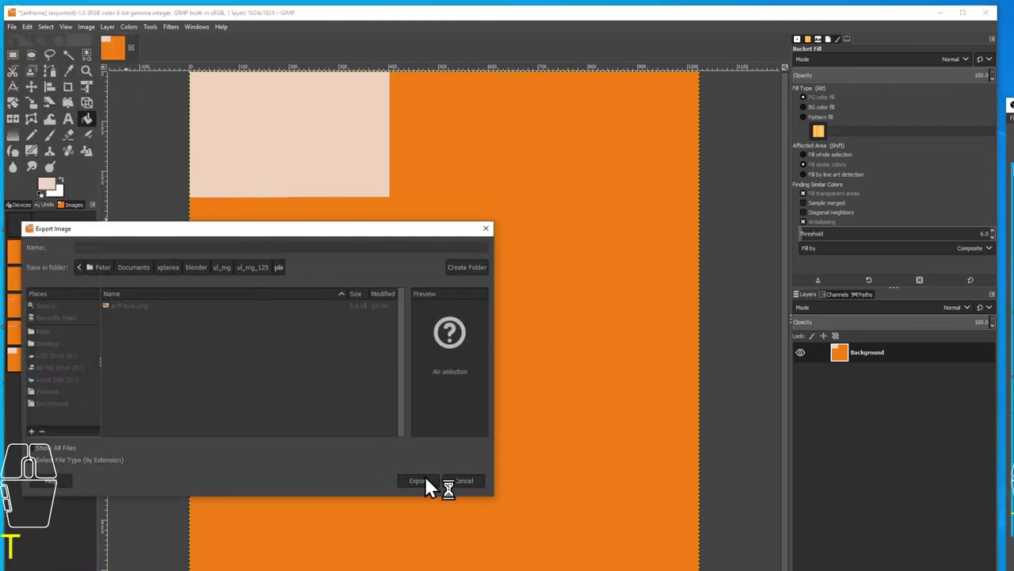
left_click(858, 472)
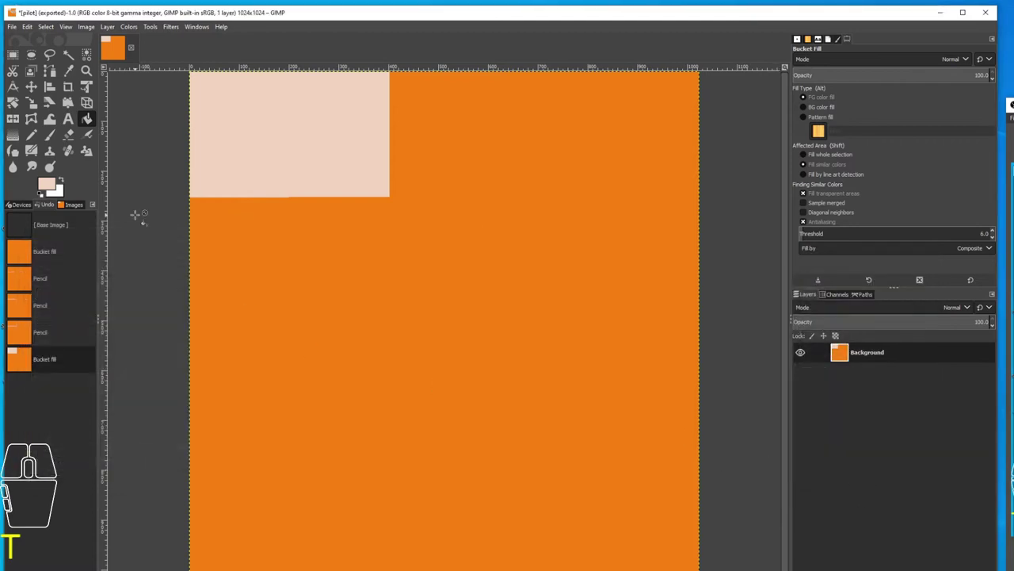
Set the foreground color to pale teal a9ccce and bucket-fill both the orange area and the pink block with it.
left_click(46, 185)
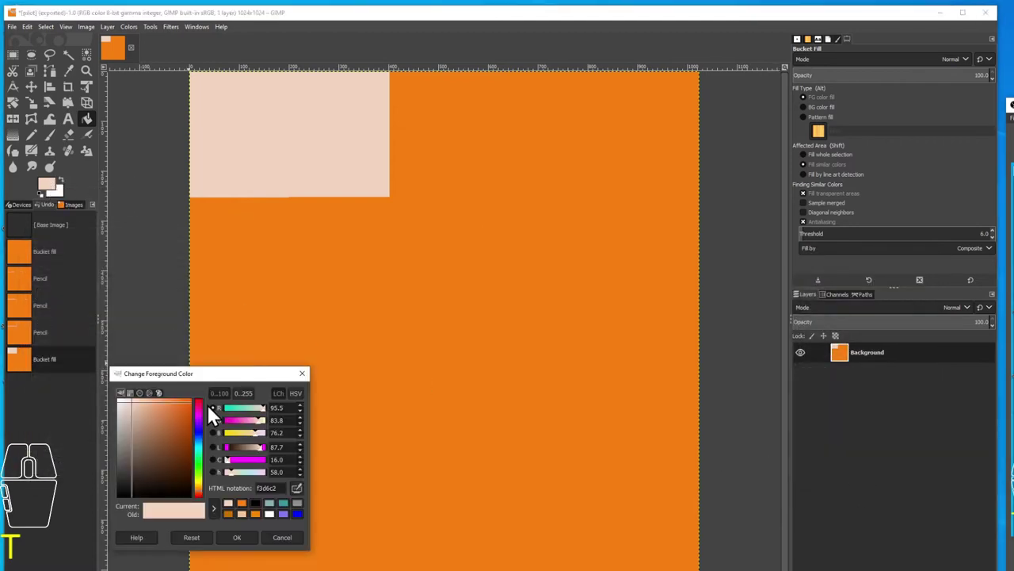
left_click_drag(201, 448, 200, 456)
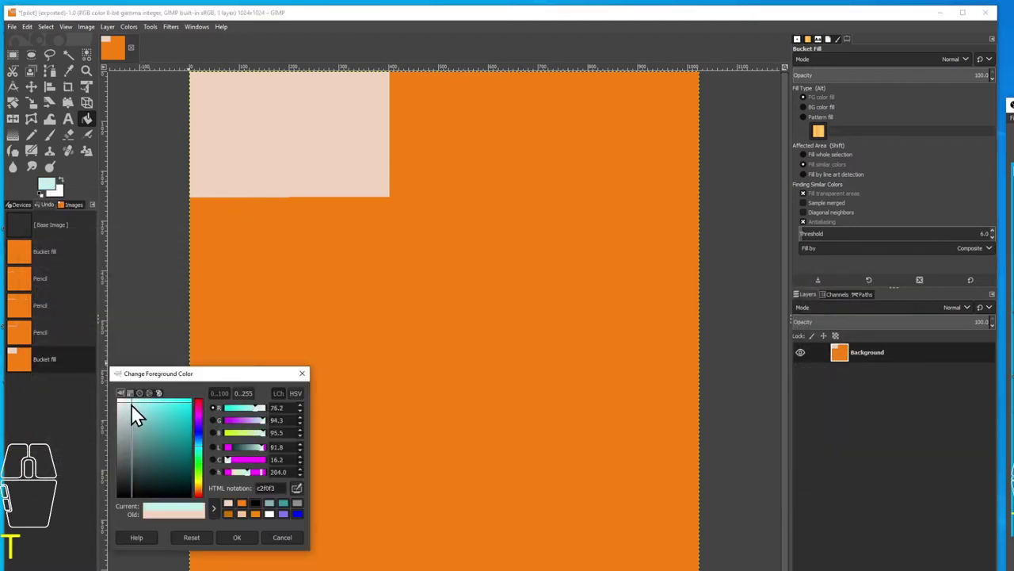
left_click_drag(132, 406, 130, 418)
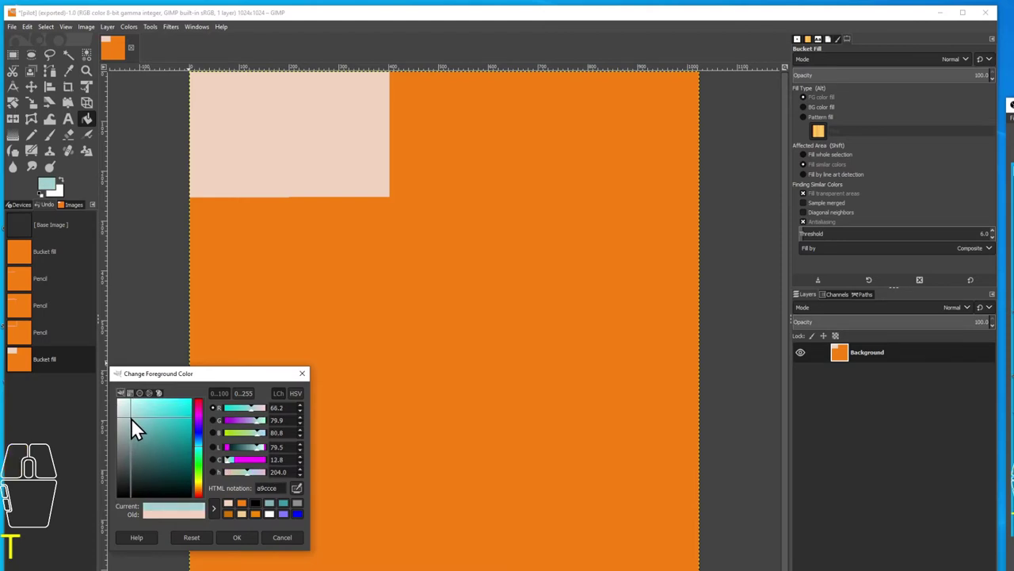
left_click(237, 537)
left_click(250, 259)
left_click(259, 163)
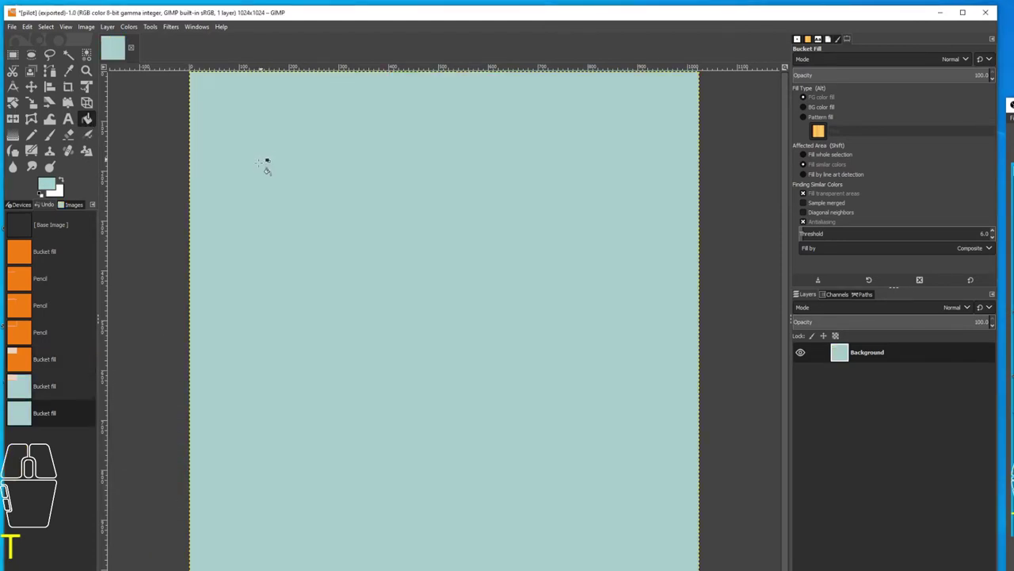
Lower the Background layer's opacity to 20 and export the image as glass.png in the pix folder with the default PNG options.
left_click_drag(979, 322, 833, 322)
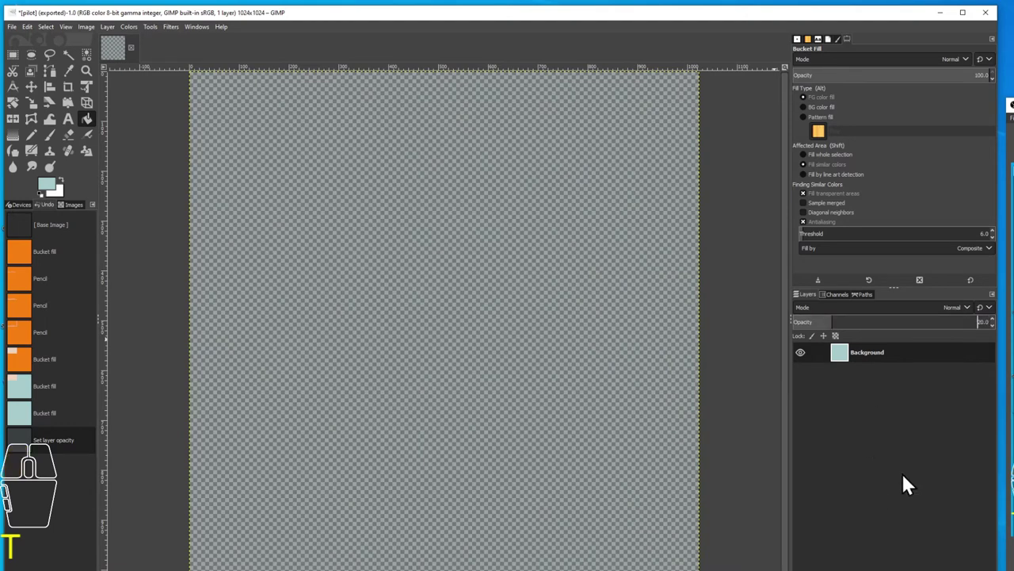
left_click(12, 26)
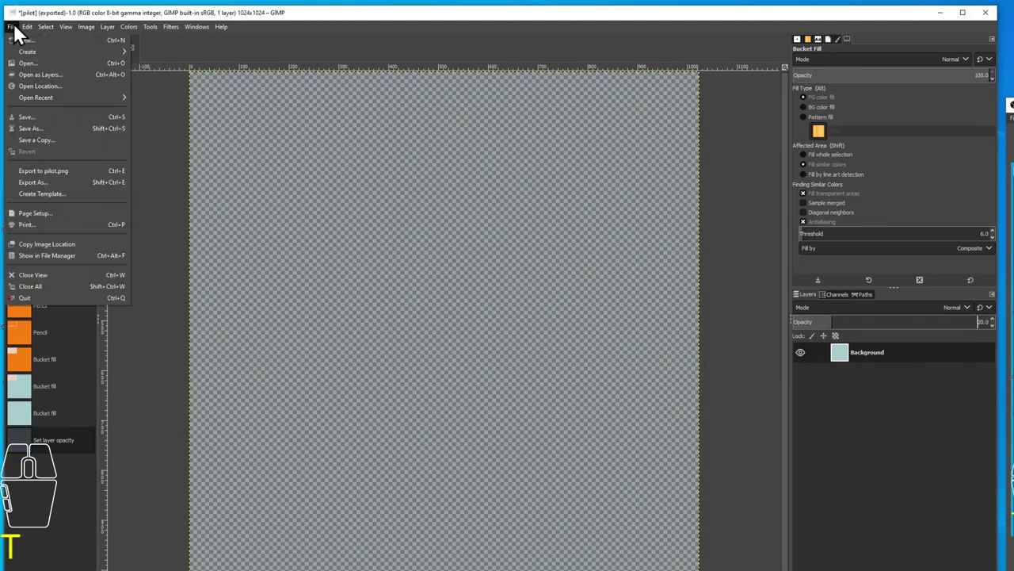
left_click(45, 183)
type("glass")
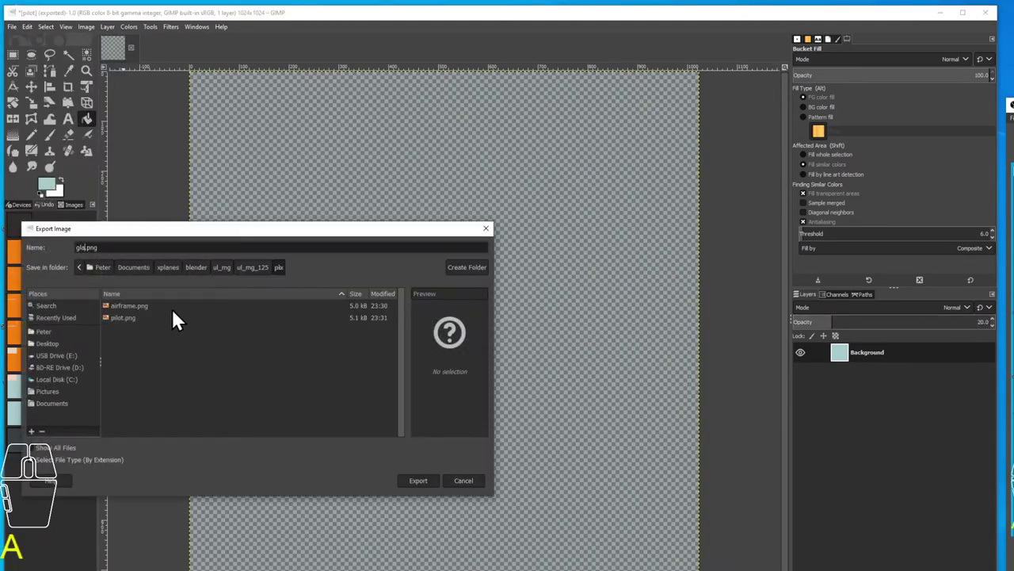
left_click(418, 480)
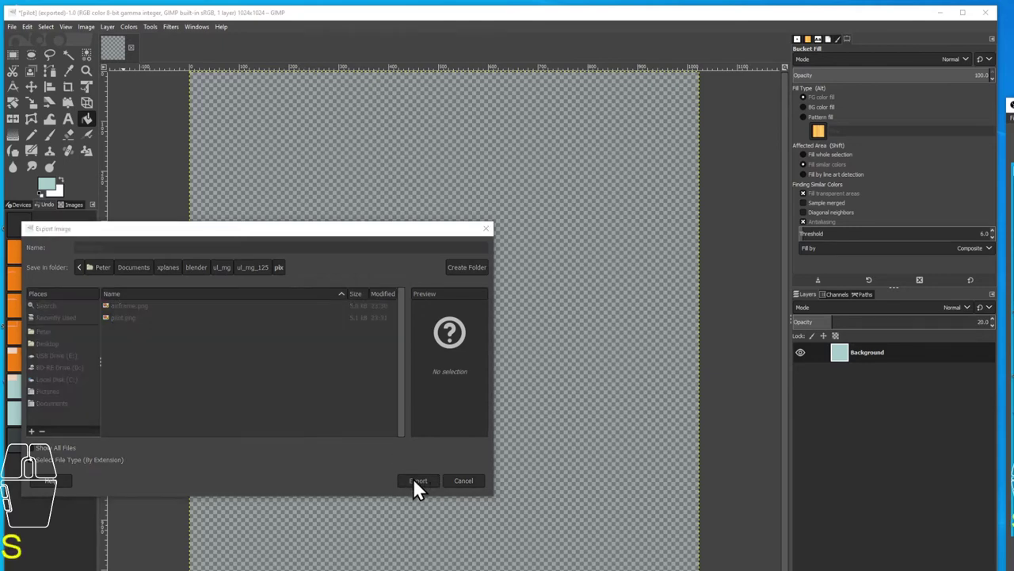
left_click(857, 471)
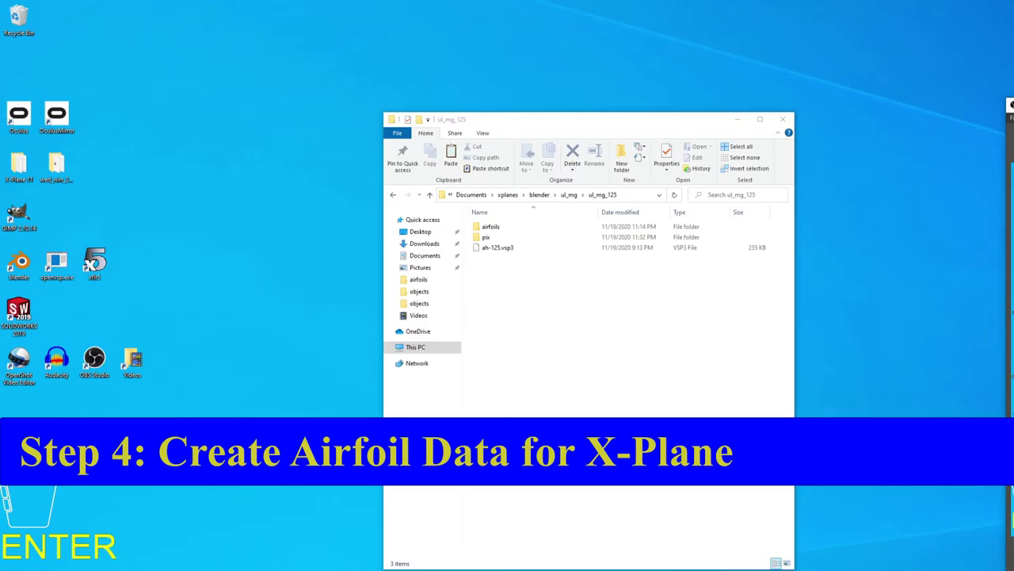
Open the airfoils folder in ul_mg_125, launch xflr5 and load the airfoil file ah93k131.dat from that folder.
double_click(500, 228)
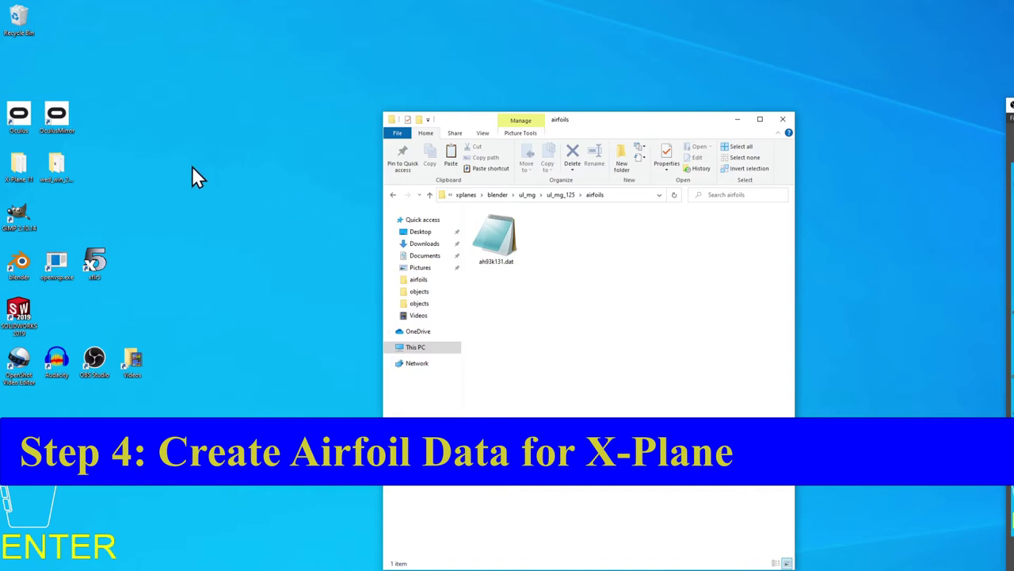
double_click(94, 264)
double_click(93, 262)
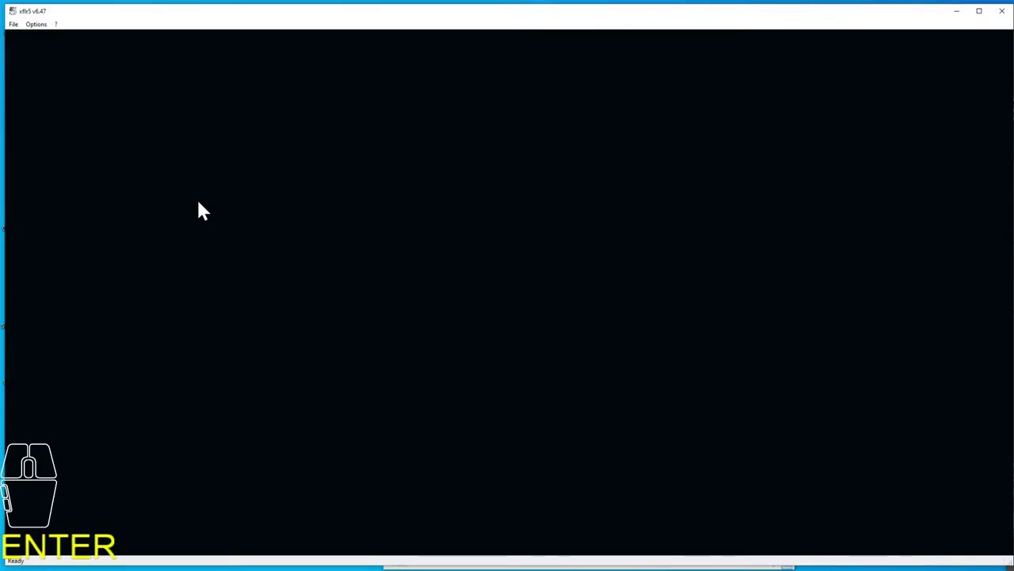
left_click(16, 22)
left_click(31, 45)
left_click(121, 103)
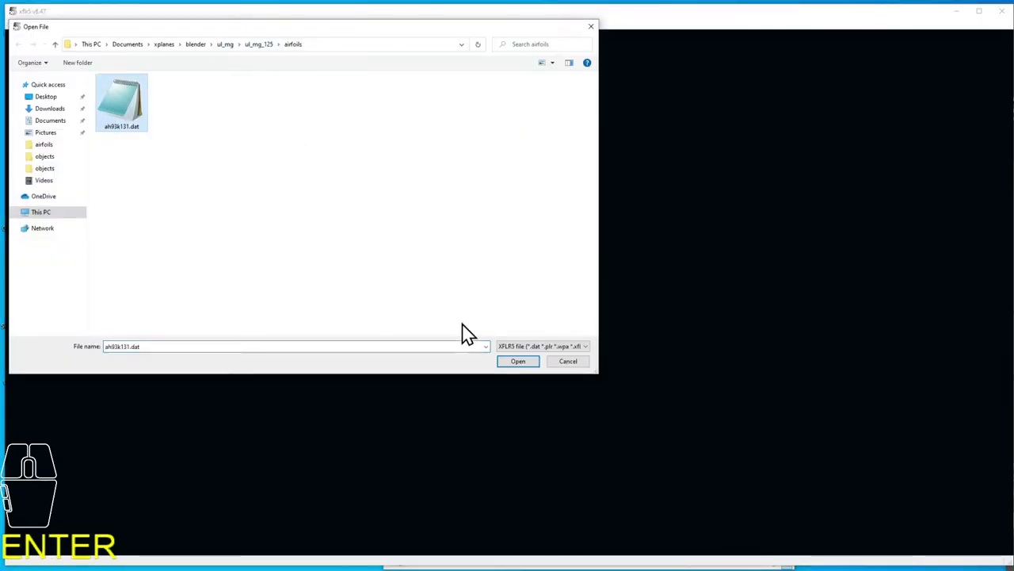
left_click(518, 360)
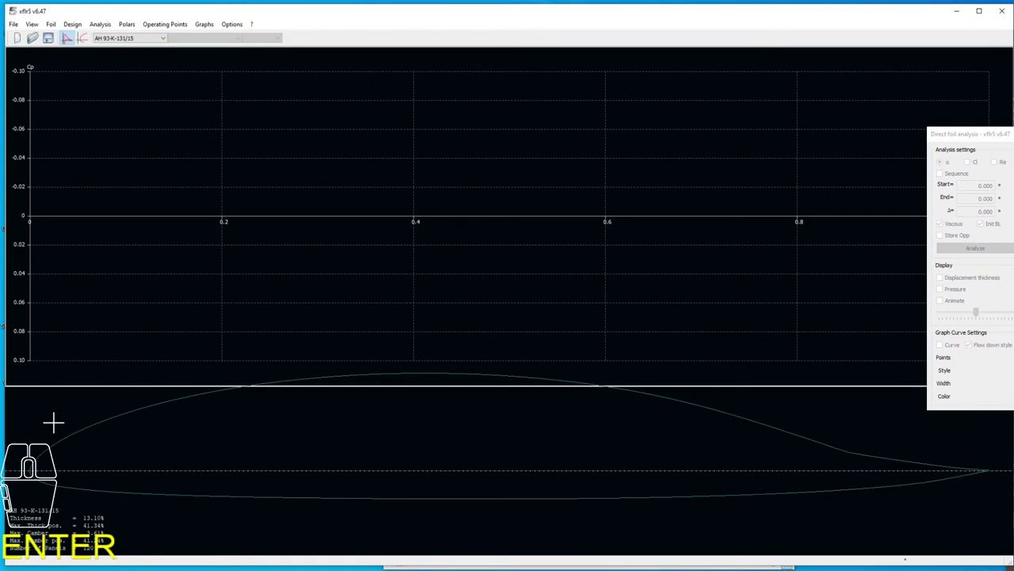
Run a batch analysis of the AH 93-K-131/15 foil with a Reynolds number list entry of 750,000.
left_click(101, 25)
left_click(108, 45)
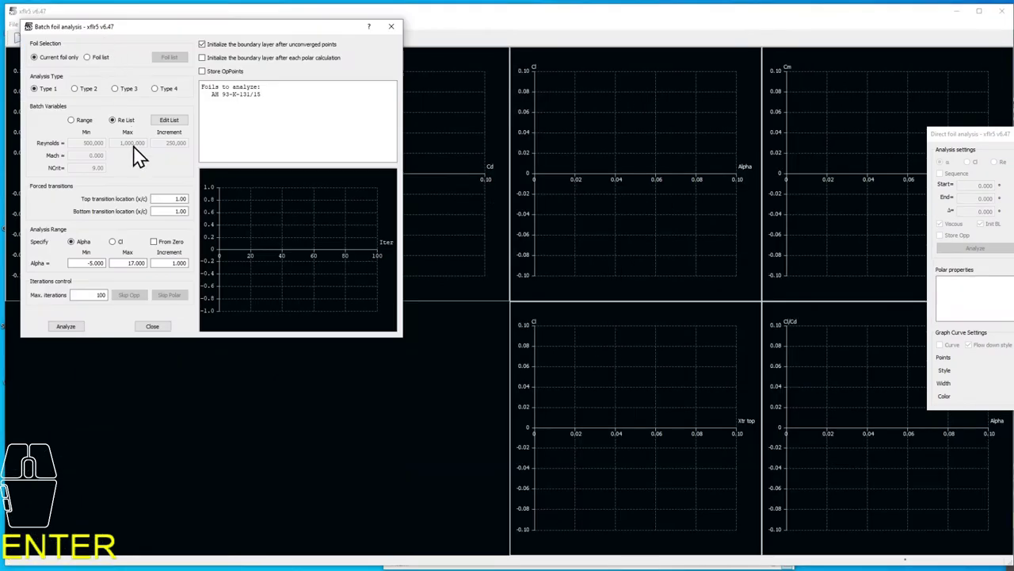
left_click(168, 120)
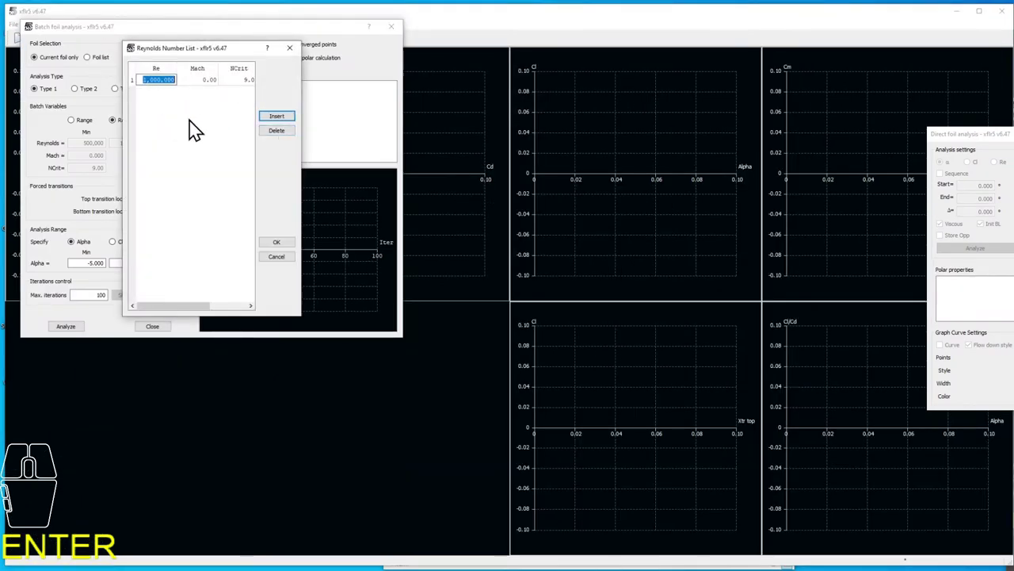
left_click(276, 242)
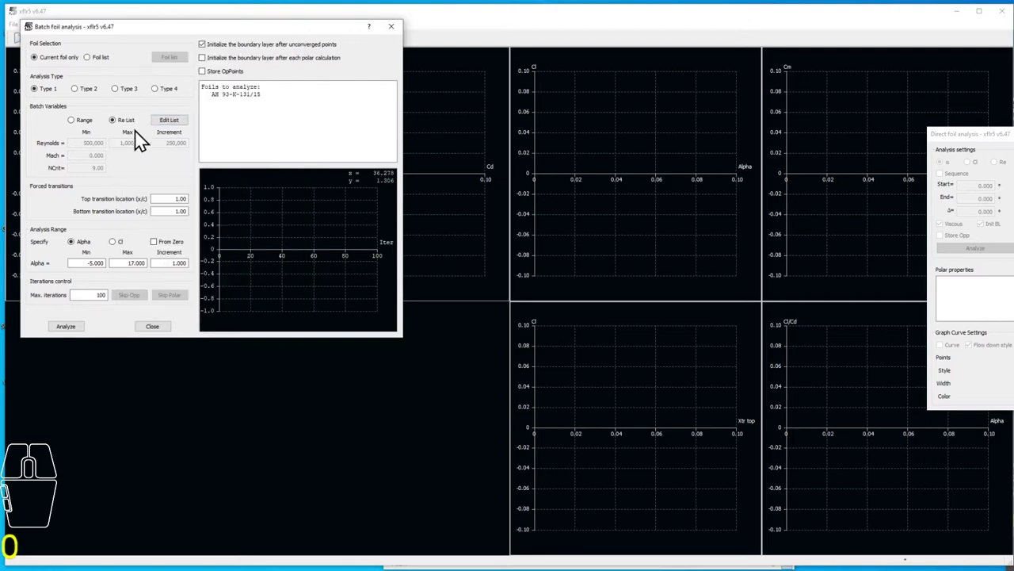
left_click(68, 327)
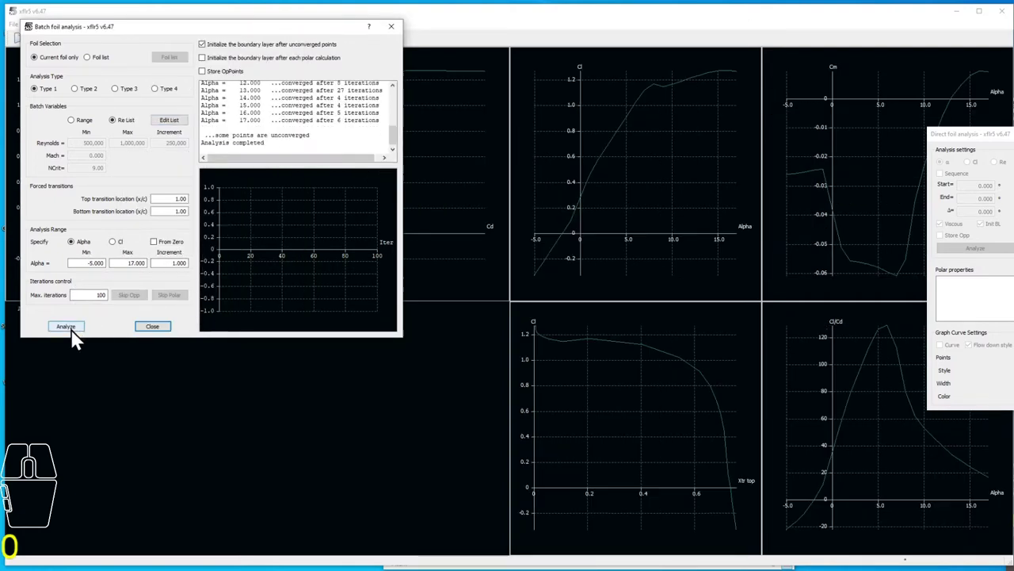
left_click(391, 26)
Save the view of the polar graphs as the PNG image polars in the airfoils folder.
right_click(185, 440)
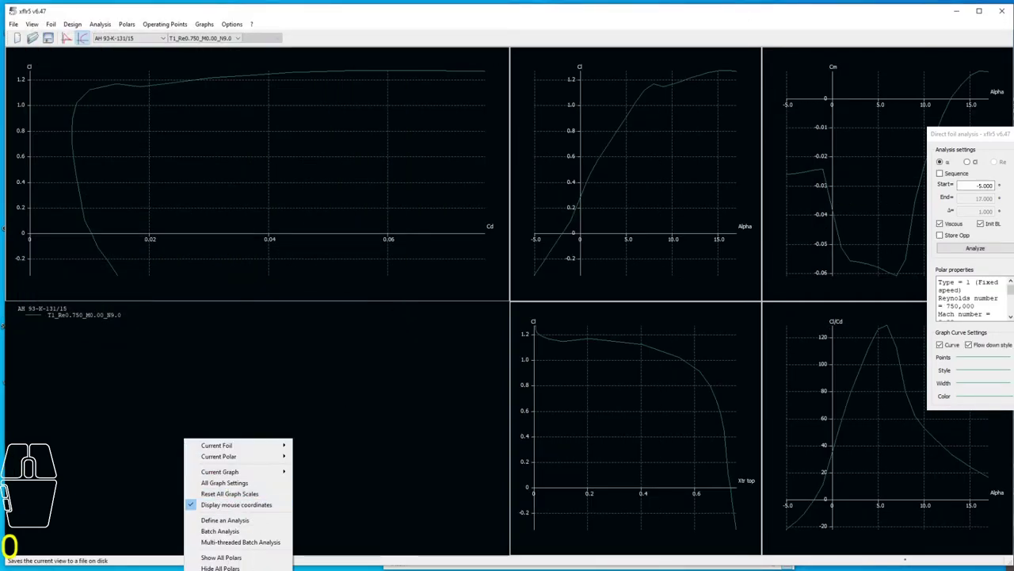
left_click(242, 569)
type("polars")
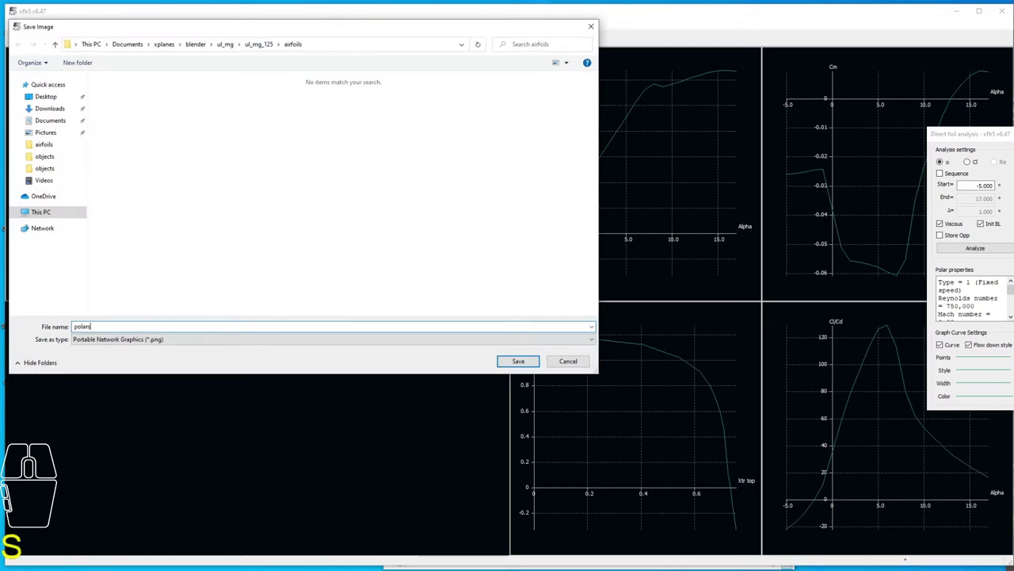
left_click(516, 361)
Exit xflr5 and open polars.png from the airfoils folder for reference.
left_click(13, 23)
left_click(50, 198)
left_click(473, 303)
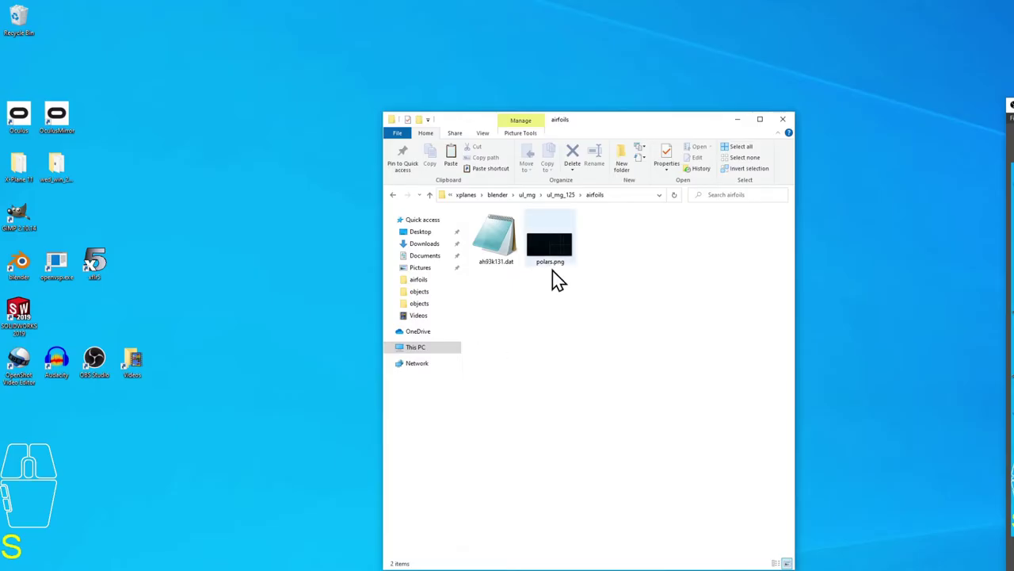
double_click(552, 269)
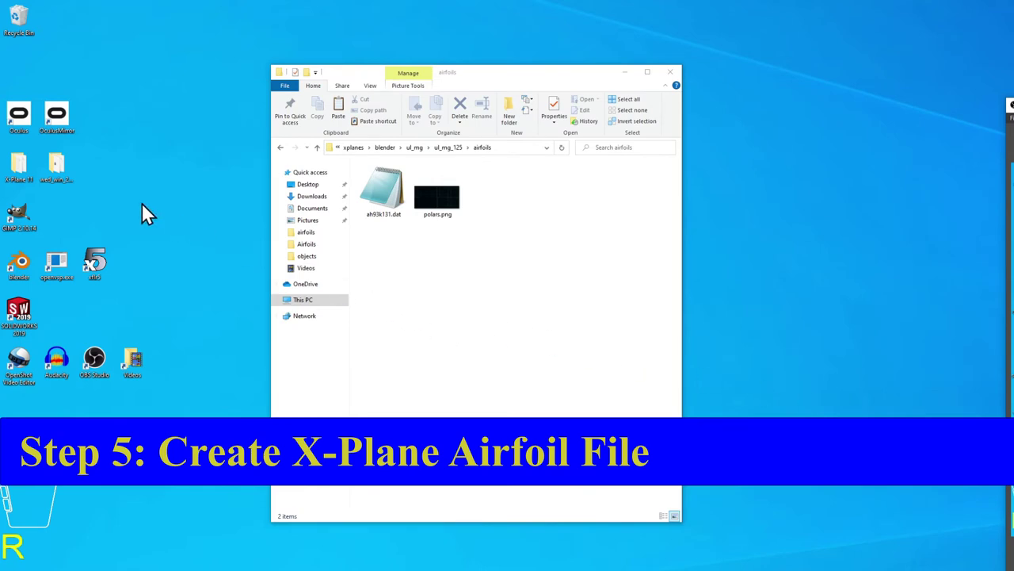
Launch Airfoil Maker from the X-Plane 11 folder and open NACA 65(216)-415 (lam flow).afl as the starting airfoil.
double_click(17, 168)
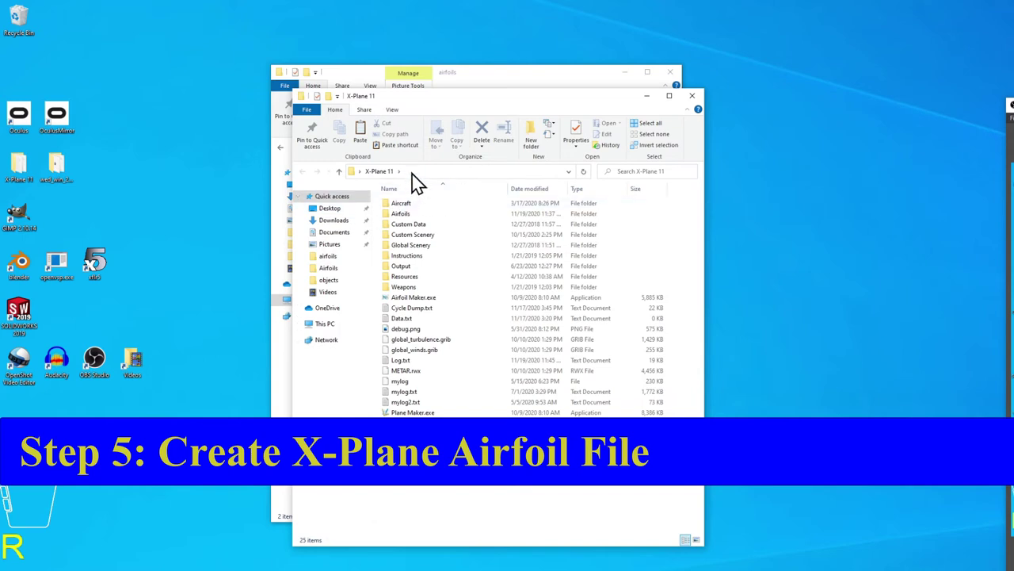
double_click(441, 300)
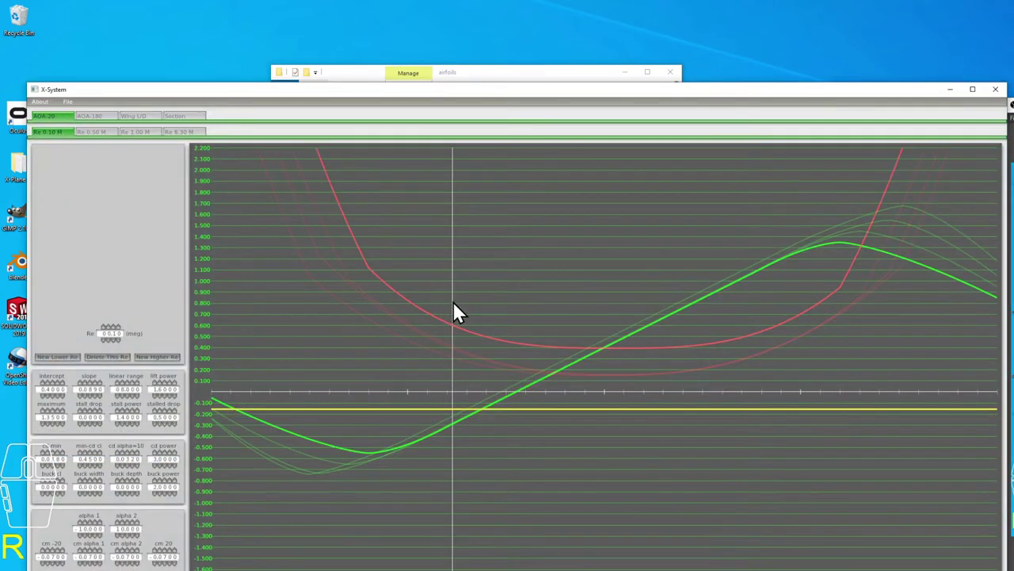
left_click(68, 102)
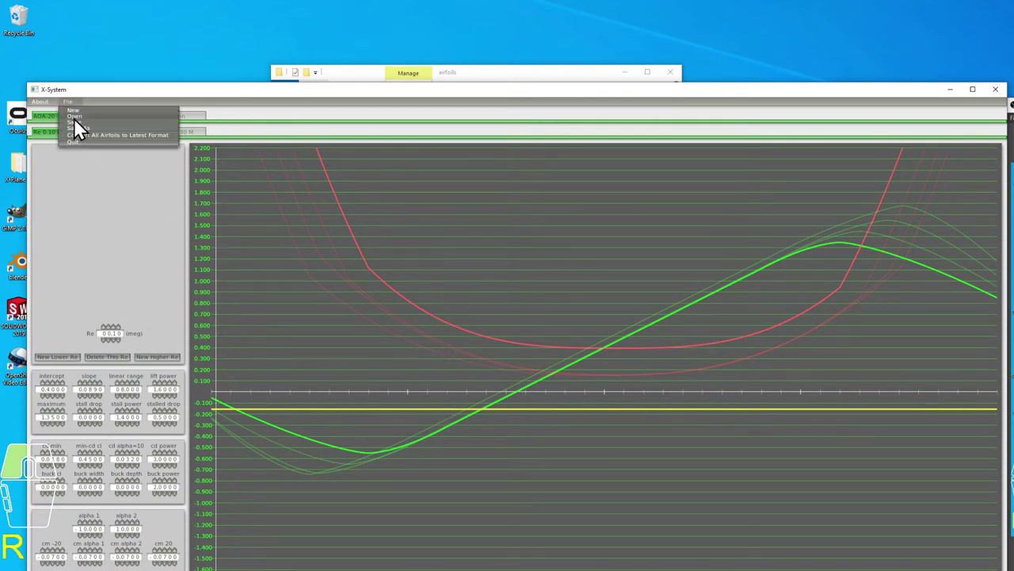
left_click(74, 116)
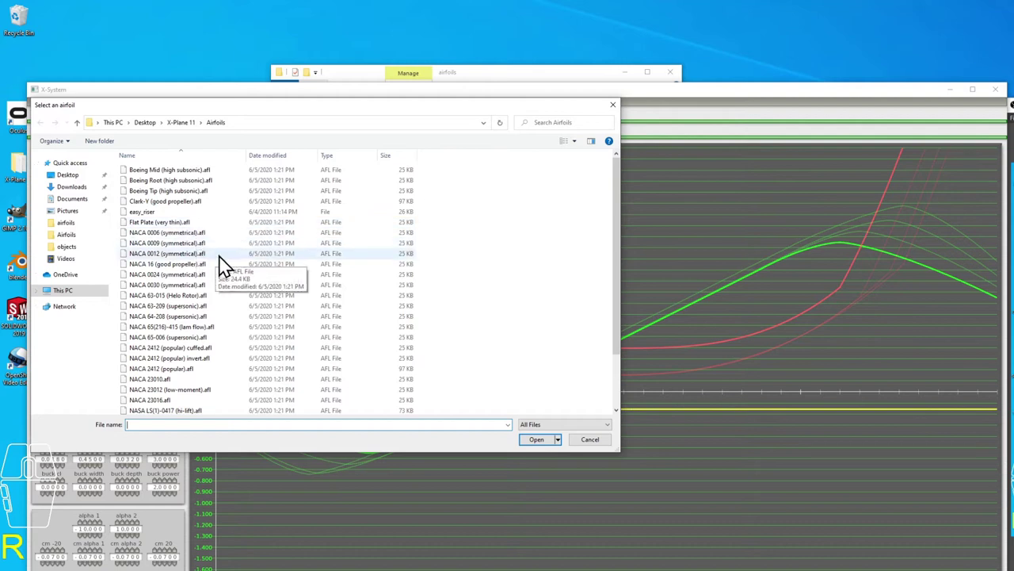
left_click(229, 328)
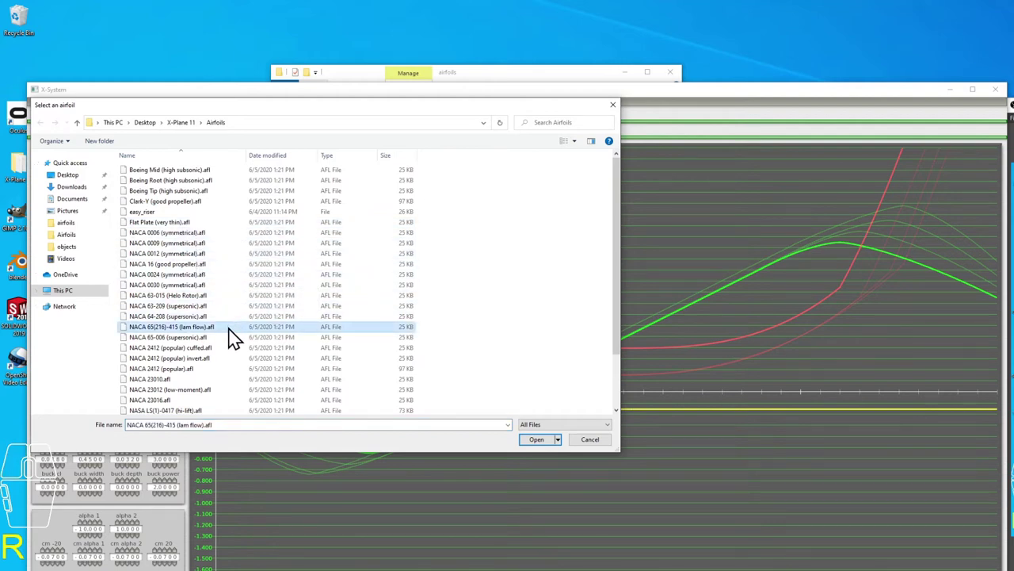
left_click(535, 441)
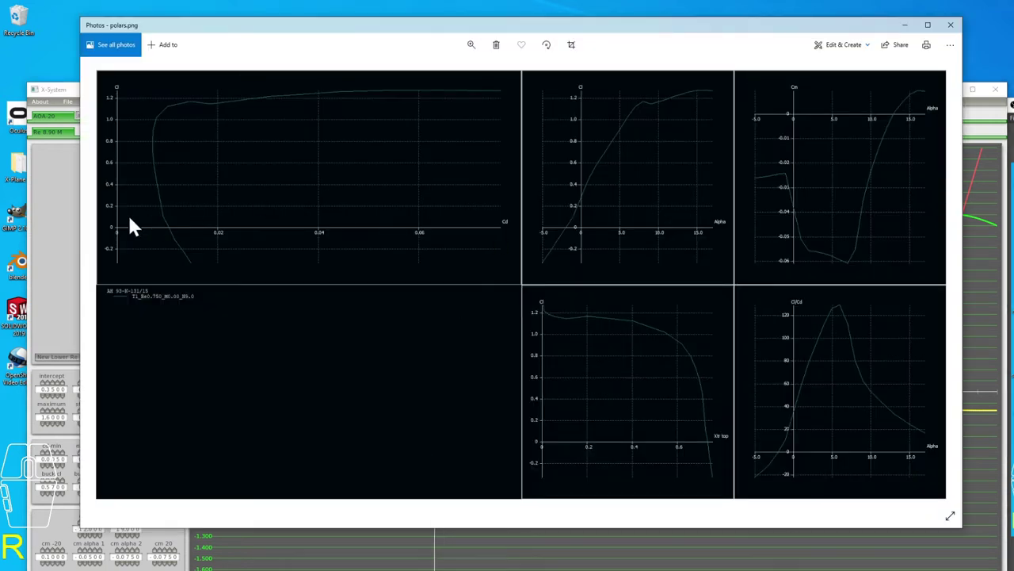
Put the polars image aside and set the lift curve's intercept to 0.38, linear range to 10.4 and lift power to 2.7.
left_click(905, 25)
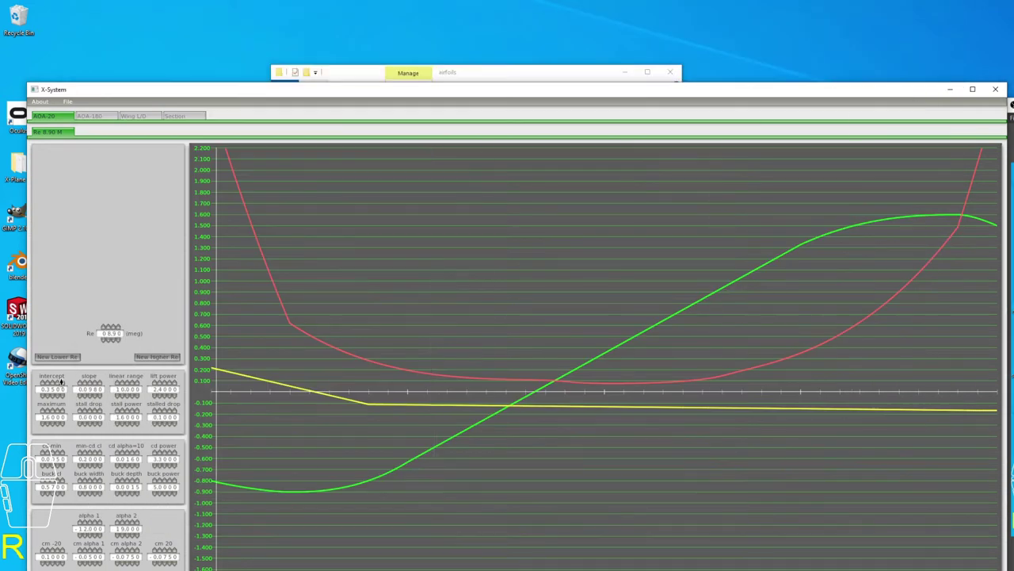
left_click_drag(50, 394, 50, 385)
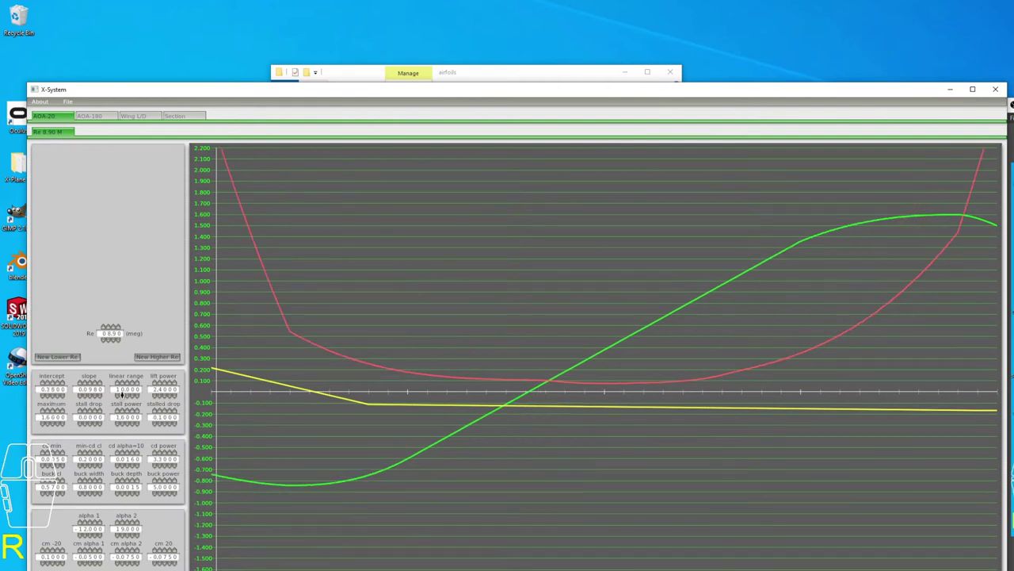
left_click(122, 394)
left_click(129, 384)
left_click(158, 383)
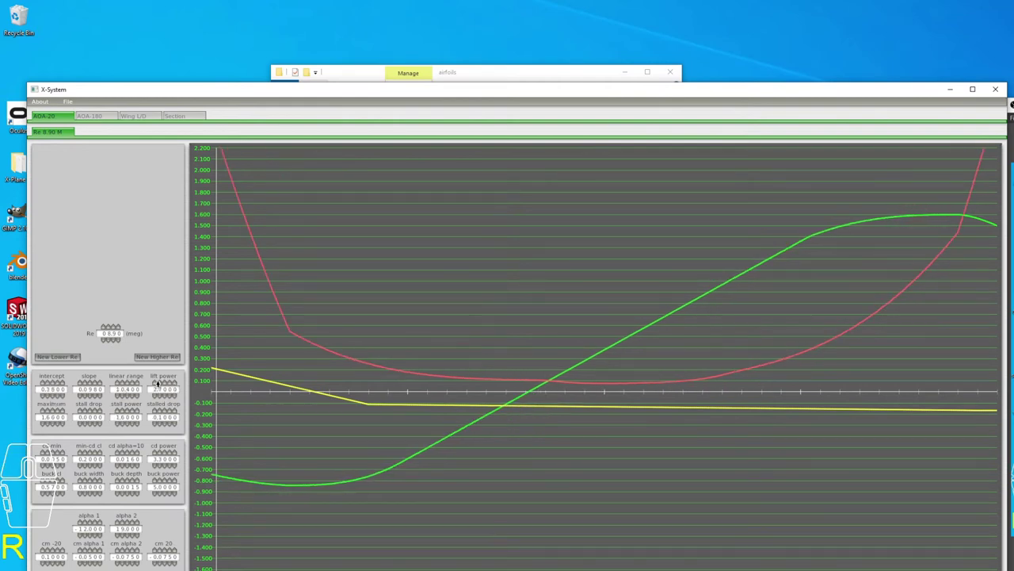
Set the drag curve's cd-min to 0.012, min-cd cl to 0.7 and cd alpha=10 to 0.013.
left_click(57, 455)
left_click(84, 463)
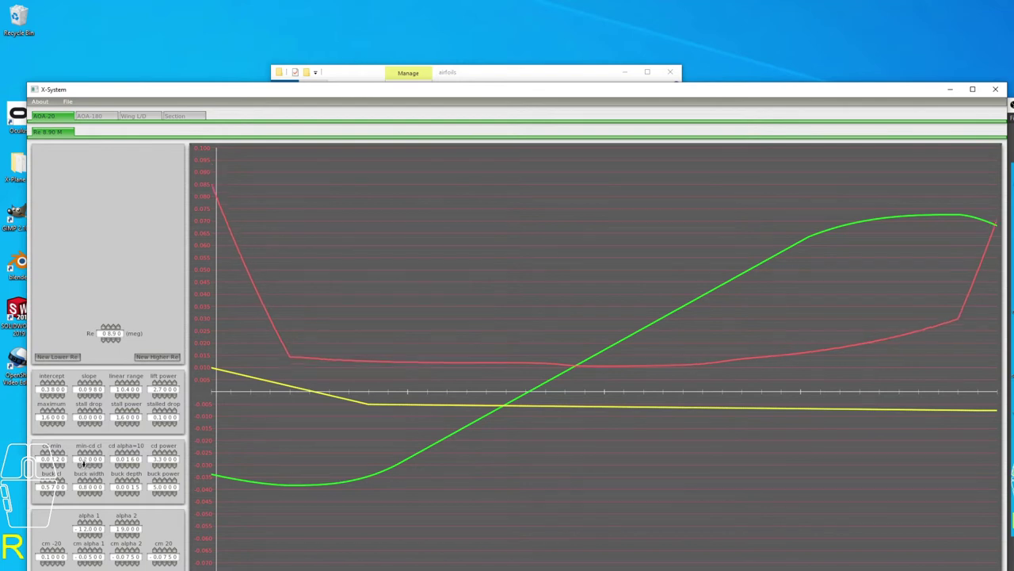
left_click(84, 464)
left_click(84, 453)
left_click(84, 453)
left_click(131, 464)
left_click(131, 464)
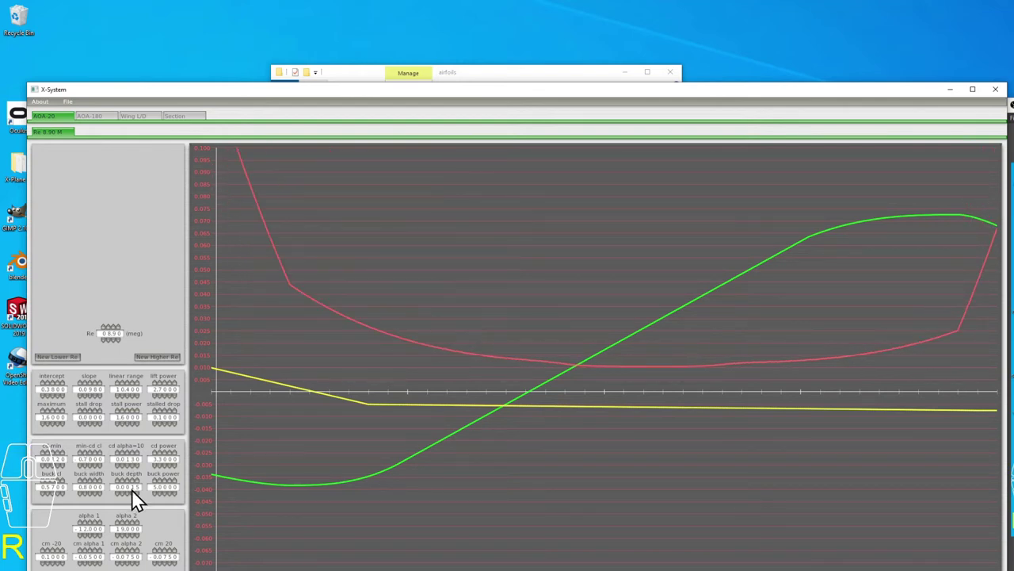
Reduce the buck depth of the airfoil's drag curve.
left_click(131, 491)
left_click(132, 491)
left_click(131, 490)
left_click(132, 491)
left_click(132, 491)
left_click(132, 491)
left_click(131, 491)
left_click(131, 490)
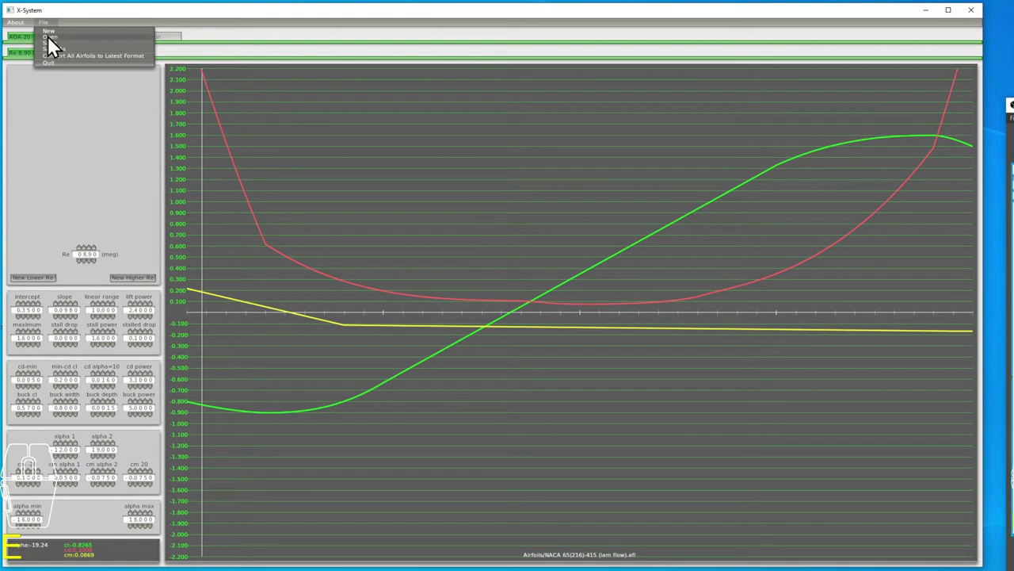
Browse to Documents\xplanes\blender\ul_mg\ul_mg_125\airfoils and select the custom airfoil file for opening in Airfoil Maker.
left_click(47, 35)
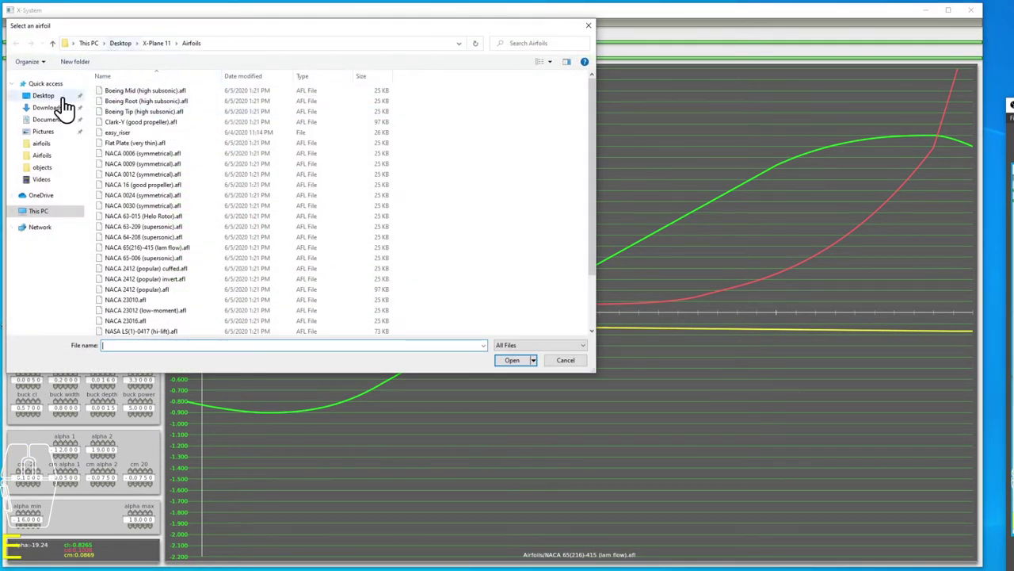
left_click(48, 119)
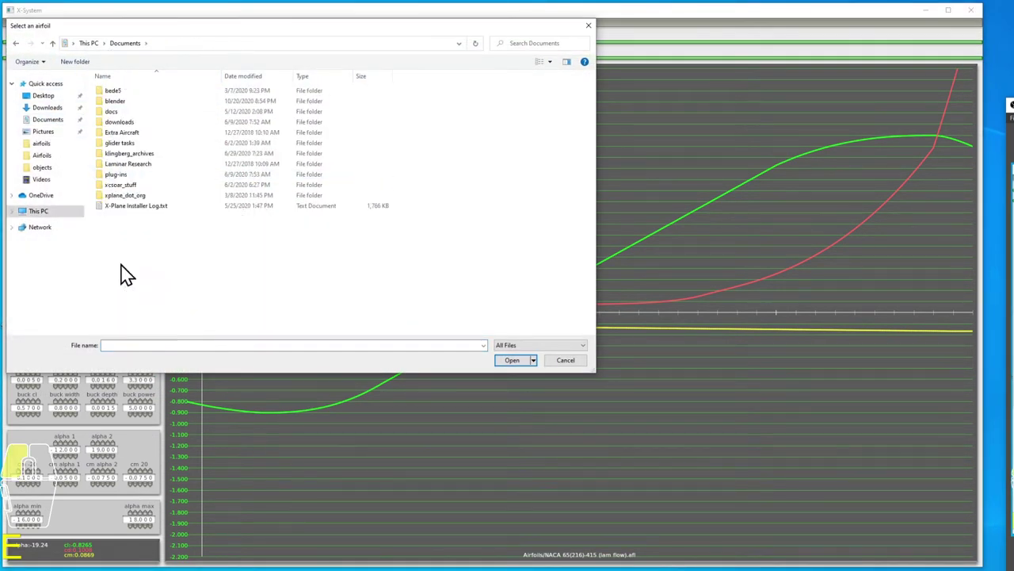
double_click(124, 131)
double_click(118, 102)
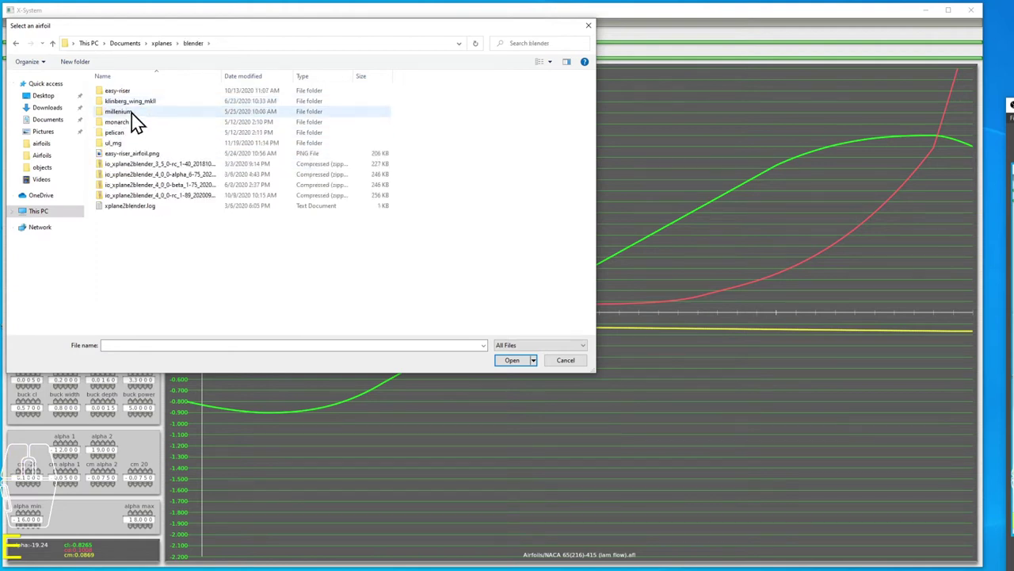
double_click(125, 143)
double_click(117, 91)
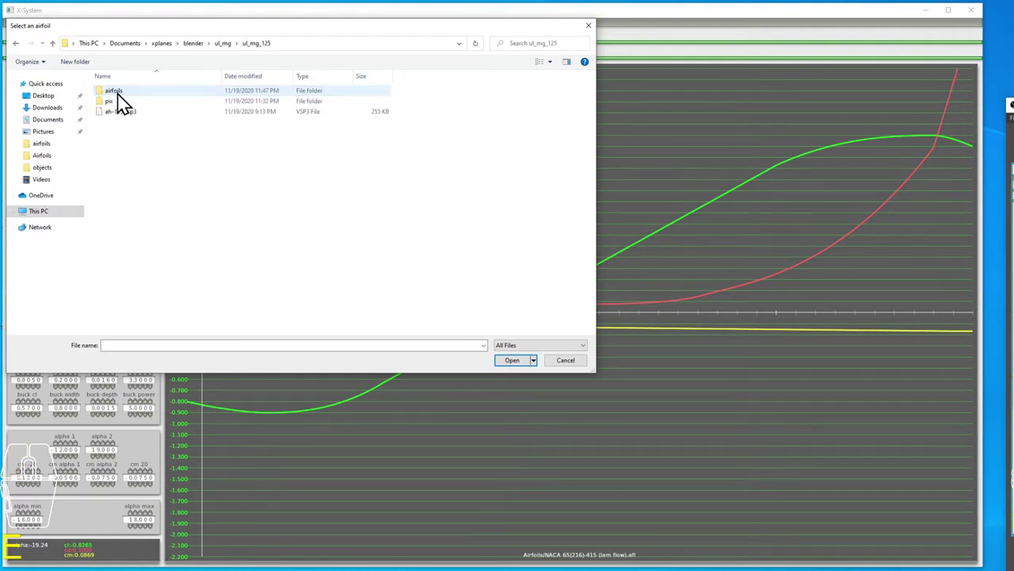
double_click(116, 92)
left_click(170, 117)
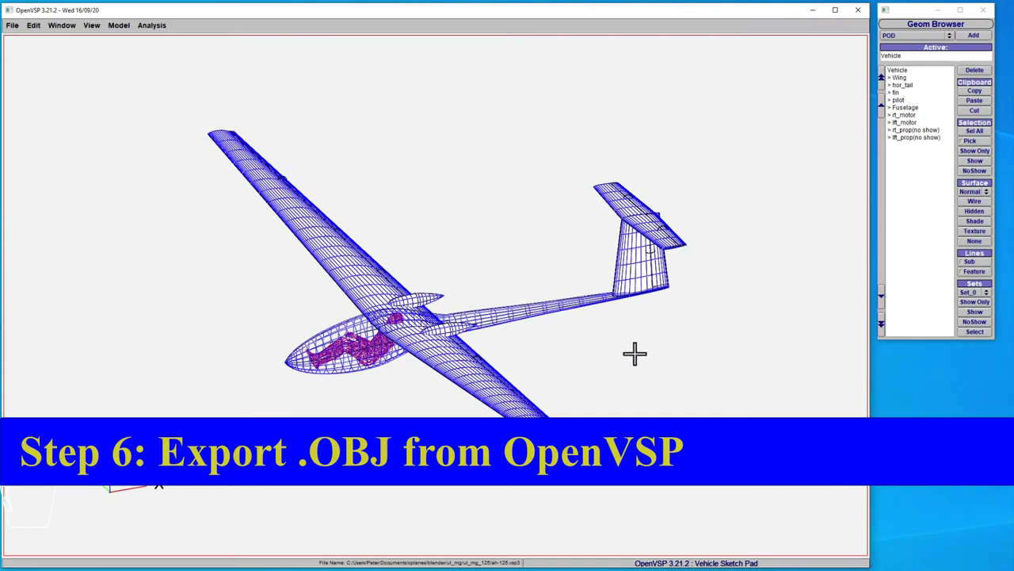
scroll(635, 349, "down", 4)
scroll(634, 351, "up", 5)
scroll(632, 354, "down", 1)
middle_click_drag(633, 352, 636, 322)
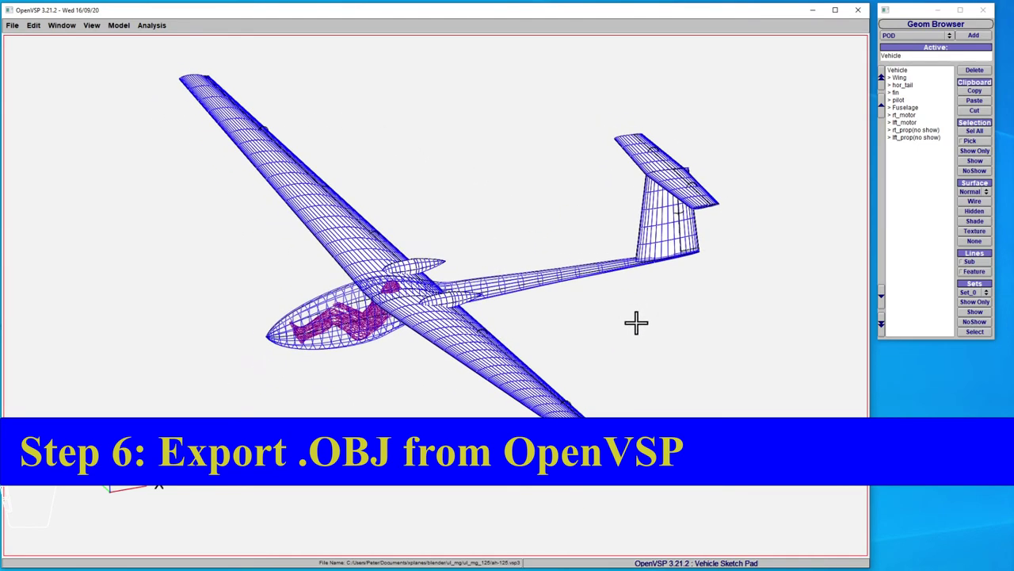
left_click_drag(636, 323, 711, 328)
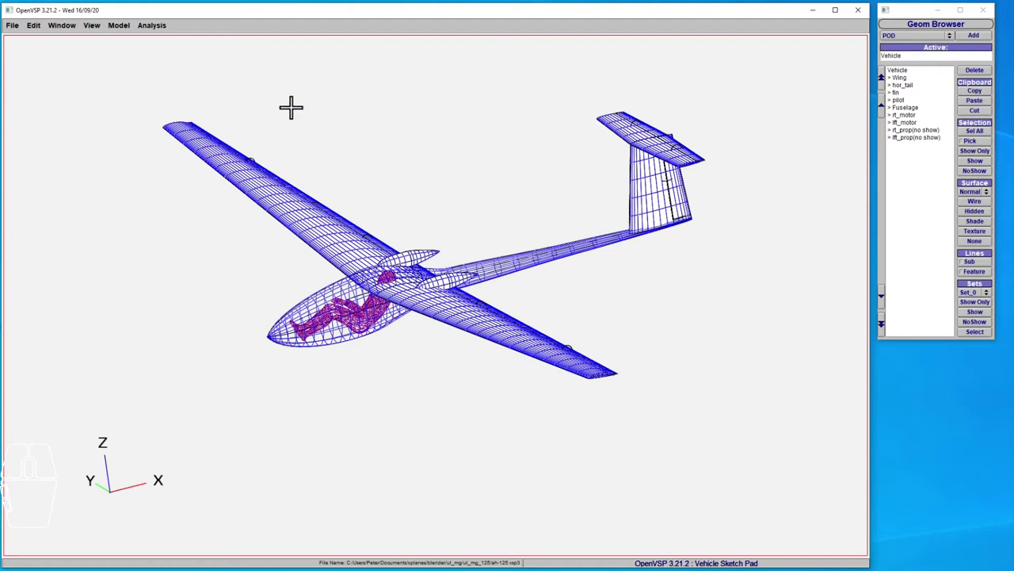
Export the shown glider geometry from OpenVSP in OBJ format as ul_mg_125 in the ul_mg_125 folder.
left_click(12, 25)
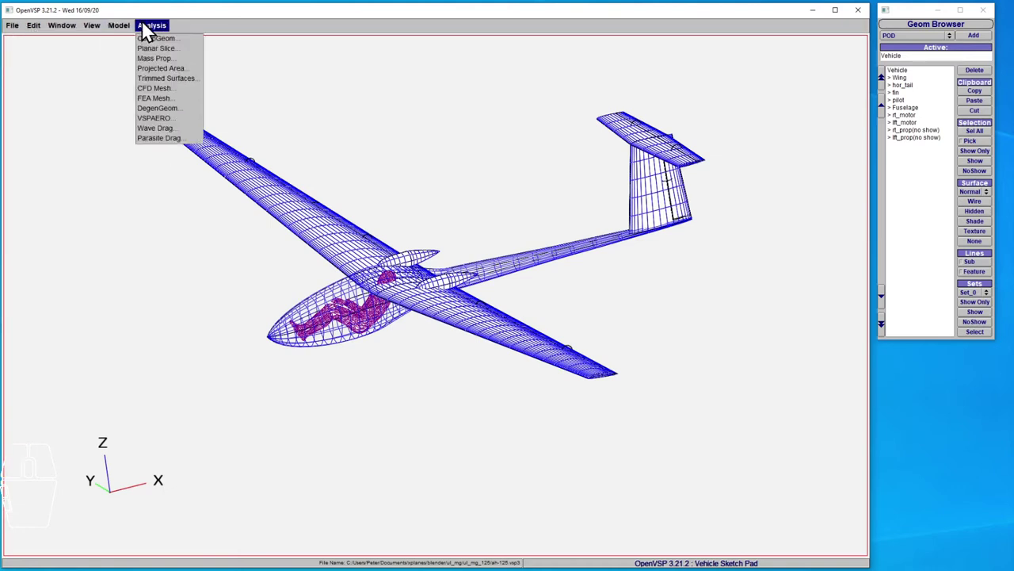
left_click(141, 23)
left_click(13, 24)
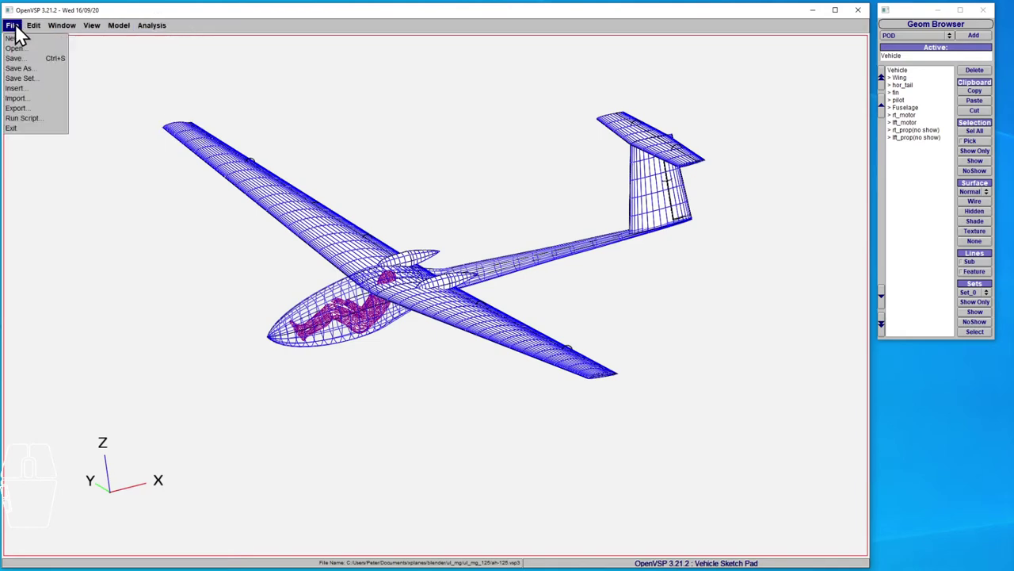
left_click(29, 111)
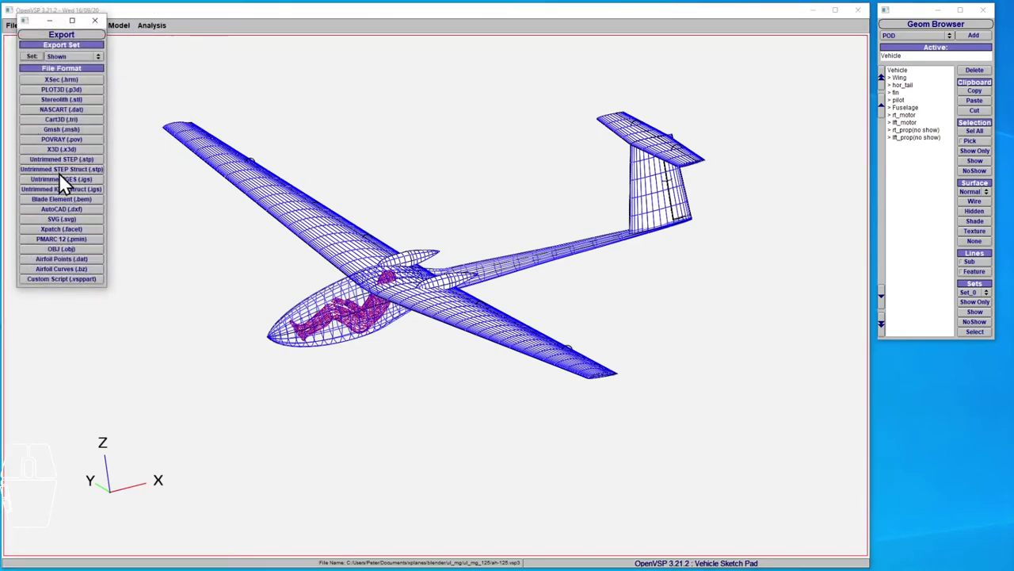
left_click(46, 249)
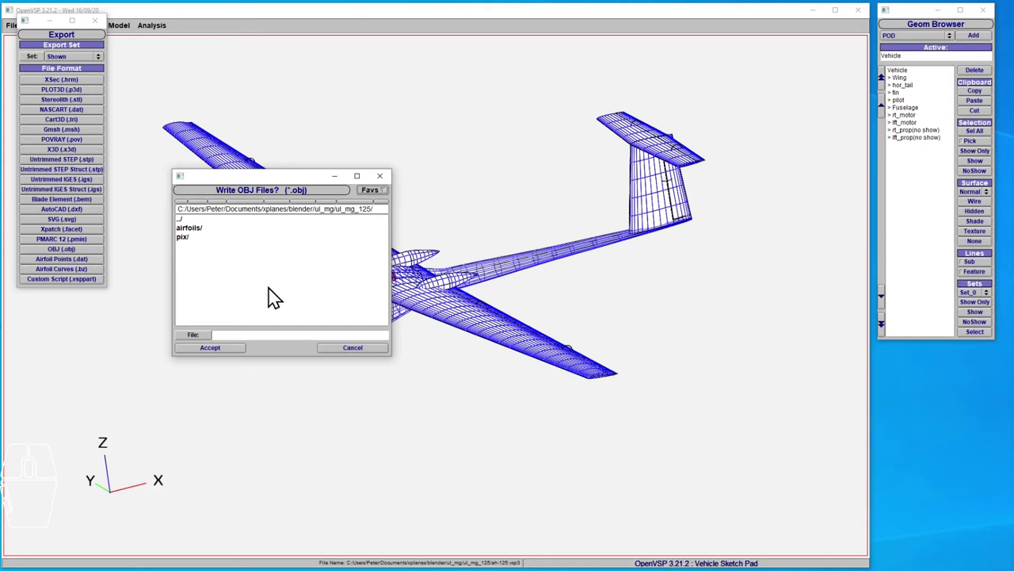
left_click(269, 334)
type("ul_mg_125")
left_click(243, 350)
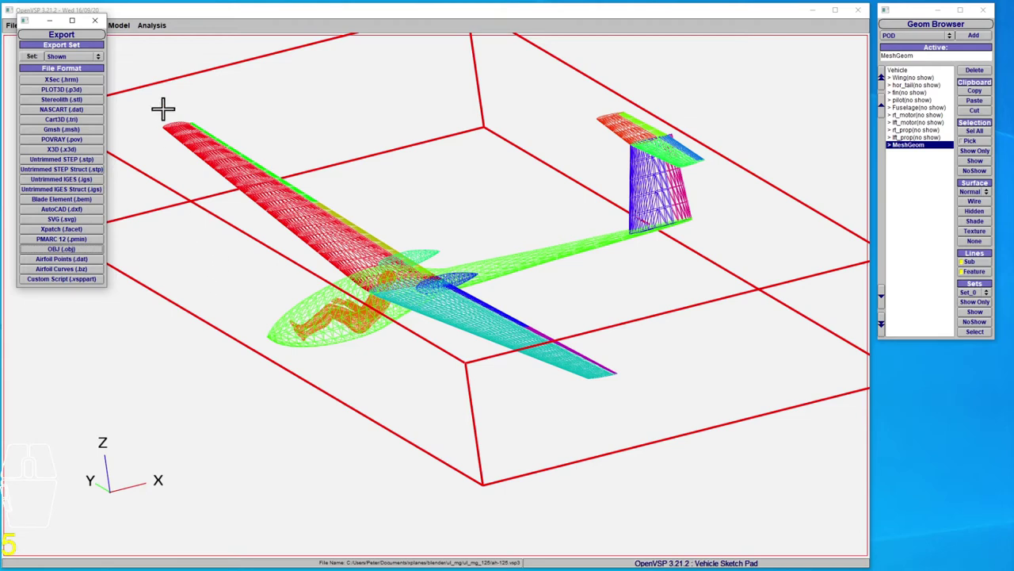
left_click(95, 21)
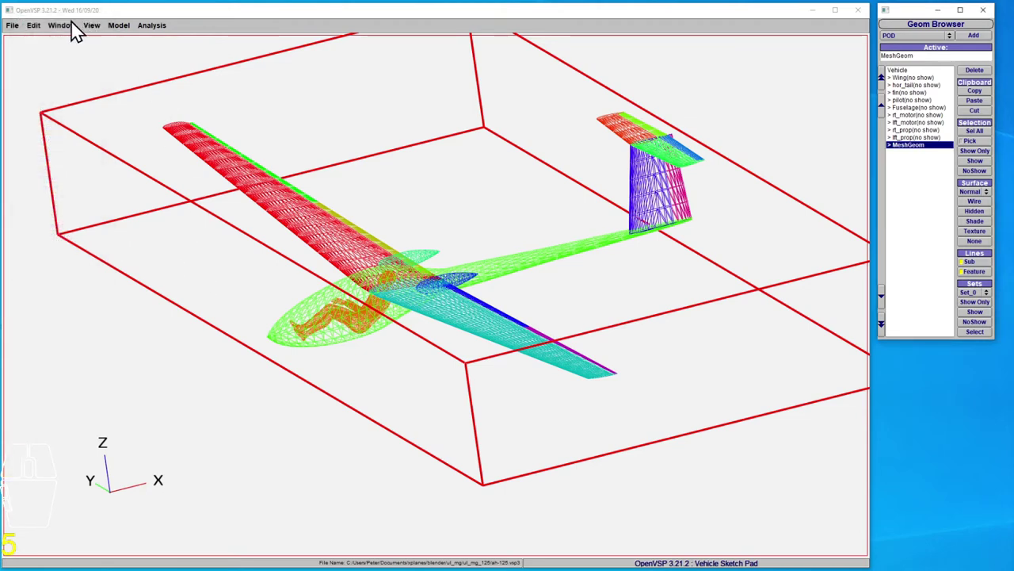
Exit OpenVSP and discard the changes to the glider model.
left_click(12, 26)
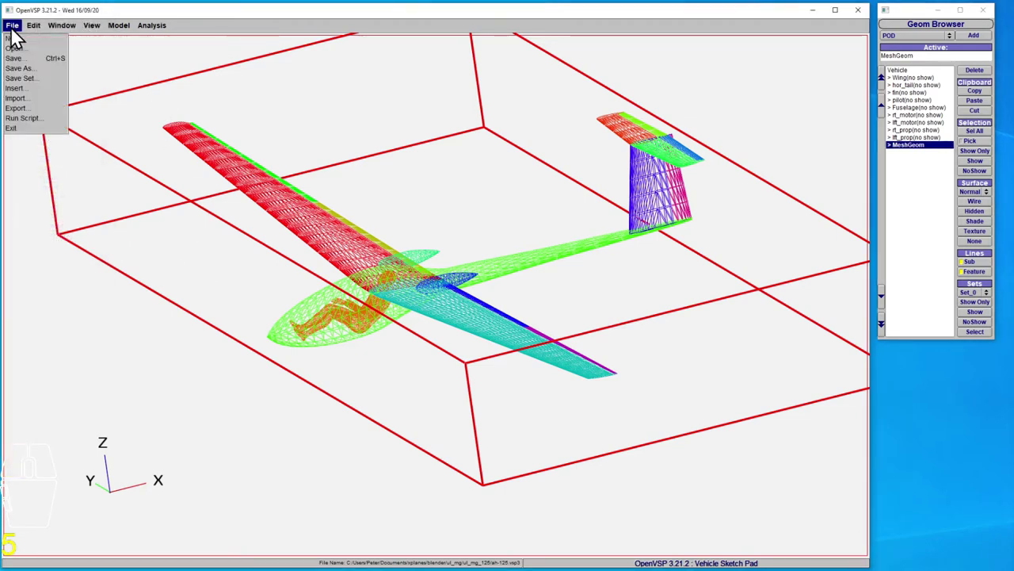
left_click(11, 129)
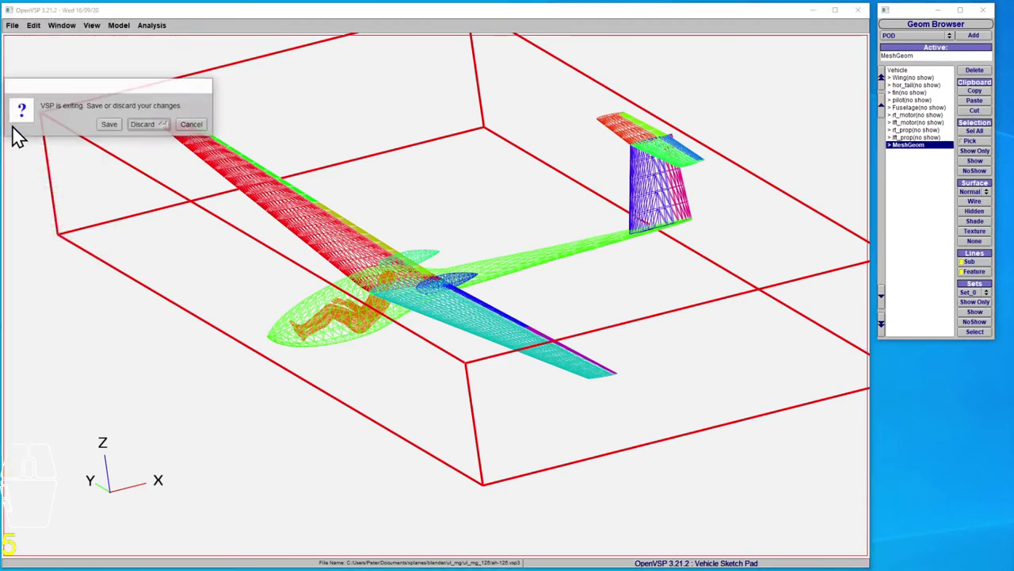
left_click(141, 125)
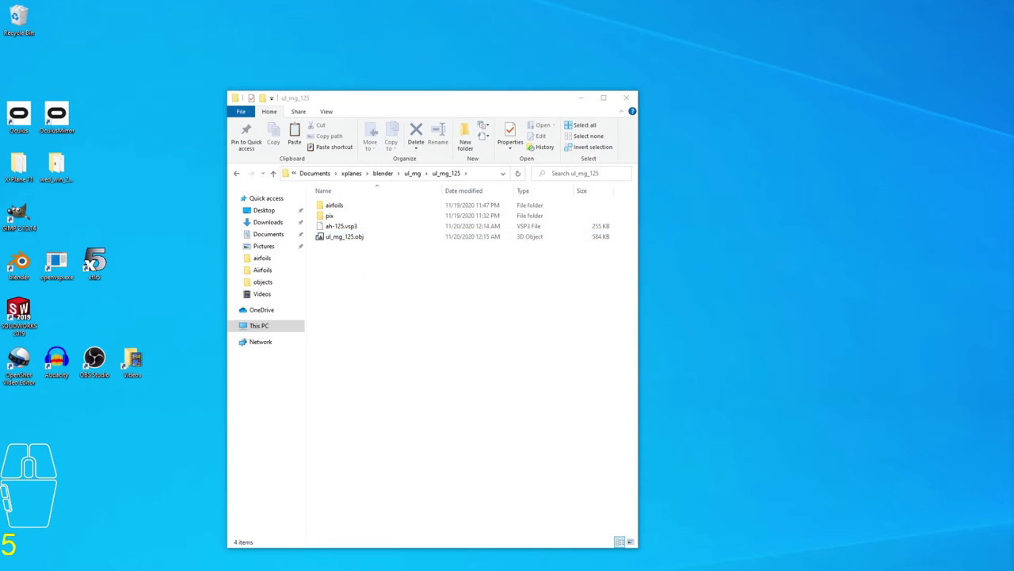
Switch to Blender and delete the default cube, camera and light from the scene.
key("Tab")
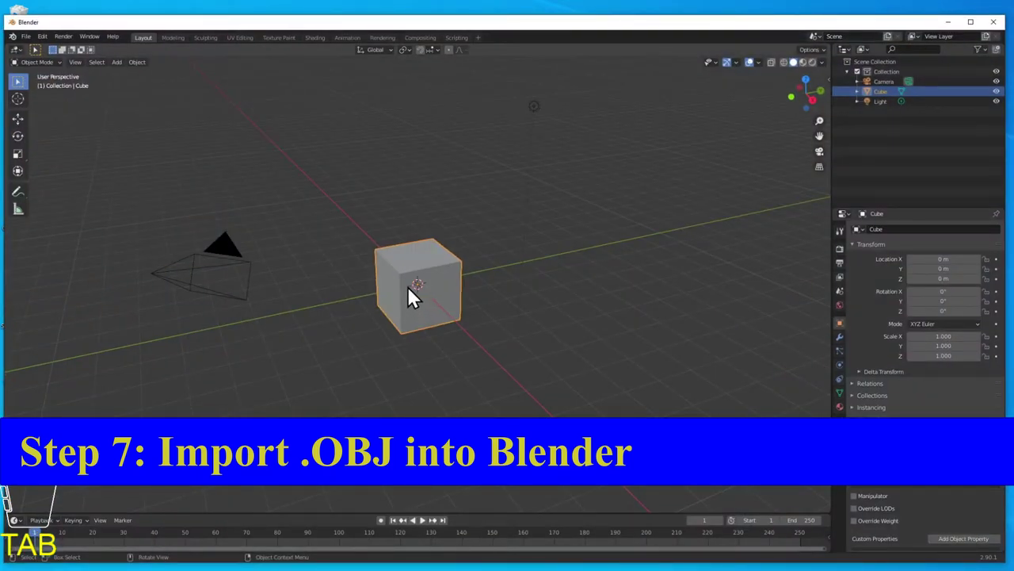
key("Delete")
left_click(225, 269)
key("Delete")
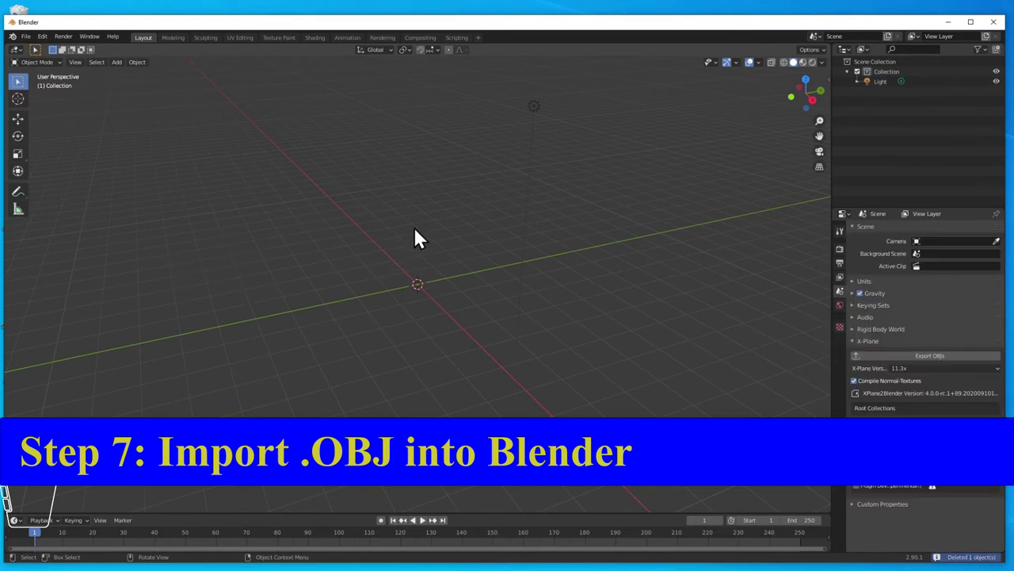
left_click(534, 105)
key("Delete")
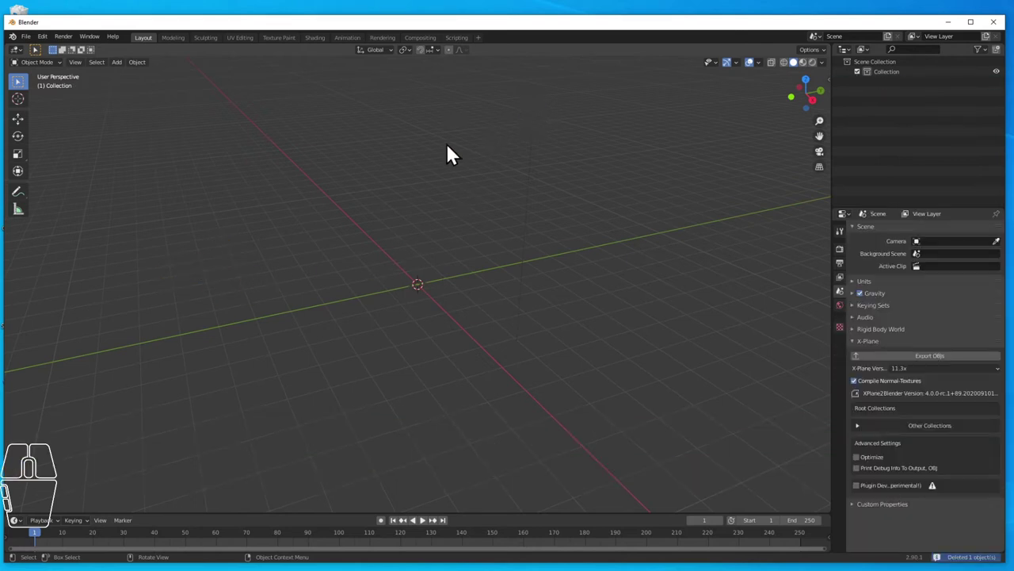
Import the Wavefront file ul_mg_125.obj from Documents\xplanes\blender\ul_mg\ul_mg_125 into the empty scene.
left_click(26, 38)
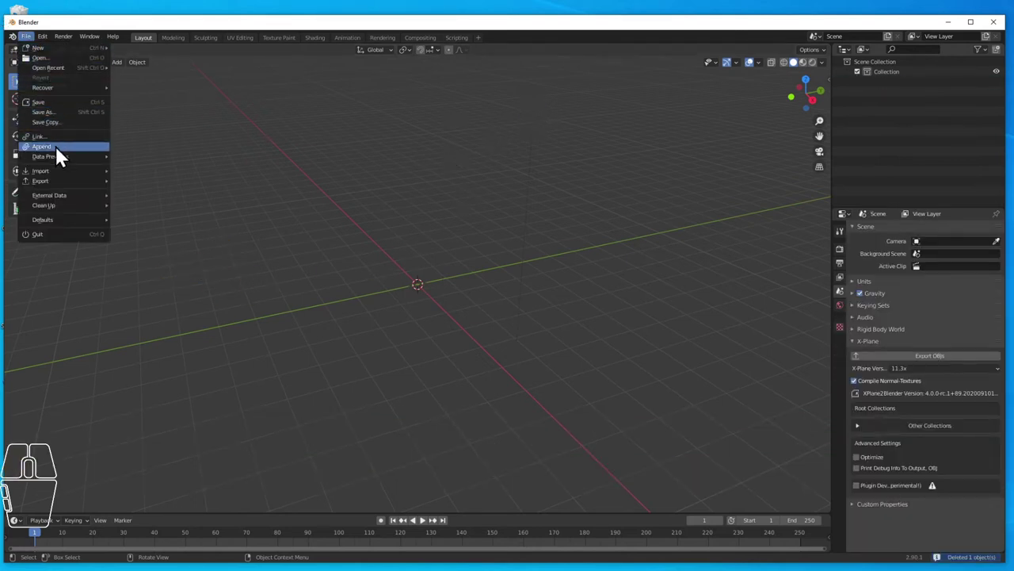
mouse_move(51, 173)
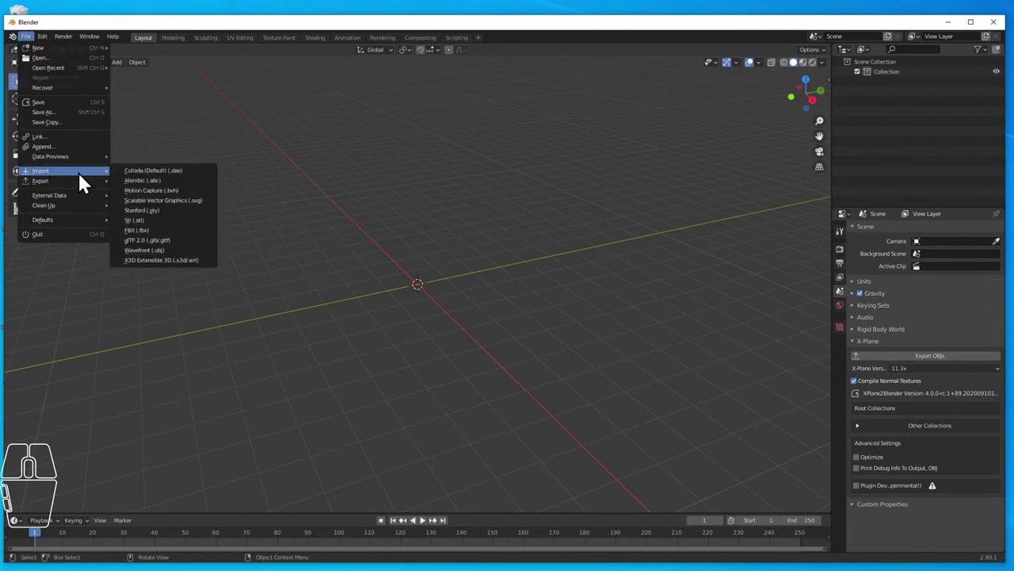
left_click(154, 249)
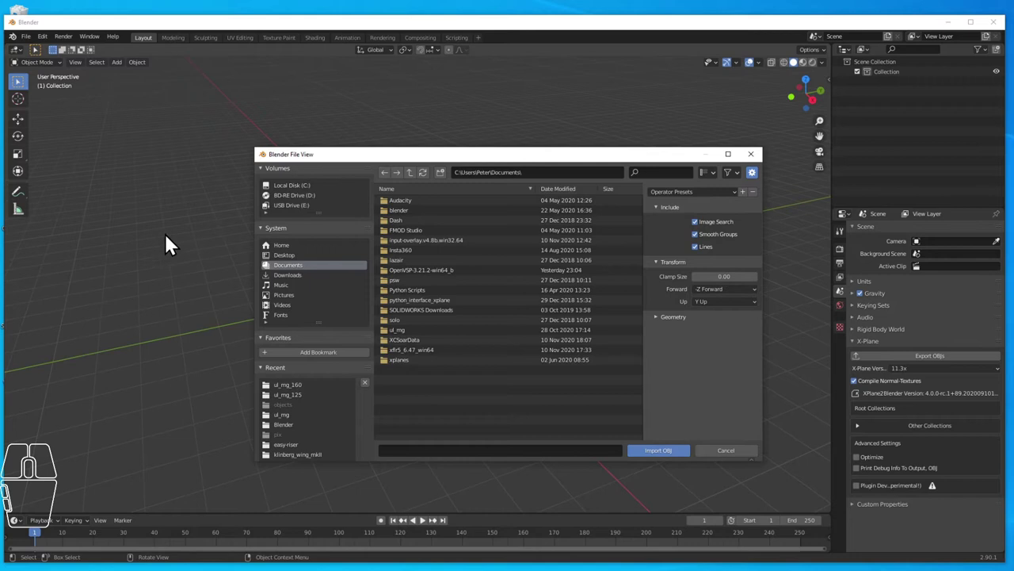
left_click(403, 357)
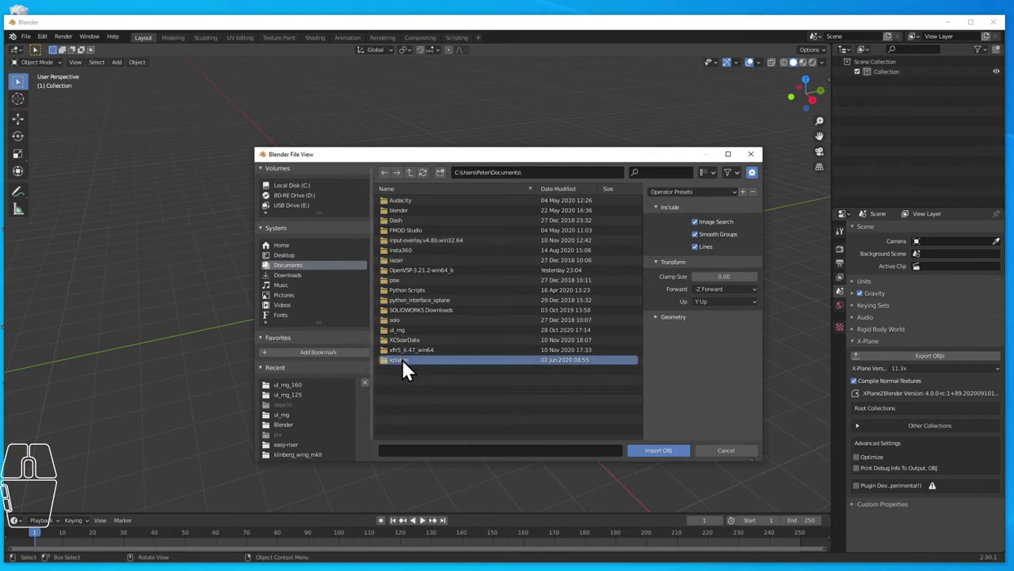
double_click(401, 359)
double_click(393, 209)
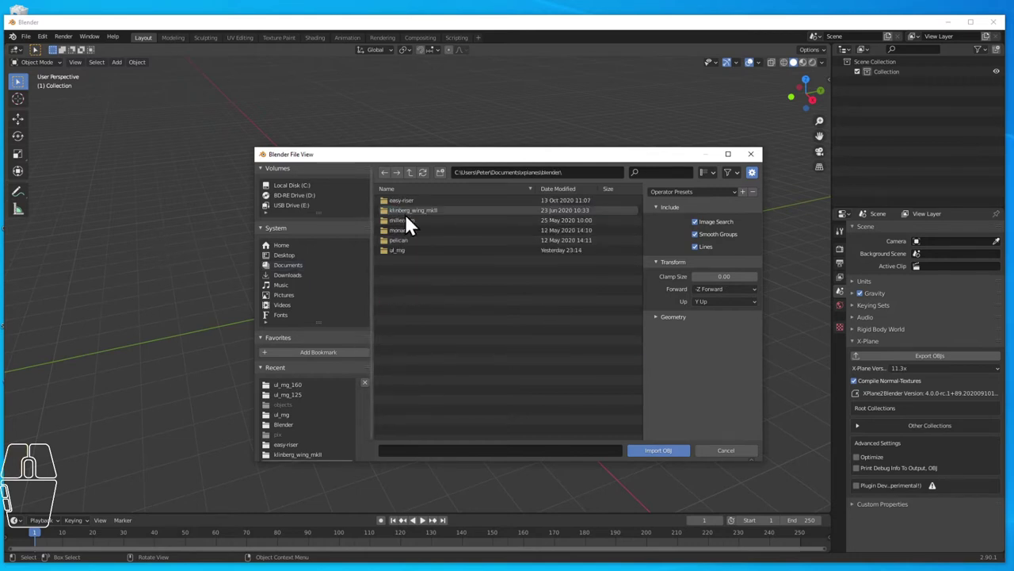
double_click(412, 250)
double_click(400, 200)
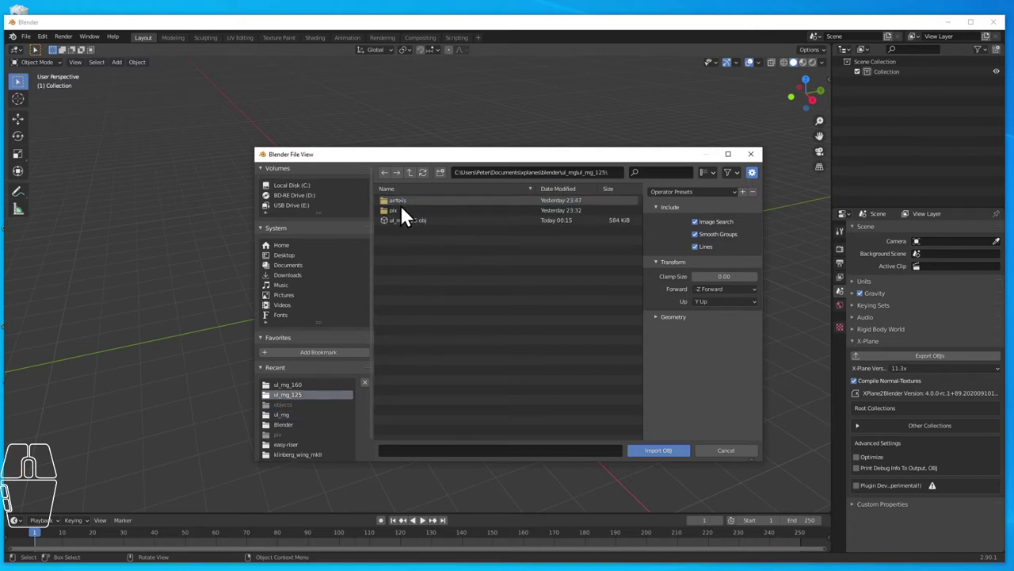
left_click(403, 220)
left_click(654, 455)
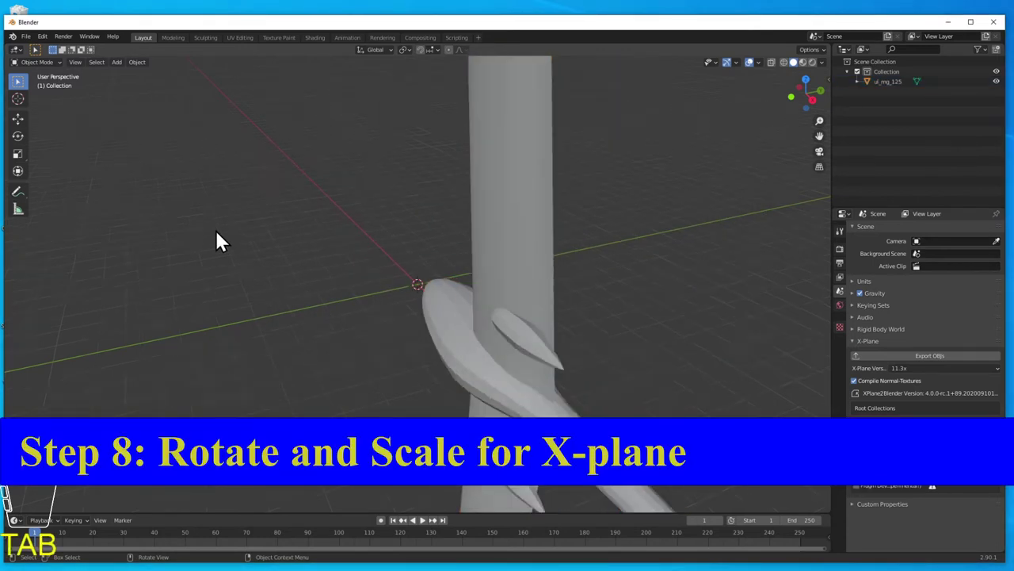
Rotate the imported ul_mg_125 aircraft by exactly 90° about the global Z axis.
scroll(215, 230, "down", 2)
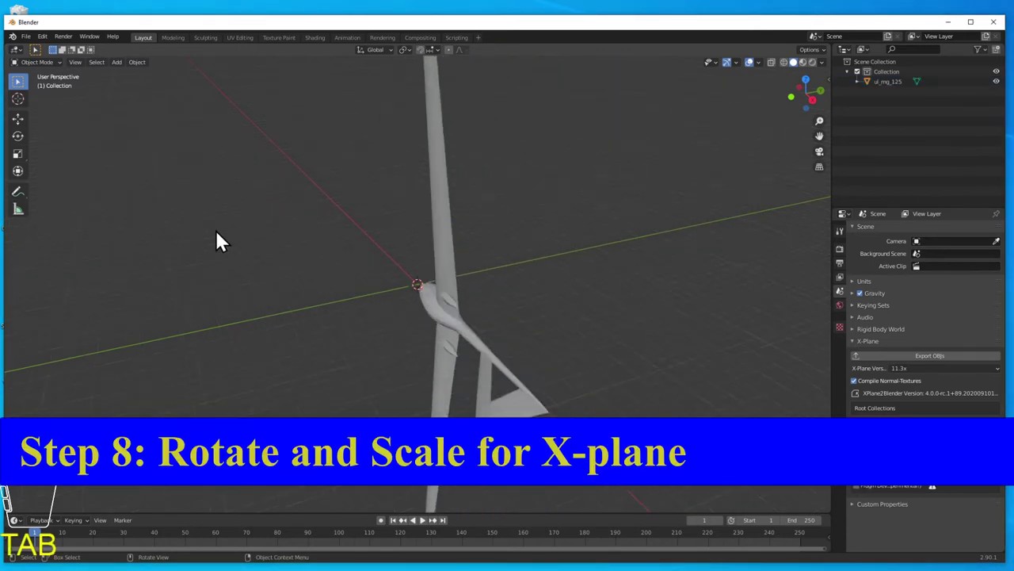
scroll(217, 231, "down", 2)
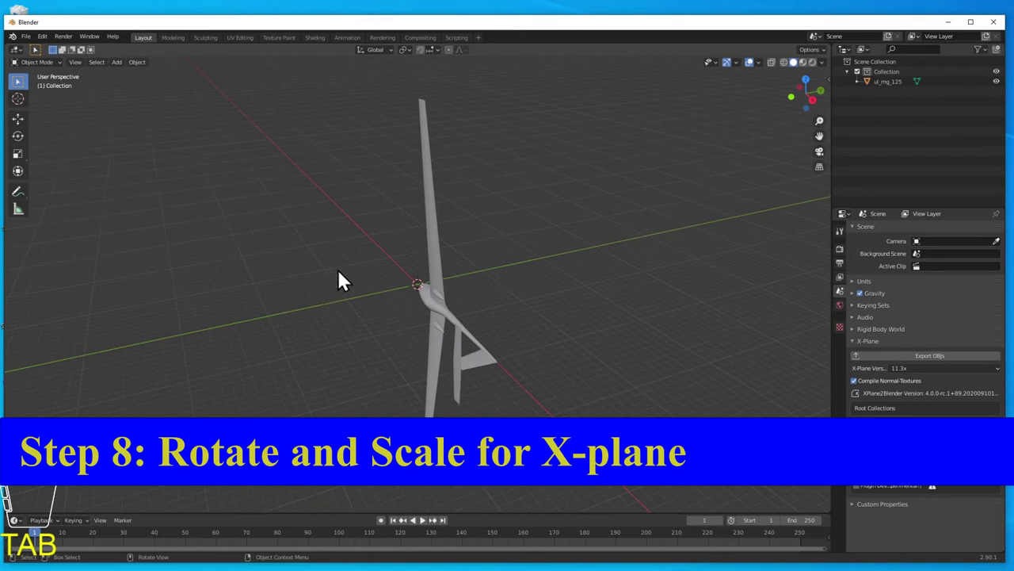
left_click(430, 242)
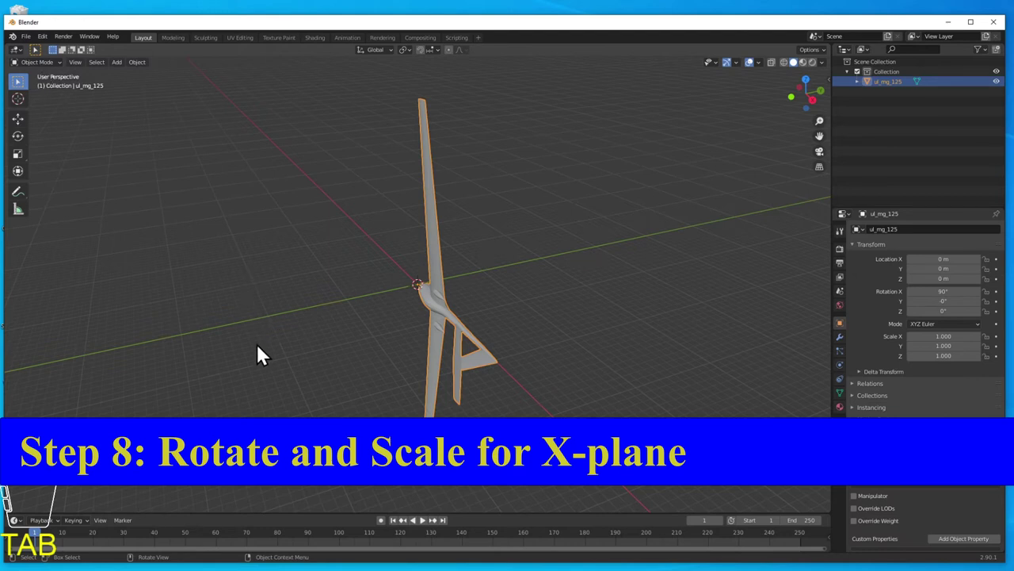
key("r")
key("z")
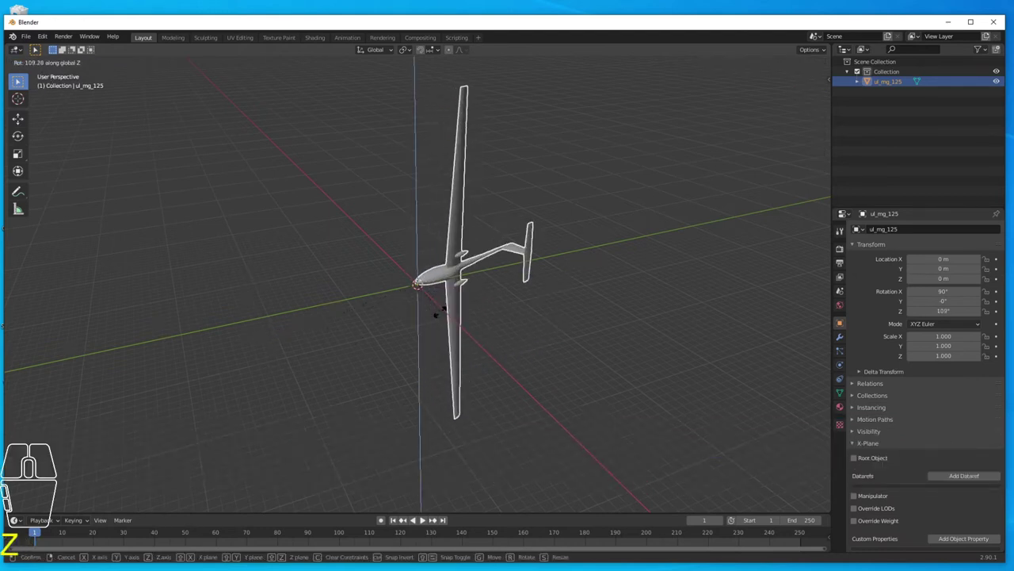
left_click(430, 310)
left_click(70, 503)
left_click(109, 468)
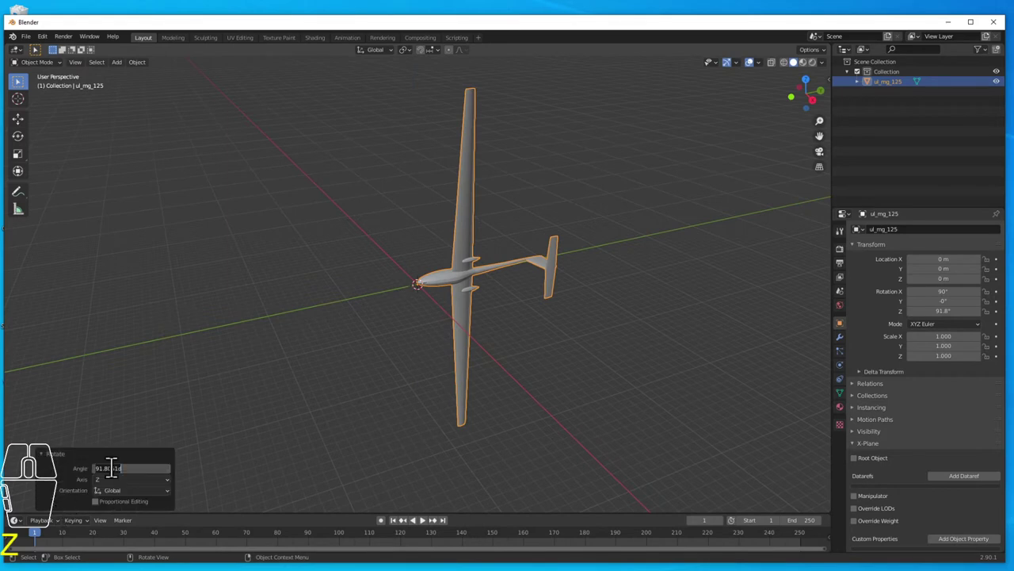
type("90")
key("Return")
left_click(134, 480)
left_click(139, 474)
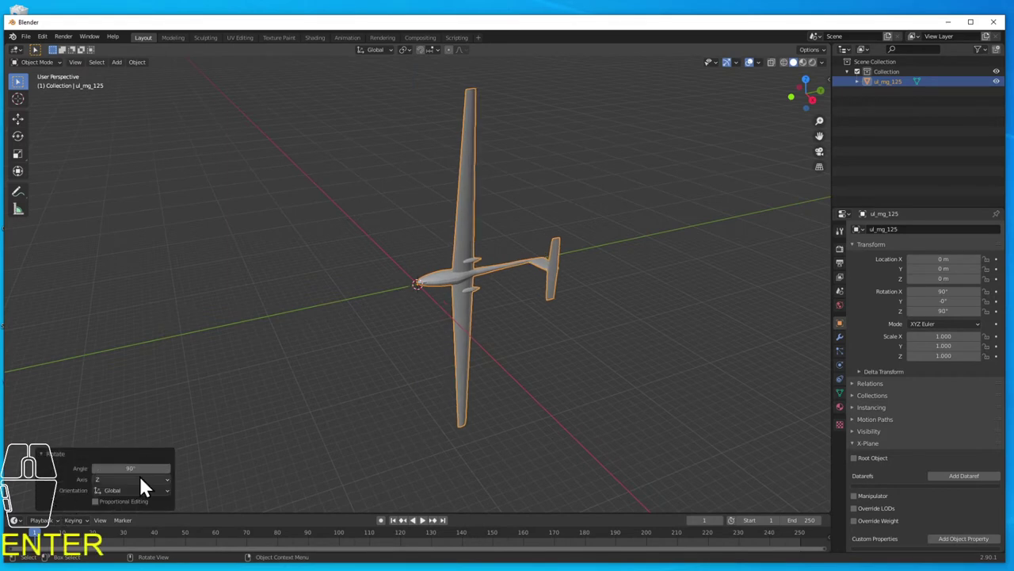
Rotate the ul_mg_125 aircraft by exactly -90° about the global Y axis to level its wings.
key("r")
key("y")
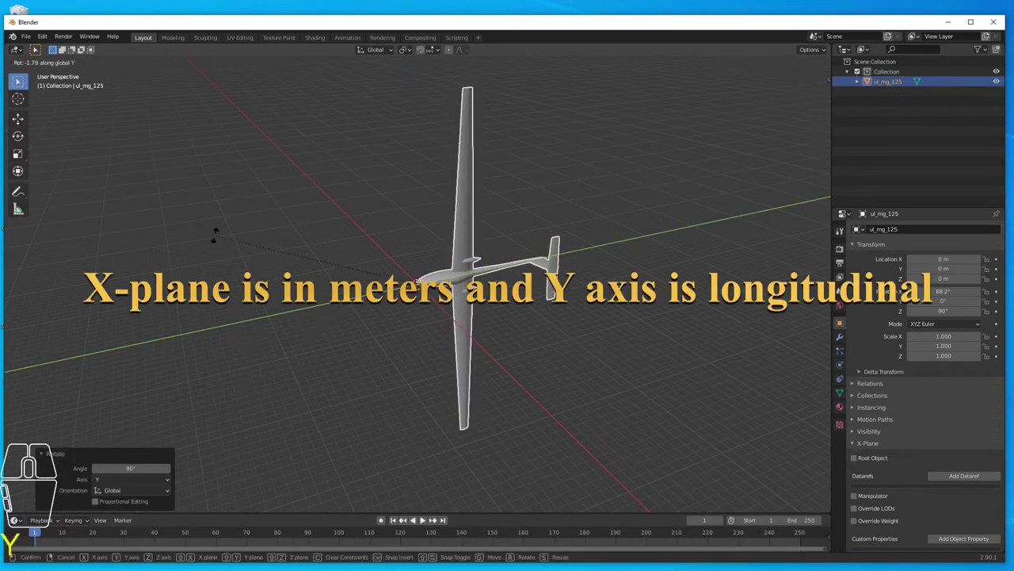
left_click(379, 398)
double_click(130, 469)
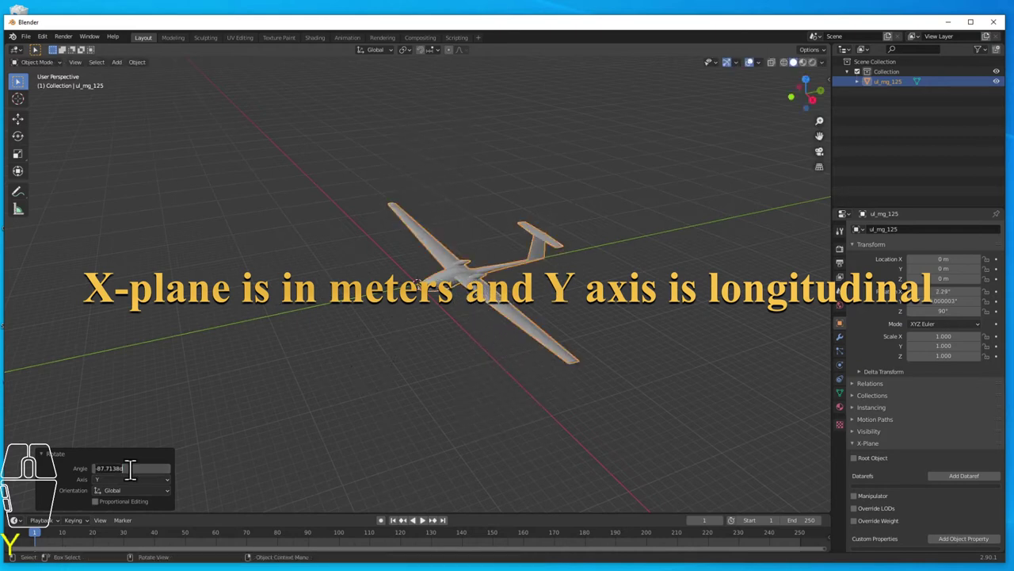
type("90")
key("Return")
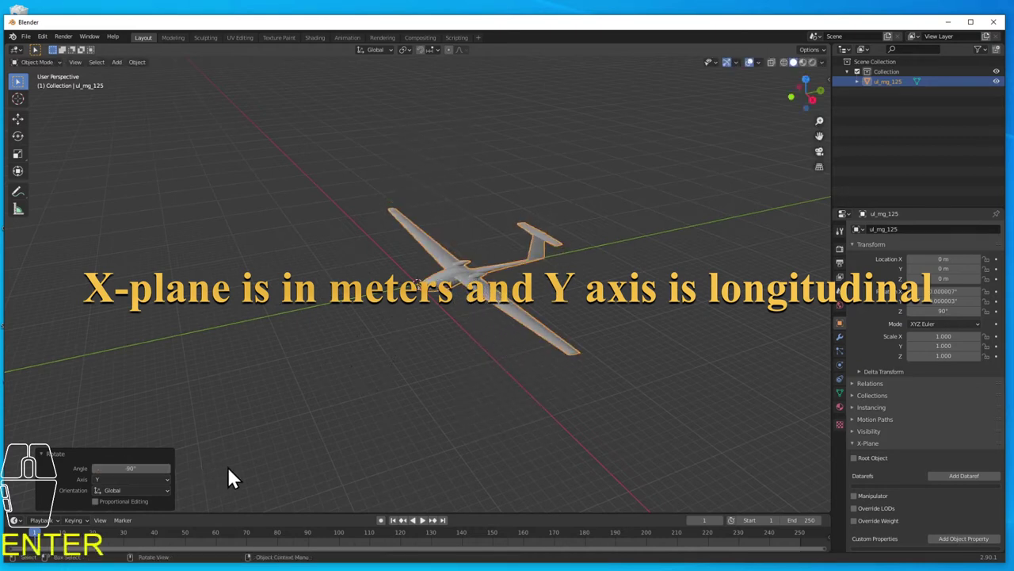
Scale the ul_mg_125 aircraft uniformly by 0.305 on X, Y and Z to convert it to metres.
key("s")
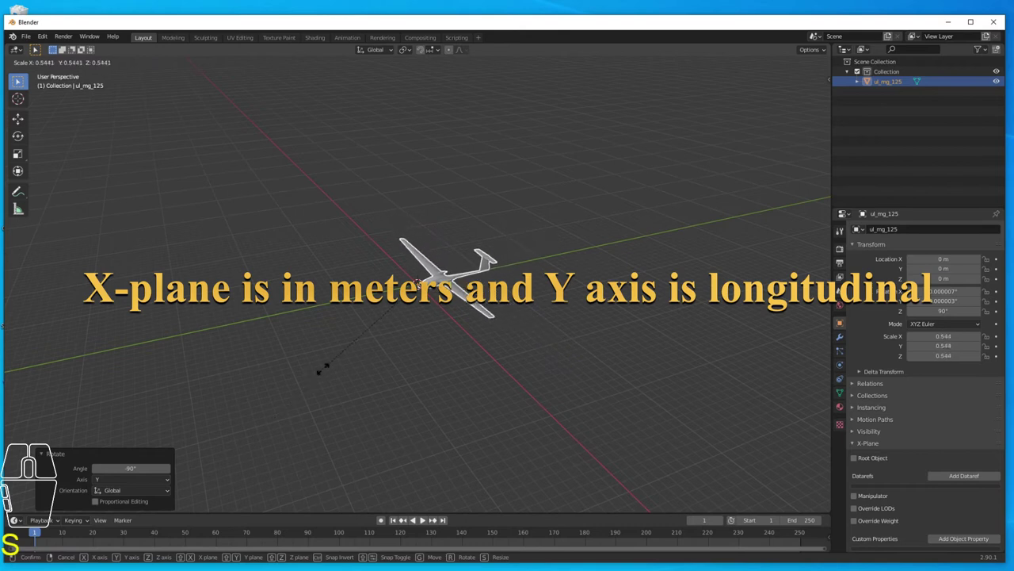
left_click(342, 347)
double_click(127, 459)
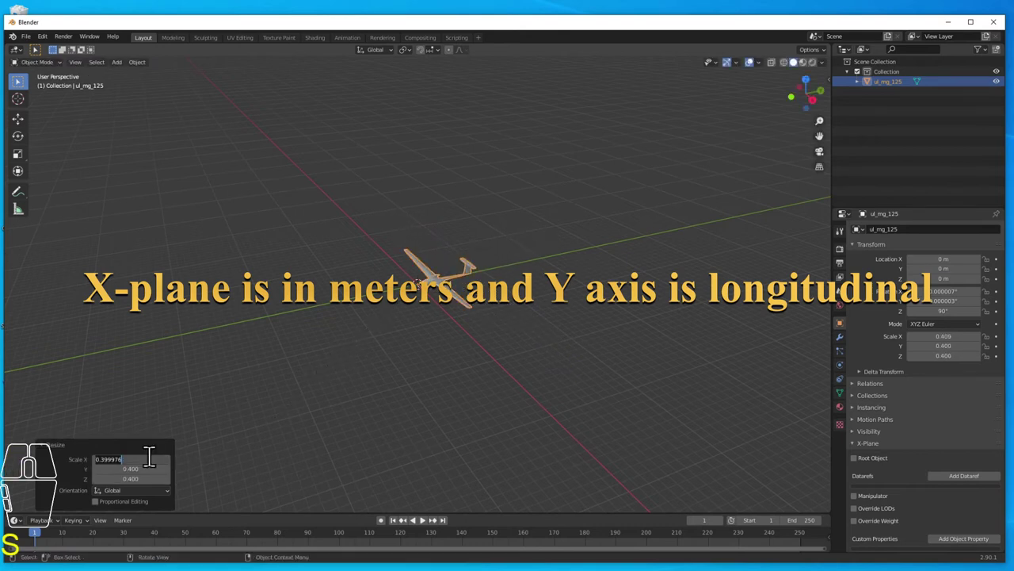
type("305")
key("Return")
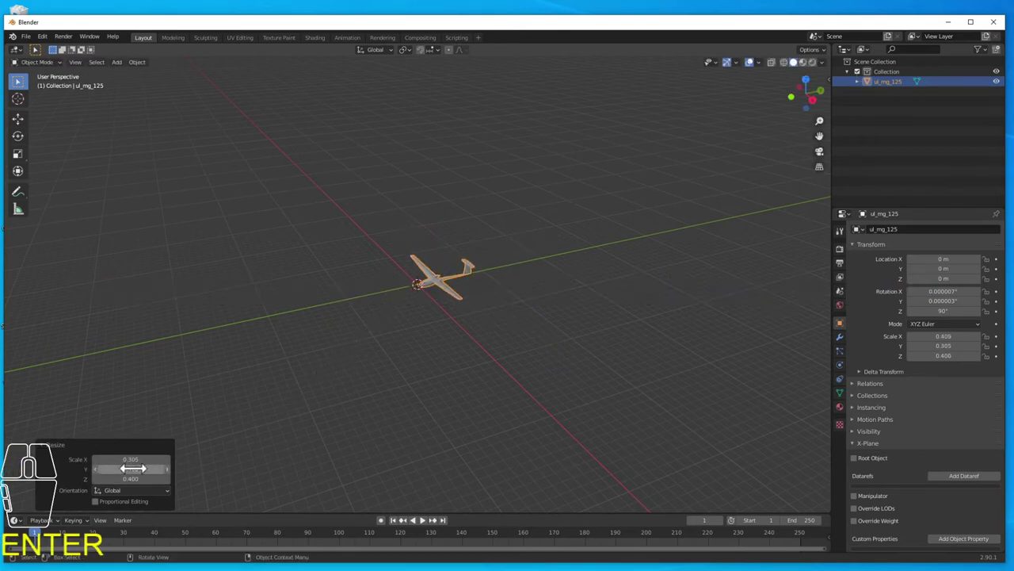
double_click(137, 459)
key("ctrl+c")
left_click(135, 472)
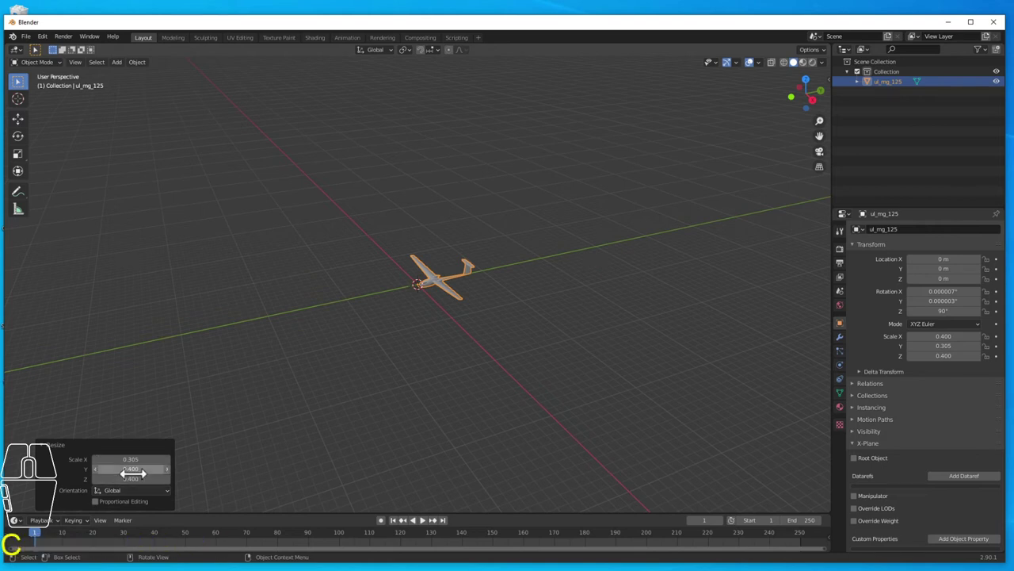
key("ctrl+v")
key("ctrl+v")
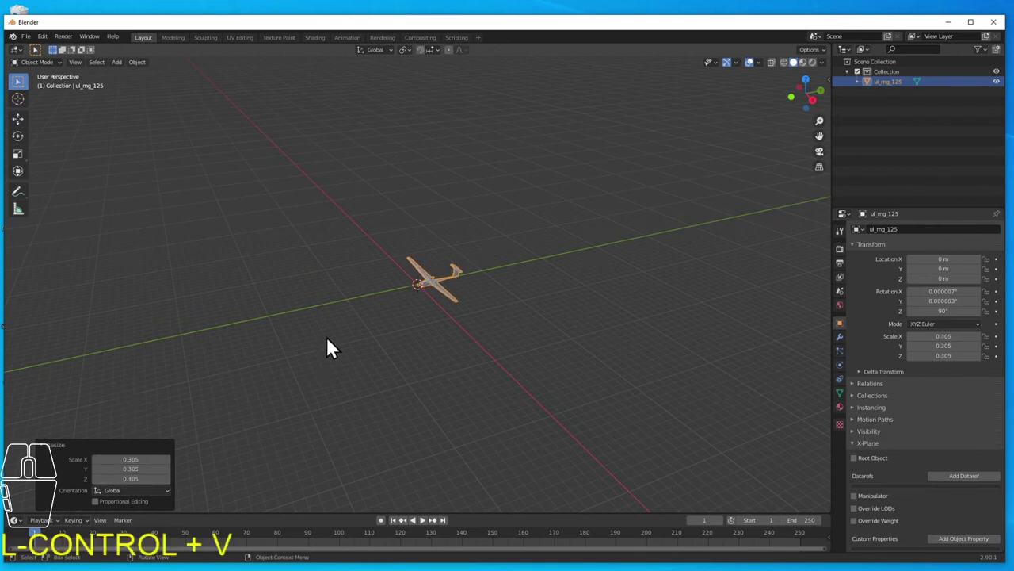
scroll(334, 326, "up", 8)
scroll(336, 330, "up", 2)
scroll(325, 327, "down", 2)
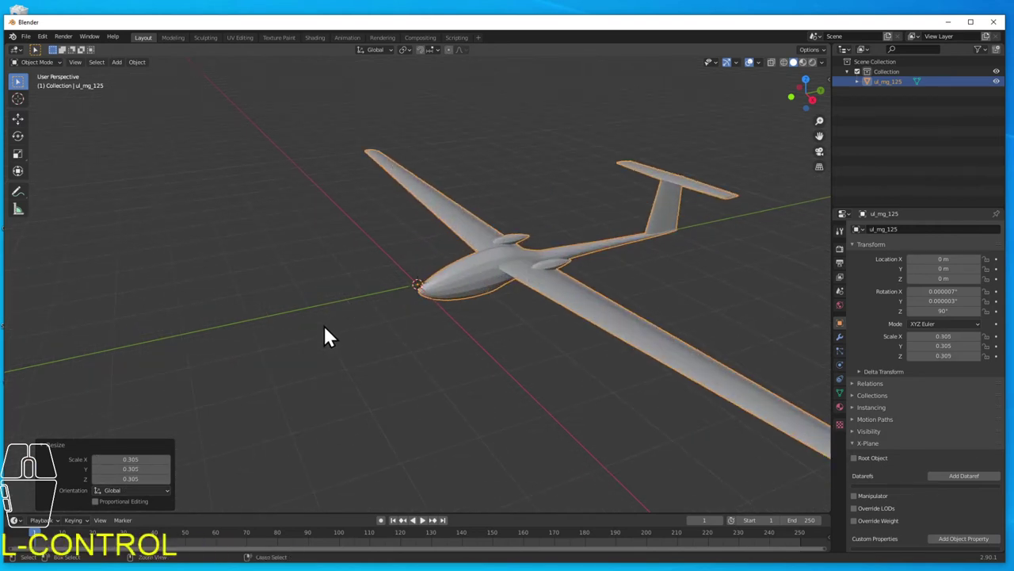
Save the scene as ul_mg_125.blend in Documents\xplanes\blender\ul_mg\ul_mg_125.
key("ctrl+s")
left_click(286, 264)
left_click(418, 360)
double_click(418, 361)
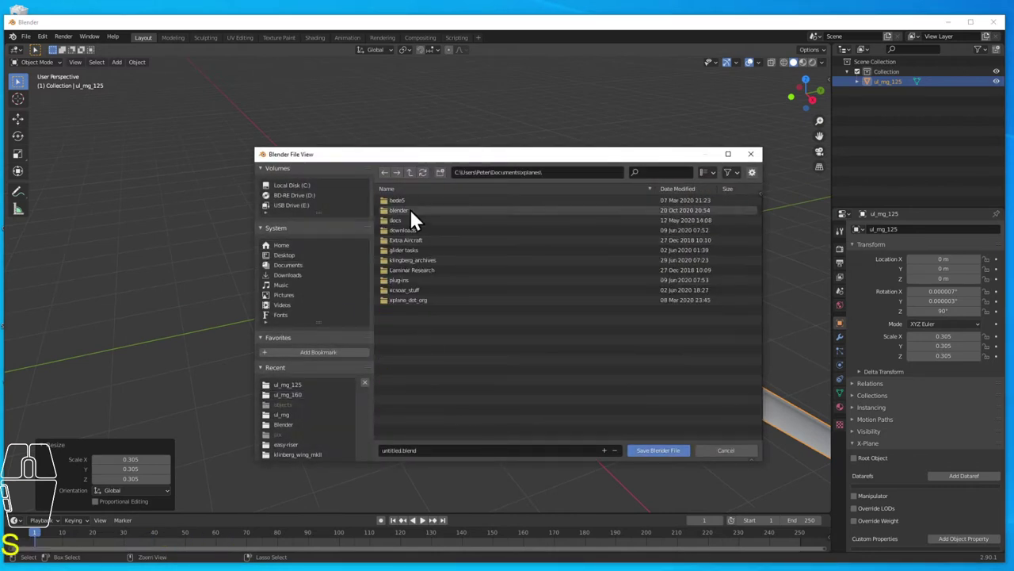
double_click(409, 210)
double_click(411, 210)
double_click(411, 248)
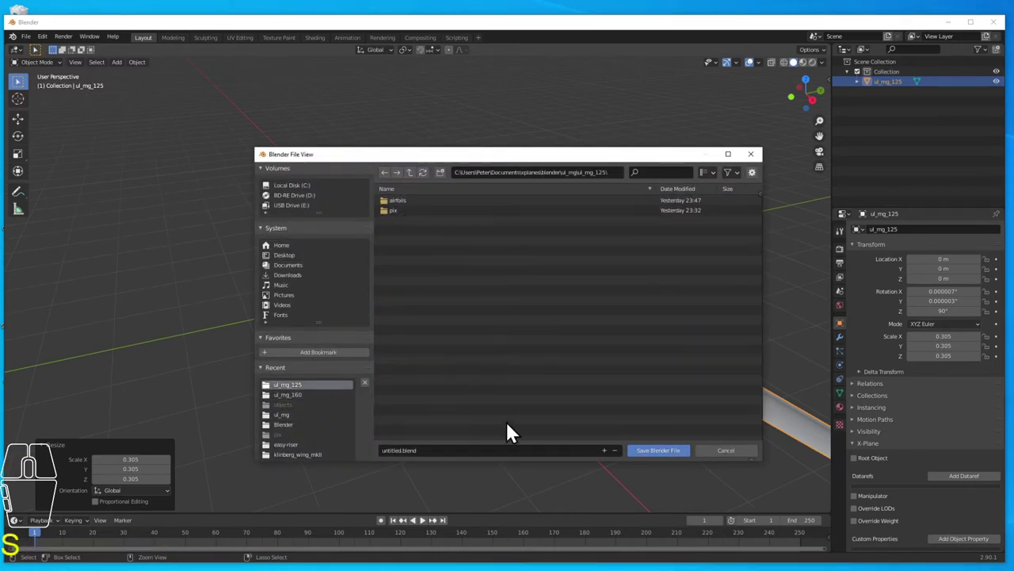
left_click(403, 450)
type("ul_mg_125")
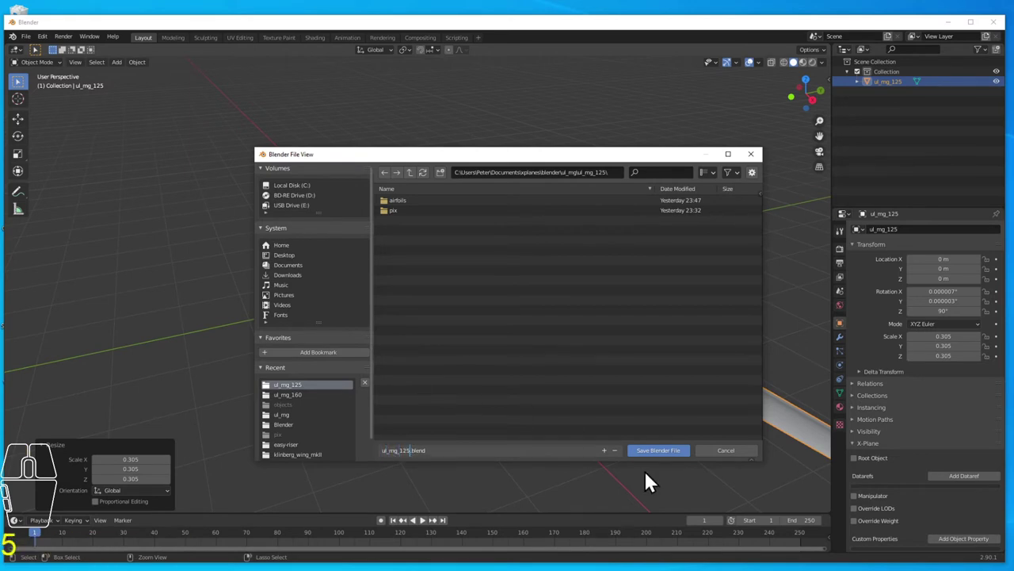
key("Return")
left_click(653, 450)
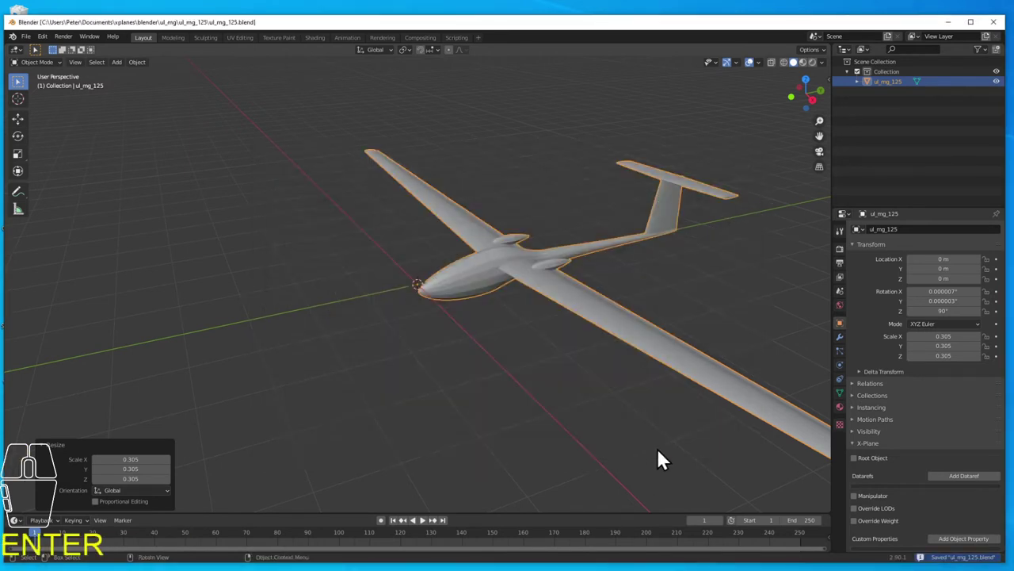
With X-ray display on, separate the fuselage mesh from ul_mg_125 into its own object named fuselage.
left_click(771, 61)
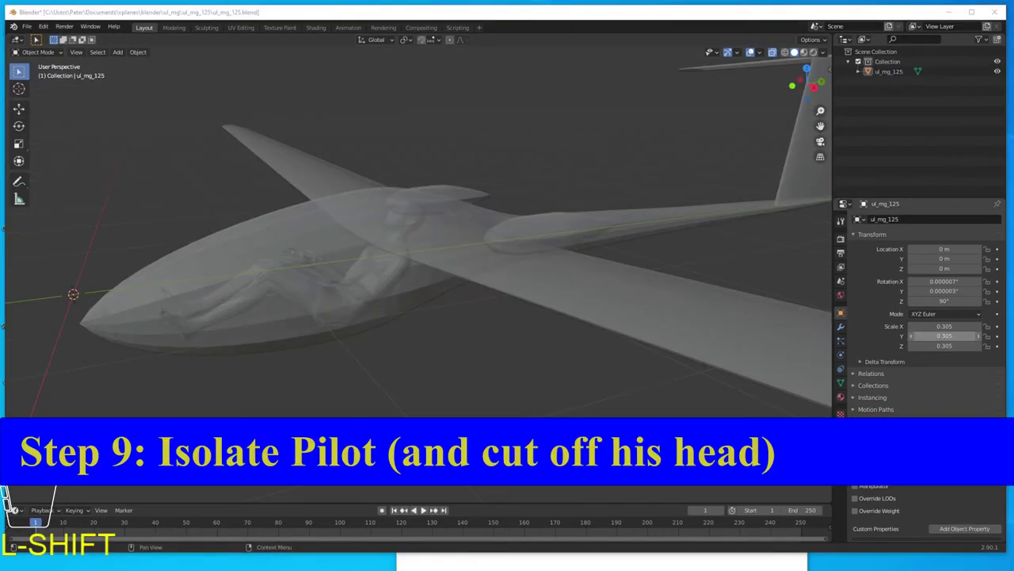
left_click(309, 217)
key("Tab")
key("l")
key("p")
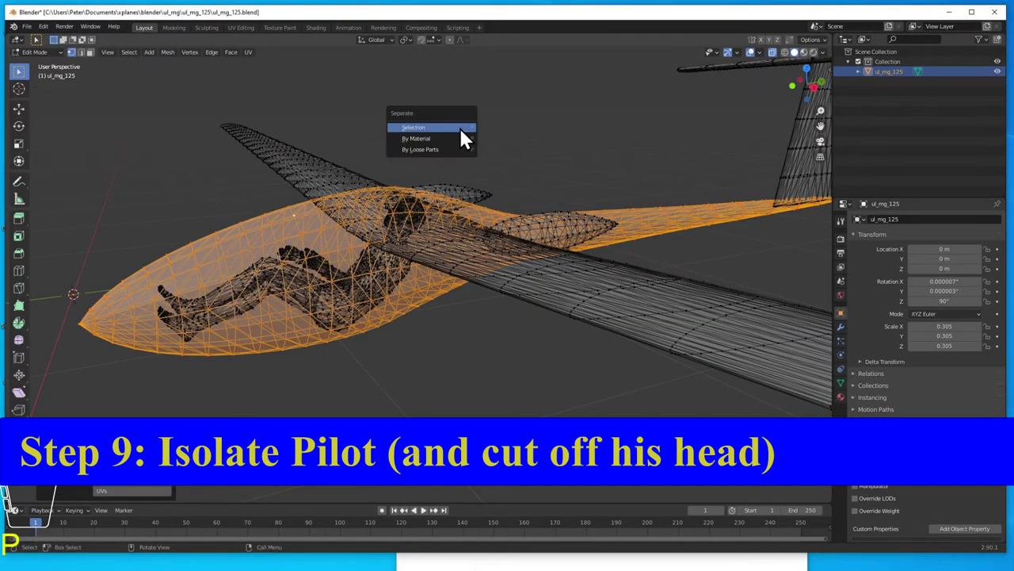
left_click(459, 127)
double_click(905, 81)
type("fuselage")
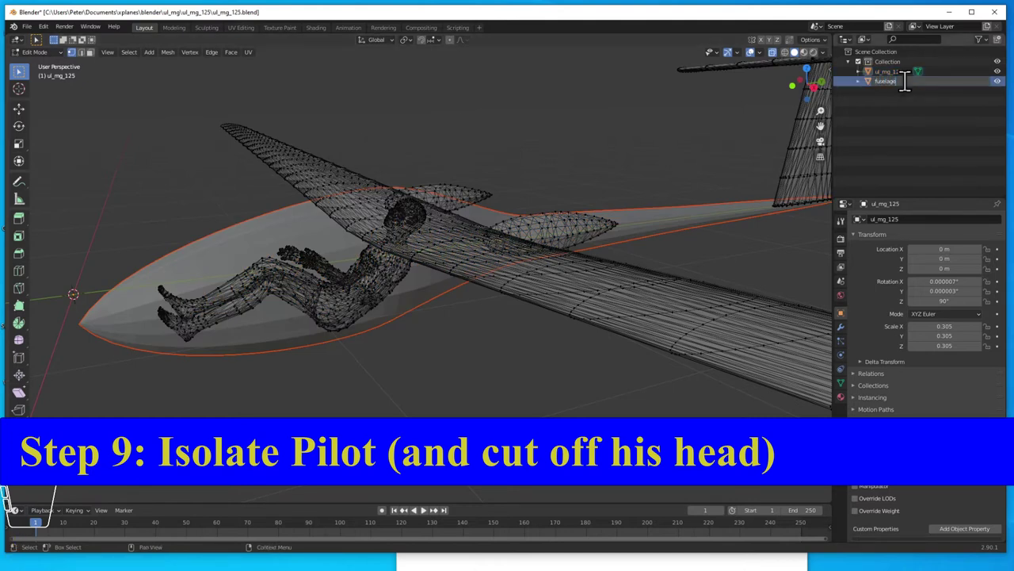
key("Return")
Hide the fuselage and separate the pilot figure from the remaining aircraft mesh as an object named pilot.
key("h")
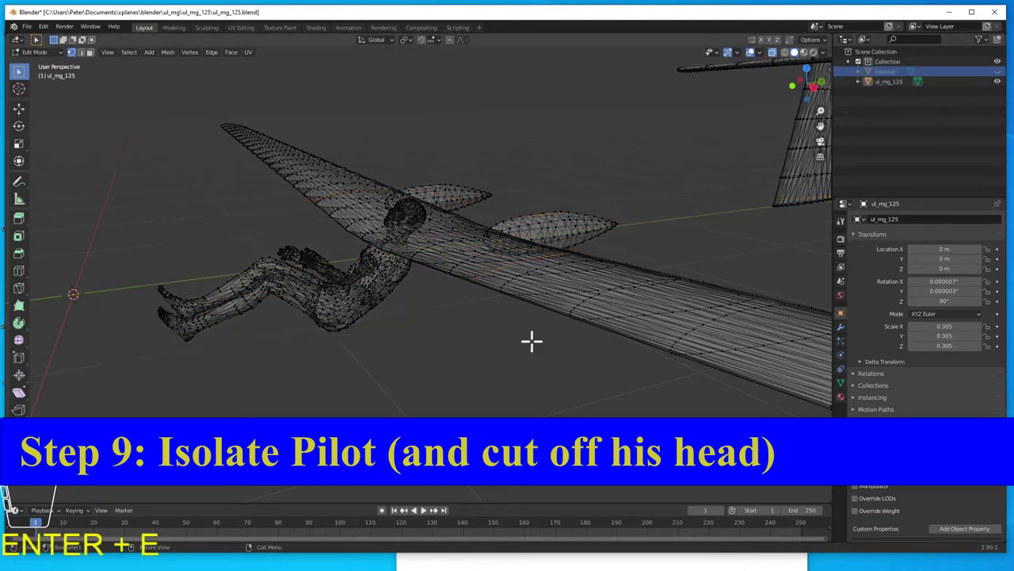
key("l")
key("p")
left_click(346, 310)
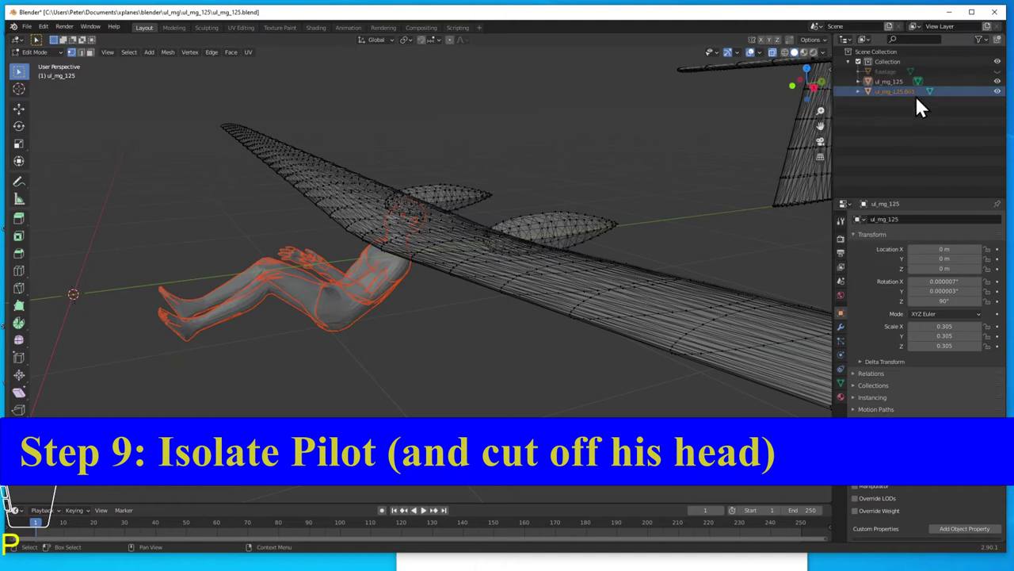
double_click(915, 94)
type("pilt")
key("BackSpace")
type("ot")
key("Return")
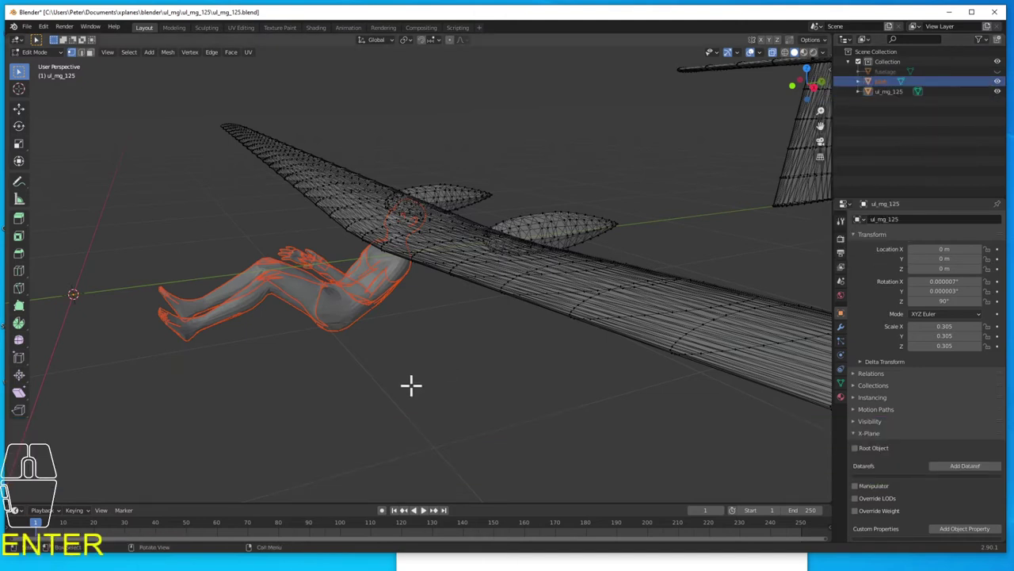
Hide ul_mg_125, edit the pilot mesh and snap the 3D cursor to the selected neck vertices.
left_click(901, 80, "ctrl")
left_click(997, 91)
middle_click_drag(518, 284, 651, 266, "shift")
left_click(813, 87)
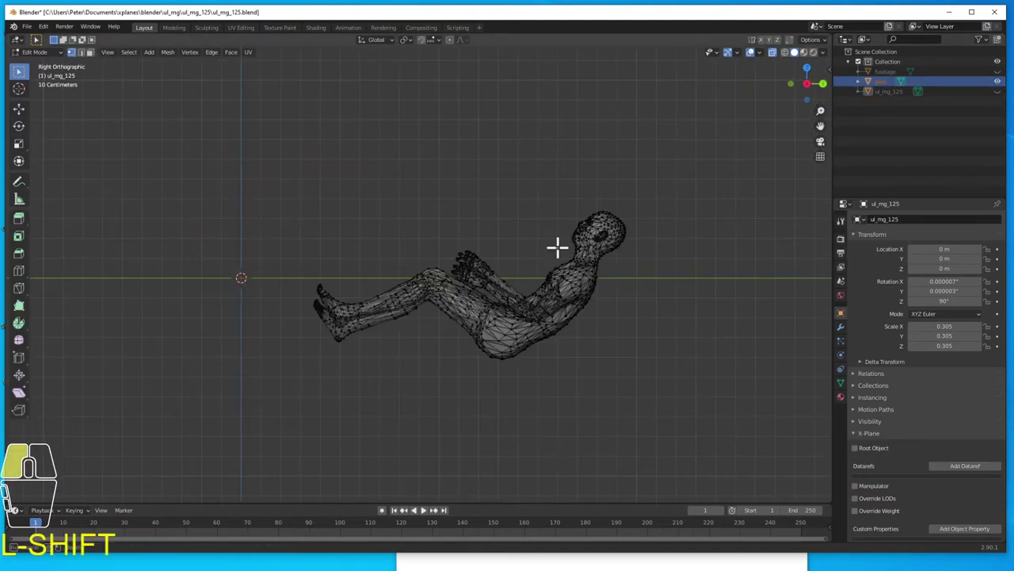
left_click_drag(557, 247, 613, 264, "shift")
middle_click_drag(713, 179, 690, 222)
key("shift+s")
left_click(680, 261)
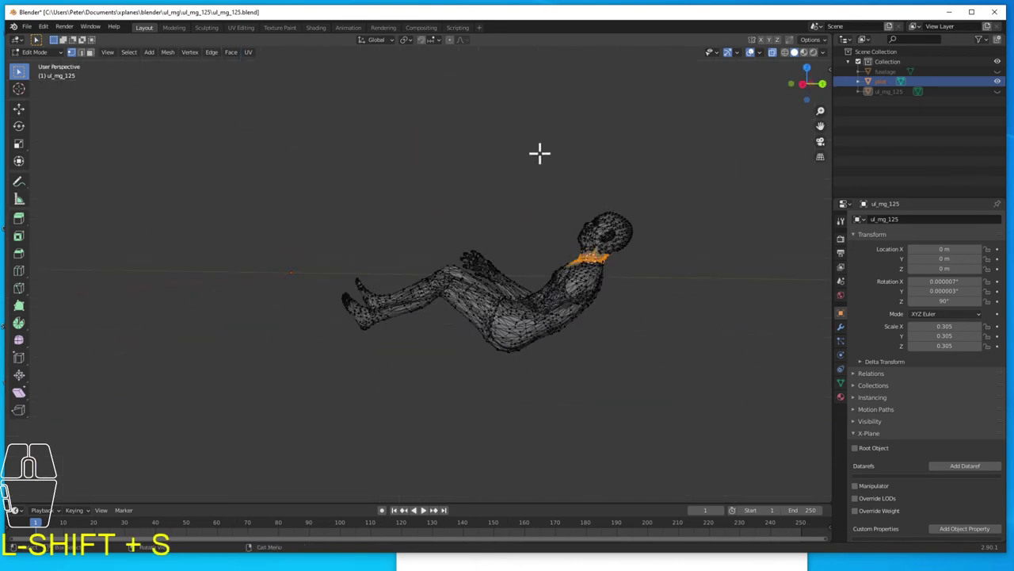
Rotate the pilot's head vertices by about -27° around the 3D cursor at the neck to bring the head upright.
left_click_drag(547, 192, 658, 271, "shift")
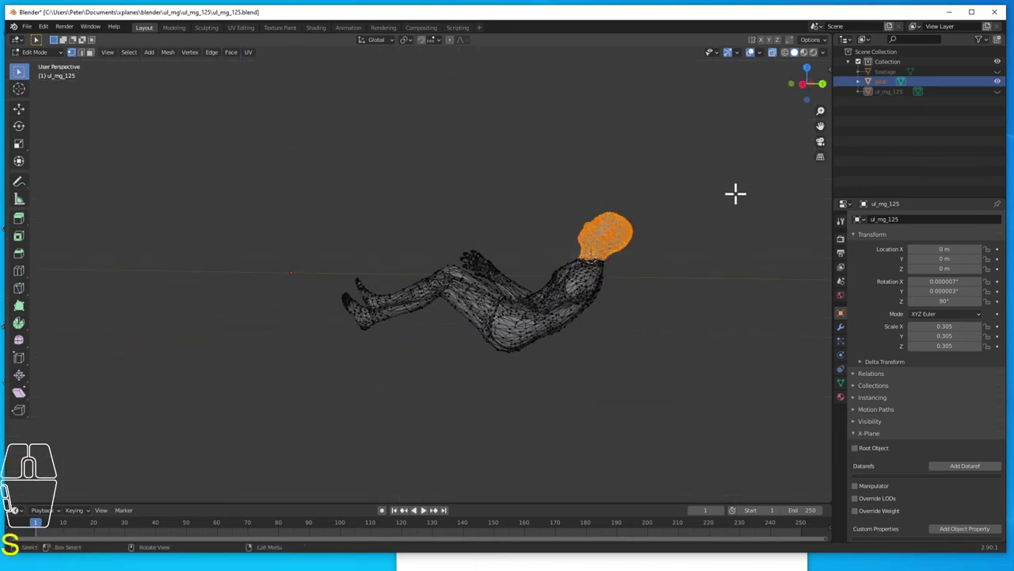
key("r")
key("Escape")
left_click(406, 39)
left_click(421, 63)
key("r")
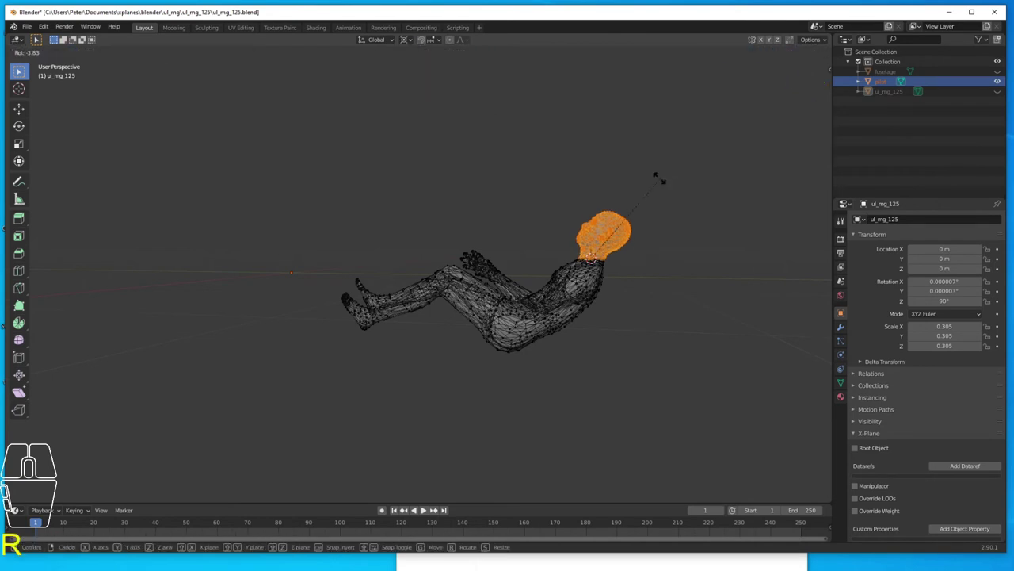
left_click(614, 176)
scroll(615, 182, "up", 3)
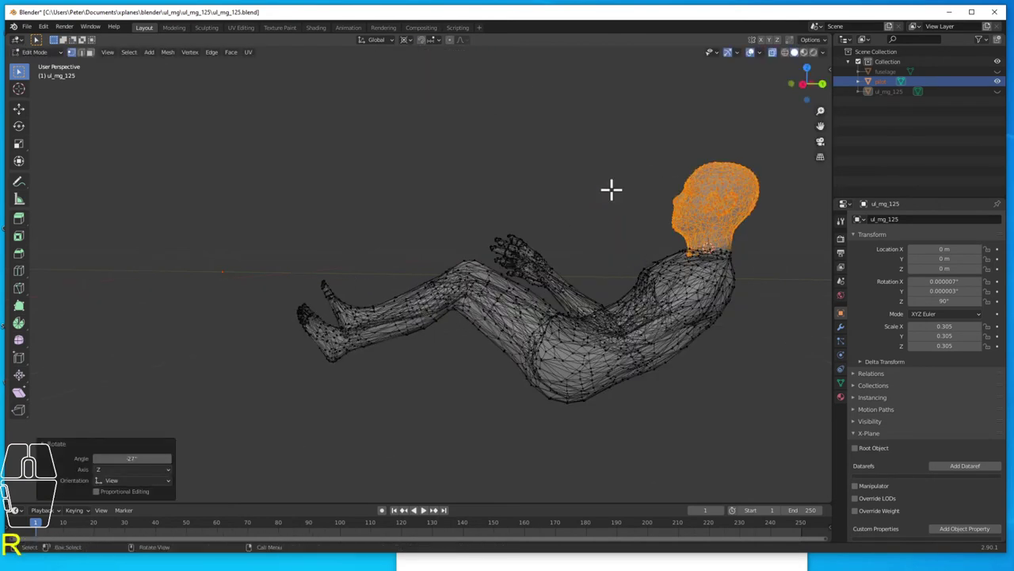
key("r")
right_click(610, 147)
Separate the head faces from the pilot mesh, name the new object head and return to Object Mode.
left_click_drag(642, 138, 765, 244)
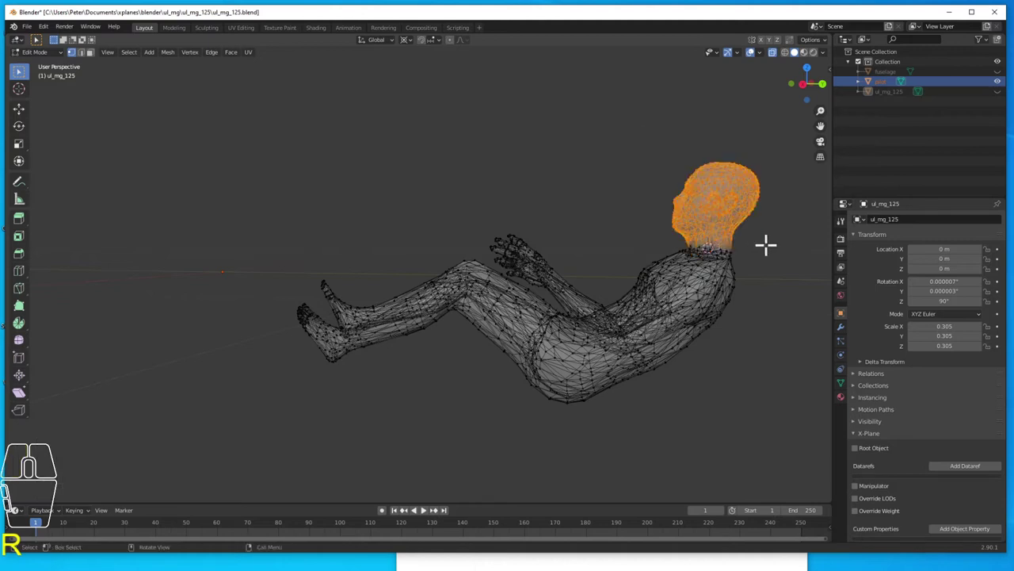
key("ctrl+Tab")
key("Escape")
left_click(89, 52)
left_click_drag(653, 145, 767, 246)
key("p")
left_click(561, 120)
double_click(885, 92)
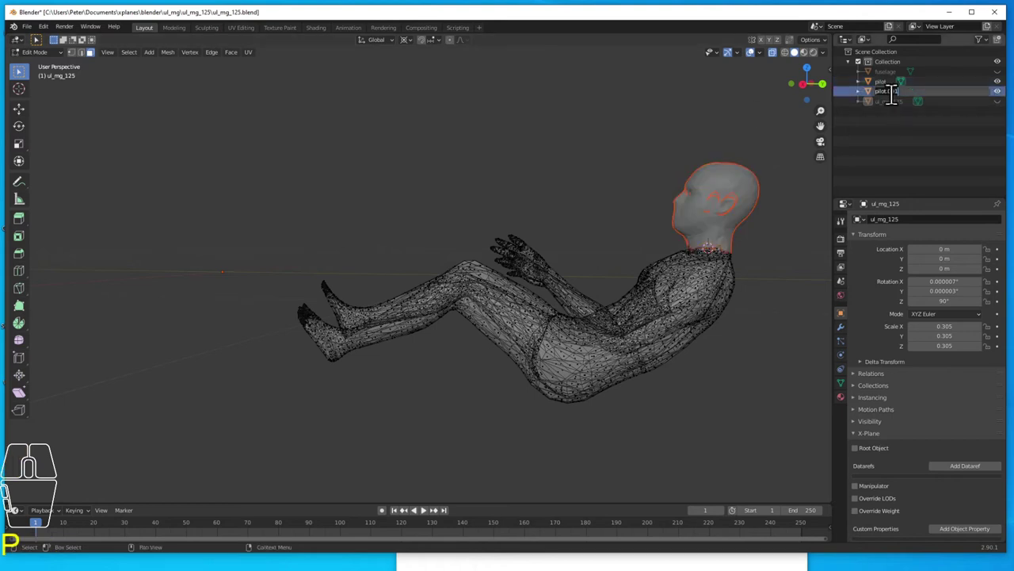
type("head")
key("Return")
key("Tab")
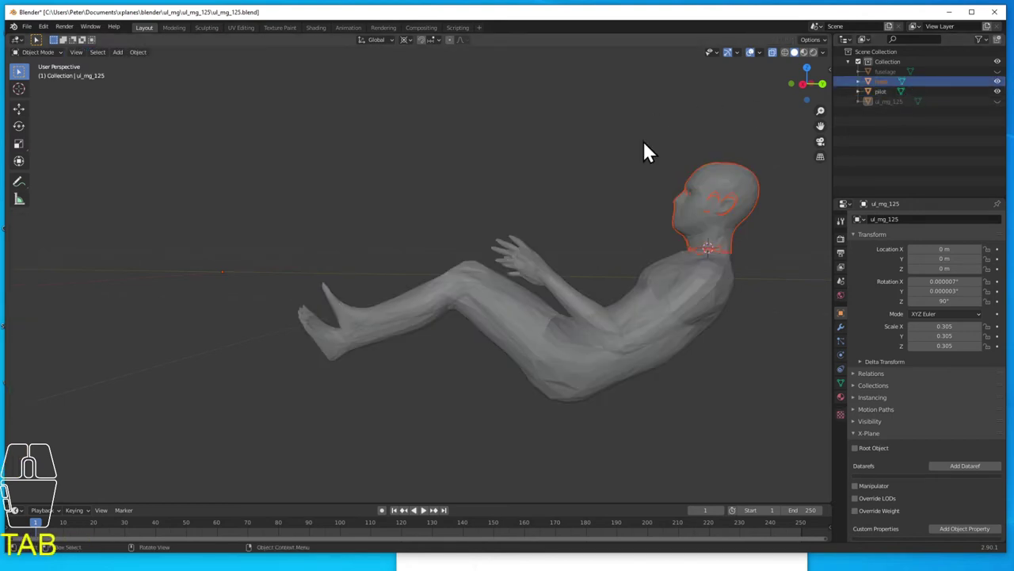
middle_click_drag(644, 141, 333, 272)
scroll(341, 252, "up", 3)
left_click(352, 239)
key("Tab")
middle_click_drag(352, 238, 594, 301)
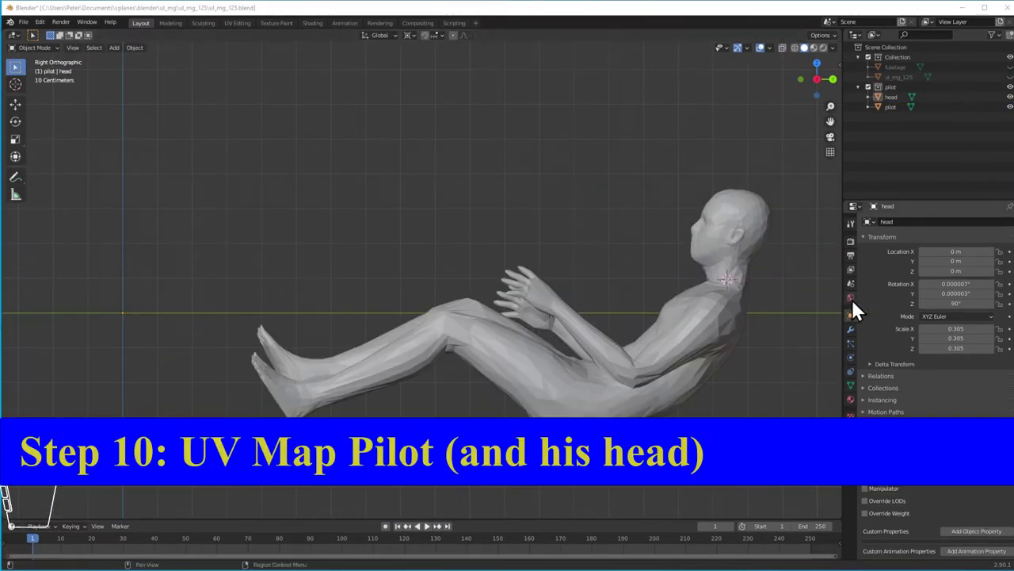
Rename the head's Default OBJ material to pilot.
left_click(852, 295)
left_click(851, 398)
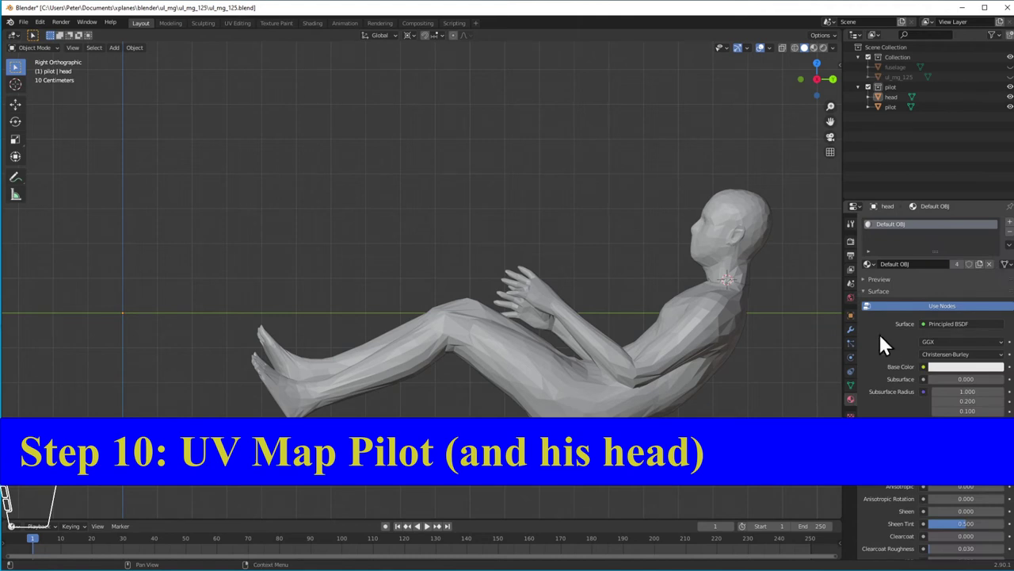
double_click(903, 263)
type("pilot")
key("Return")
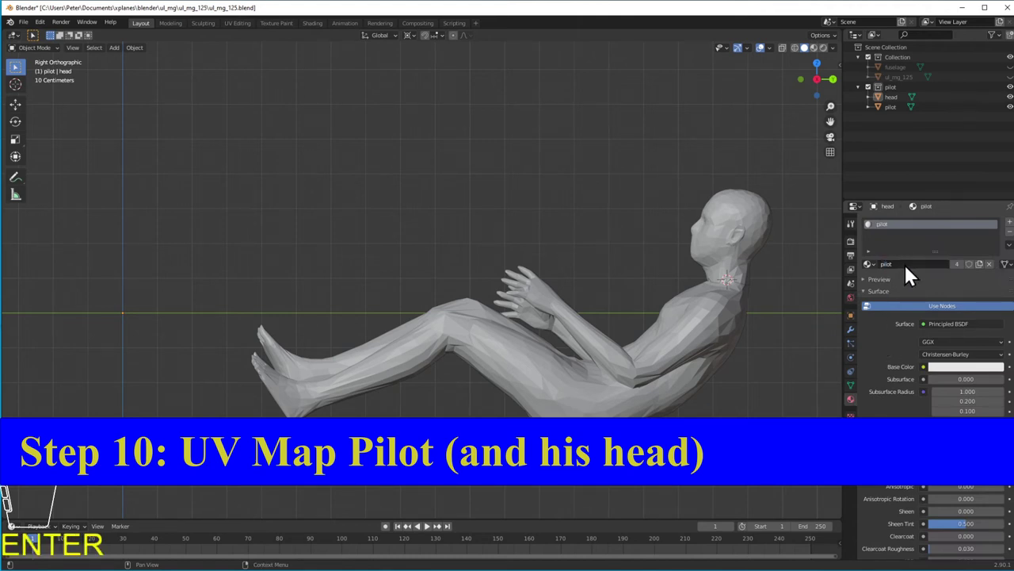
Assign pilot.png as an Image Texture for the pilot material's Base Color.
left_click(923, 366)
left_click(729, 439)
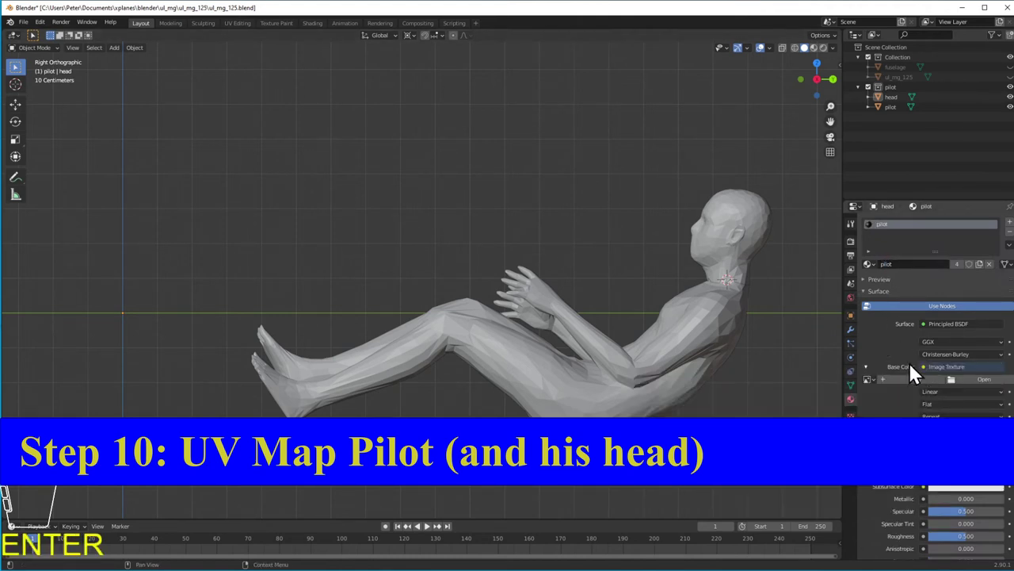
left_click(953, 378)
left_click(387, 216)
left_click(669, 445)
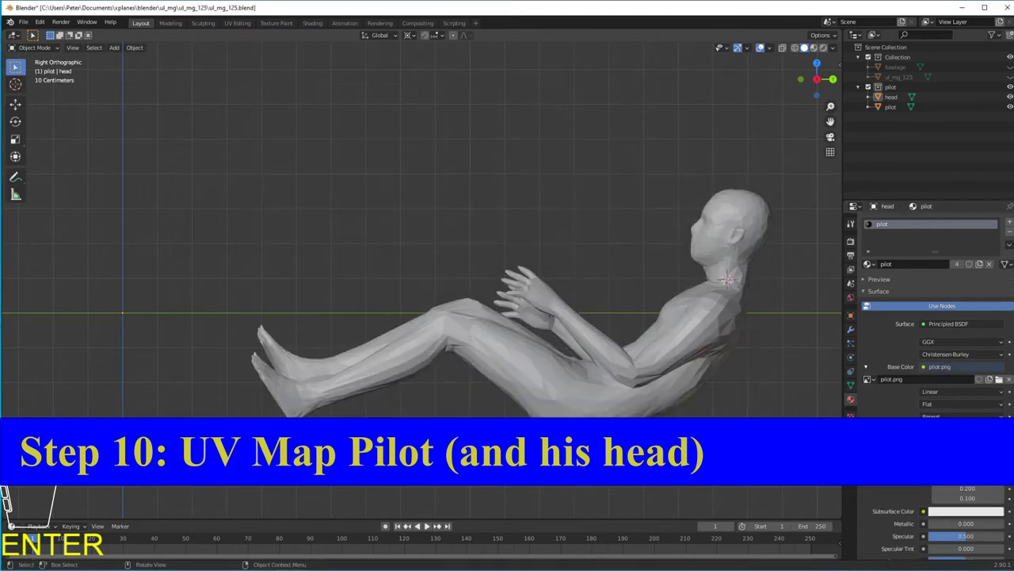
Switch to the UV Editing workspace and load pilot.png as the UV editor's background image.
left_click(238, 22)
left_click(227, 47)
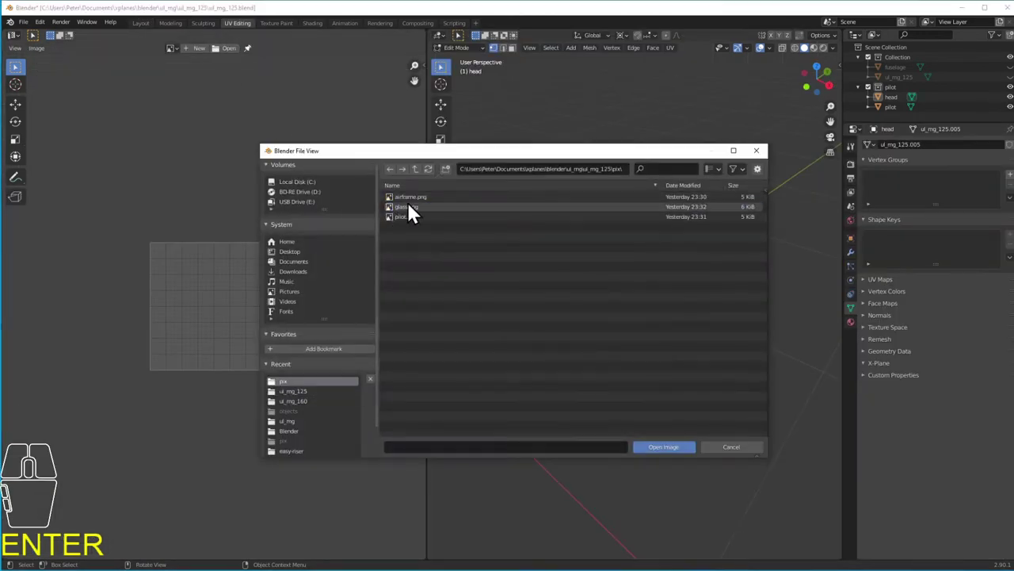
left_click(408, 216)
key("Return")
Unwrap the entire head mesh over the pilot.png image.
key("Tab")
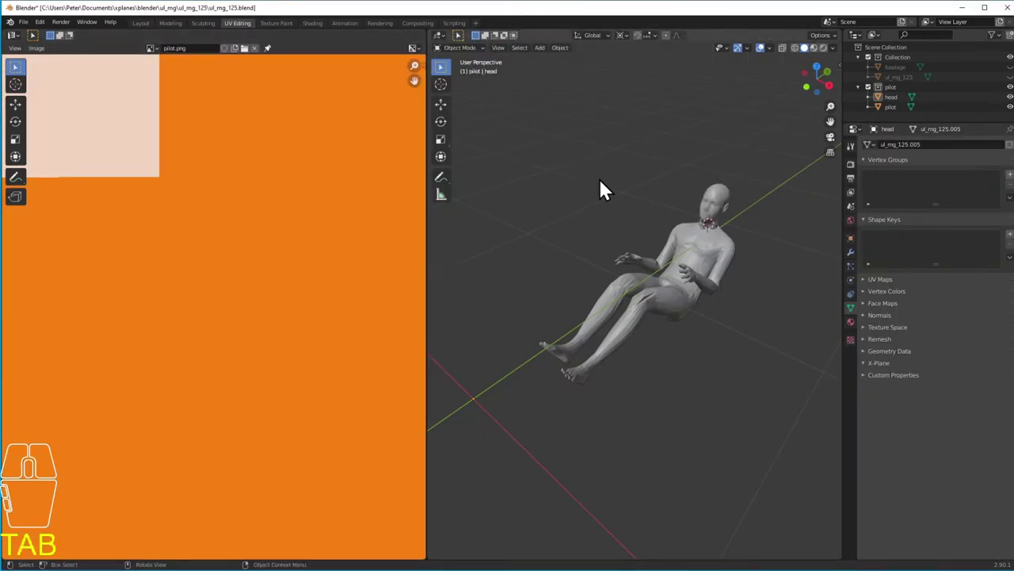
left_click(719, 193)
key("Tab")
key("a")
left_click(669, 48)
left_click(688, 62)
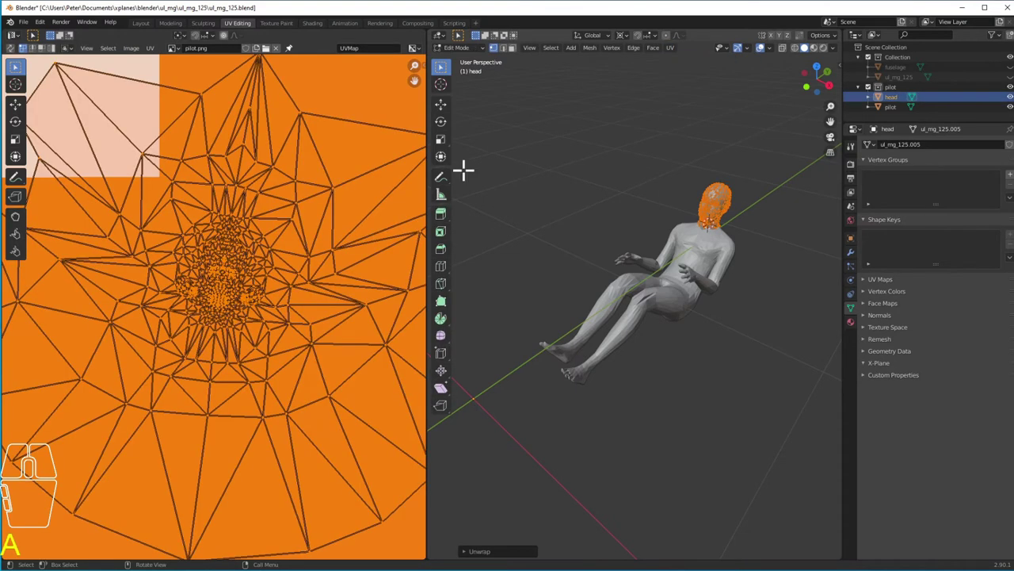
Shrink the head's UV island and move it onto the skin-coloured patch in the corner of pilot.png.
key("s")
left_click(247, 272)
key("g")
left_click(129, 100)
key("s")
left_click(110, 113)
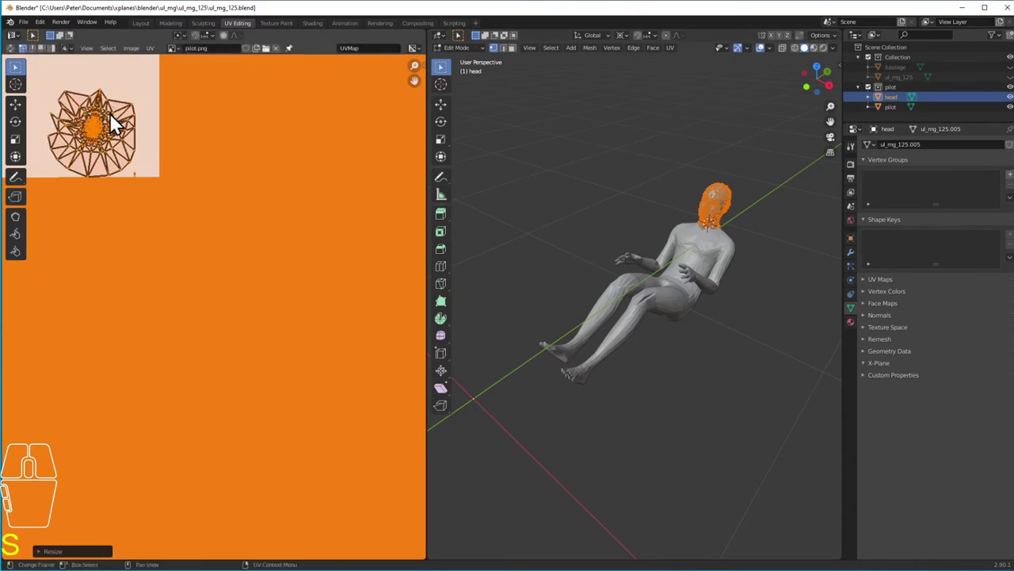
key("g")
left_click(98, 98)
Unwrap the entire pilot body mesh over the pilot.png image.
key("Tab")
left_click(634, 281, "shift")
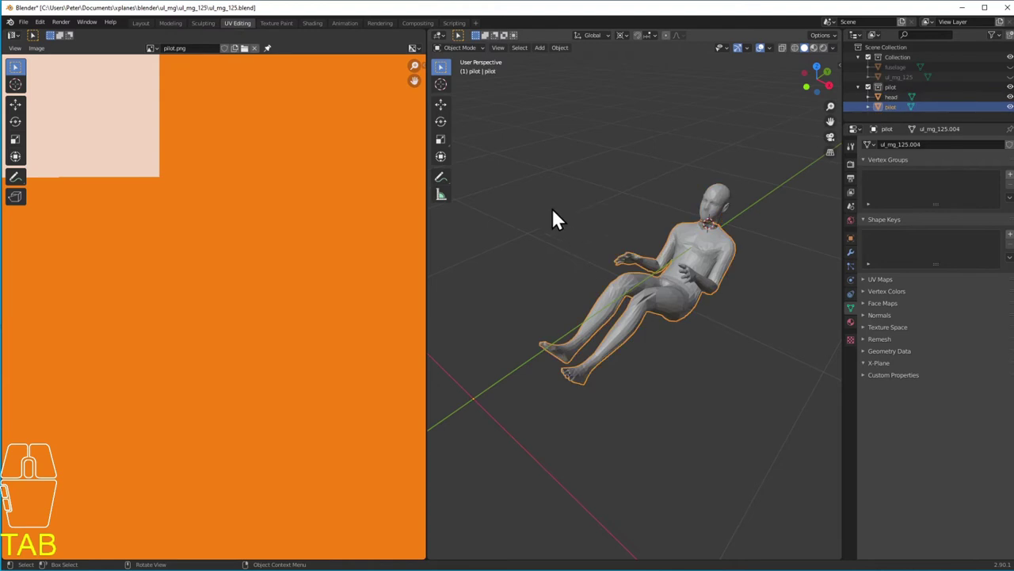
key("a")
left_click(544, 198)
left_click(583, 291)
key("Tab")
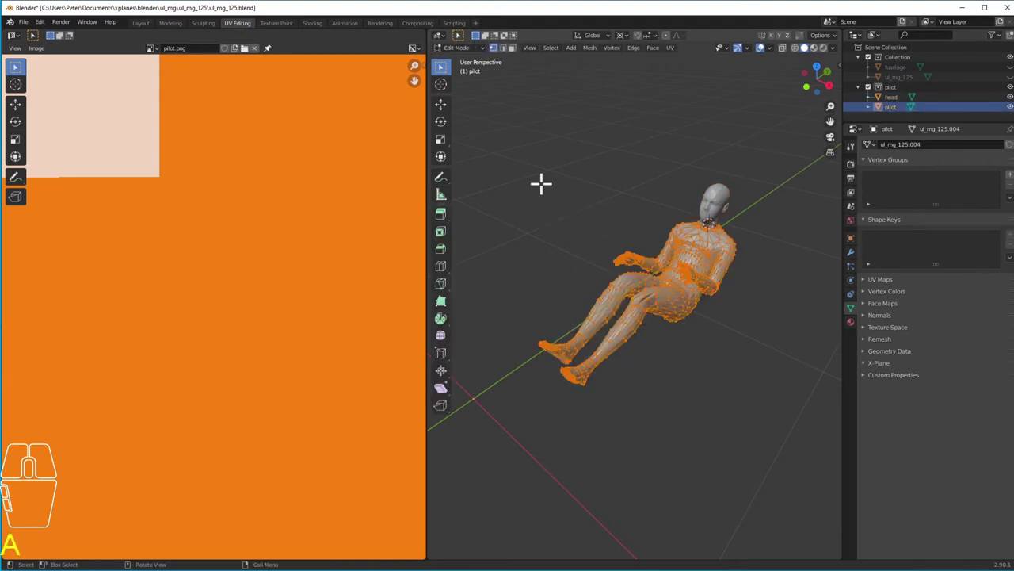
left_click(670, 48)
left_click(678, 64)
Fit the body's UV island onto the orange area of pilot.png and show the viewport in material preview shading.
key("g")
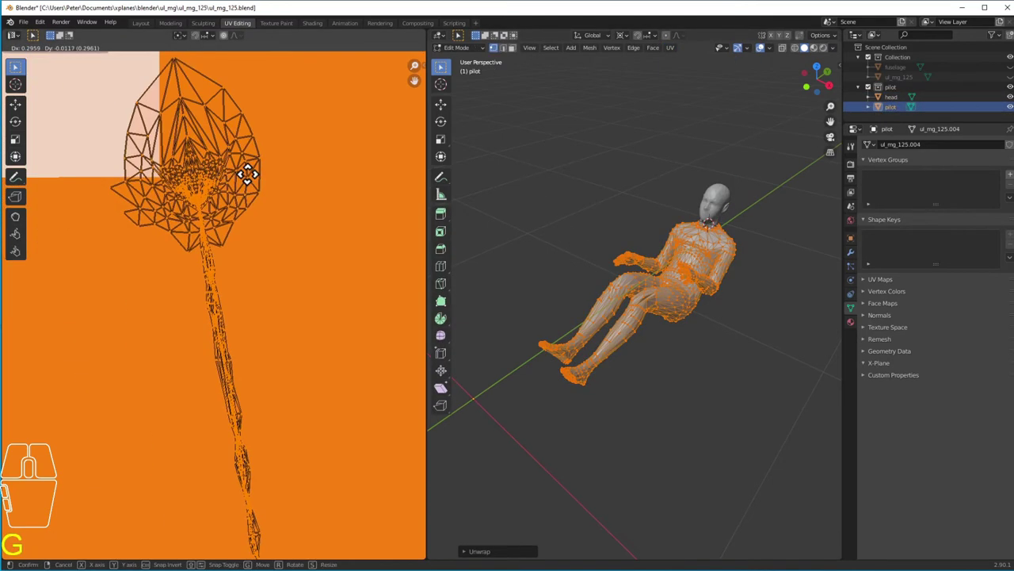
left_click(333, 287)
key("s")
left_click(326, 280)
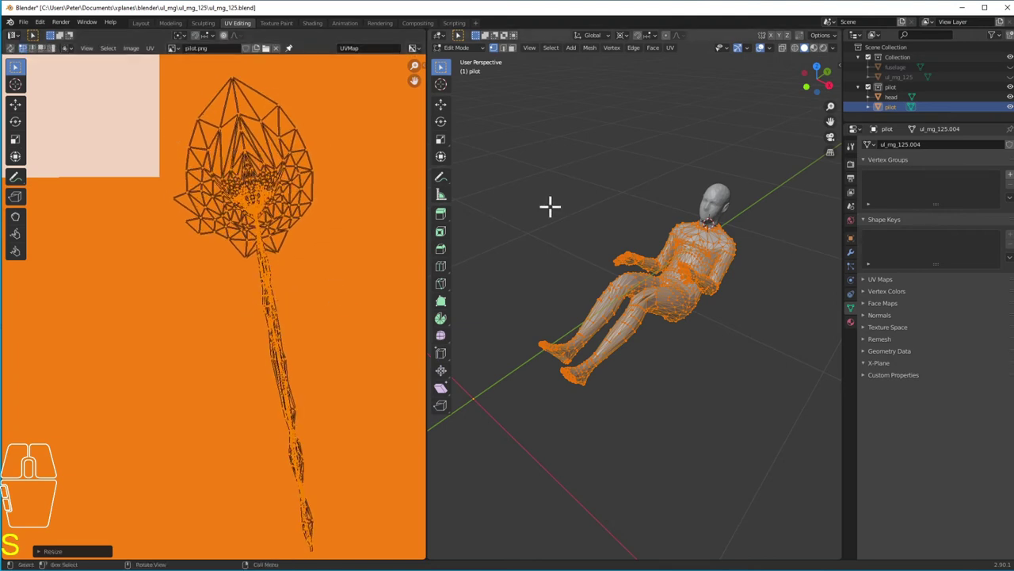
key("Tab")
left_click(813, 46)
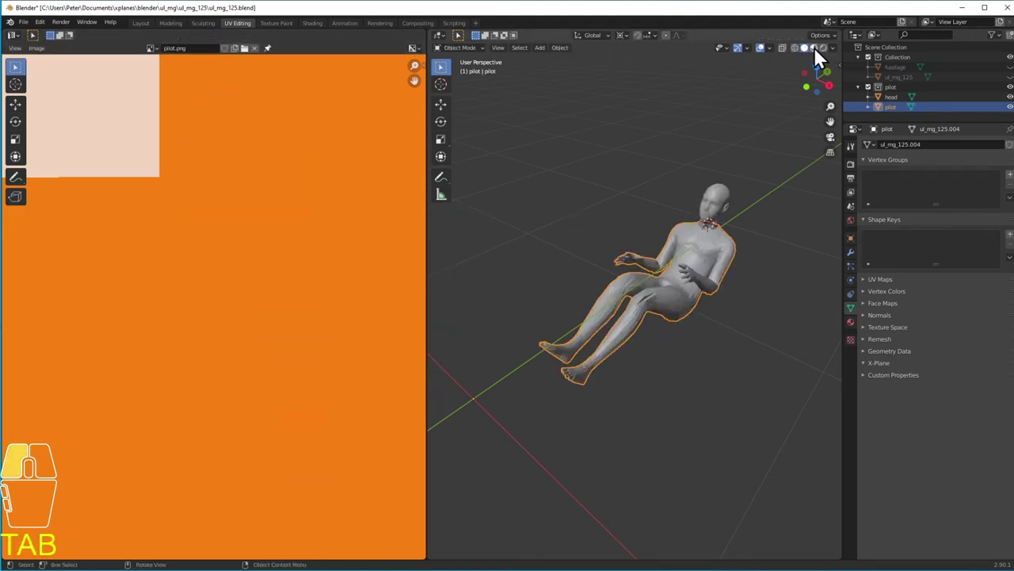
Shade all faces of the pilot body smooth.
scroll(660, 124, "up", 2)
key("Tab")
left_click(651, 46)
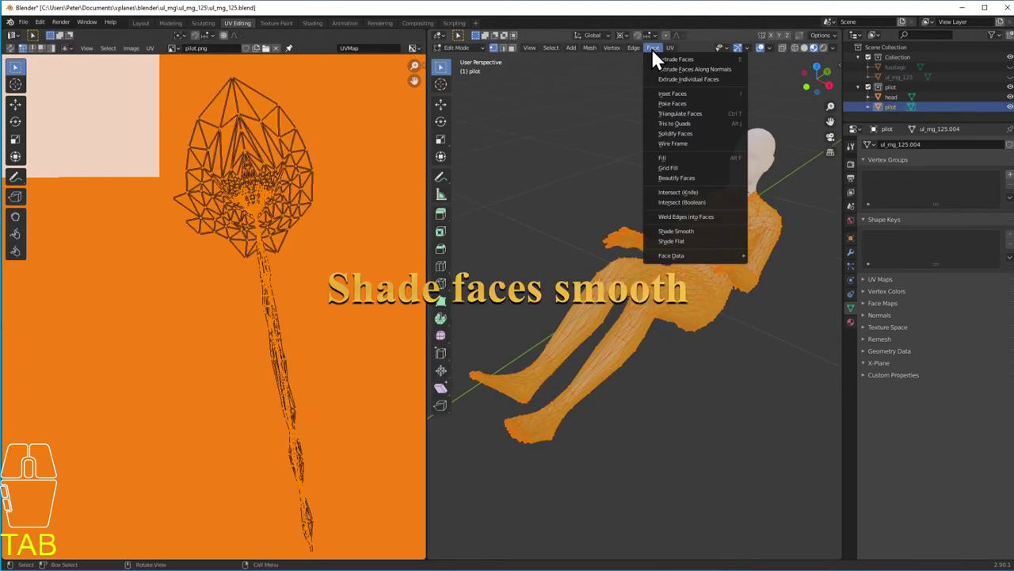
left_click(700, 220)
key("Tab")
Shade all faces of the head smooth.
left_click(738, 152)
key("Tab")
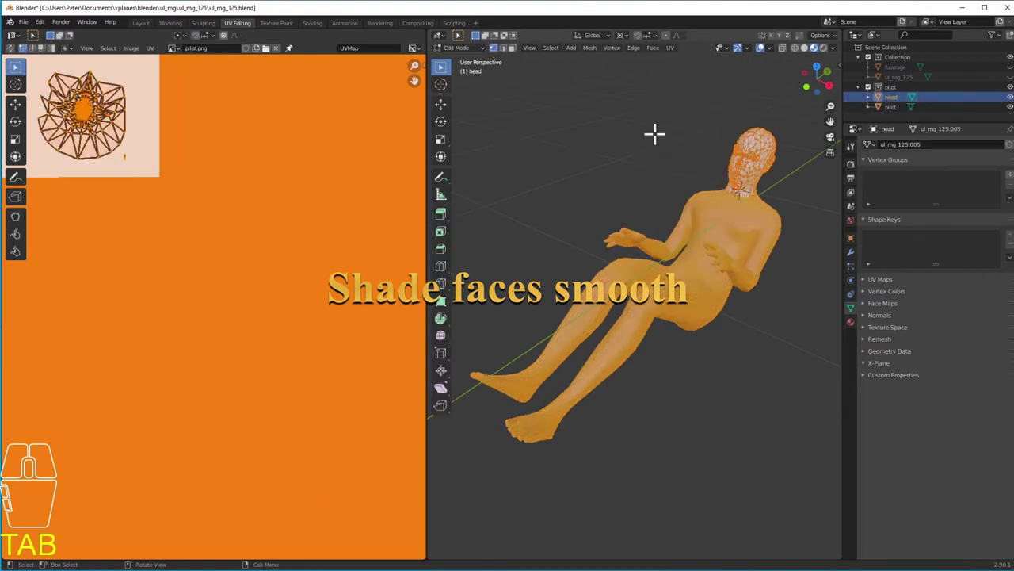
left_click(653, 48)
left_click(666, 230)
left_click(627, 141)
key("Tab")
mouse_move(628, 141)
middle_mouse_down()
mouse_move(607, 155)
mouse_move(649, 146)
mouse_move(687, 196)
mouse_move(630, 156)
middle_mouse_up()
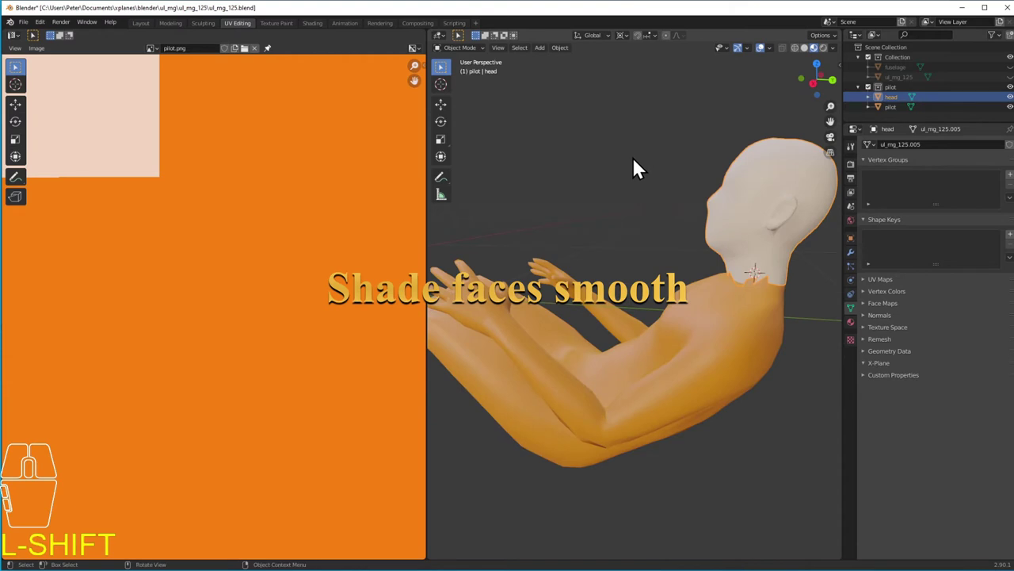
Save the changes to ul_mg_125.blend.
left_click(23, 22)
key("ctrl+s")
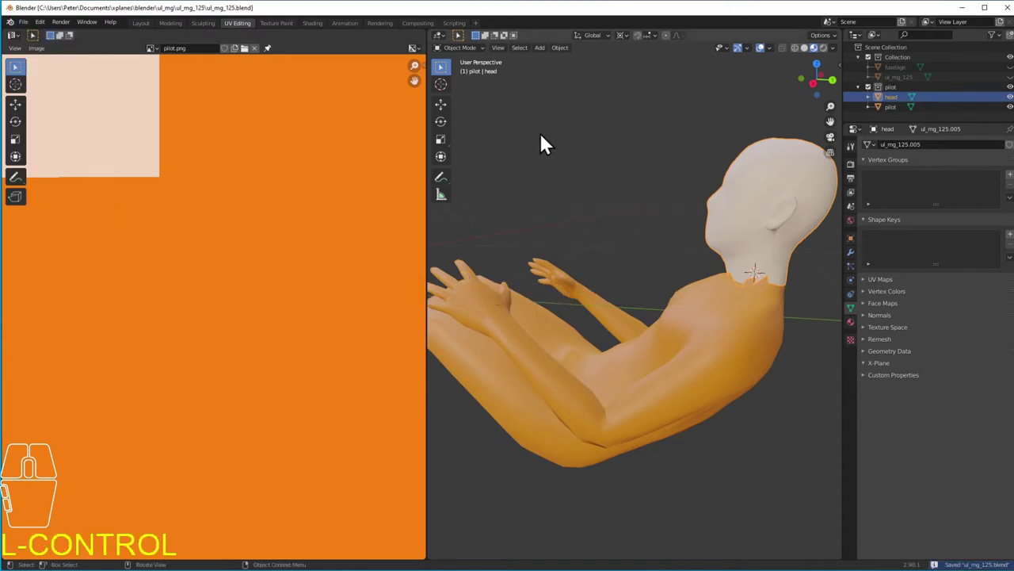
key("ctrl+s")
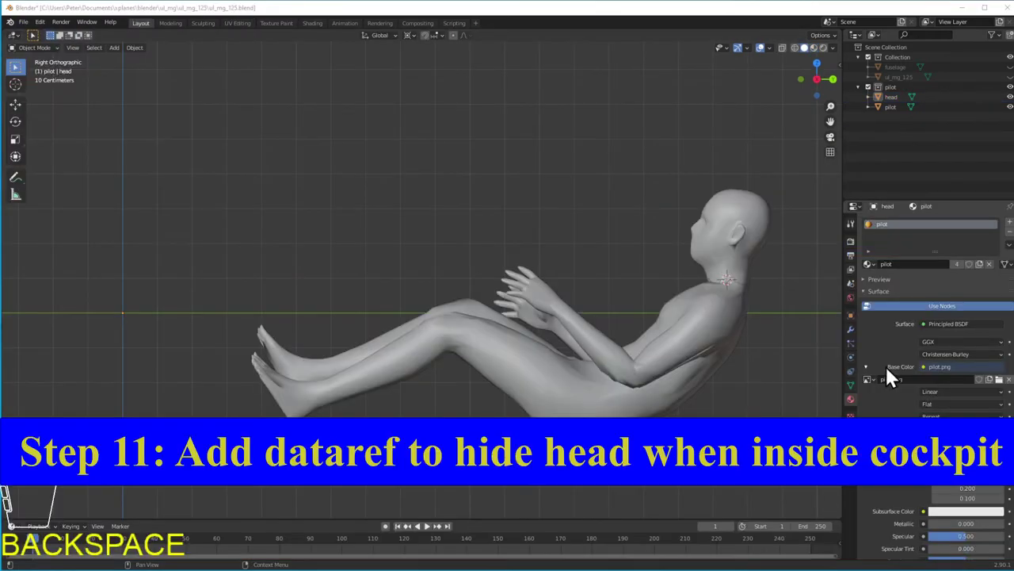
Show the model in material preview and set up a single X-Plane dataref entry on the head object.
left_click(814, 48)
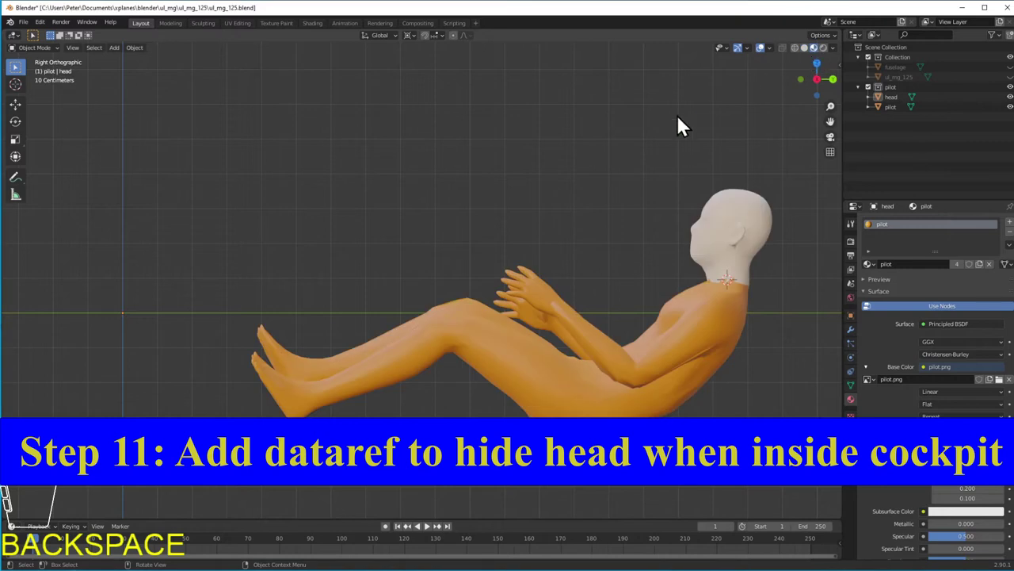
left_click(737, 208)
left_click(851, 315)
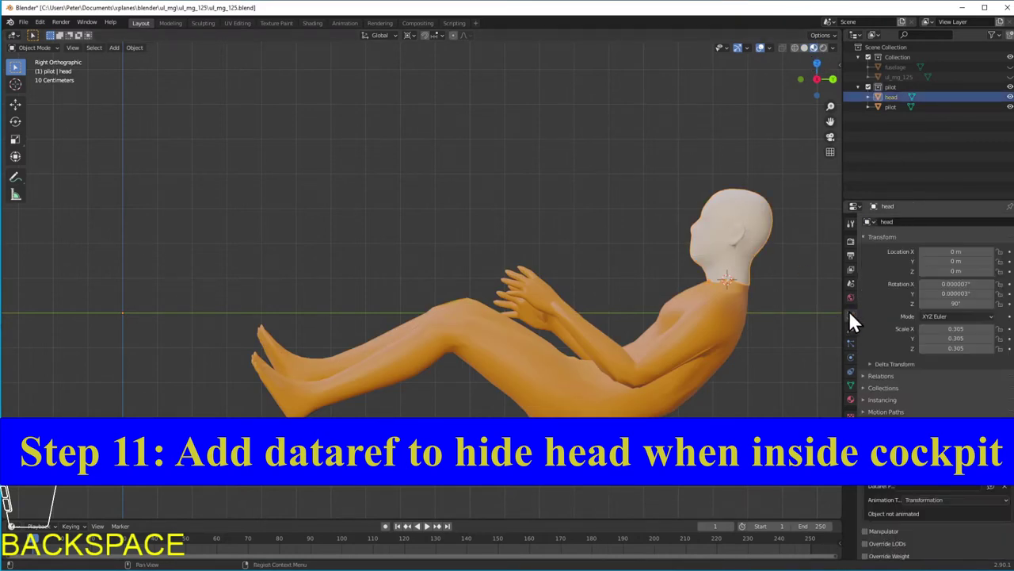
left_click(961, 474)
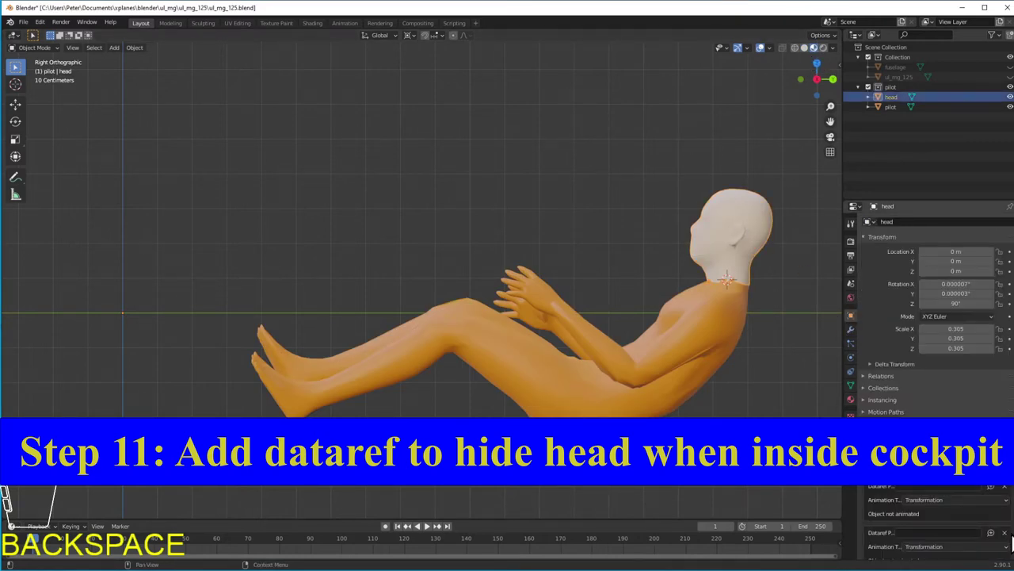
left_click(1005, 532)
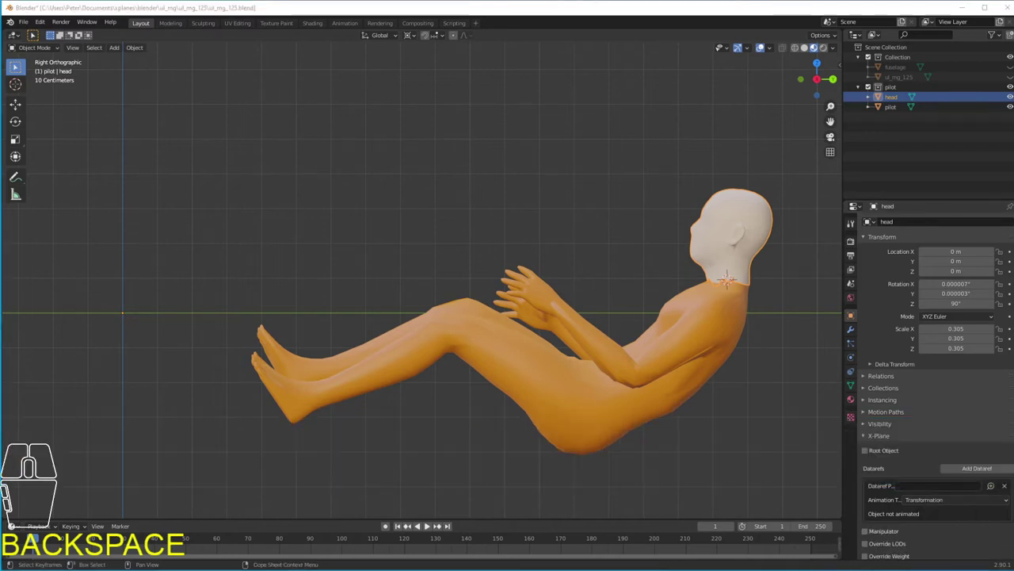
Set the head's dataref path to sim/graphics/view/view_is_external and its animation type to Hide.
left_click(938, 486)
type("sim")
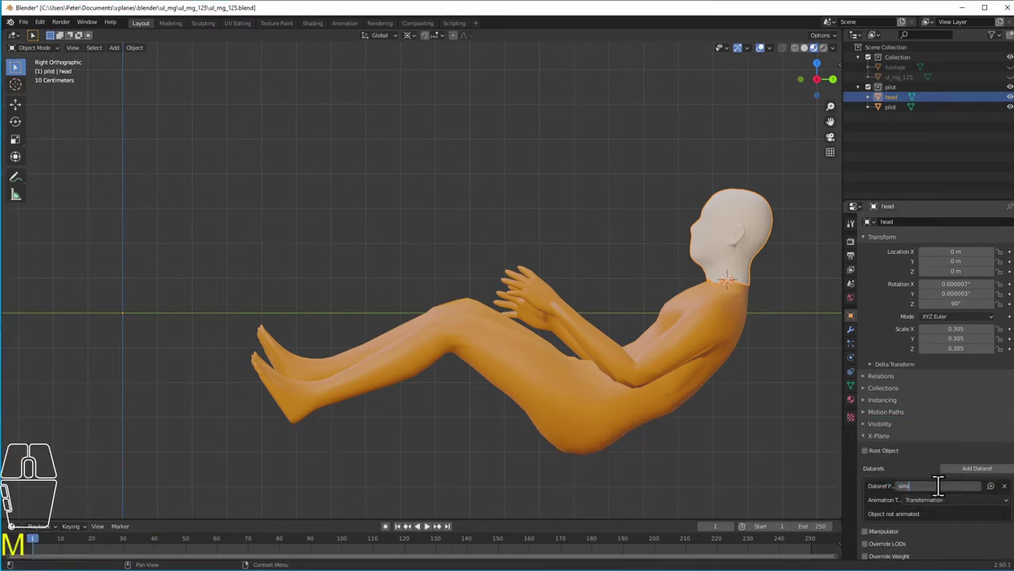
type("/graphic")
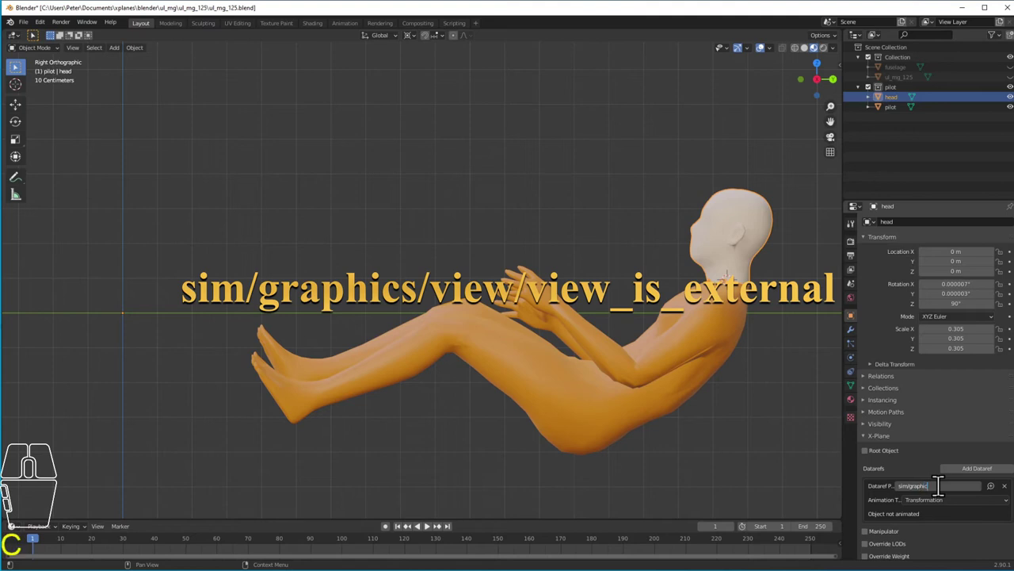
type("s/view//view_is_external")
key("Return")
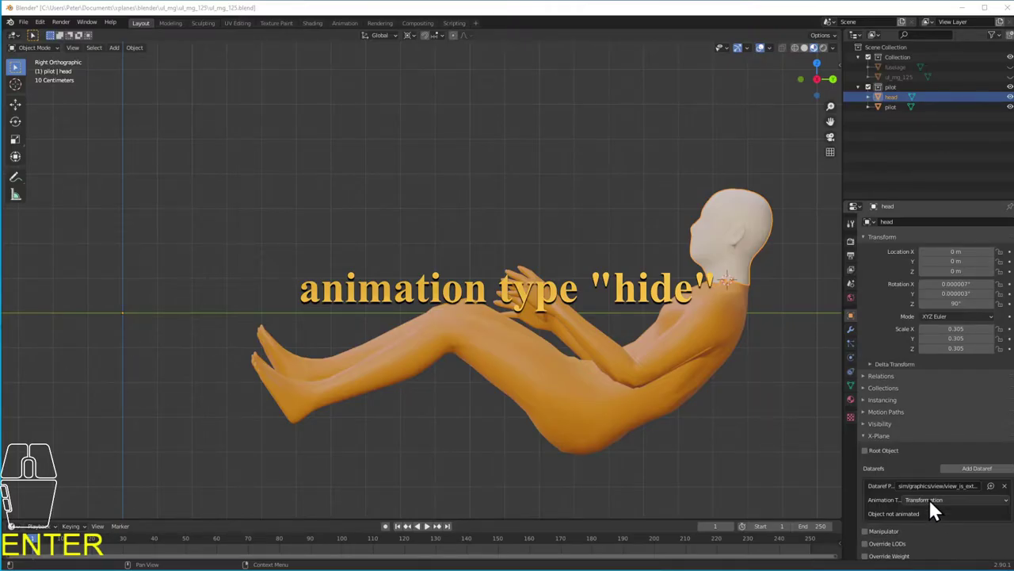
left_click(929, 500)
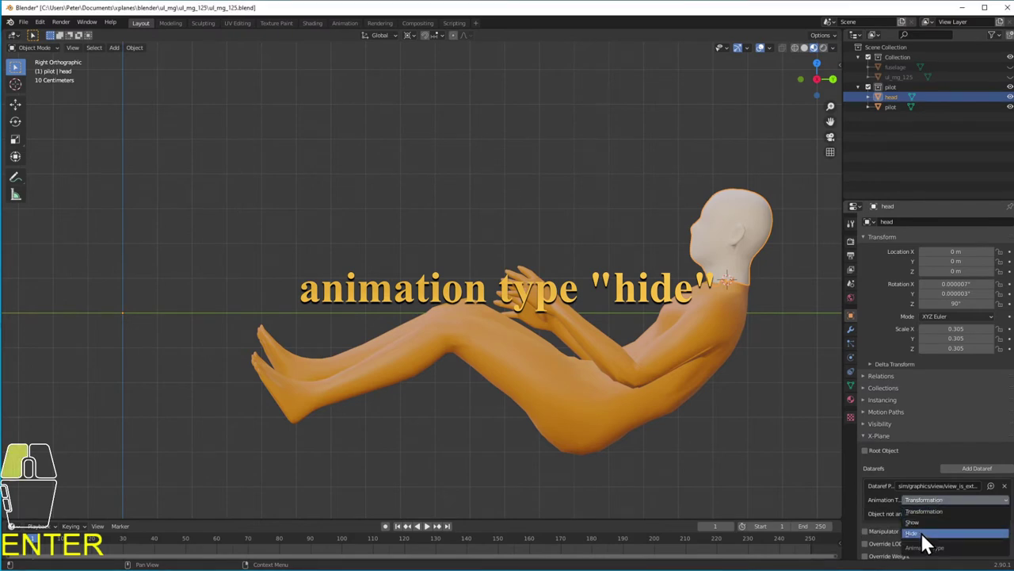
left_click(923, 532)
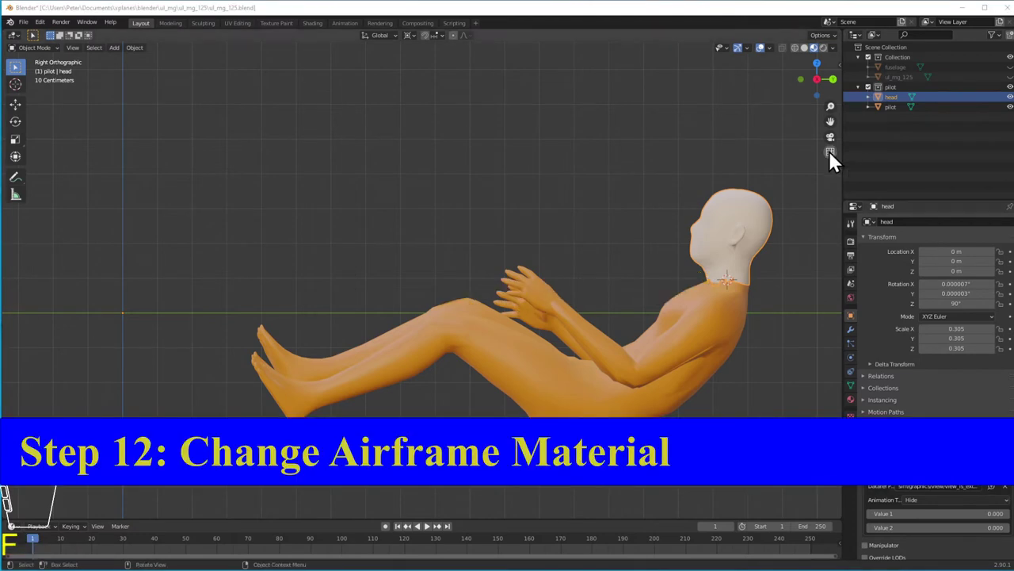
Hide the pilot collection and make the fuselage the visible, selected object.
left_click(1009, 86)
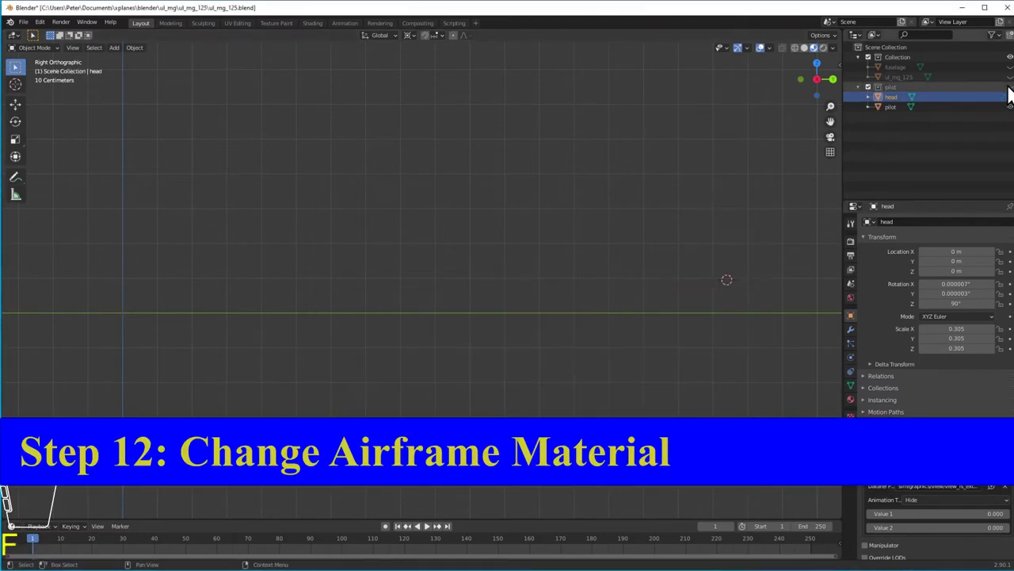
left_click(1010, 67)
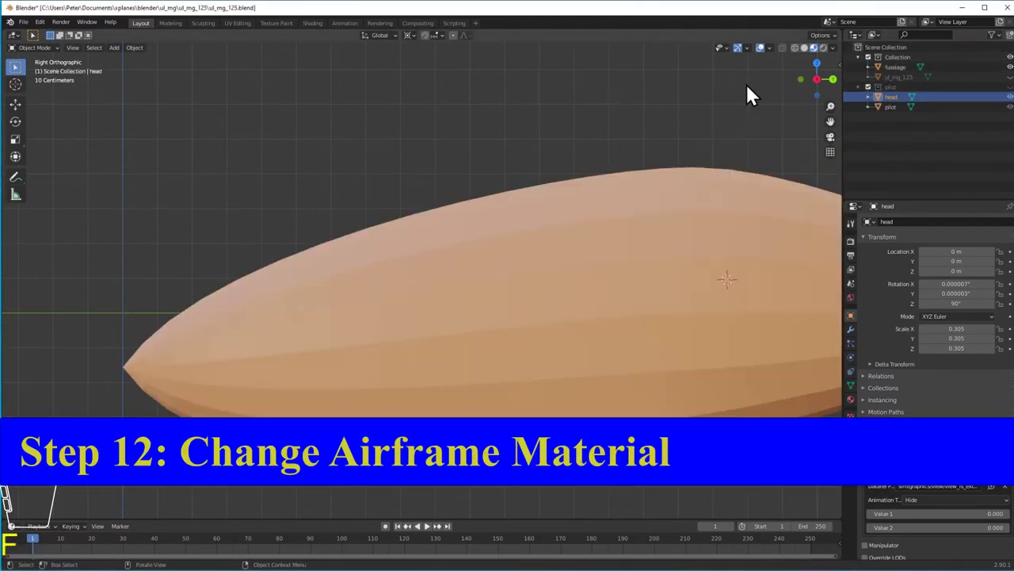
left_click(900, 68)
Give the fuselage its own copy of the pilot material and rename it airframe.
left_click(850, 400)
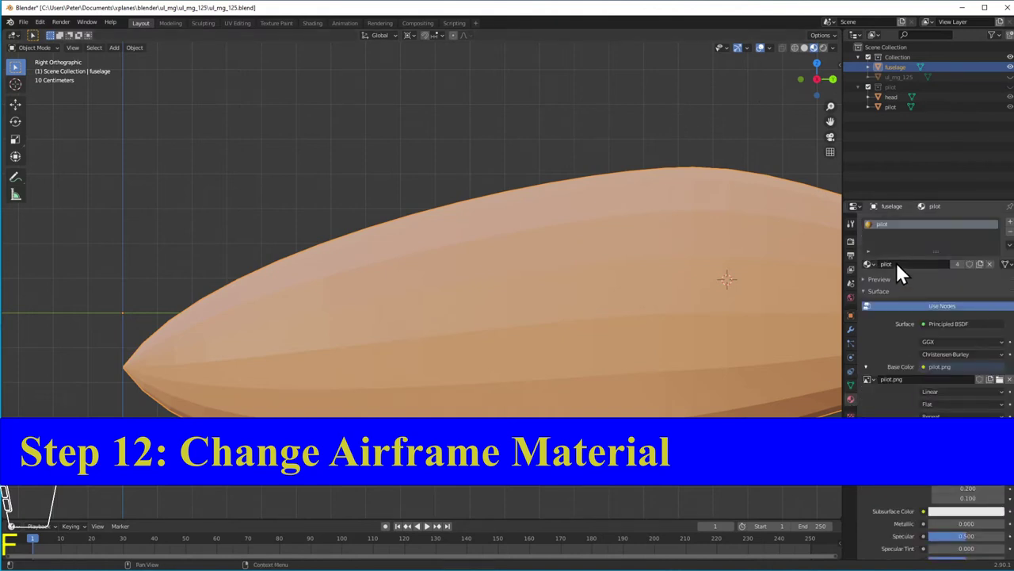
left_click(979, 263)
left_click(923, 265)
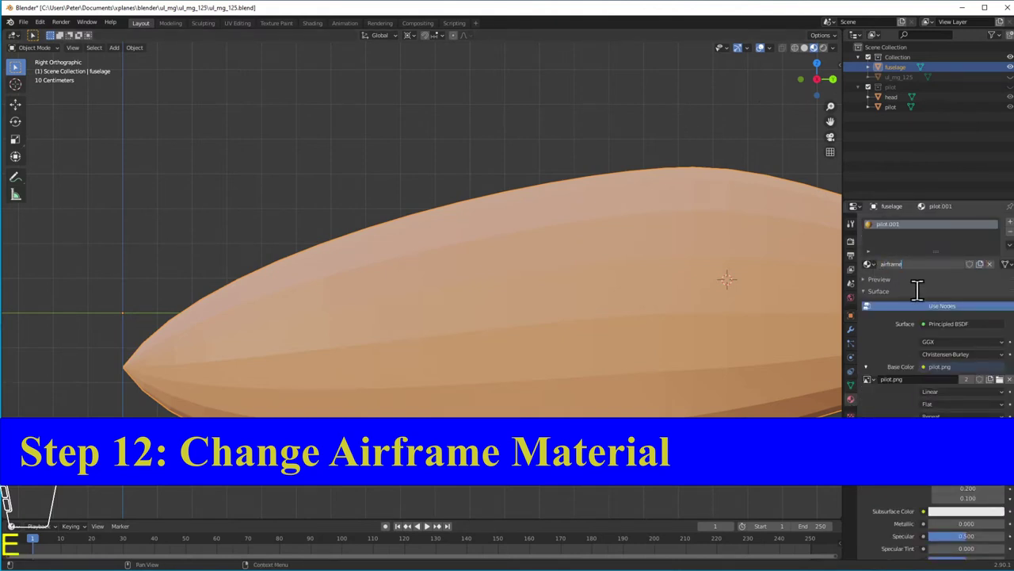
key("Return")
left_click(923, 366)
key("Escape")
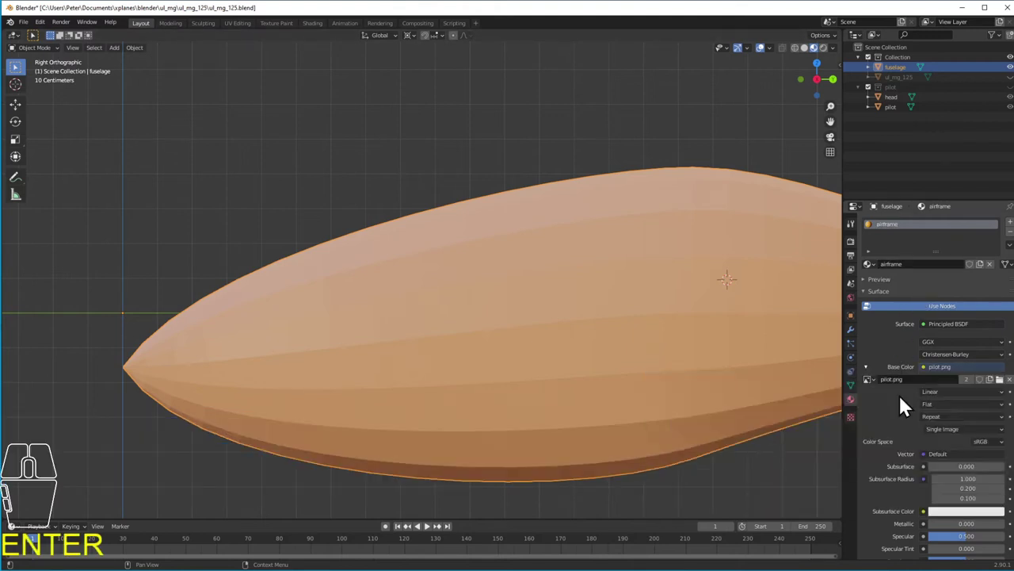
Replace the airframe material's Base Color image with airframe.png.
left_click(1000, 379)
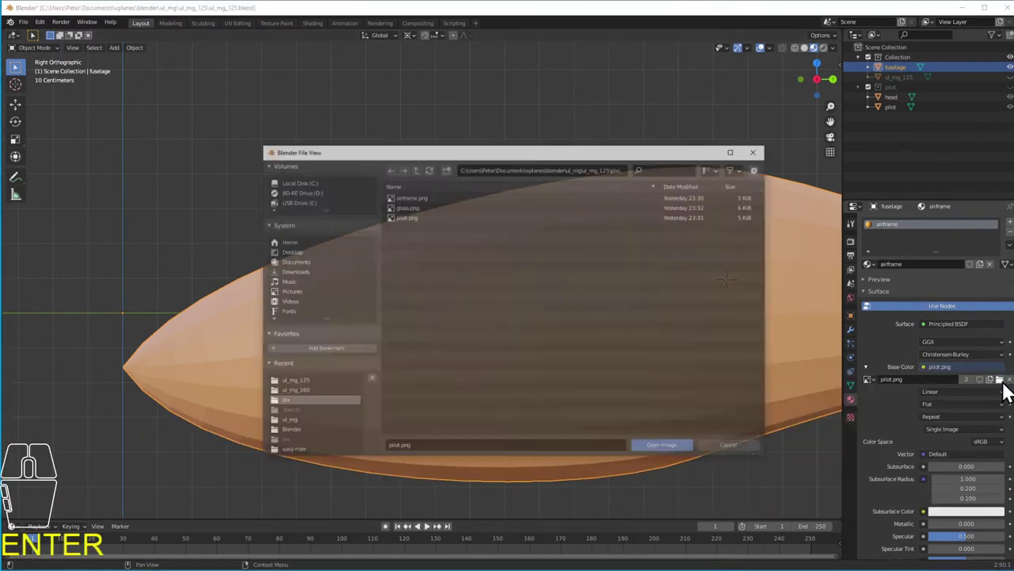
left_click(420, 198)
left_click(683, 445)
scroll(394, 112, "down", 5)
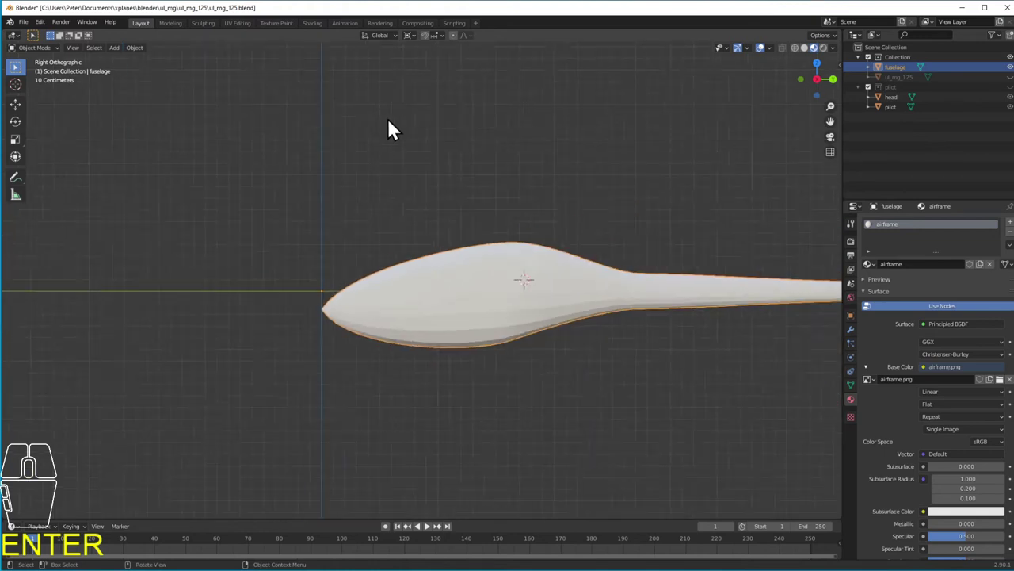
Assign the airframe material to the ul_mg_125 object and unhide that object.
left_click(898, 77)
left_click(870, 263)
left_click(884, 279)
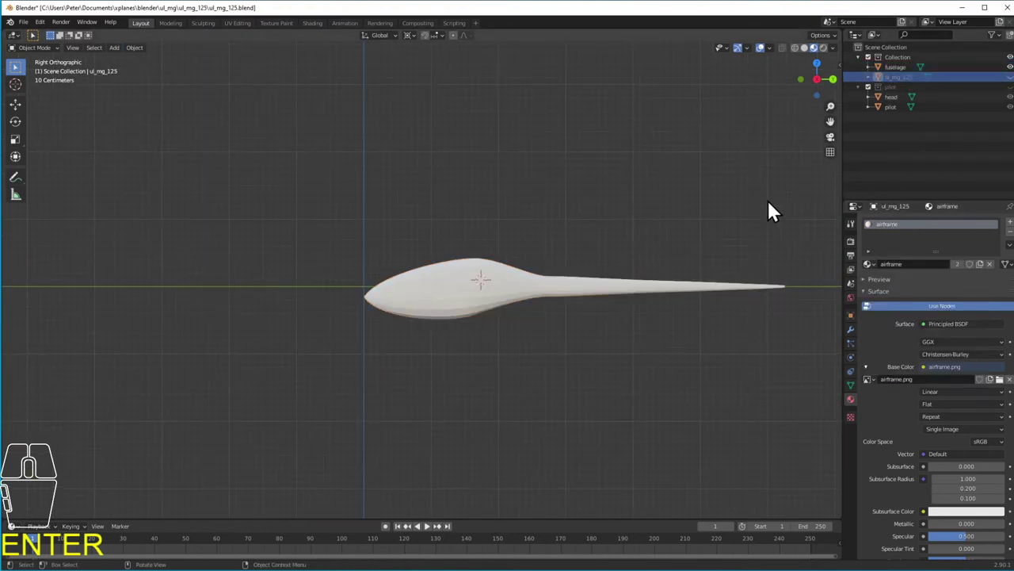
key("alt+h")
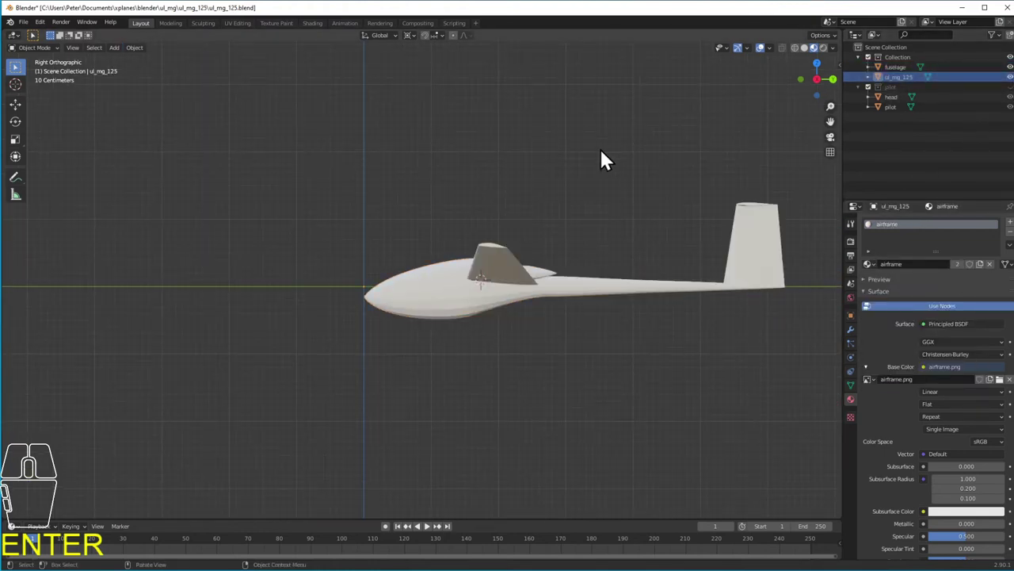
middle_click_drag(602, 154, 556, 179)
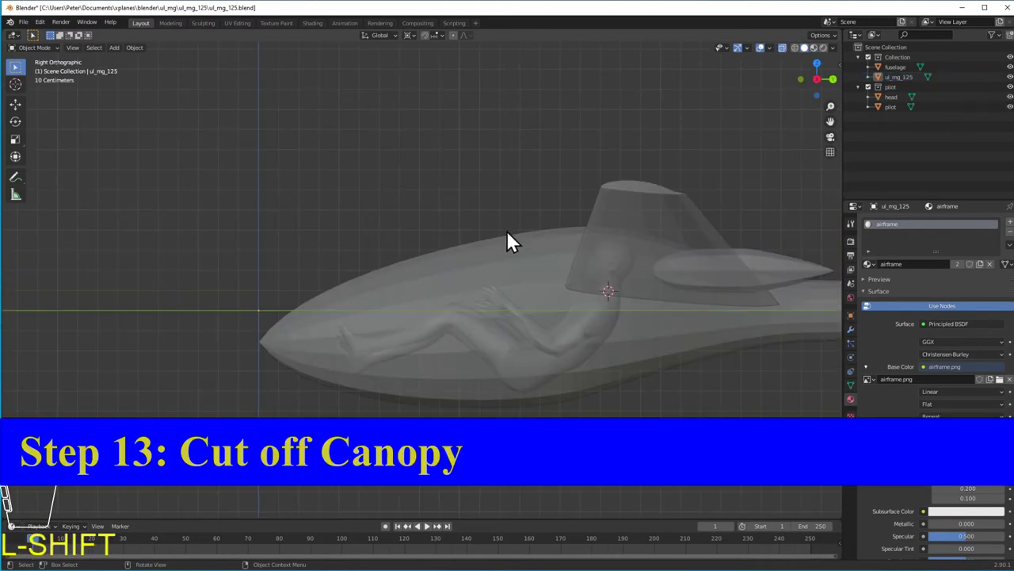
Knife-cut a slanted line from the upper edge down the side of the fuselage nose as the canopy's front edge.
key("Tab")
middle_click_drag(493, 240, 464, 202)
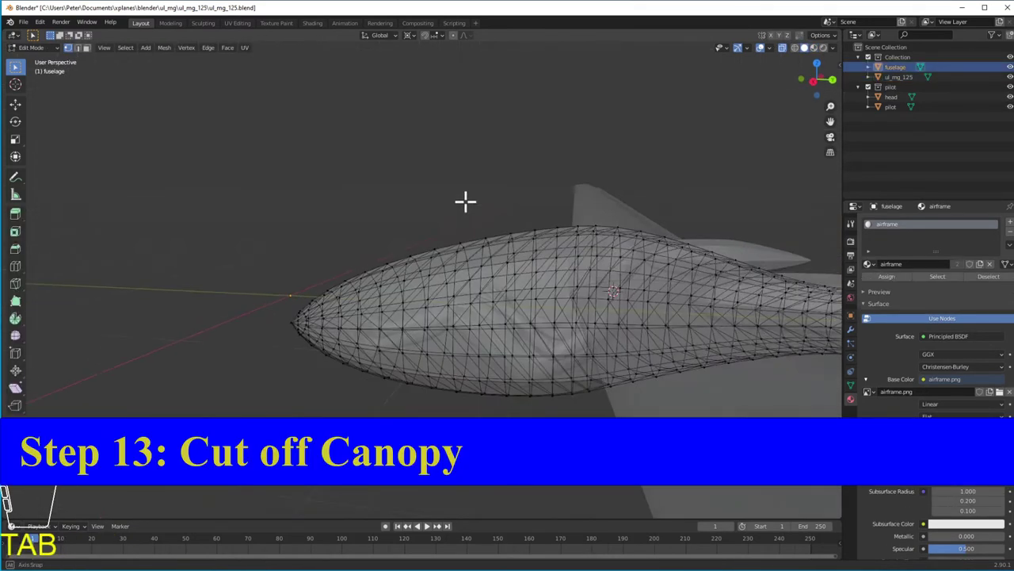
left_click(811, 82)
left_click(15, 283)
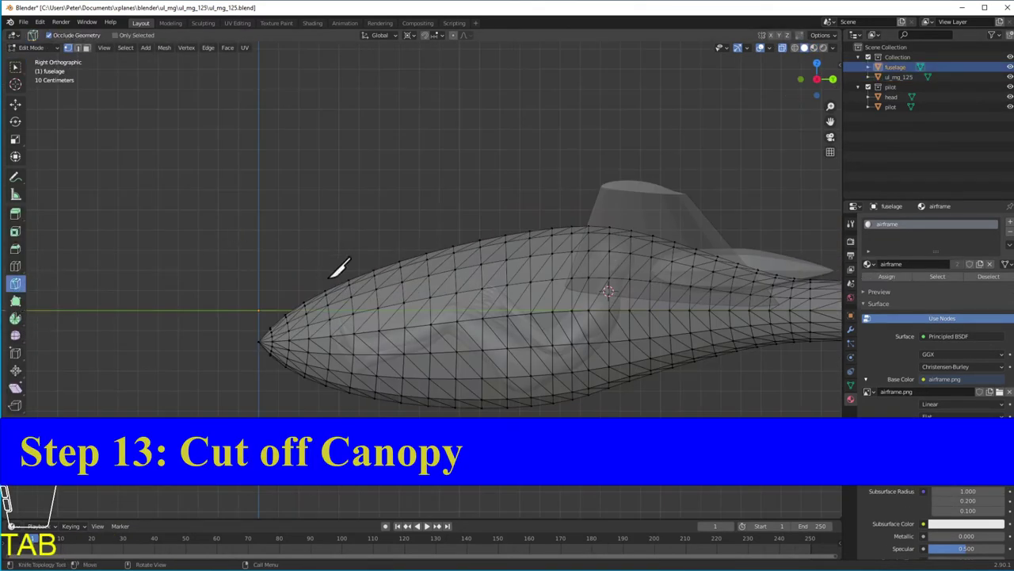
scroll(358, 266, "up", 2)
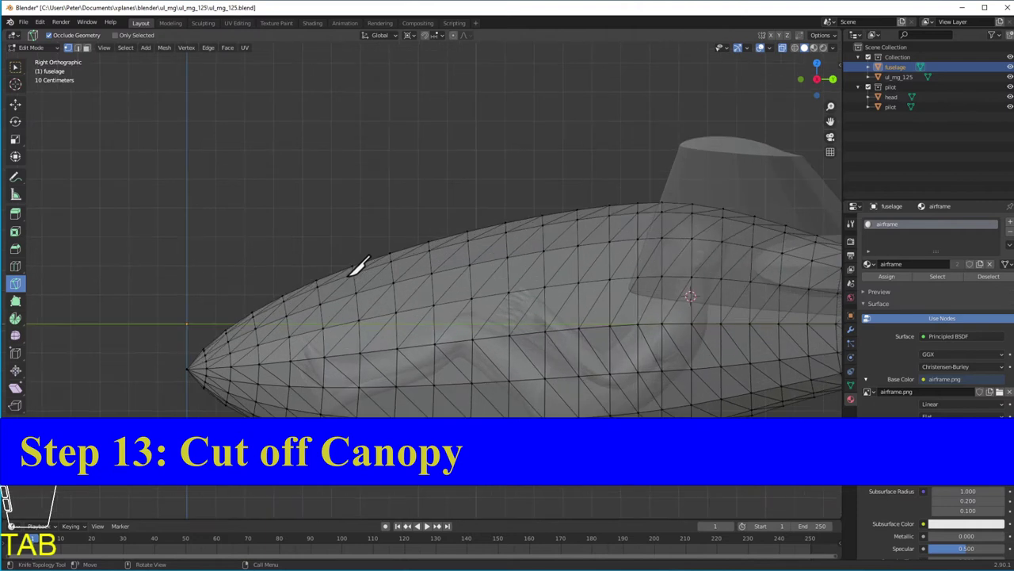
left_click(290, 291)
left_click(324, 356, "shift")
key("Return")
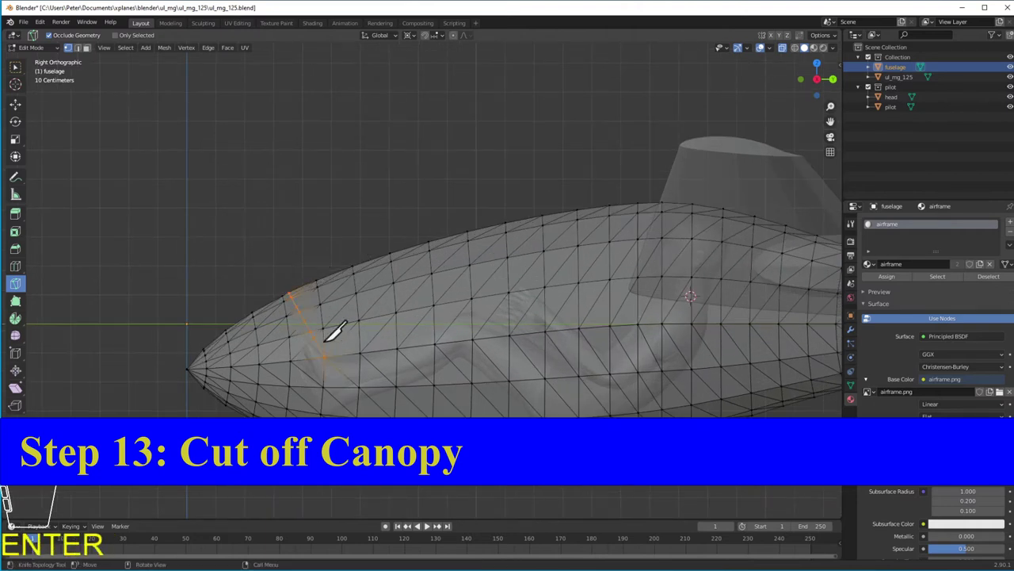
Separate the canopy faces from the fuselage into their own object.
left_click(817, 79)
middle_click_drag(572, 277, 622, 234)
left_click(820, 79)
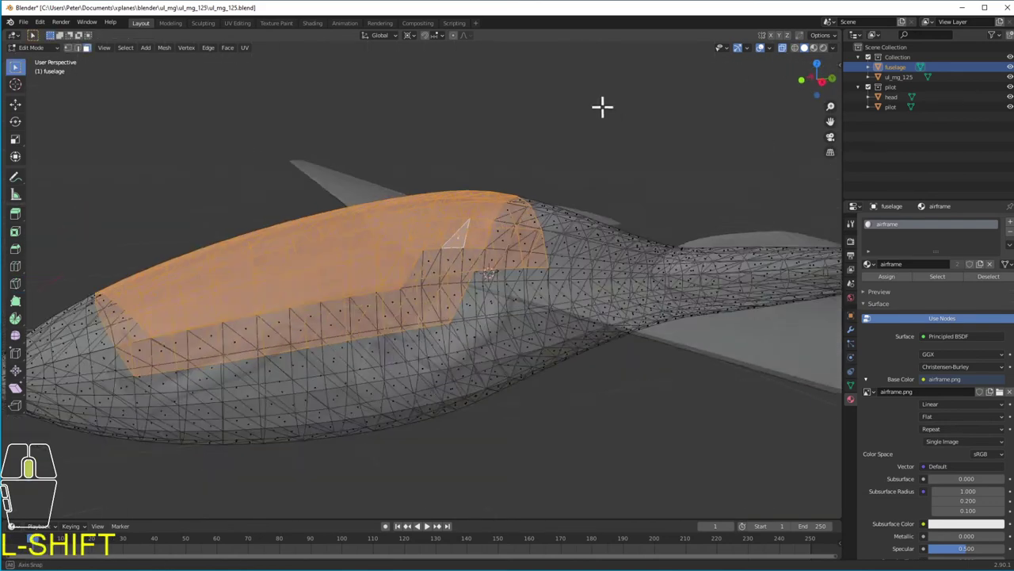
middle_click_drag(602, 106, 618, 132)
key("p")
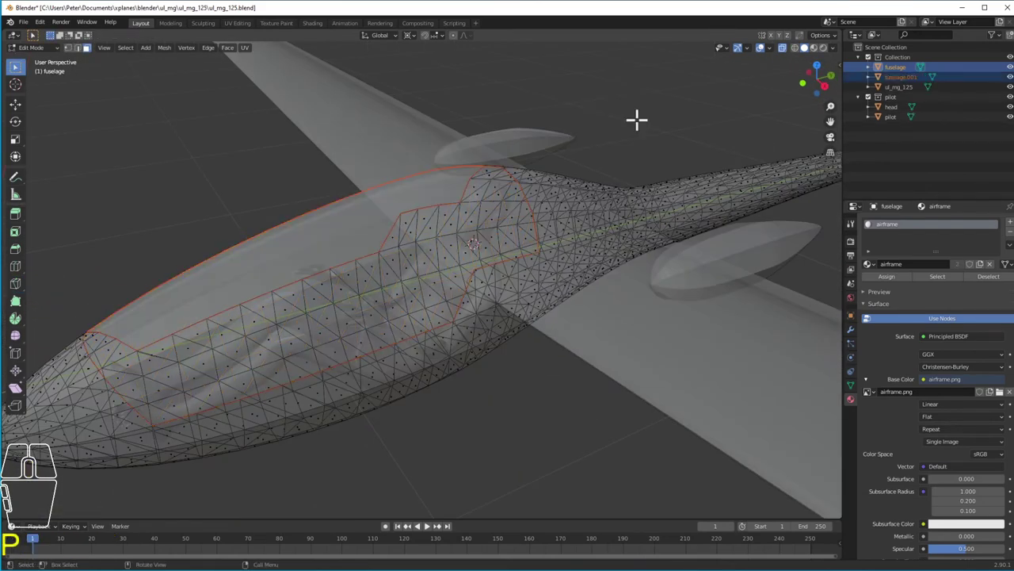
Rename the separated canopy object as glass, hide it, and turn off the see-through display.
double_click(895, 77)
type("gla")
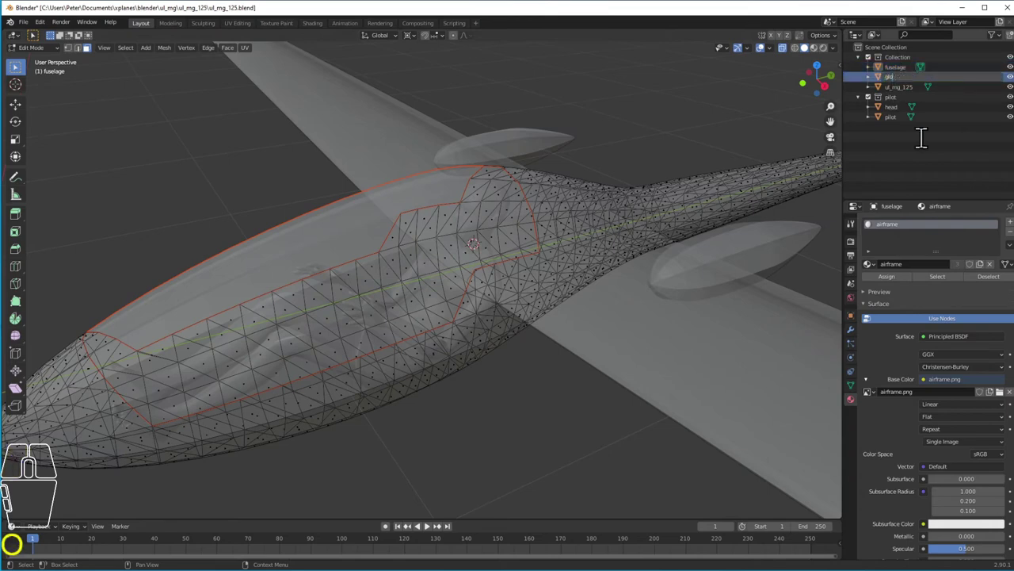
key("Return")
key("Tab")
key("Tab")
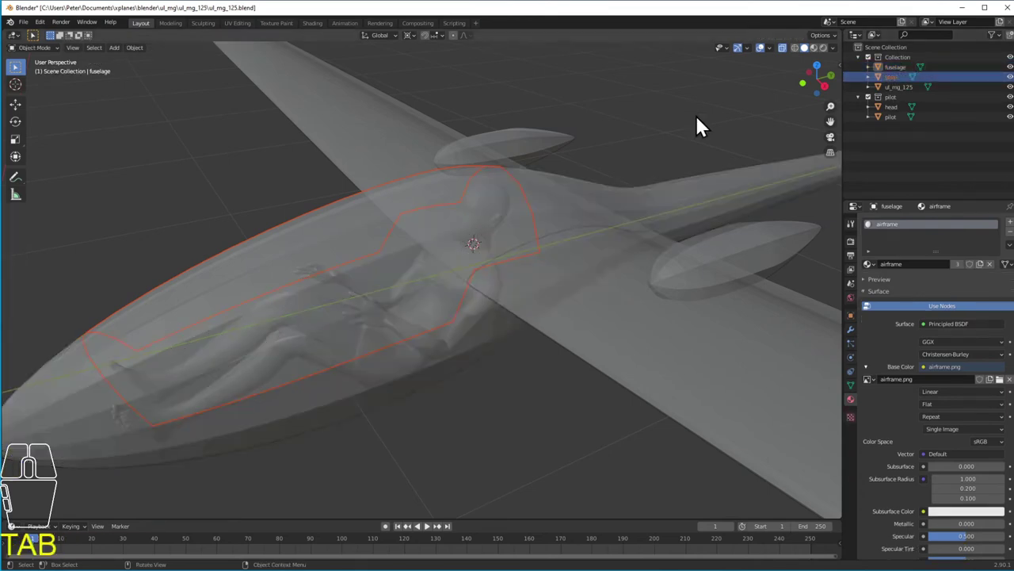
middle_click_drag(695, 115, 647, 118)
left_click(1010, 77)
middle_click_drag(638, 198, 670, 111)
key("z")
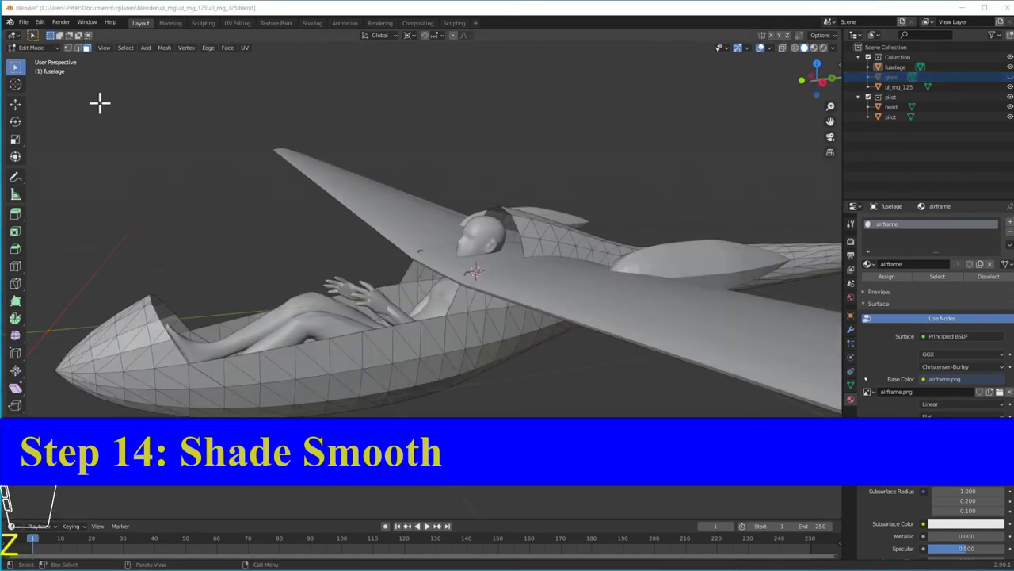
Apply smooth shading to all faces of the fuselage and ul_mg_125 objects.
key("Tab")
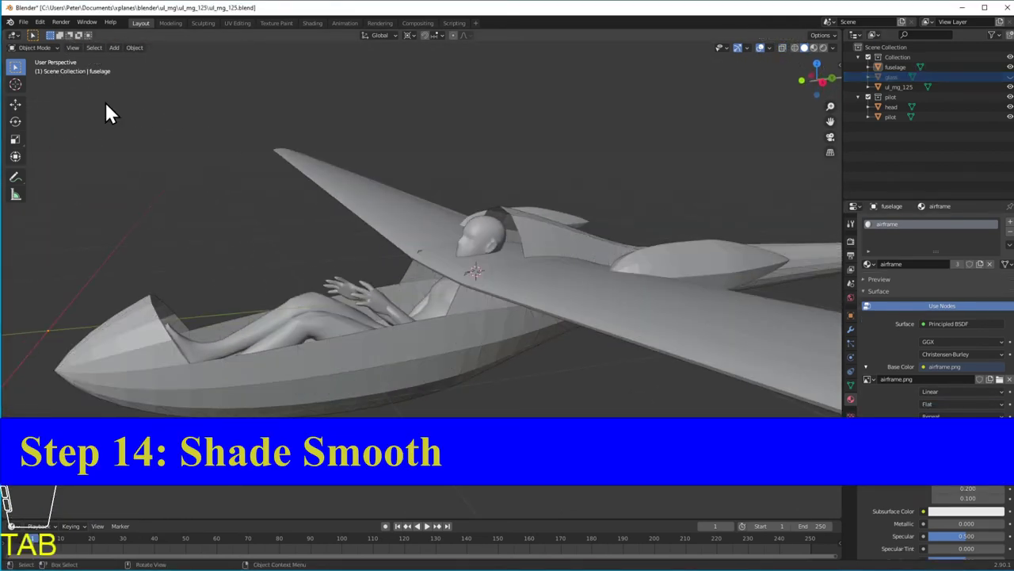
left_click(436, 348)
left_click(526, 296, "shift")
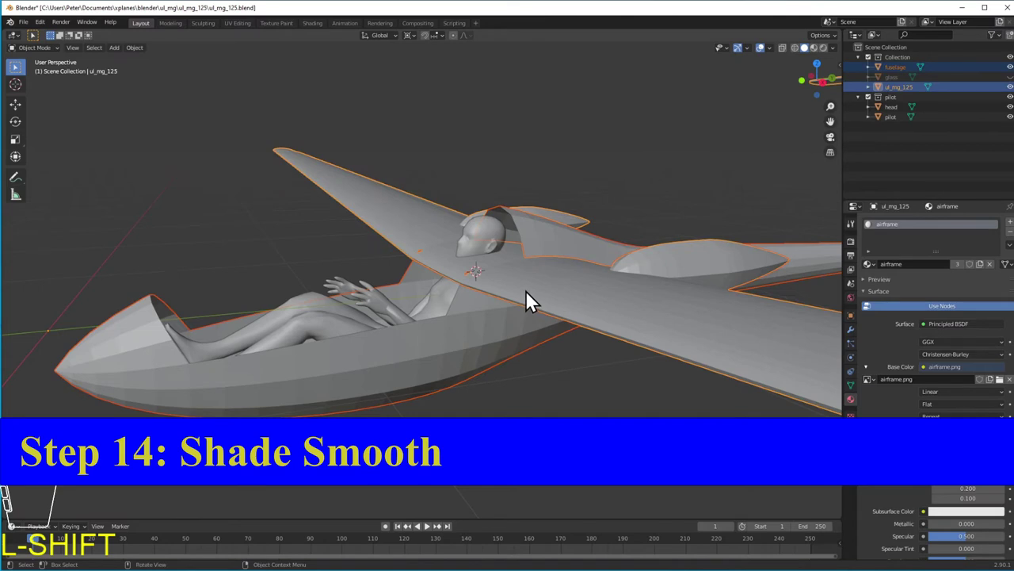
key("Tab")
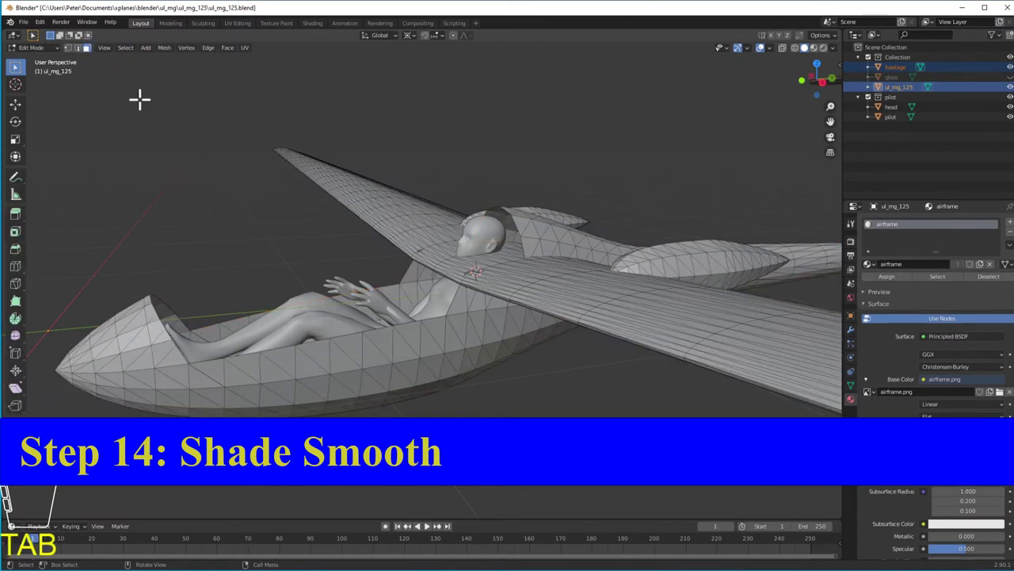
key("a")
left_click(229, 48)
left_click(265, 232)
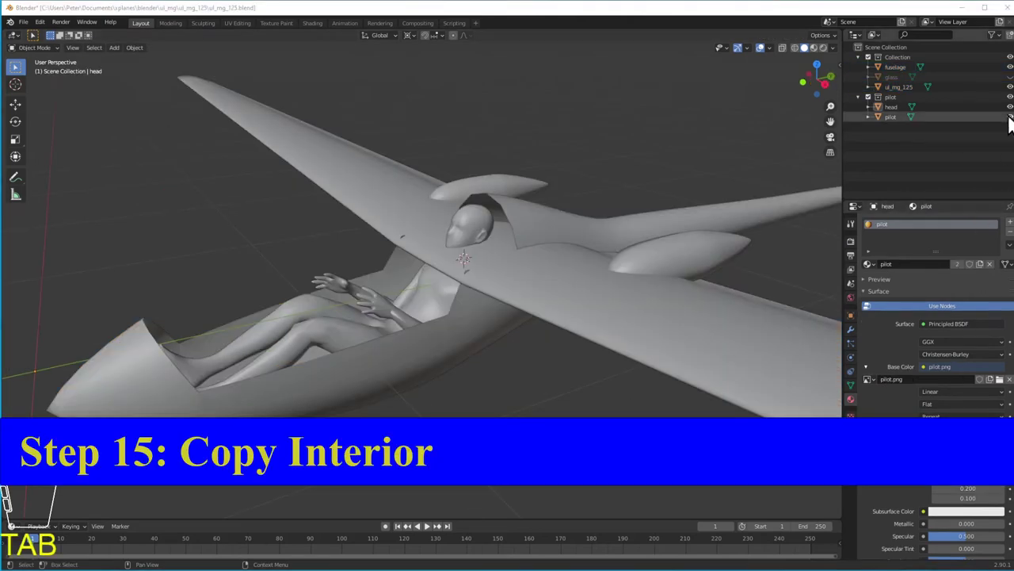
Hide the pilot collection and ul_mg_125, and open the fuselage mesh for editing in right view with X-ray on.
left_click(1011, 97)
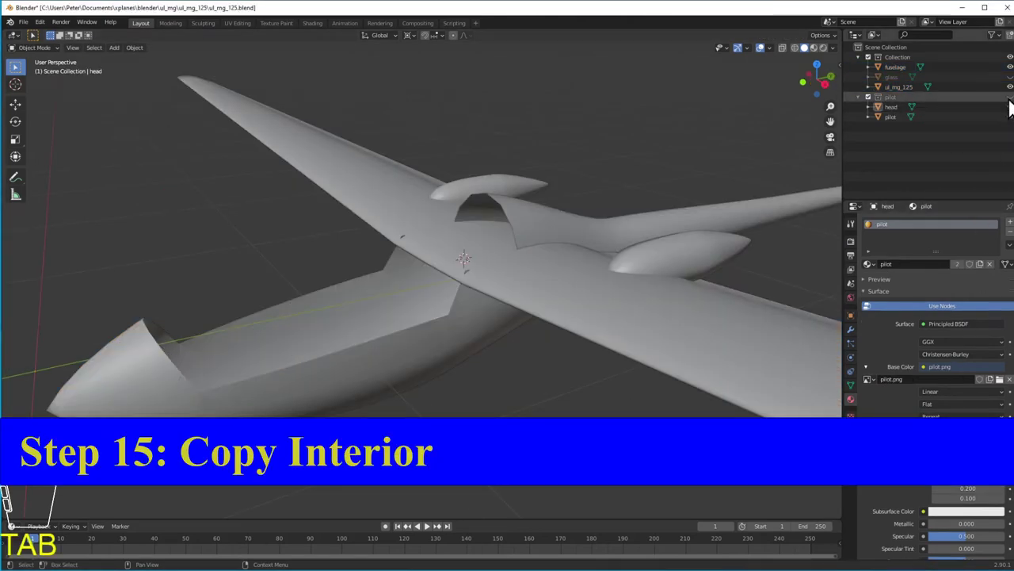
left_click(1010, 86)
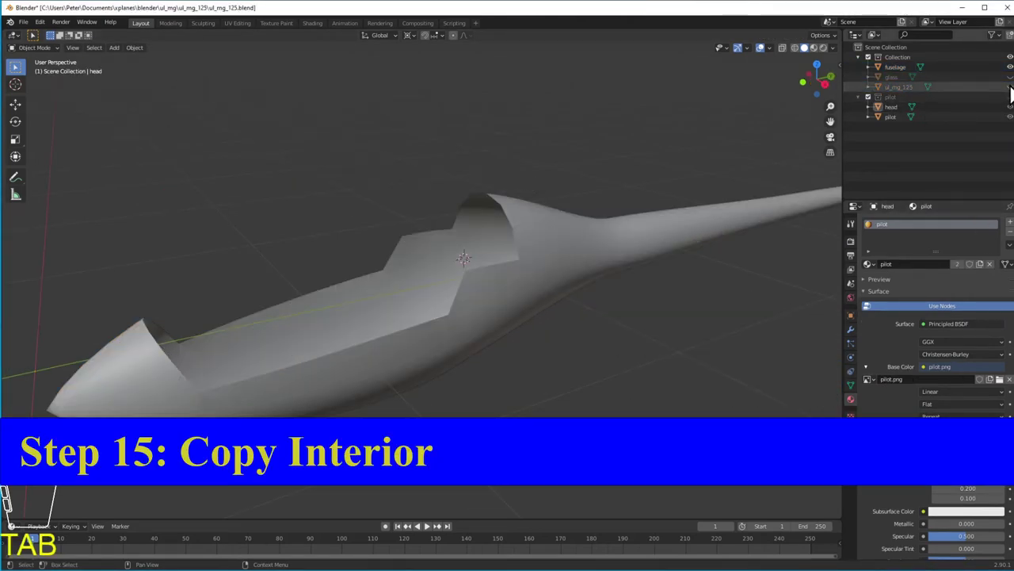
left_click(962, 67)
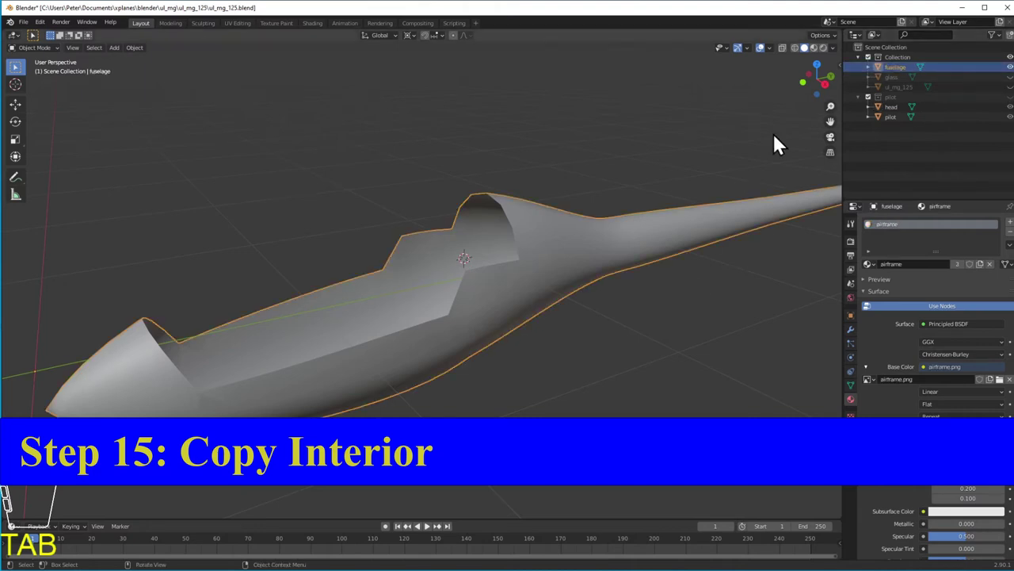
left_click(827, 84)
key("Tab")
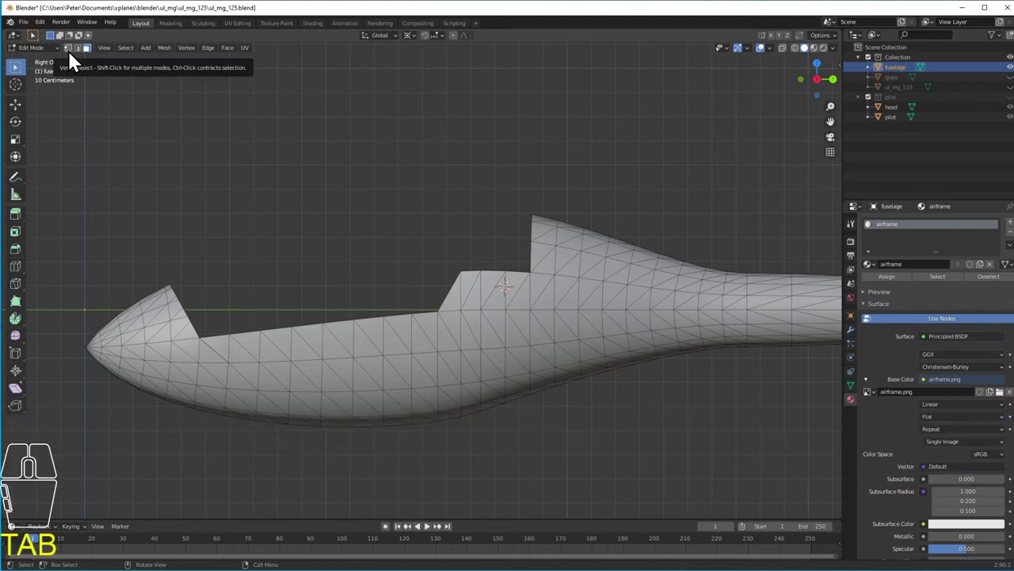
left_click(782, 48)
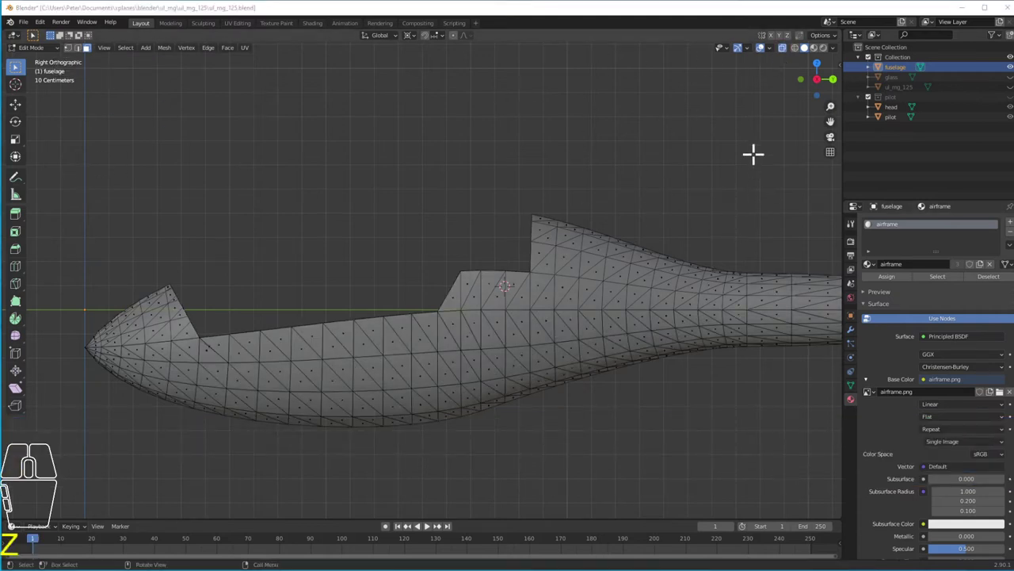
Duplicate the fuselage faces from the nose to the start of the tail boom in place and separate the copy into its own object.
left_click_drag(747, 156, 74, 493)
key("shift+d")
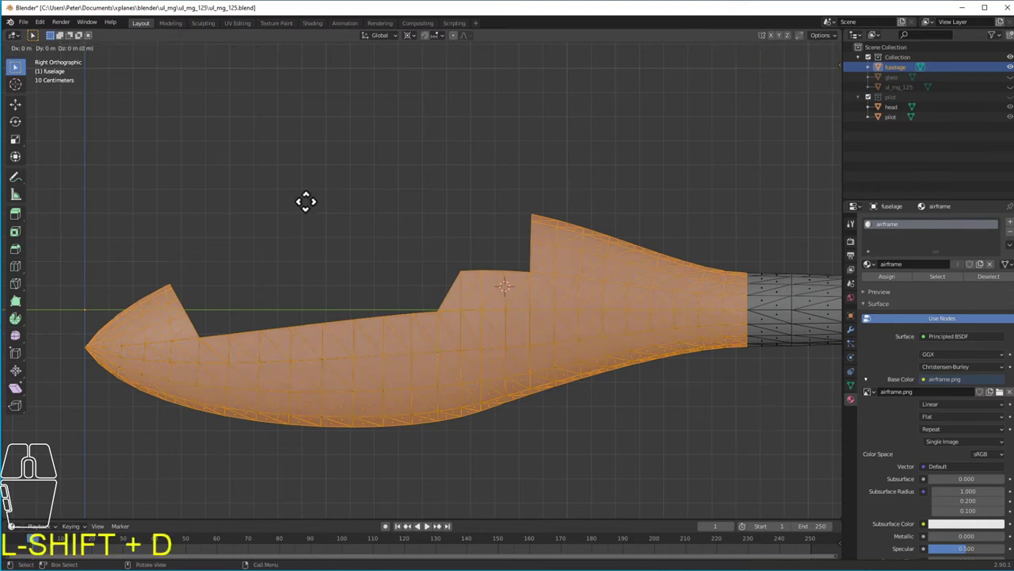
right_click(306, 201)
key("p")
left_click(306, 201)
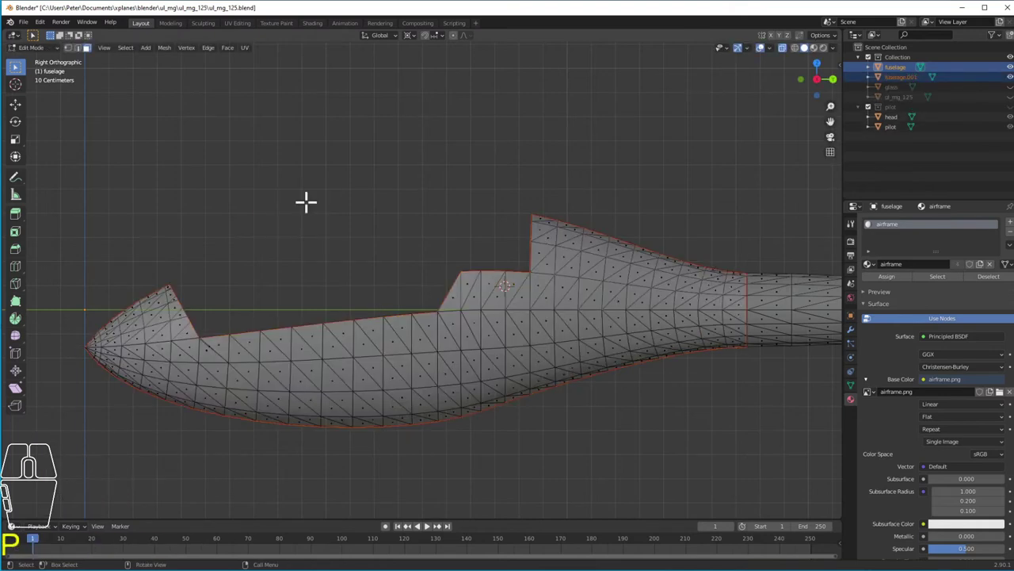
Rename the duplicated fuselage section as interior.
double_click(903, 79)
type("interior")
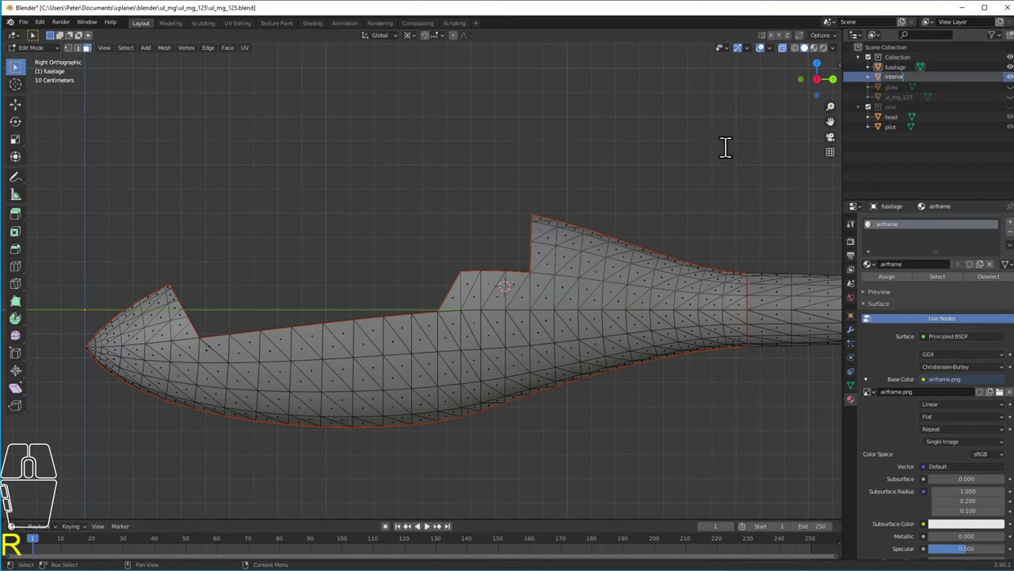
key("Return")
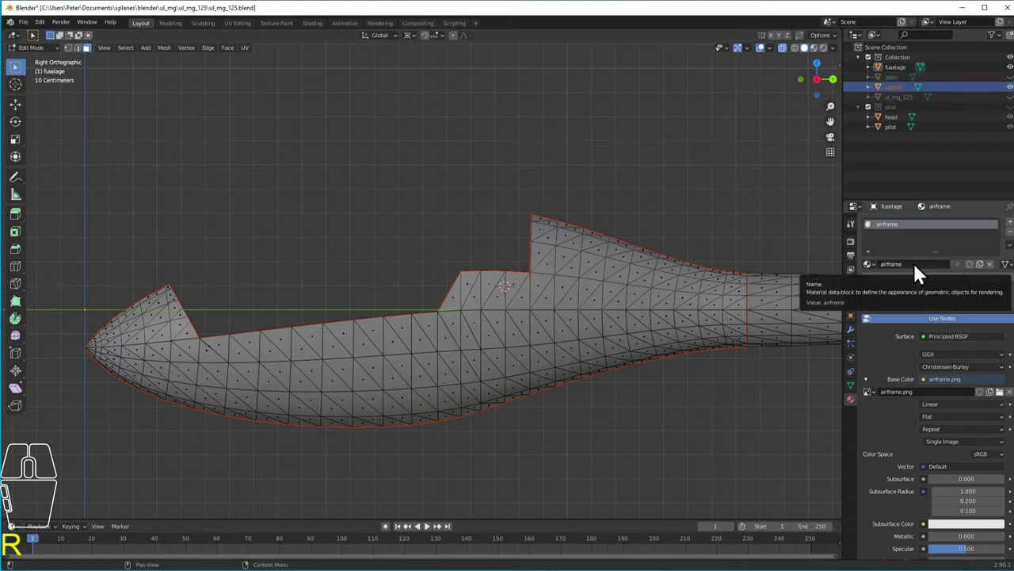
middle_click_drag(595, 135, 670, 140)
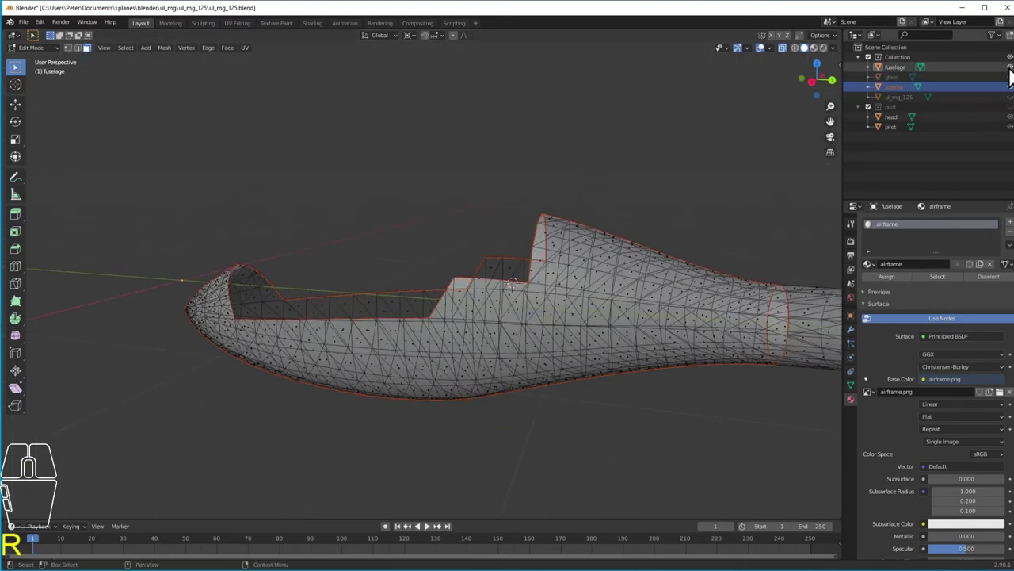
Snap the 3D cursor to the whole interior mesh and scale the mesh inward to 0.985.
key("Tab")
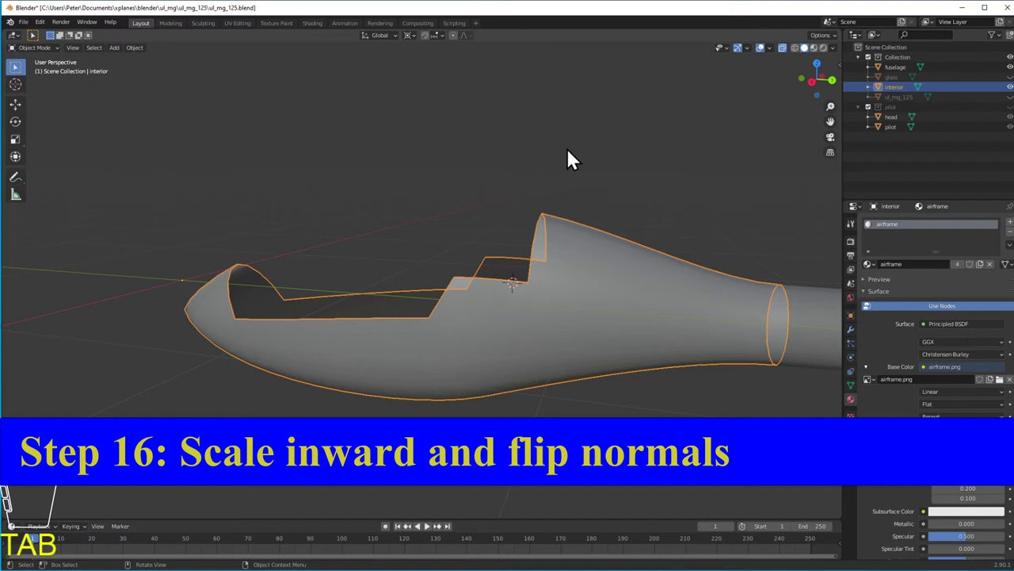
key("Tab")
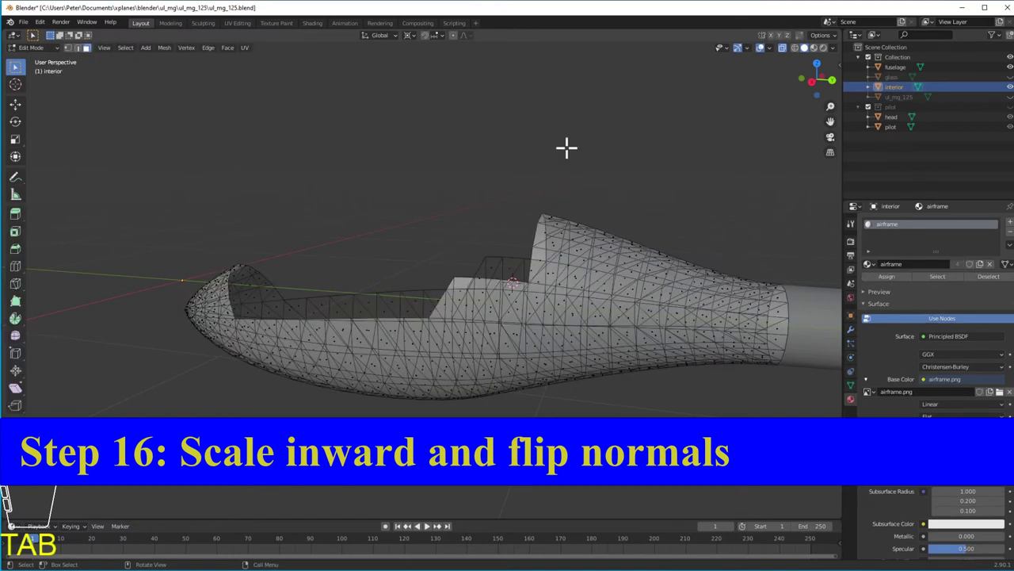
key("a")
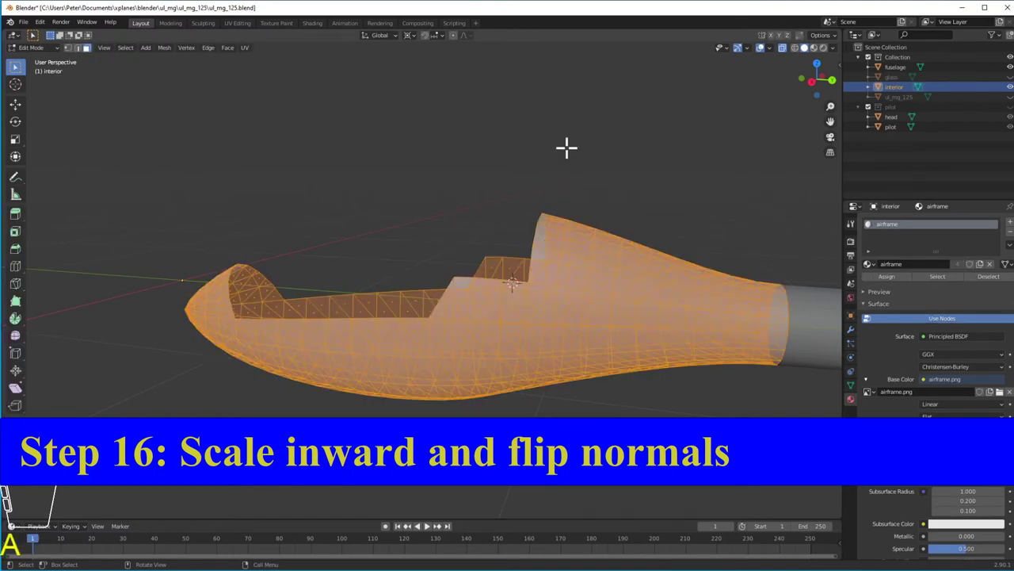
key("shift+s")
left_click(567, 202)
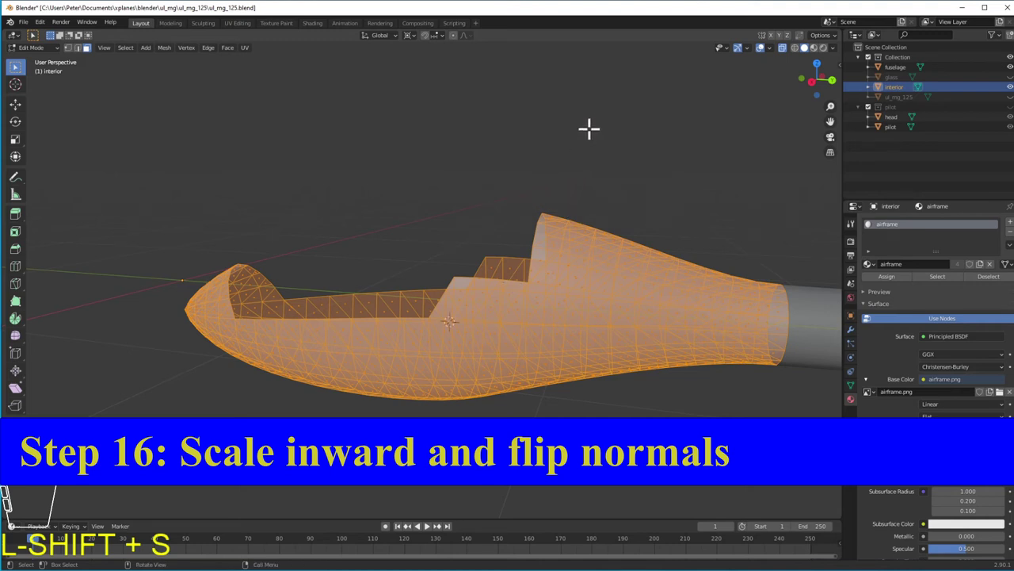
key("s")
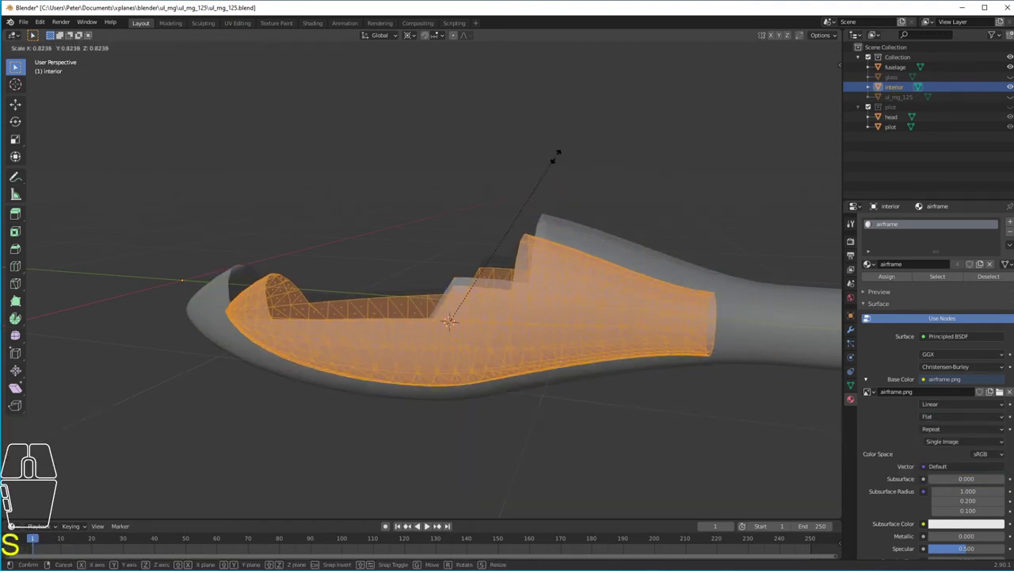
left_click(598, 139)
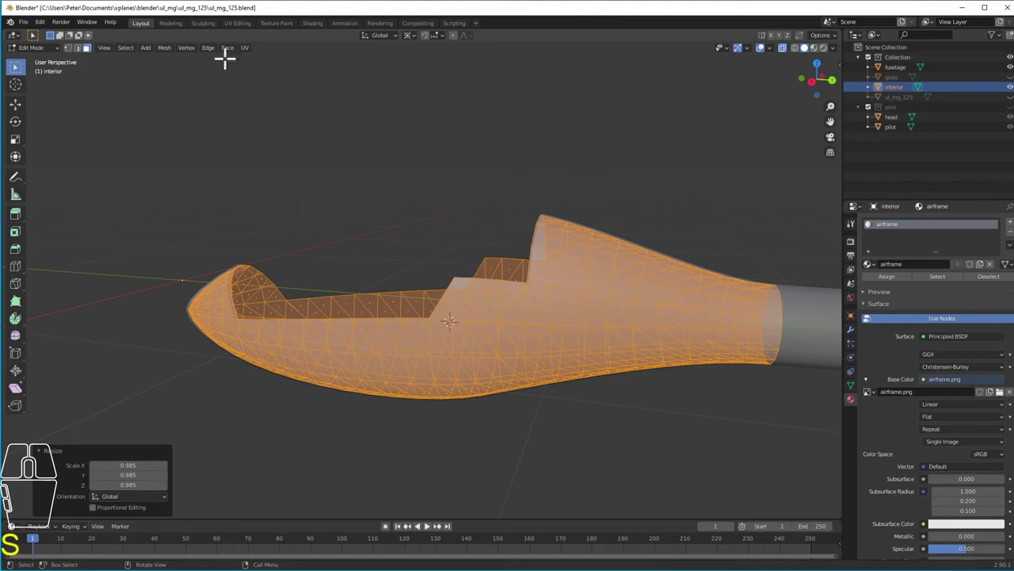
Flip the normals of the entire interior mesh.
left_click(162, 48)
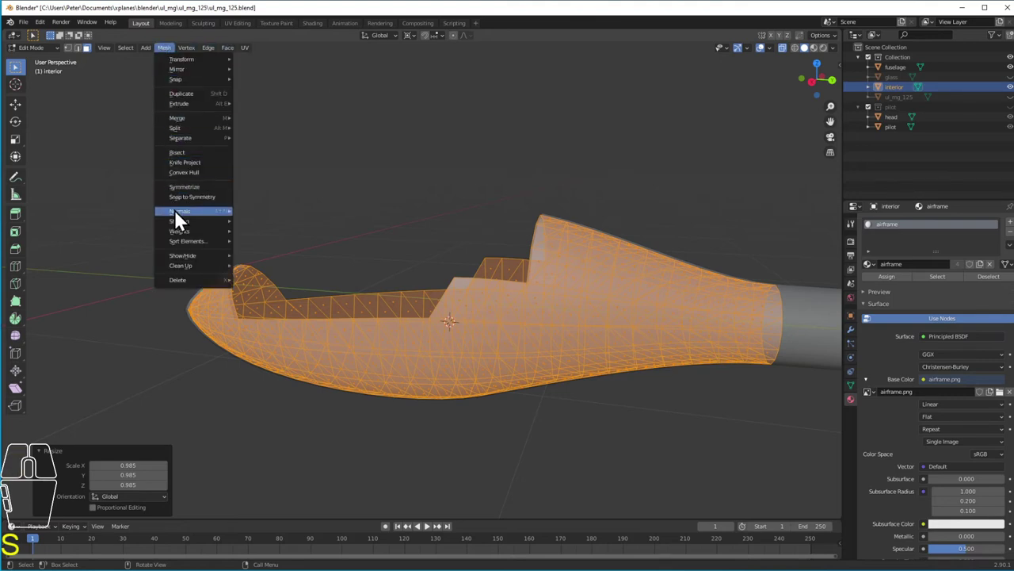
mouse_move(176, 210)
left_click(238, 211)
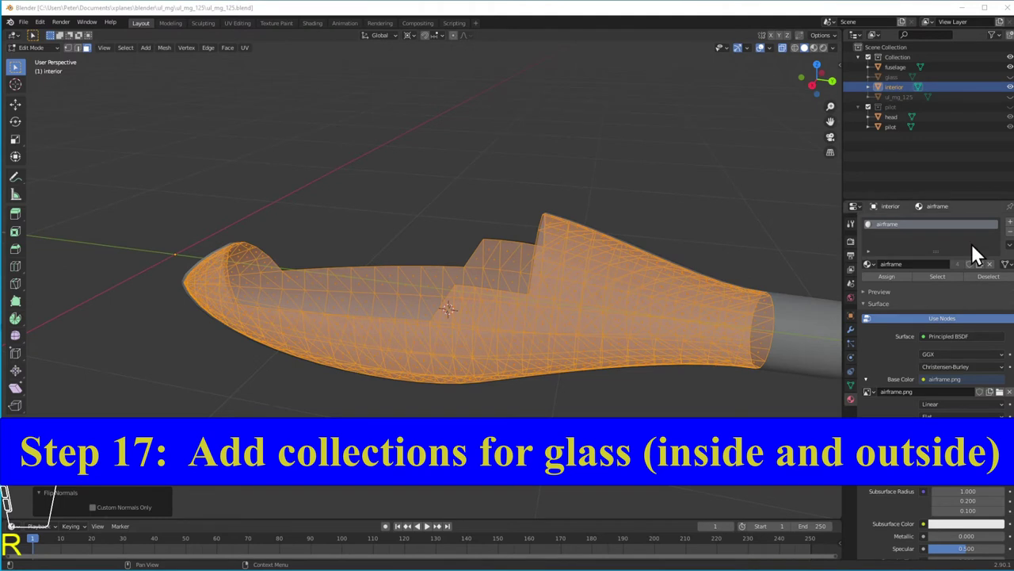
Rename the collection holding the fuselage, interior and ul_mg_125 objects as airframe.
left_click(895, 57)
type("airf")
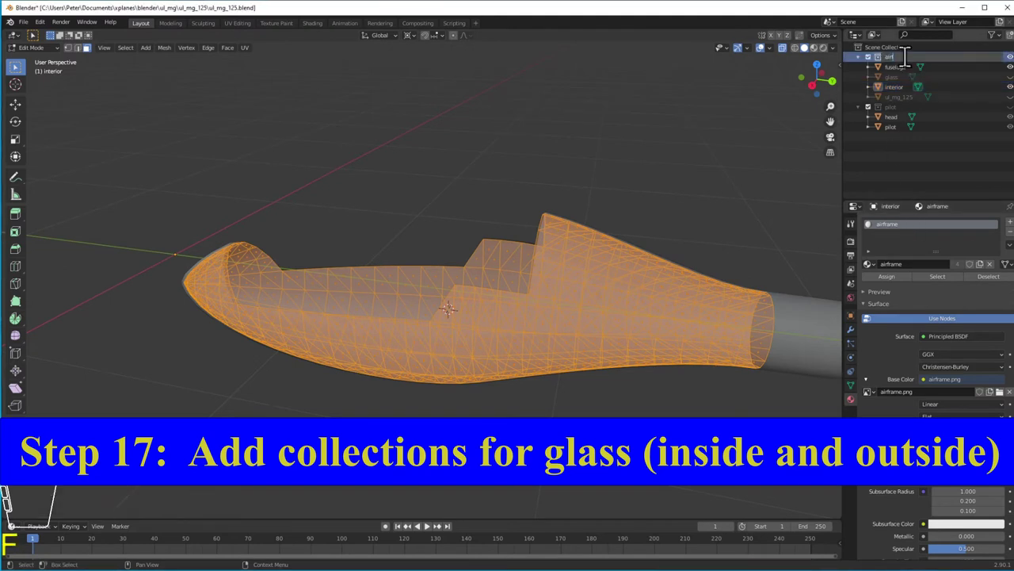
type("rame")
key("Return")
Add a new top-level collection named glass and move the glass object into it.
right_click(892, 153)
left_click(896, 159)
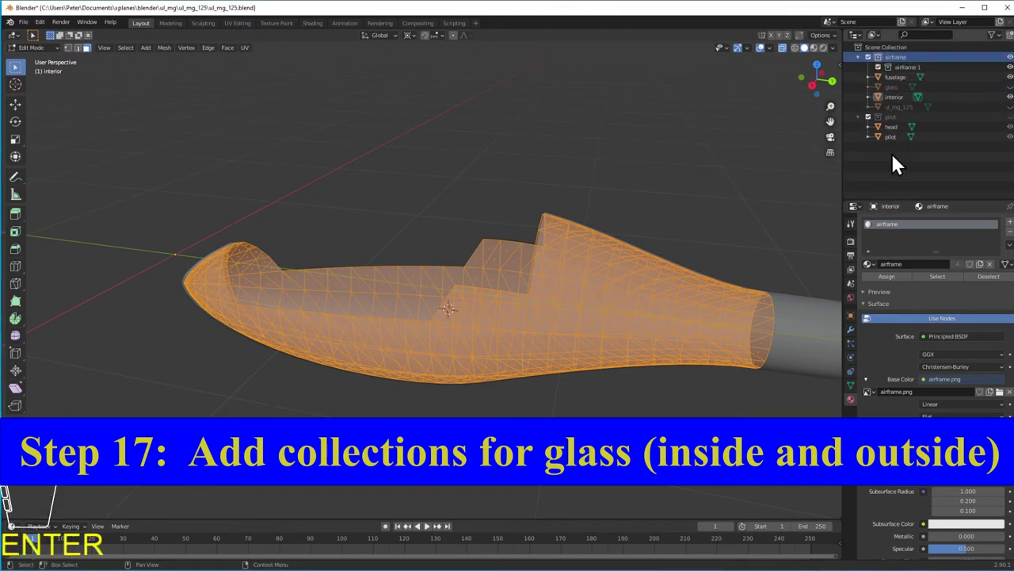
left_click_drag(904, 66, 896, 137)
key("BackSpace")
type("glass")
key("Return")
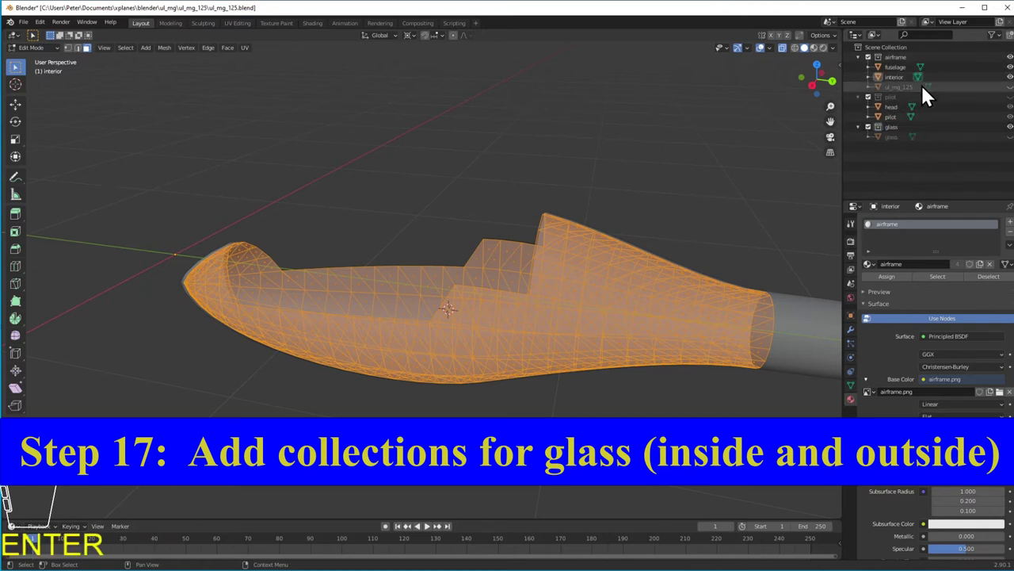
Unhide ul_mg_125 and make the airframe and glass collections X-Plane root collections in the scene's export settings.
left_click(1009, 87)
left_click(851, 284)
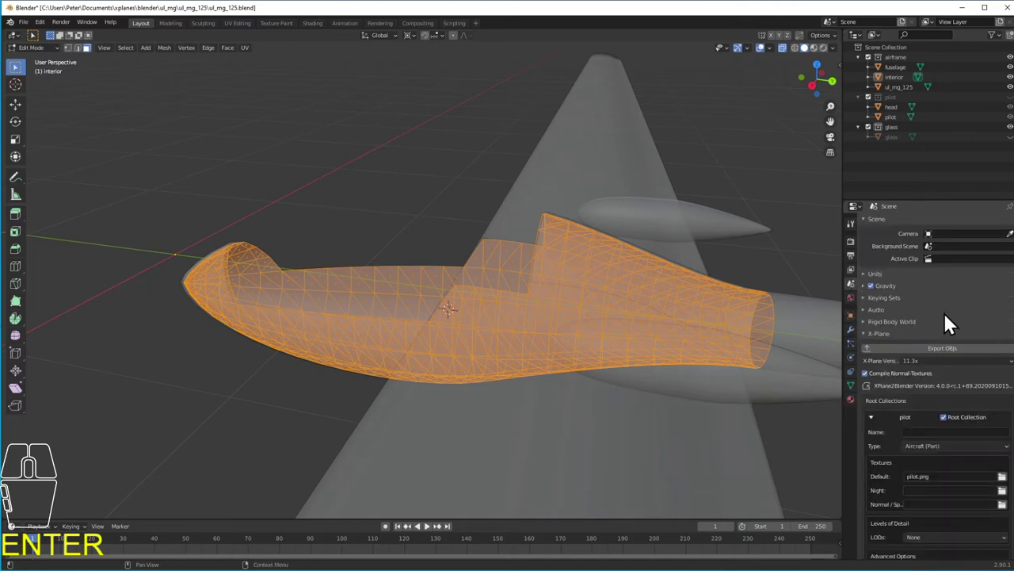
scroll(949, 317, "down", 5)
left_click(871, 236)
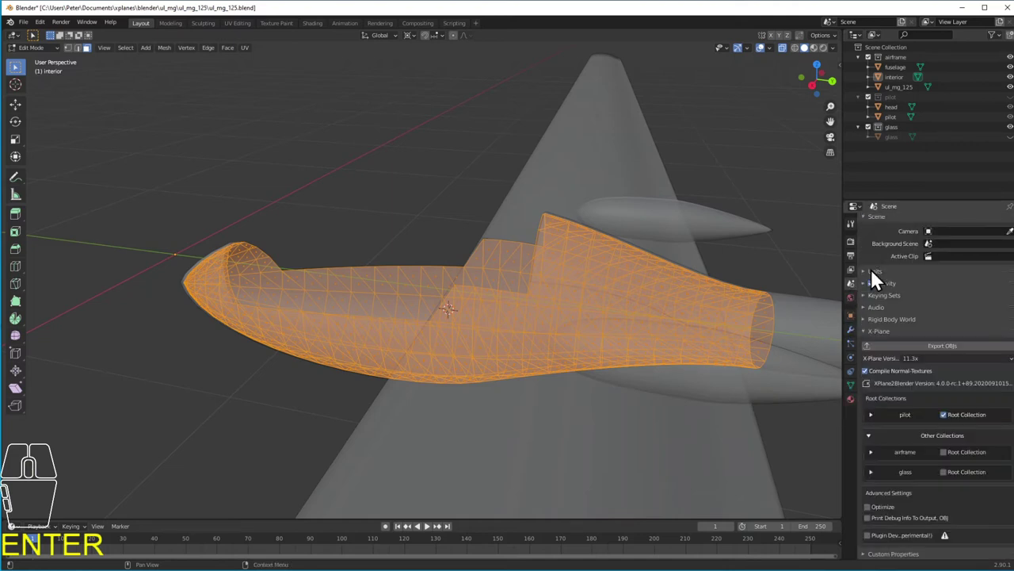
left_click(943, 451)
Set the default texture of the airframe root collection to airframe.png.
left_click(872, 441)
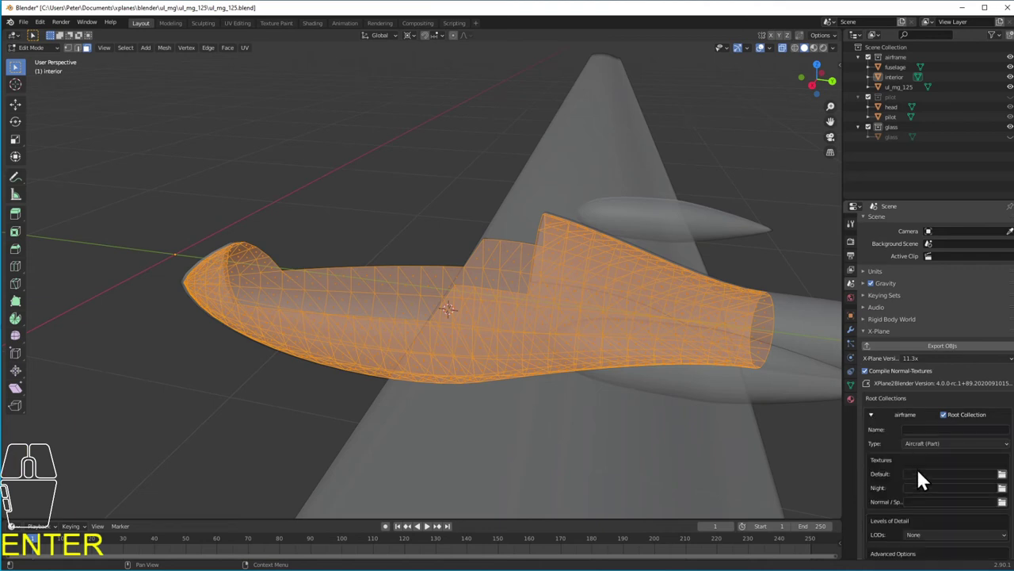
type("airframe.png")
key("Return")
left_click(871, 413)
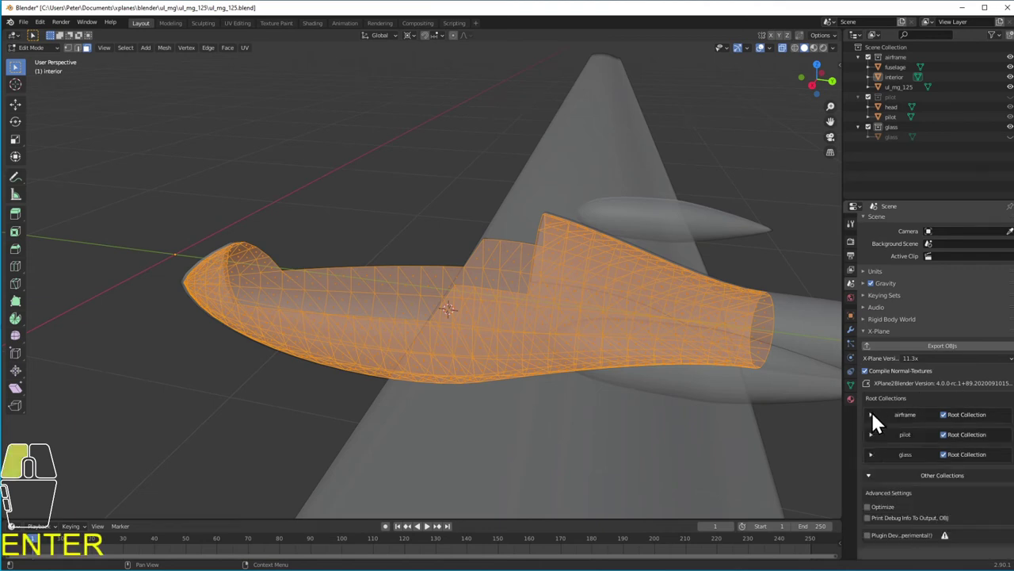
Set the default texture of the glass root collection to glass.png in the X-Plane export settings.
left_click(870, 454)
left_click(916, 513)
type("glass.png")
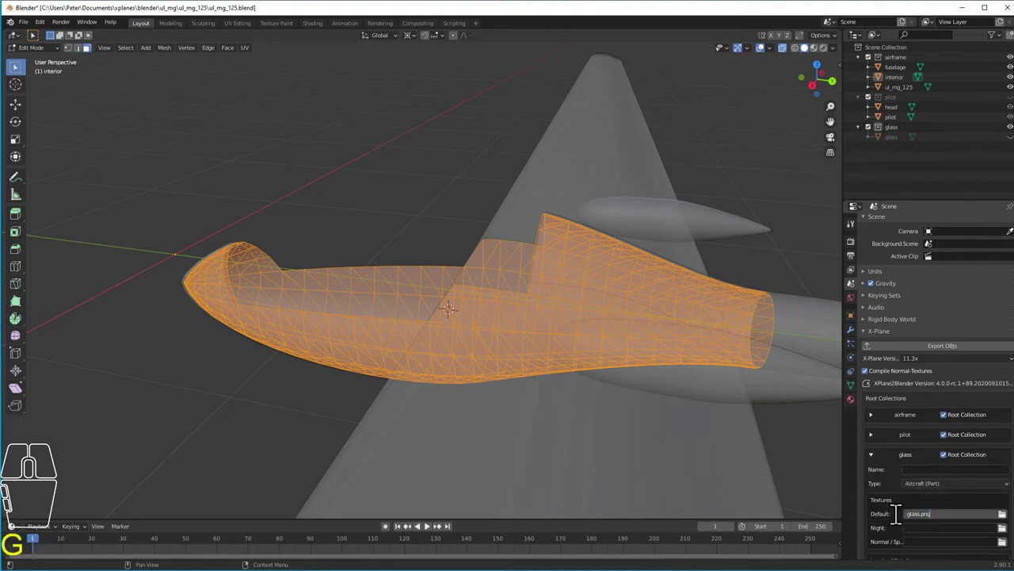
key("Return")
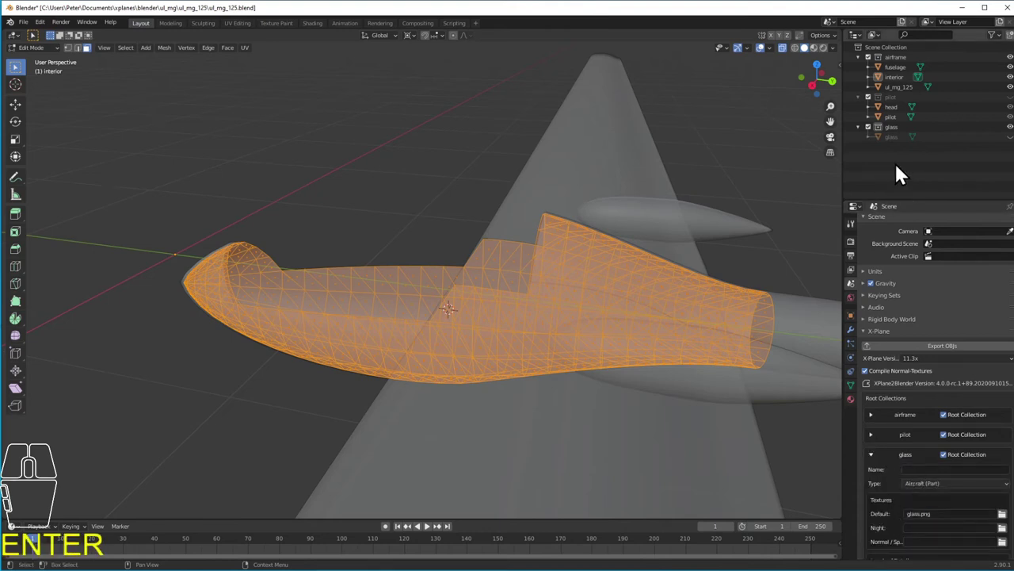
Hide the airframe collection, show the glass object, and select it.
left_click(1009, 57)
left_click(1010, 137)
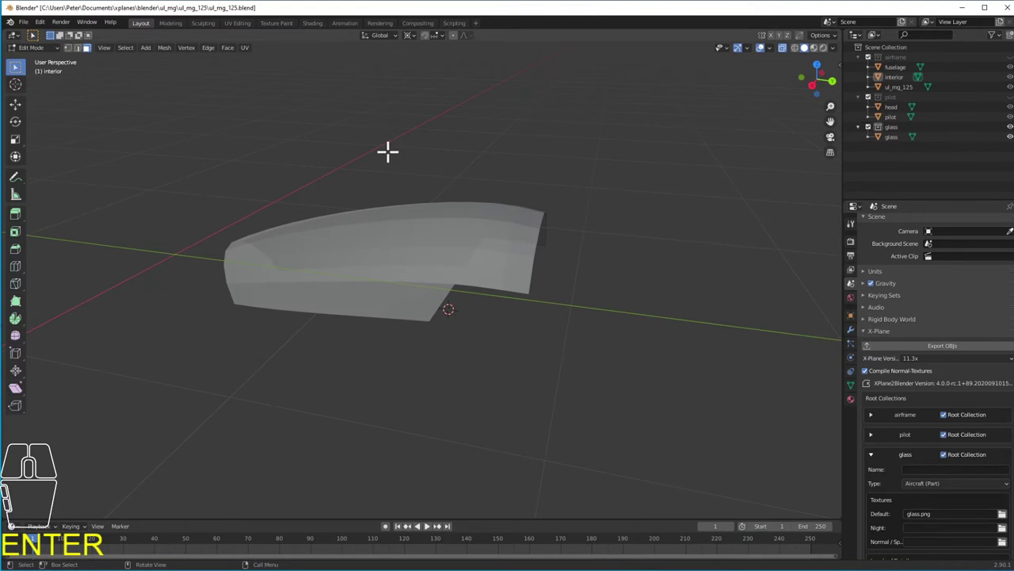
left_click(886, 135)
Apply smooth shading to all faces of the glass canopy mesh.
key("Tab")
key("Tab")
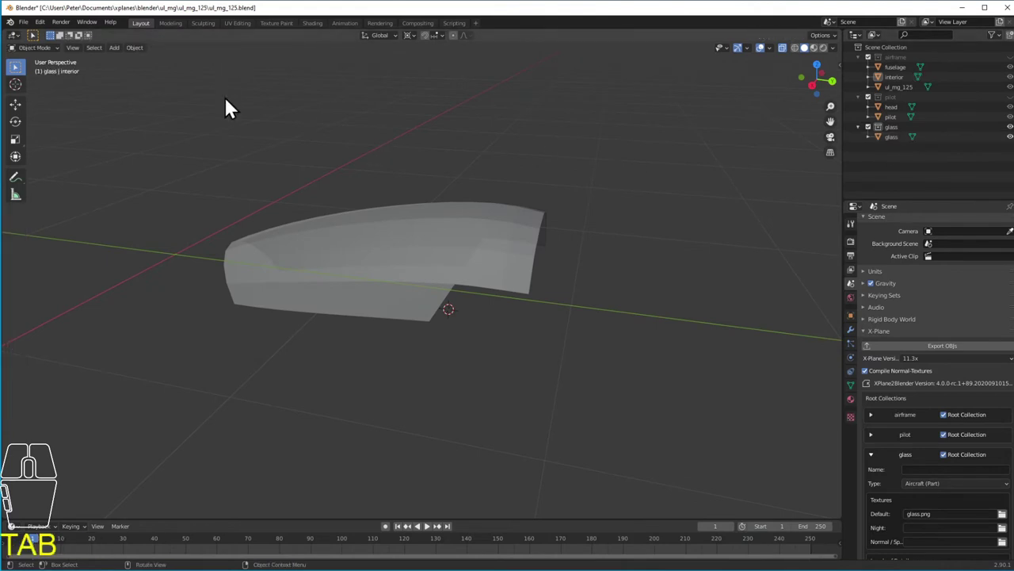
key("a")
left_click(228, 47)
left_click(290, 229)
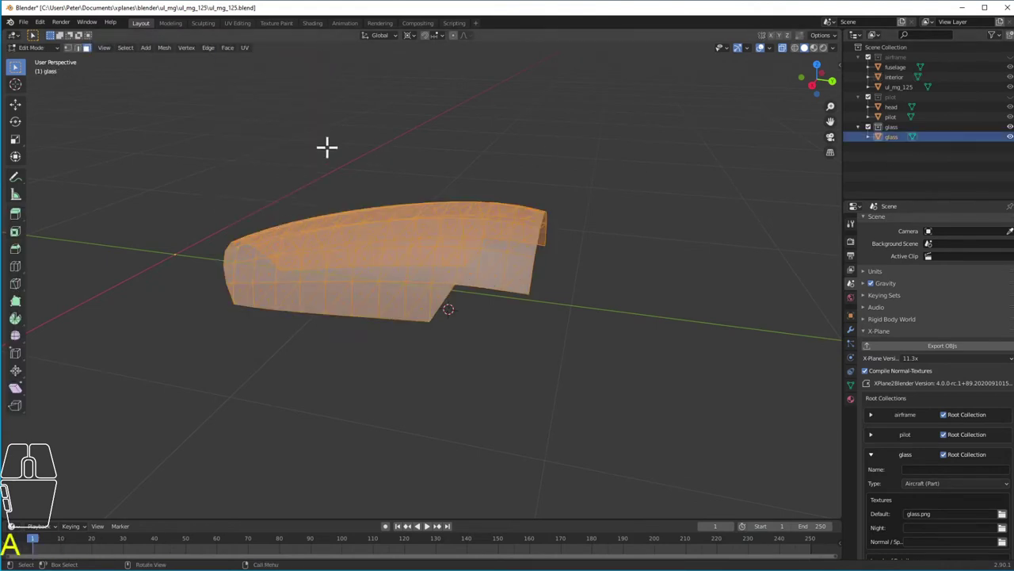
key("Tab")
middle_click_drag(371, 142, 347, 130)
key("Tab")
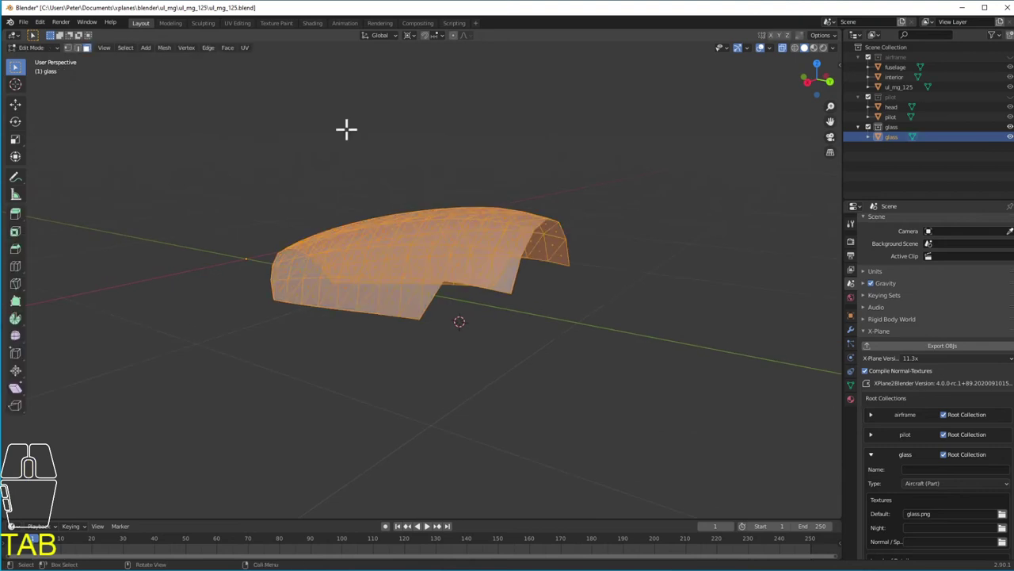
Duplicate the whole canopy mesh in place and separate the copy into its own object.
key("shift+d")
left_click(438, 136)
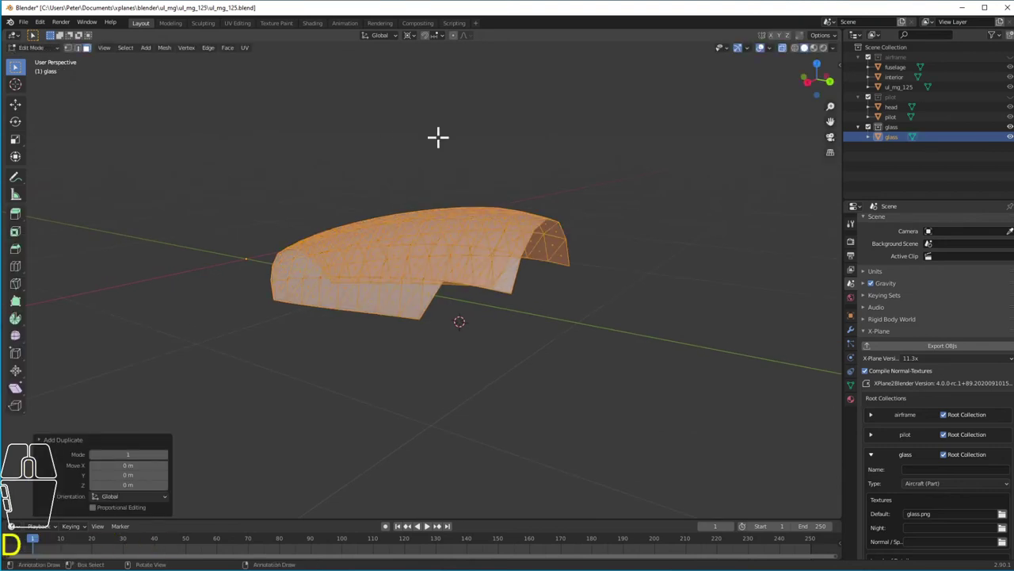
left_click(438, 137)
key("ctrl+z")
key("p")
left_click(438, 137)
Rename the separated canopy copy to glass_inn.
left_click(906, 148)
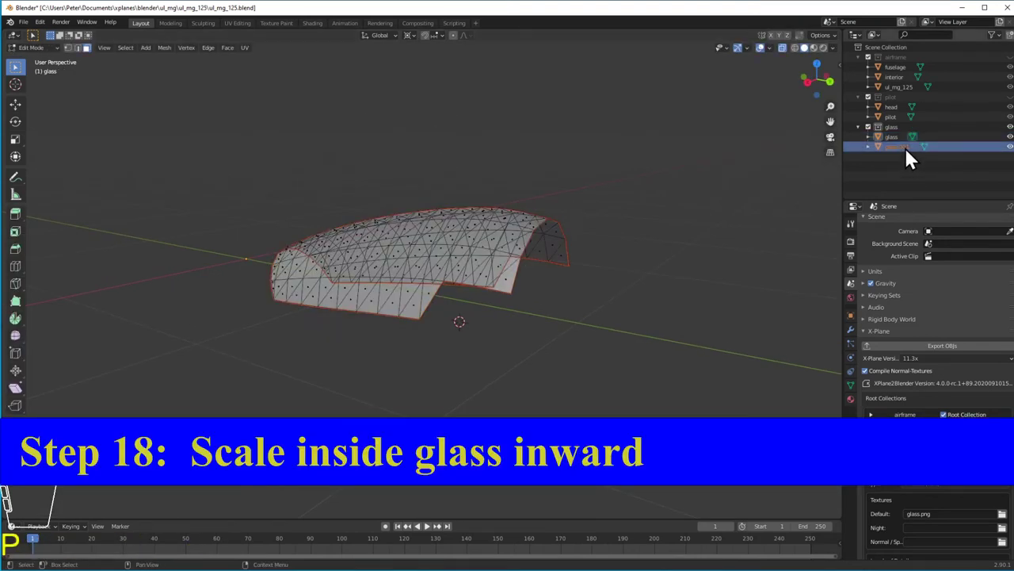
double_click(904, 147)
type("glass_inn")
key("Return")
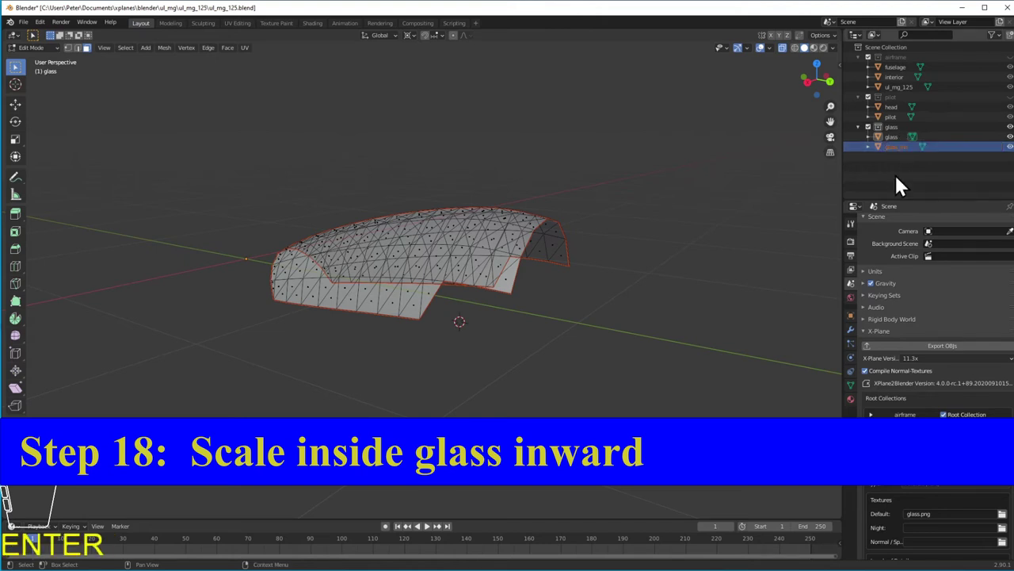
Leave editing of the outer glass and make glass_inn the active object.
left_click(1010, 137)
left_click(1009, 147)
left_click(1010, 137)
key("Tab")
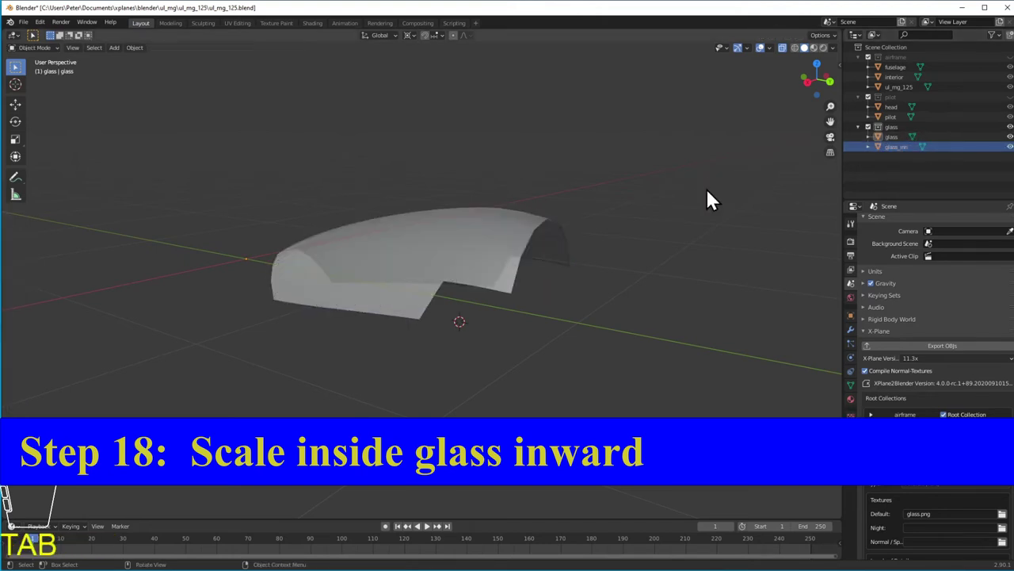
left_click(896, 147)
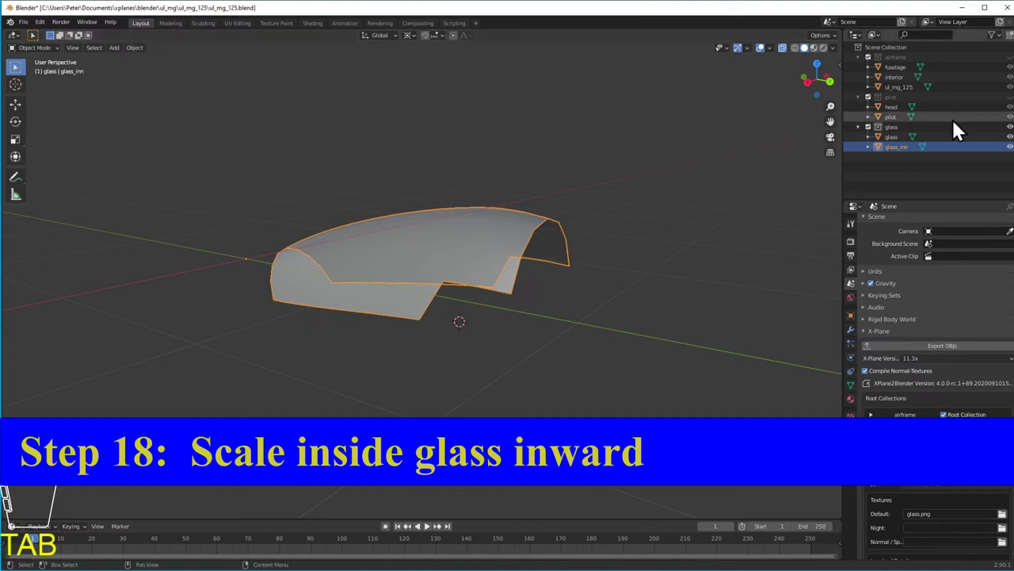
left_click(1009, 136)
key("alt+h")
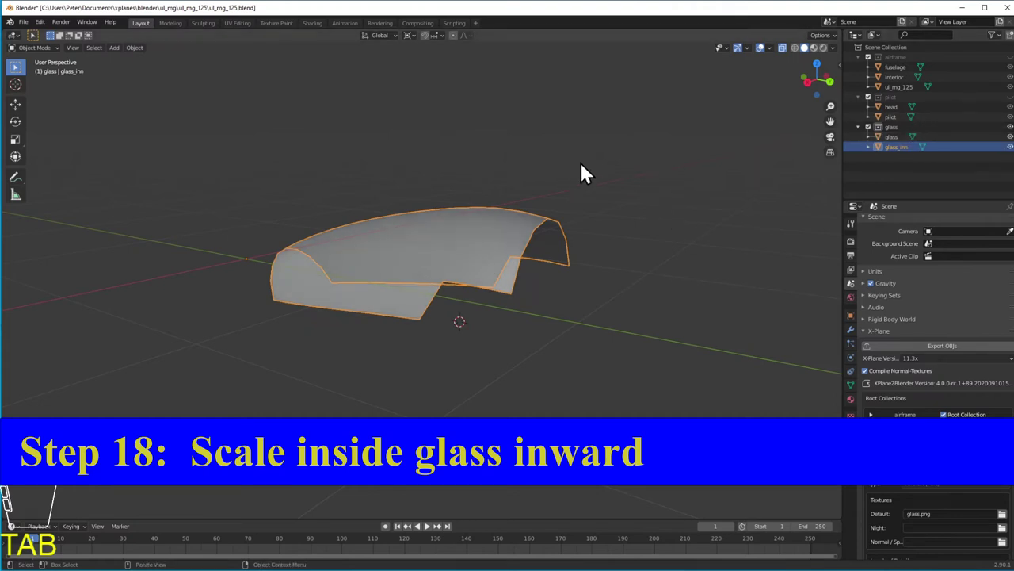
Snap the 3D cursor to the centre of the whole glass_inn mesh and scale the mesh slightly inward.
key("Tab")
key("a")
key("shift+s")
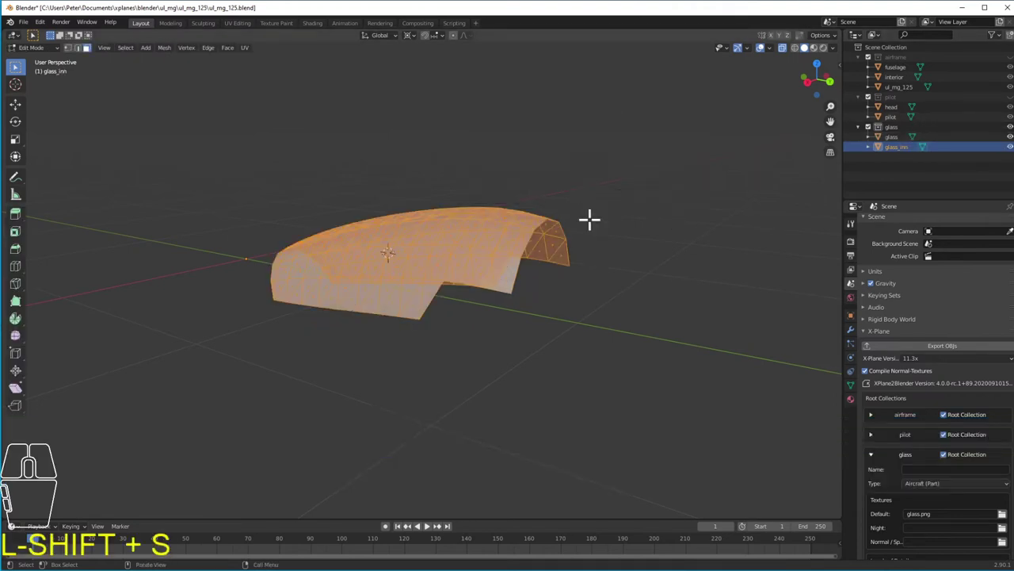
key("s")
left_click(678, 176)
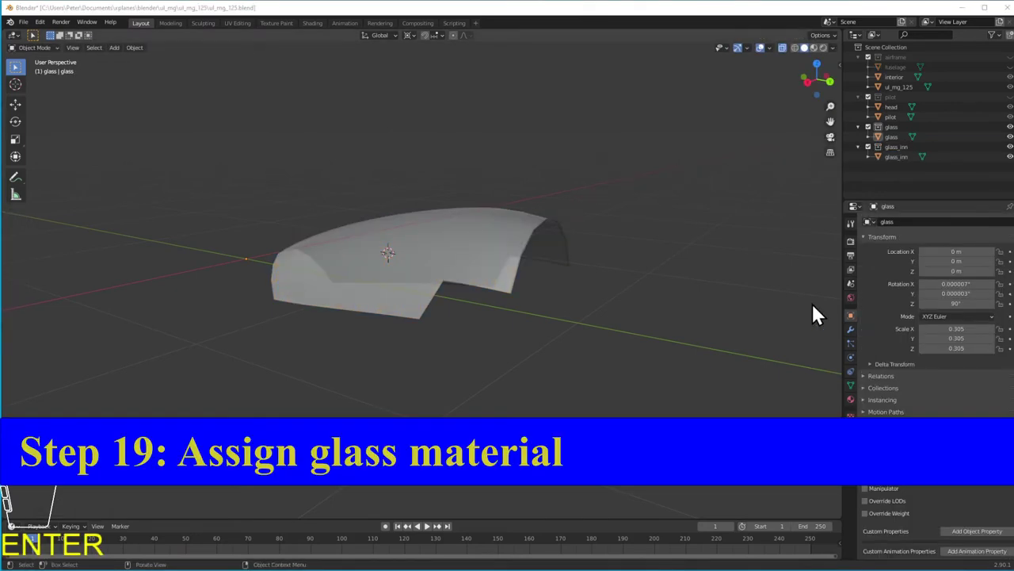
Give the glass object its own copy of its material and name it glass.
left_click(892, 137)
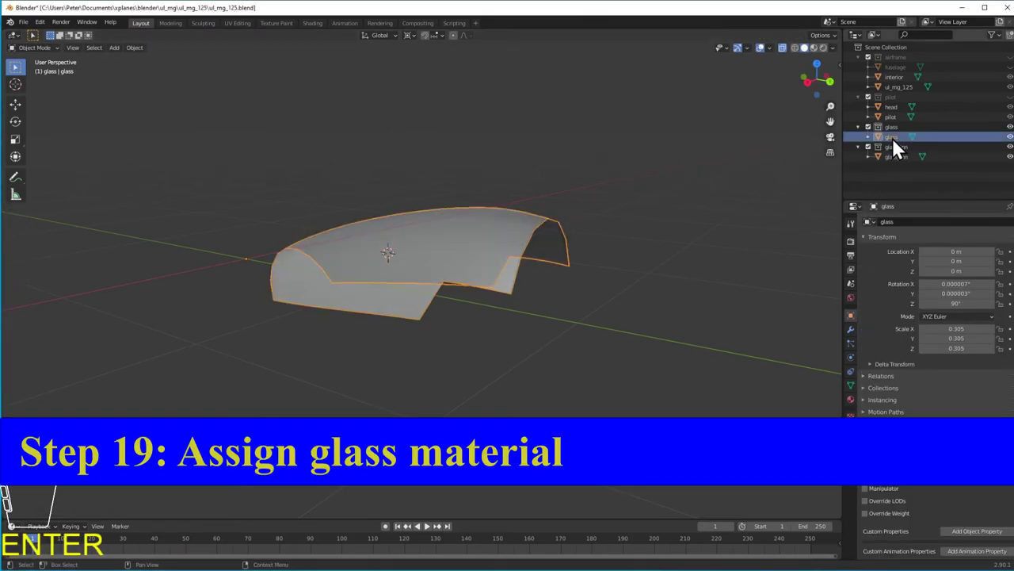
left_click(851, 398)
left_click(980, 264)
left_click(926, 262)
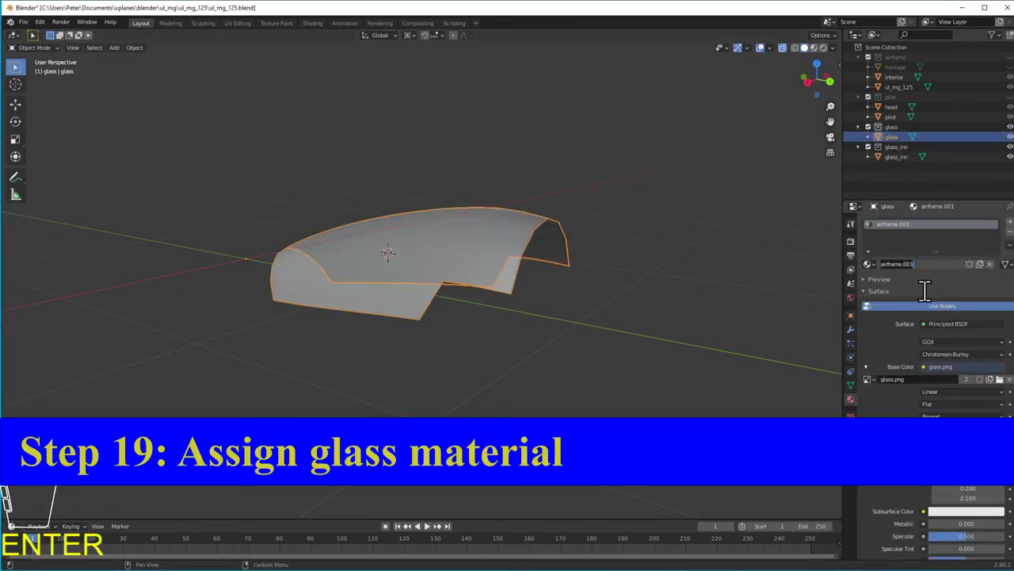
type("glass")
key("Return")
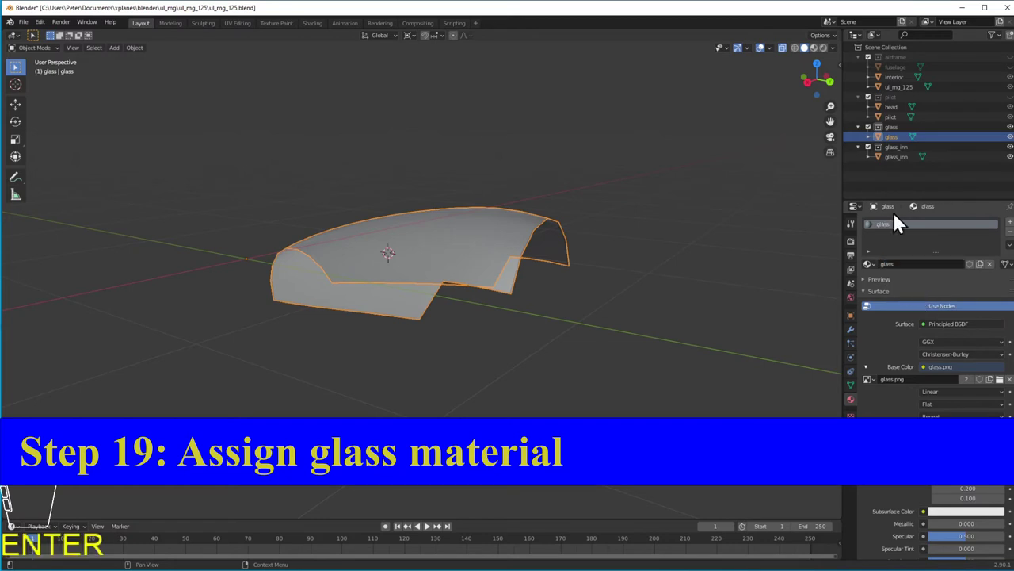
Assign the existing glass material to the glass_inn object.
left_click(894, 156)
left_click(871, 263)
left_click(884, 297)
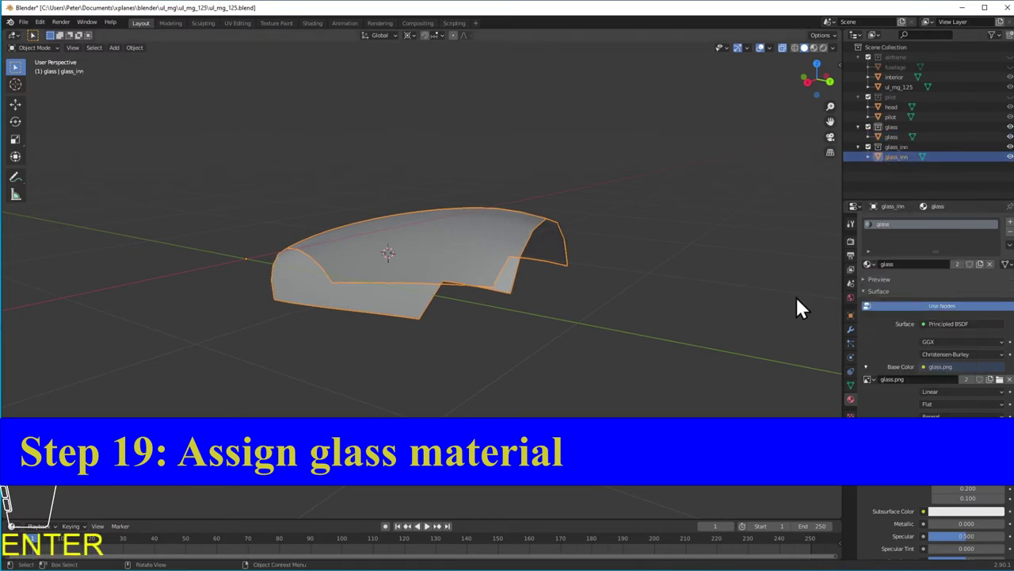
Check the materials assigned to the interior, head, glass and glass_inn objects, and save the file.
left_click(900, 76)
left_click(894, 106)
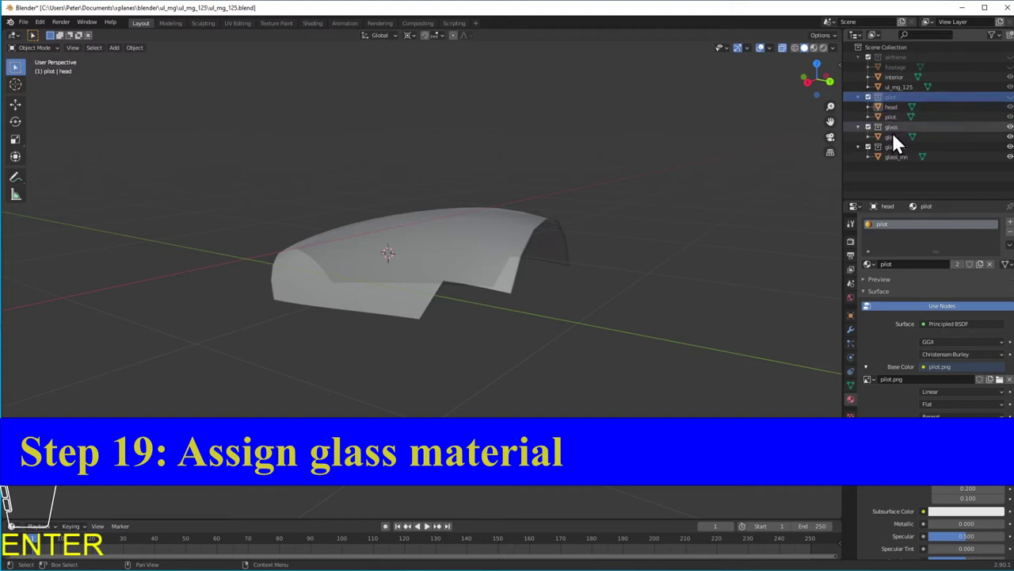
left_click(892, 135)
left_click(899, 155)
key("ctrl+s")
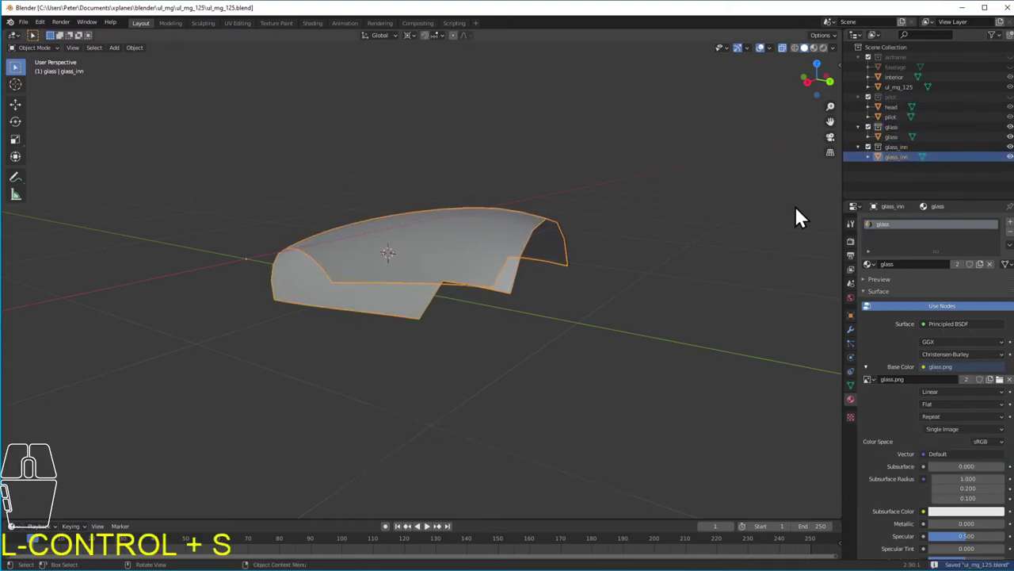
Make the glass_inn collection a root collection in the scene's X-Plane settings.
left_click(850, 283)
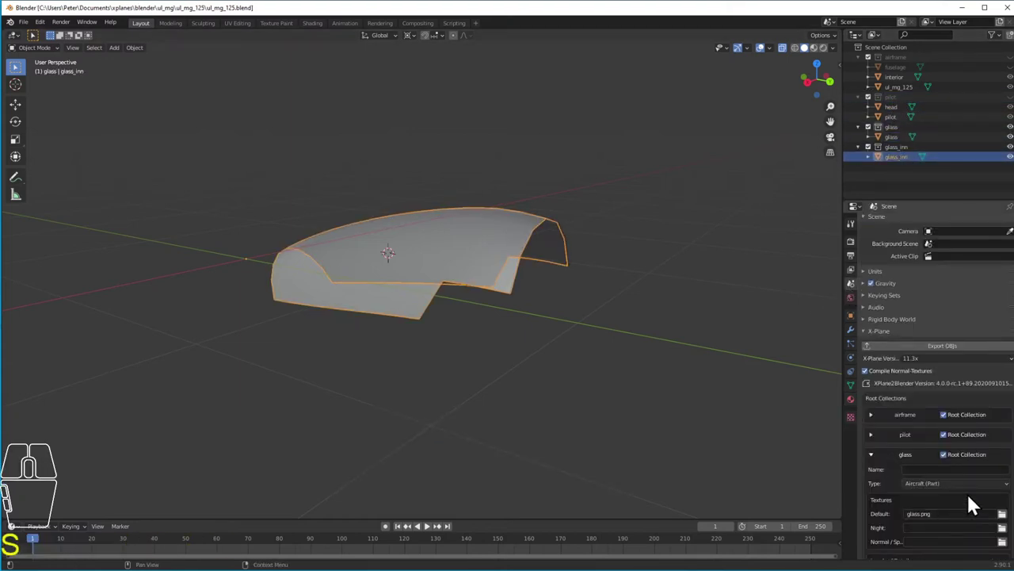
left_click(871, 454)
left_click(944, 491)
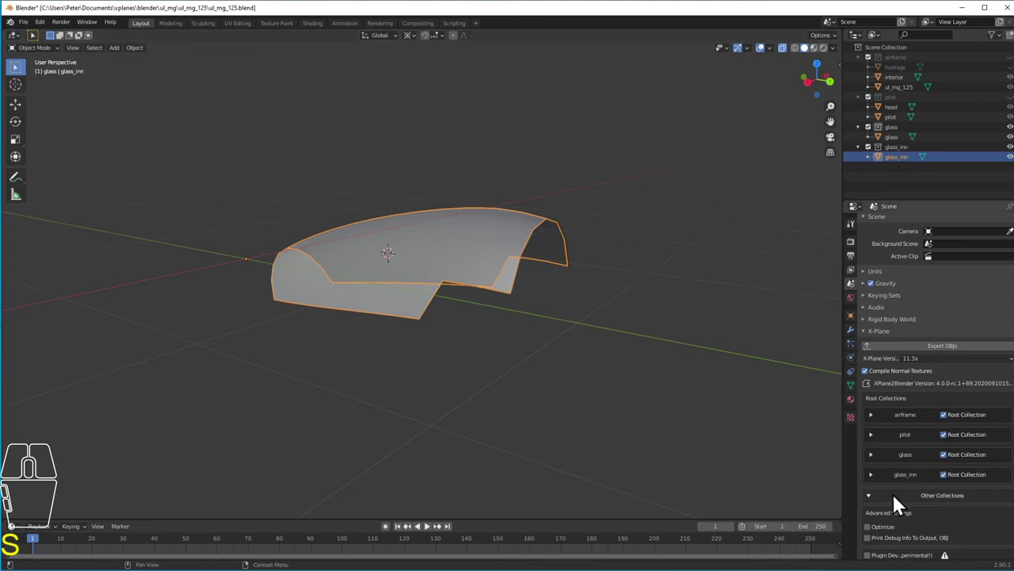
Set the default texture of the glass_inn root collection to glass.png and save the file.
left_click(871, 474)
left_click(925, 533)
type("glass.png")
key("Return")
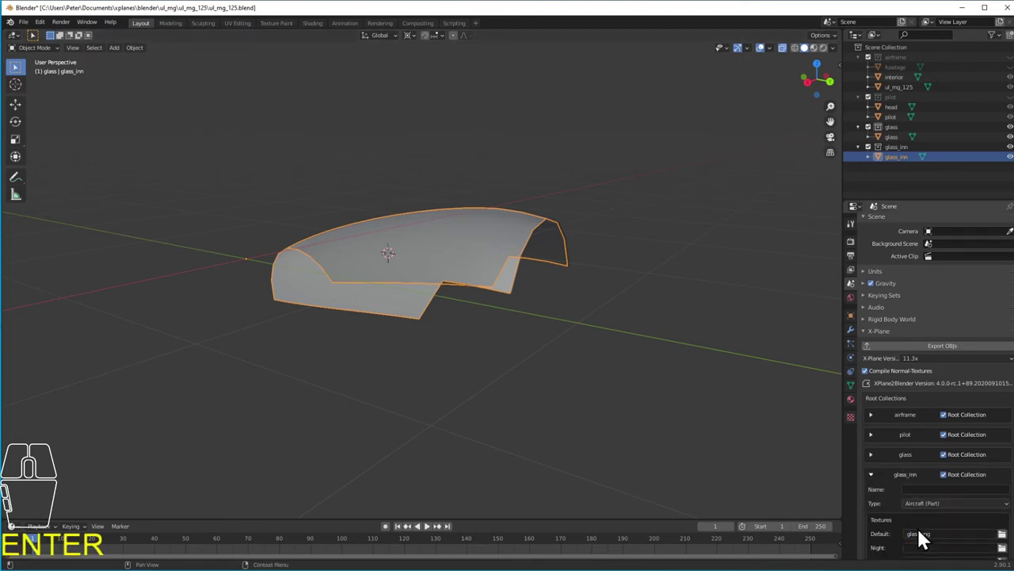
left_click(870, 474)
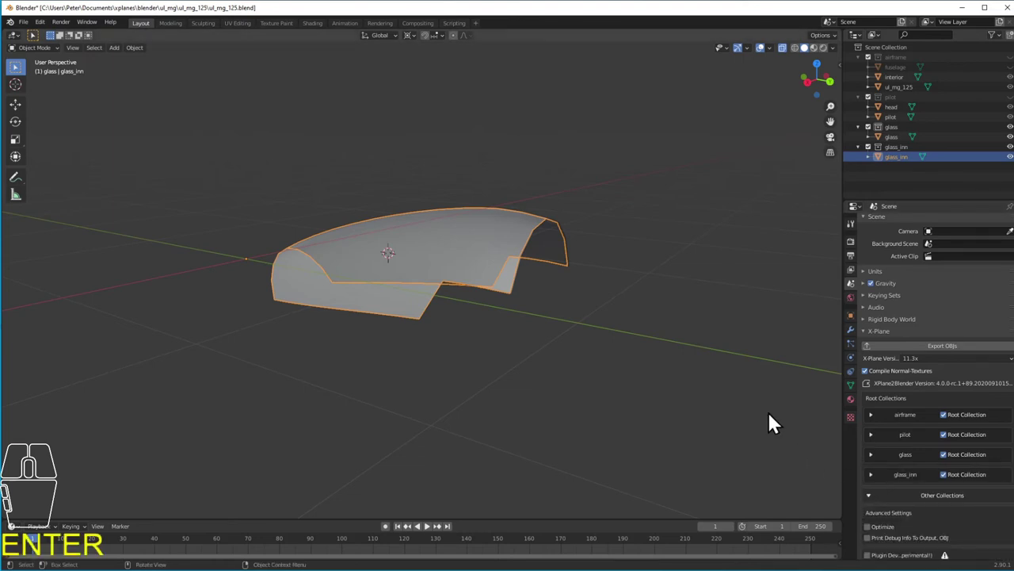
key("ctrl+s")
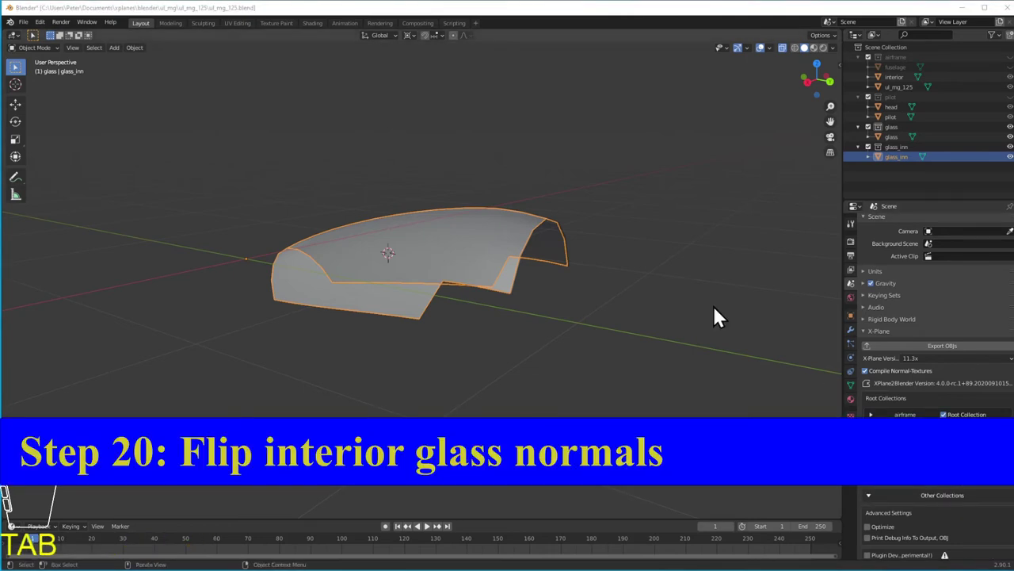
Select the whole outer glass mesh for editing and turn on the display of vertex normals.
left_click(893, 136)
left_click(769, 47)
key("Tab")
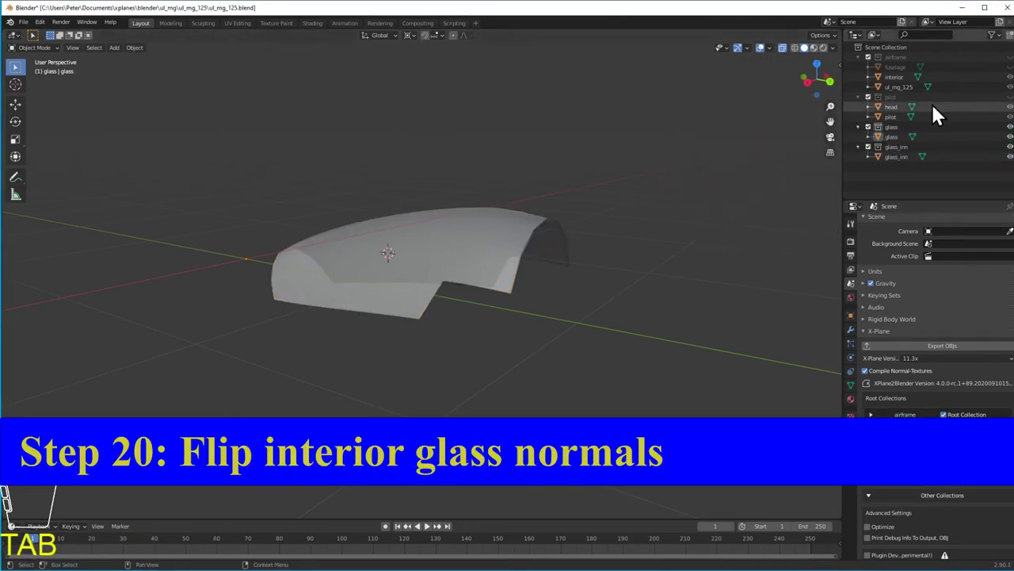
key("a")
left_click(769, 47)
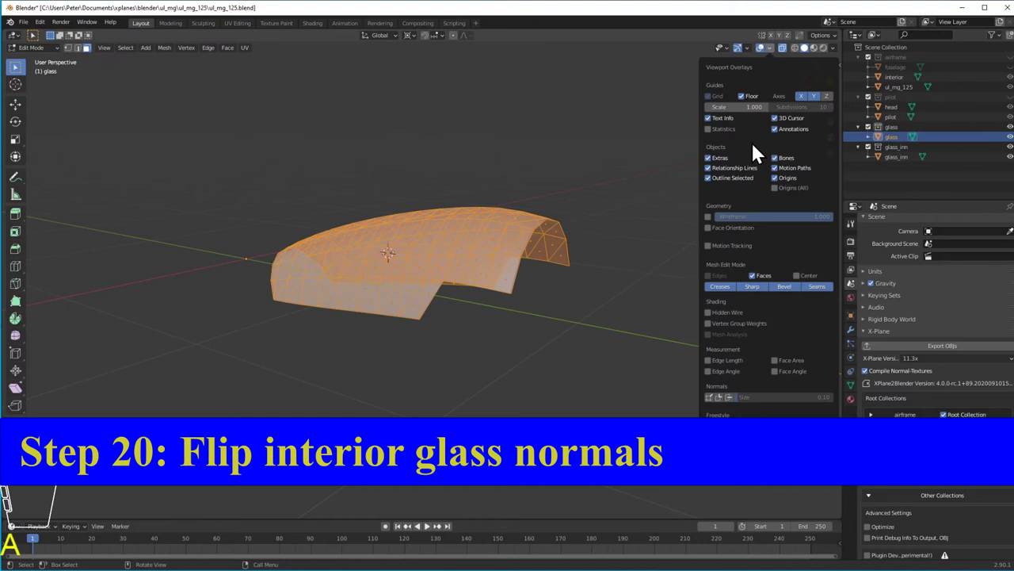
left_click(710, 397)
Flip the normals of the entire glass_inn mesh and save the file.
key("Tab")
left_click(894, 156)
key("Tab")
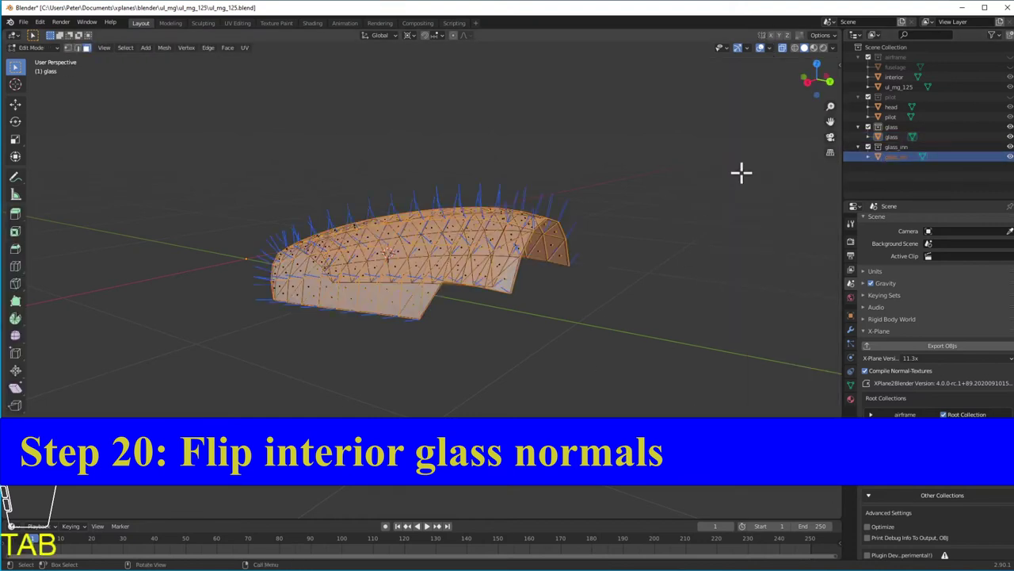
key("Tab")
key("Tab")
key("a")
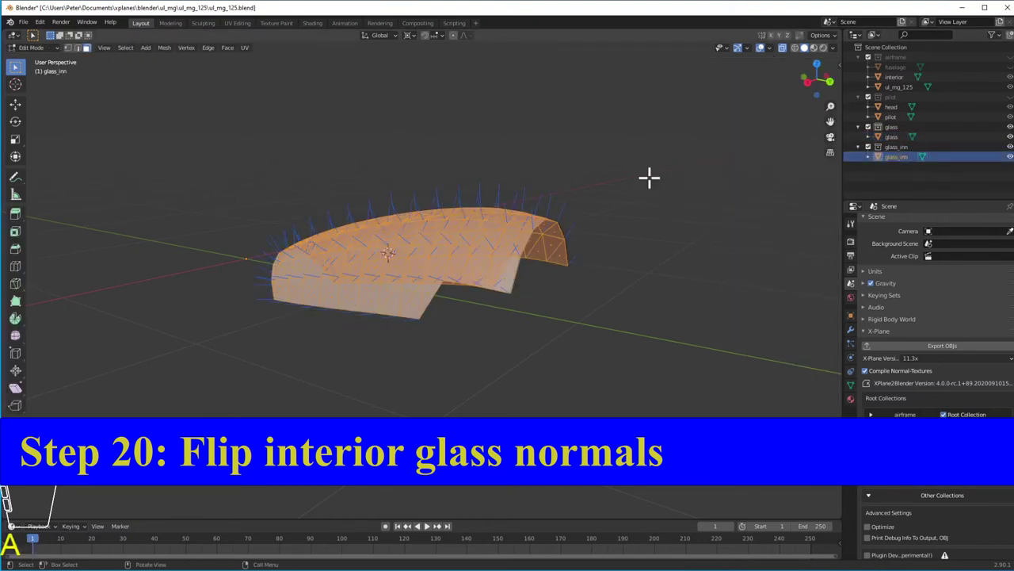
left_click(164, 47)
mouse_move(186, 226)
left_click(252, 226)
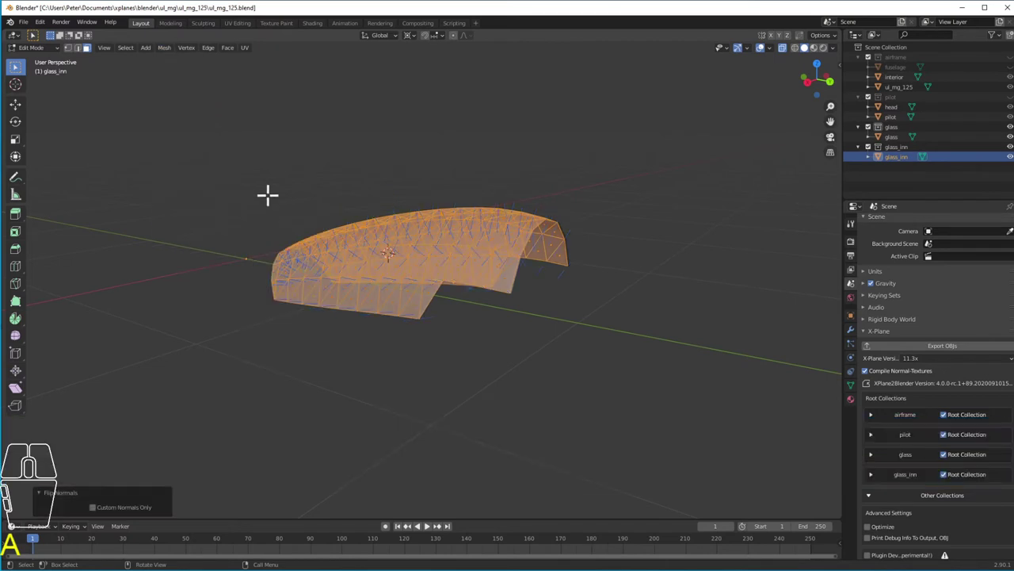
key("Tab")
key("ctrl+s")
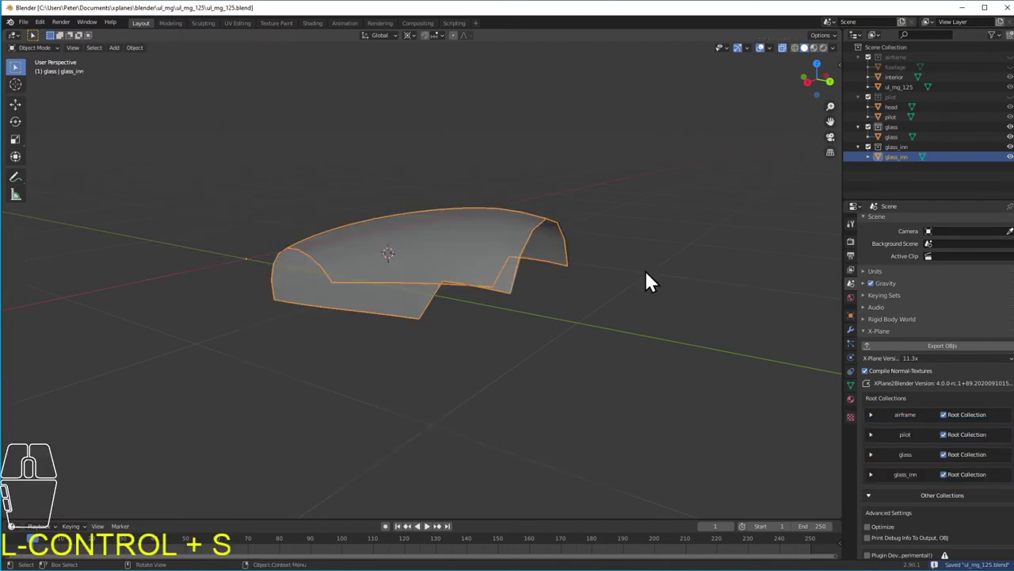
Show the airframe collection, the fuselage and the pilot collection again, and inspect the whole aircraft.
left_click(1009, 57)
left_click(1009, 66)
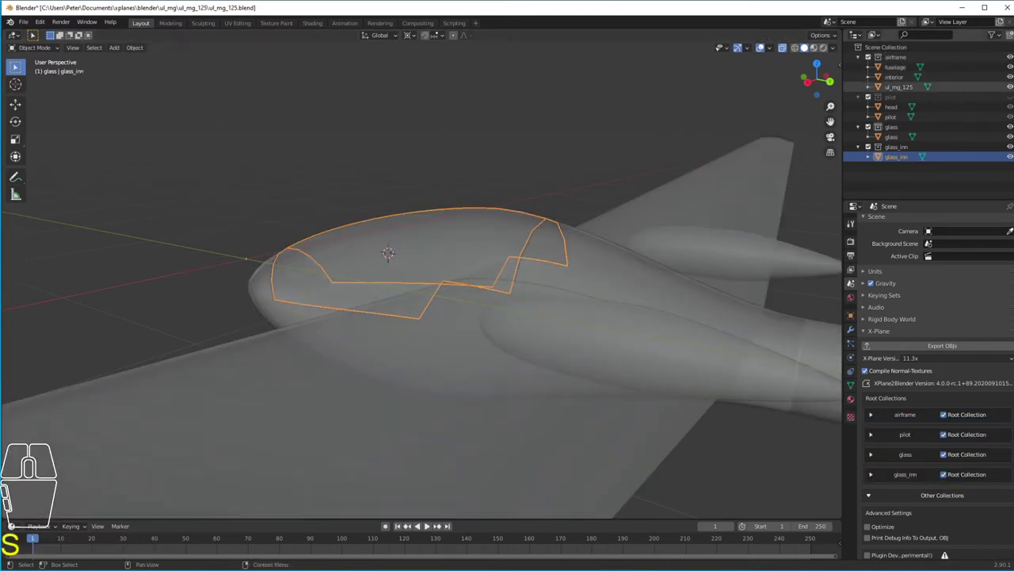
left_click(1009, 96)
middle_click_drag(238, 137, 296, 138)
left_click(297, 138)
scroll(520, 197, "down", 7)
middle_click_drag(591, 177, 455, 185)
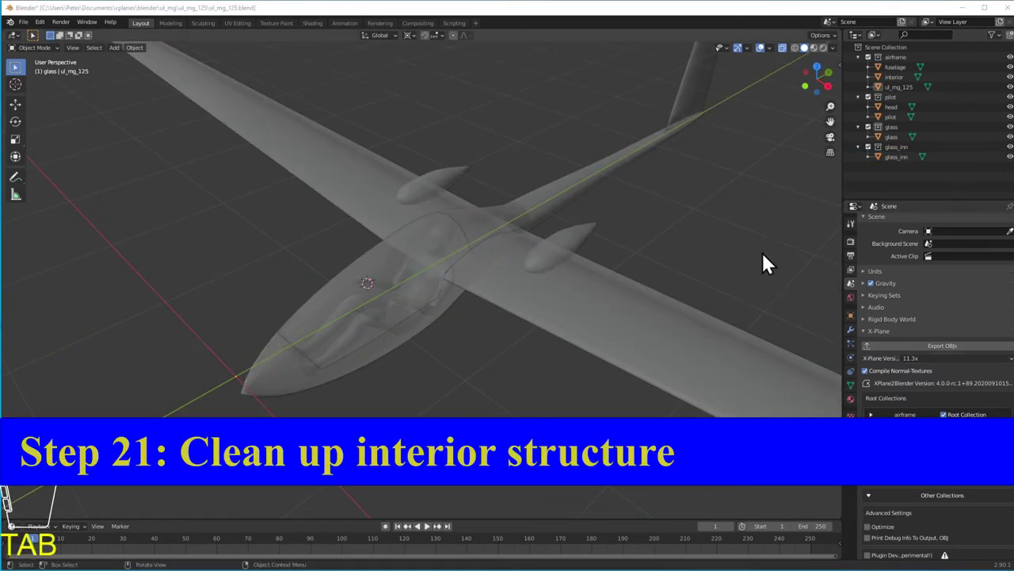
Turn off X-ray display and hide the glass and glass_inn collections.
left_click(782, 48)
left_click(1009, 127)
left_click(1009, 147)
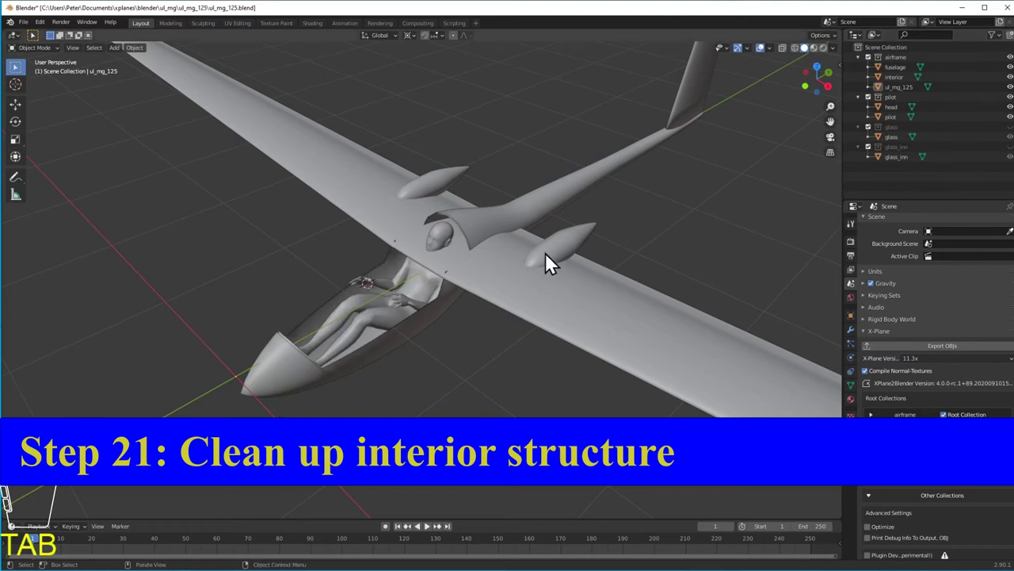
Open the ul_mg_125 wing mesh for editing, hide the normals, and view it from above with X-ray display on.
middle_click_drag(447, 252, 477, 250)
scroll(477, 250, "up", 3)
left_click(477, 249)
key("Tab")
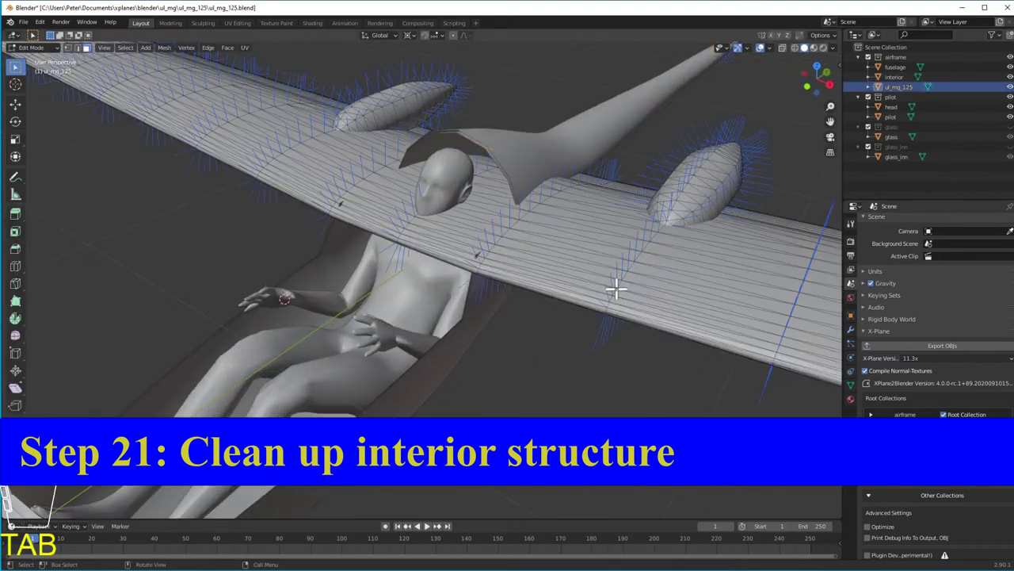
left_click(768, 48)
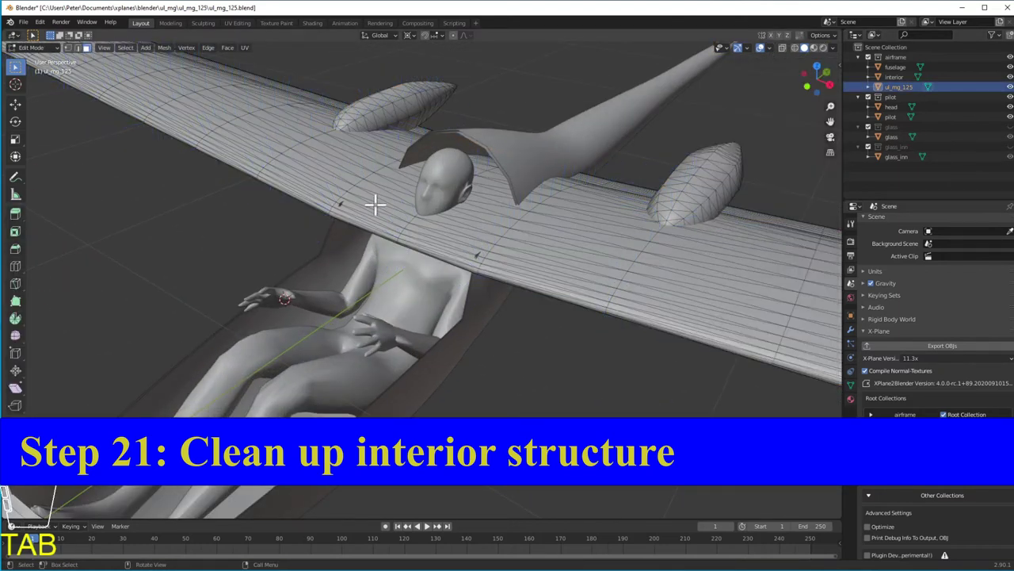
left_click(817, 67)
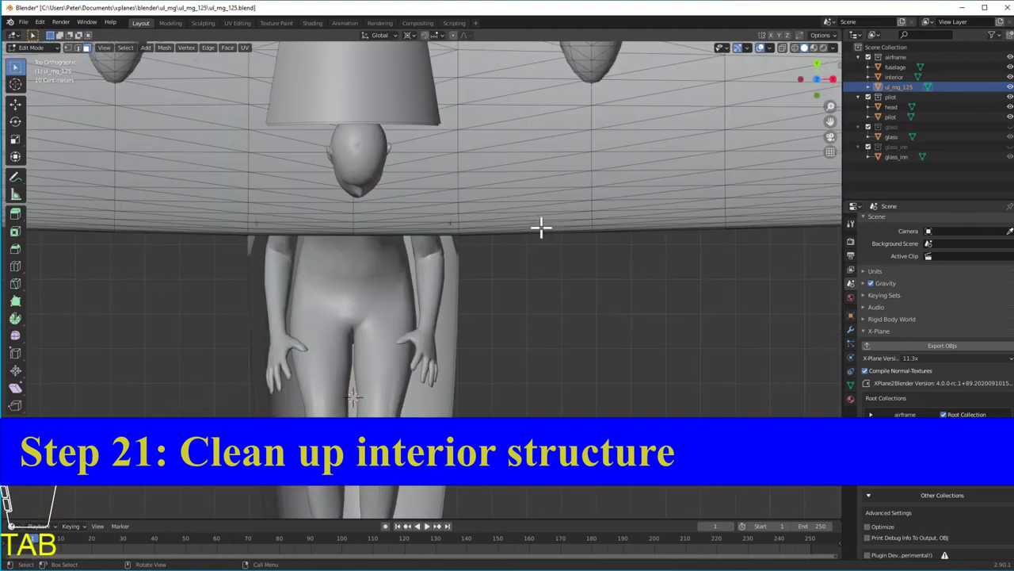
left_click(783, 49)
left_click(15, 266)
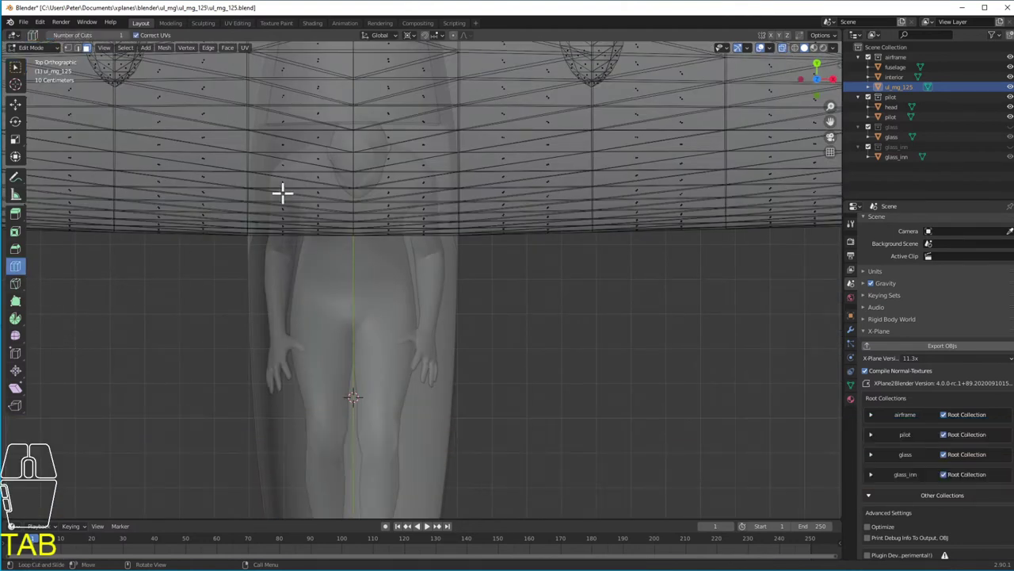
left_click(289, 228)
key("Escape")
Knife-cut an outline into the wing's centre section above the pilot, starting behind the leading edge and running to it, and leave mesh editing.
left_click(16, 283)
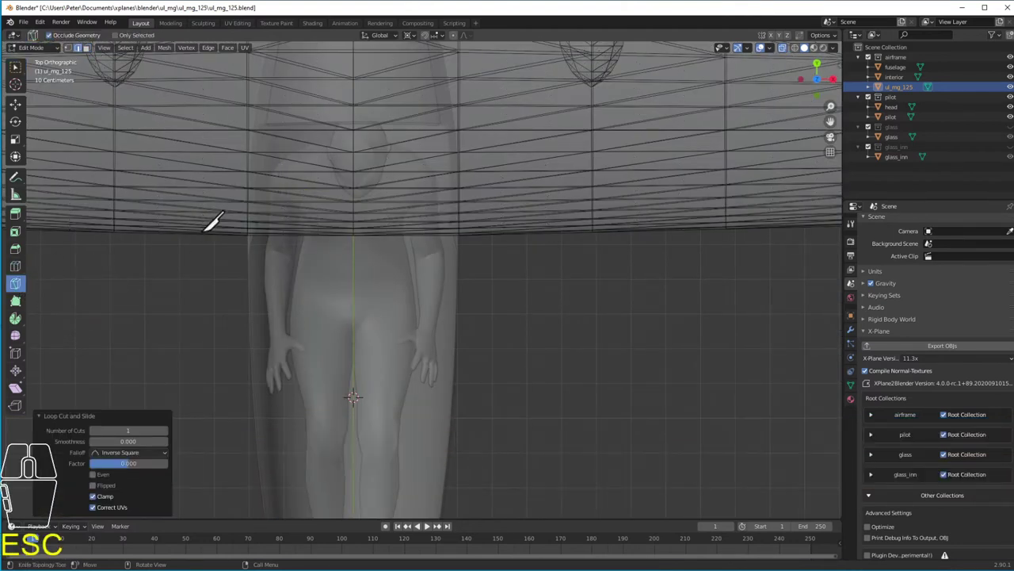
left_click(261, 130)
left_click(262, 234, "shift")
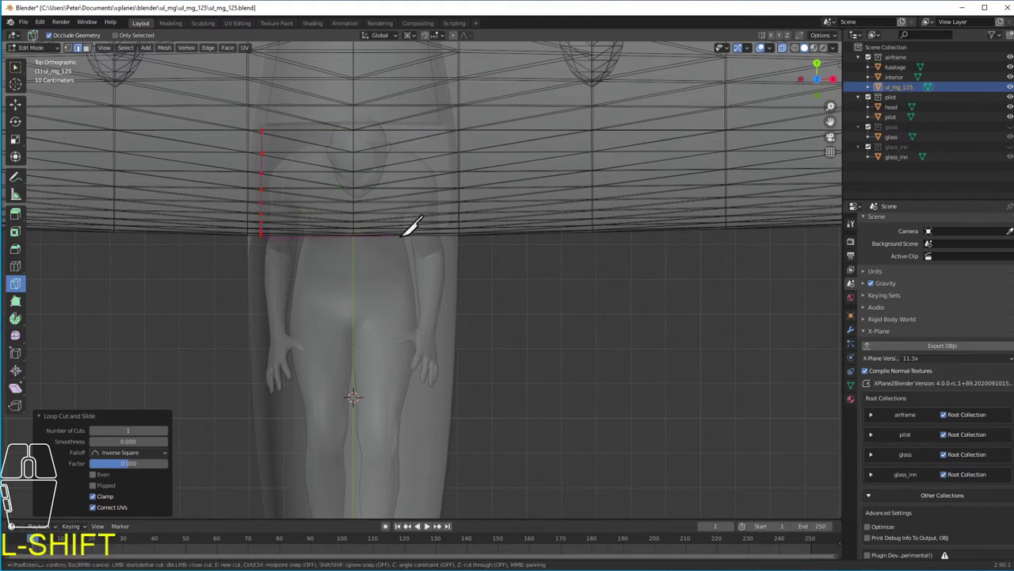
key("Return")
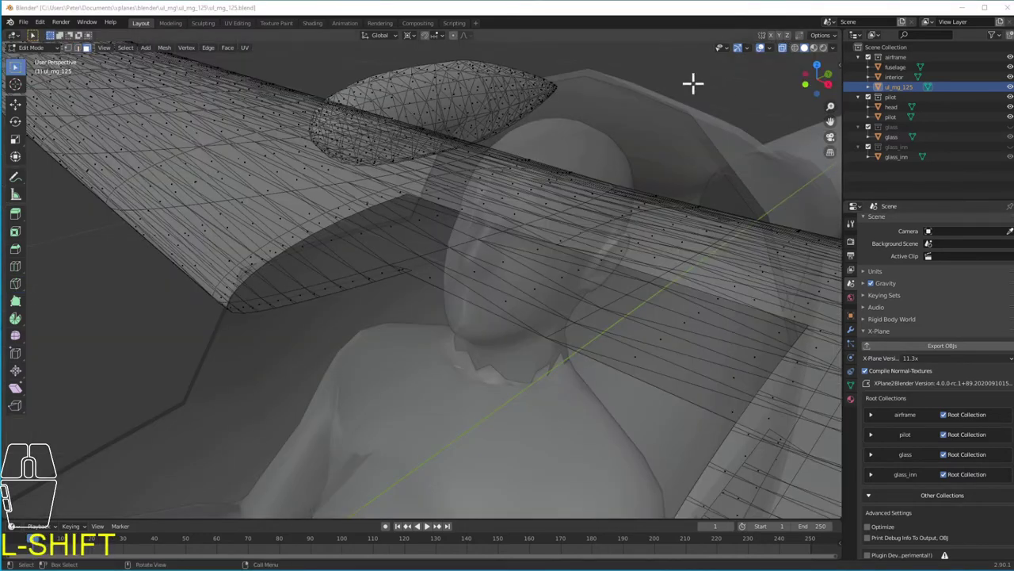
key("Tab")
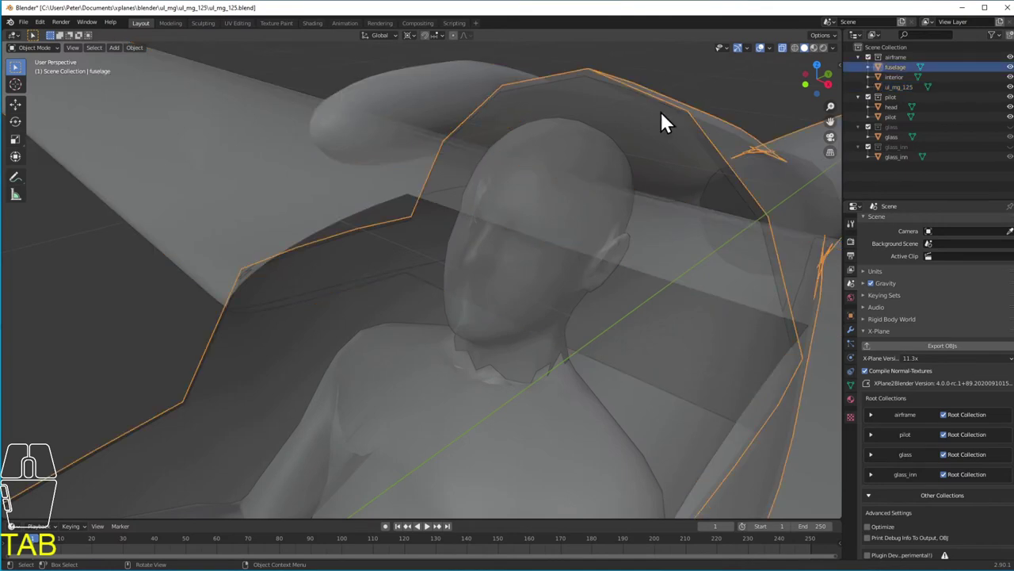
Edit the interior mesh and move four rim vertices on one side of the pilot onto the edge of the wing cutout.
left_click(889, 76)
key("Tab")
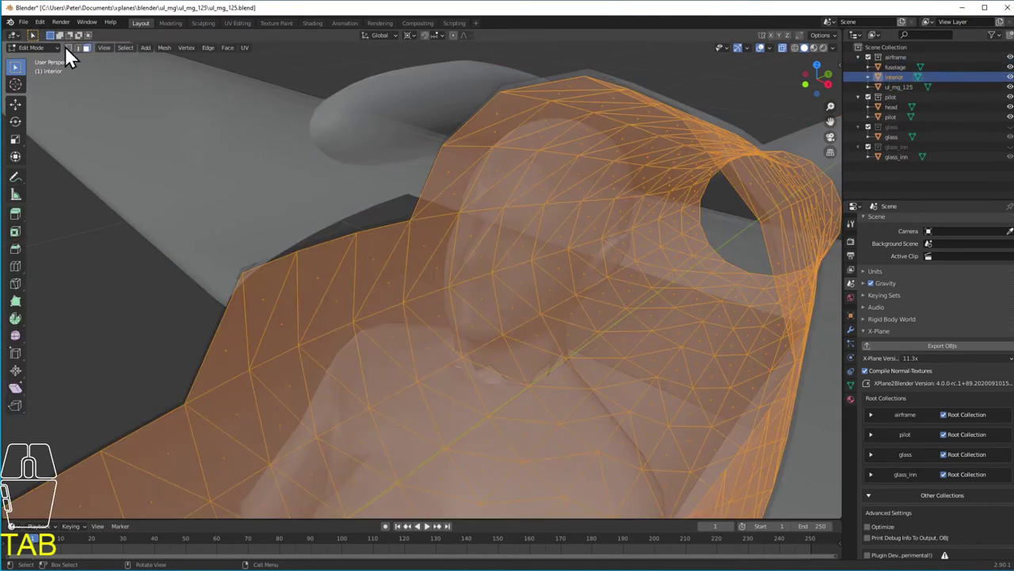
left_click(410, 222)
key("g")
left_click(396, 125)
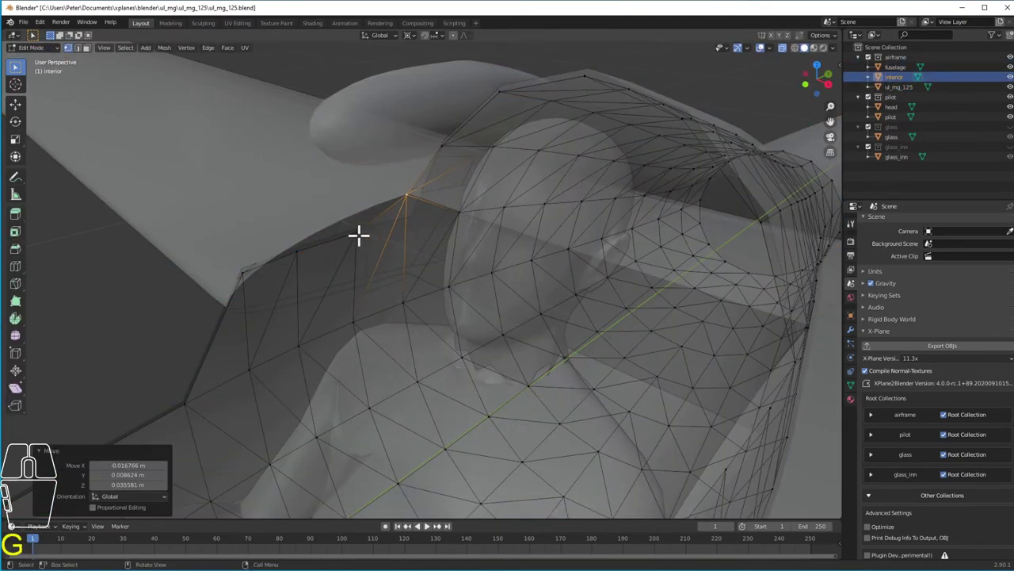
left_click(359, 235)
key("g")
left_click(344, 182)
left_click(298, 250)
key("g")
left_click(294, 238)
left_click(243, 276)
key("g")
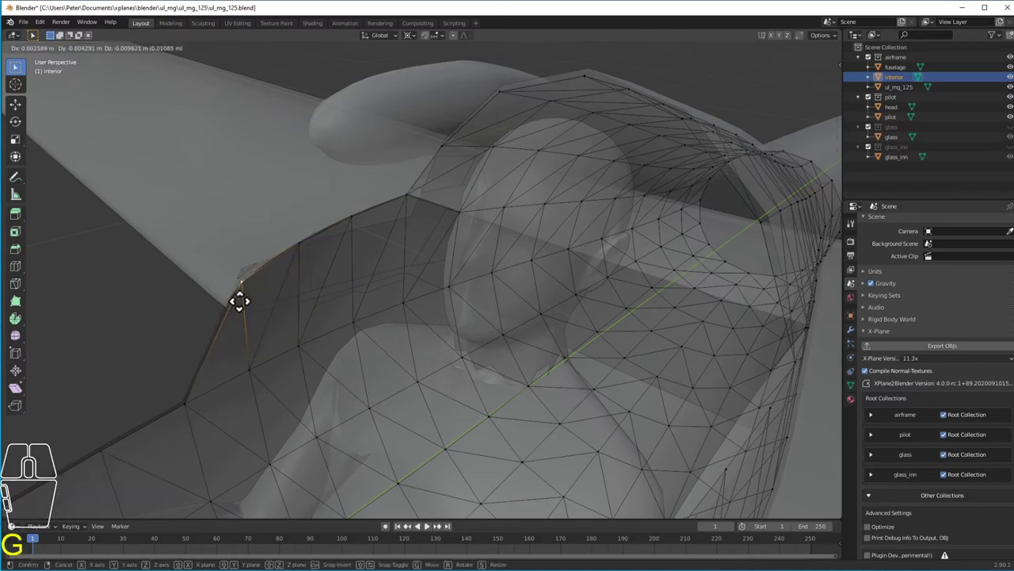
left_click(236, 305)
Move the interior mesh's rim vertices on the pilot's opposite side up to the edge of the wing cutout.
middle_click_drag(690, 377, 515, 292)
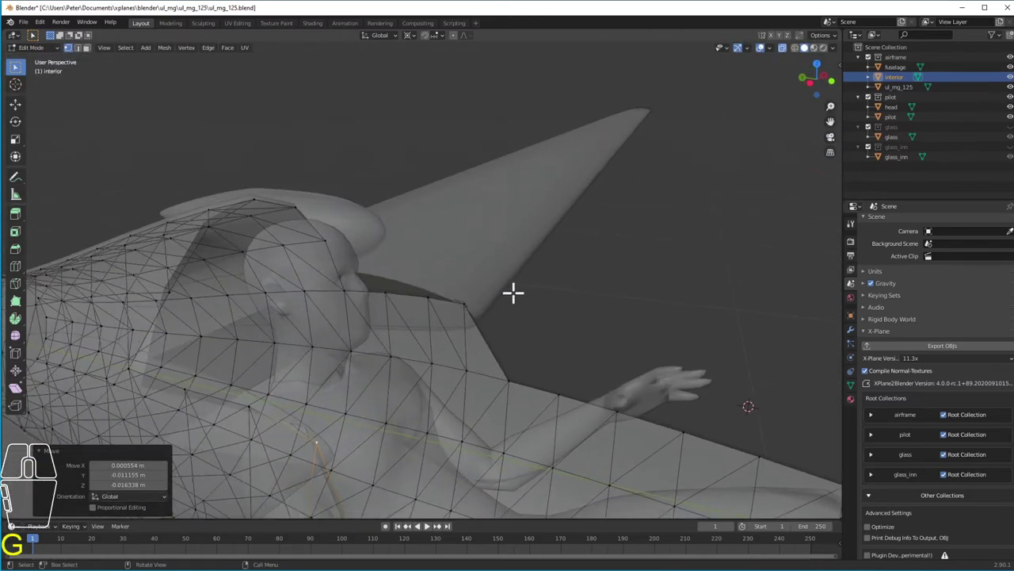
left_click(351, 288)
key("g")
left_click(384, 289)
key("g")
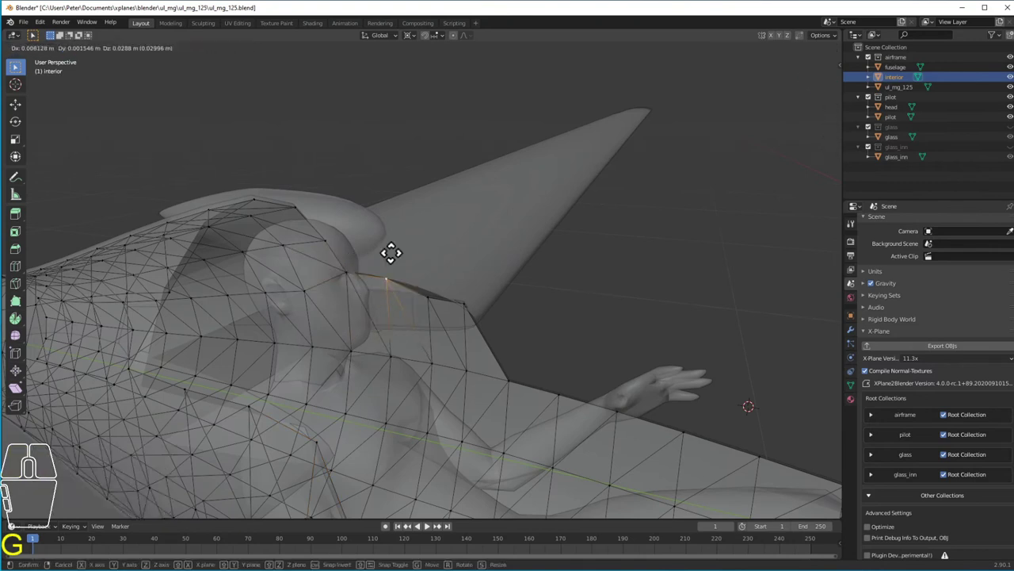
left_click(469, 310)
Finish editing the interior, open the fuselage mesh for editing, and start moving its rim vertices near the wing cutout.
middle_click_drag(470, 311, 410, 301)
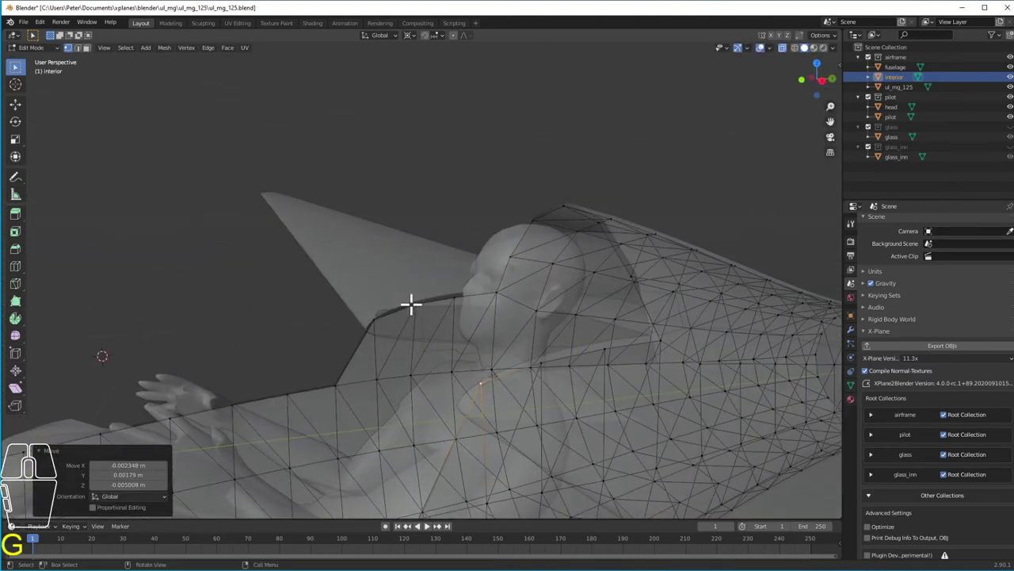
key("Tab")
left_click(483, 480)
left_click(548, 311)
key("Tab")
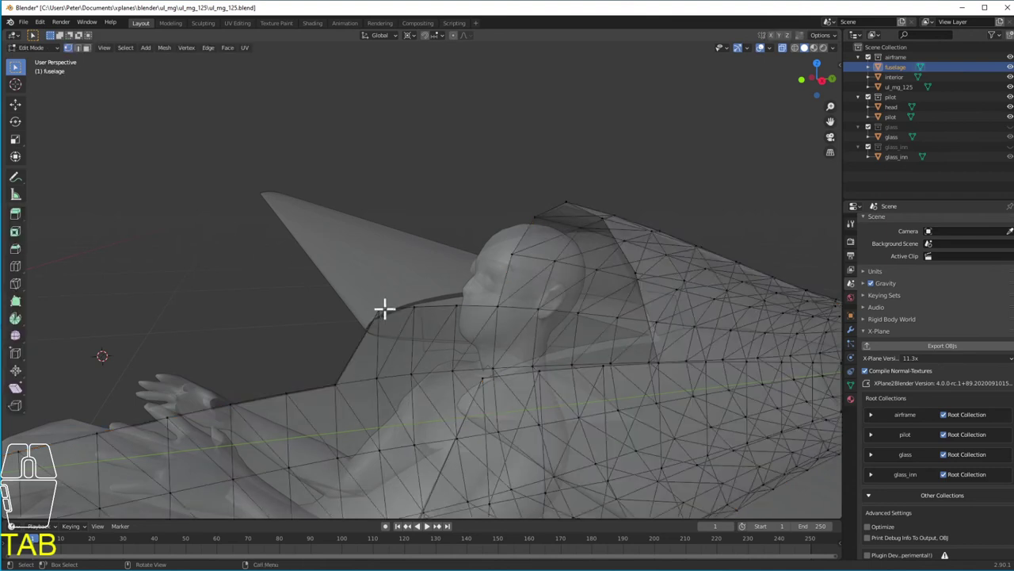
key("g")
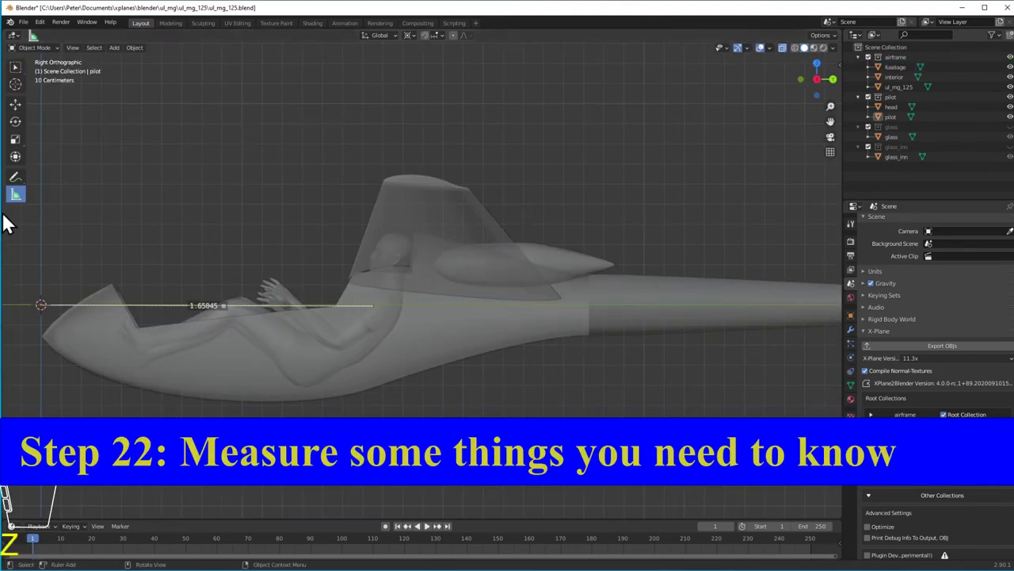
Measure the vertical distance from the pilot's head down to the aircraft's longitudinal axis.
left_click_drag(378, 255, 377, 305)
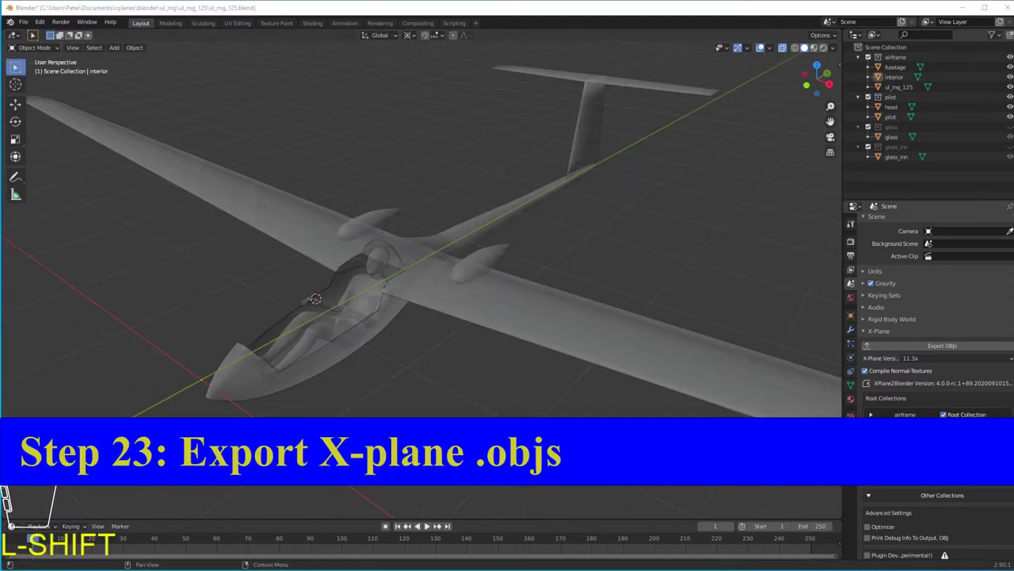
Show the glass and glass_inn collections again and inspect the complete aircraft.
left_click(1010, 127)
scroll(683, 275, "down", 4)
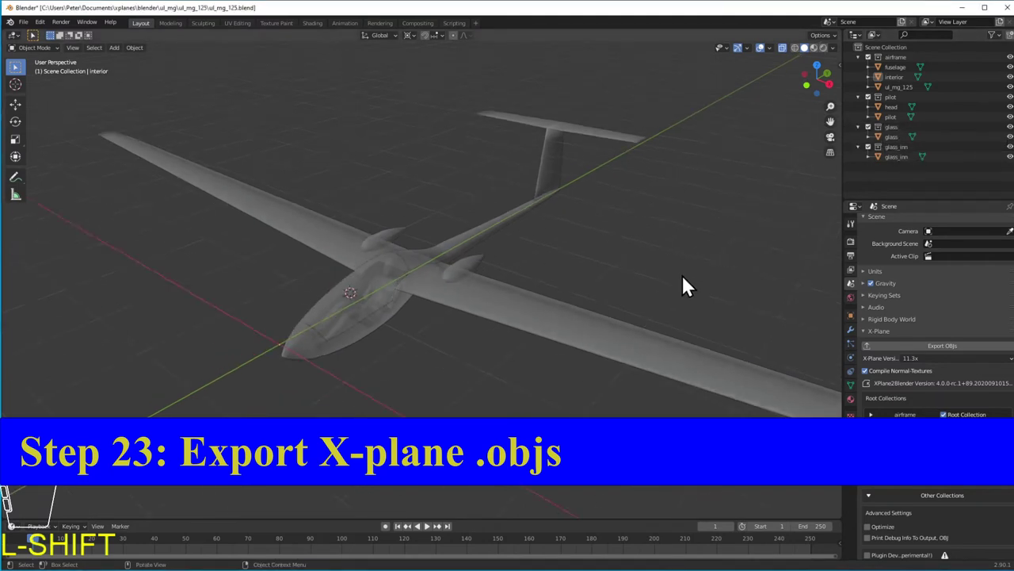
mouse_move(673, 272)
middle_mouse_down()
mouse_move(645, 266)
mouse_move(658, 267)
middle_mouse_up()
scroll(645, 266, "up", 4)
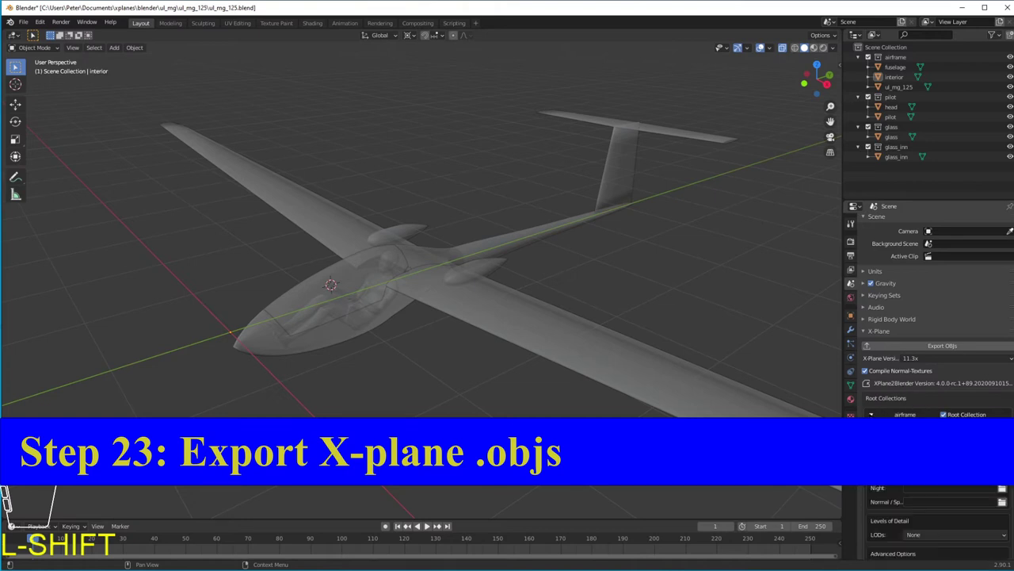
Review the export settings of the glass and glass_inn root collections and export the X-Plane OBJ files.
left_click(870, 454)
left_click(870, 454)
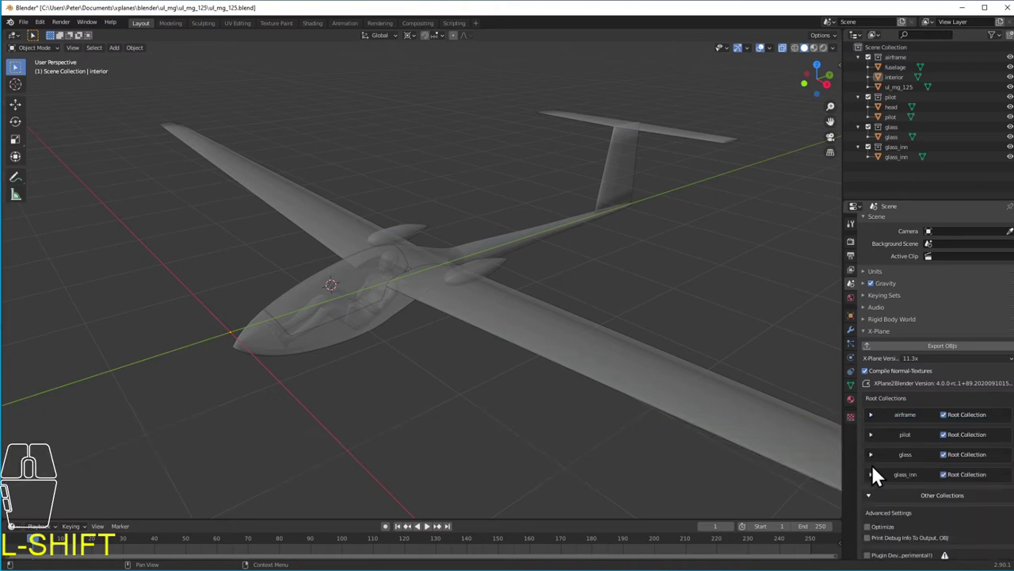
left_click(869, 474)
left_click(870, 474)
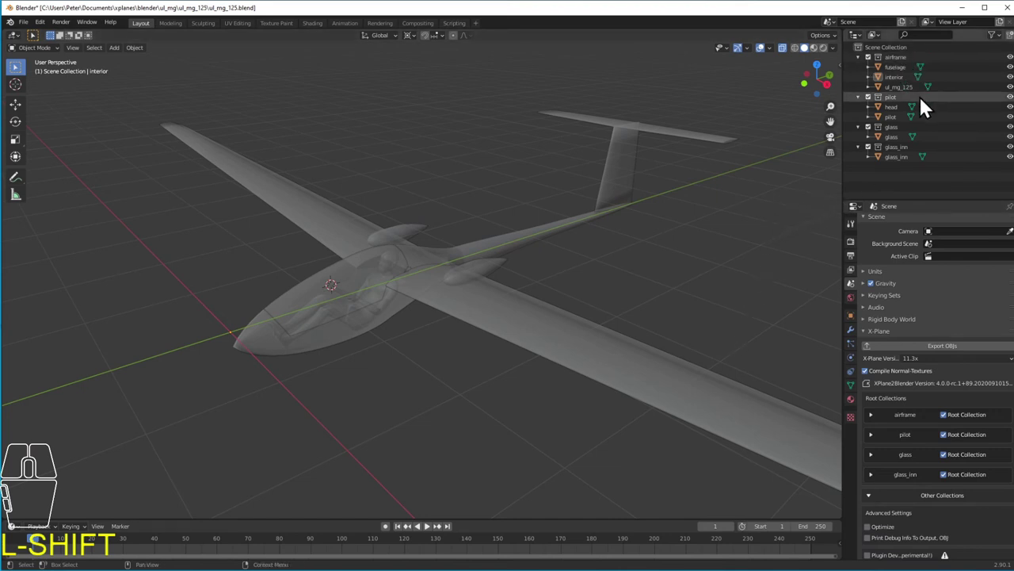
left_click(886, 346)
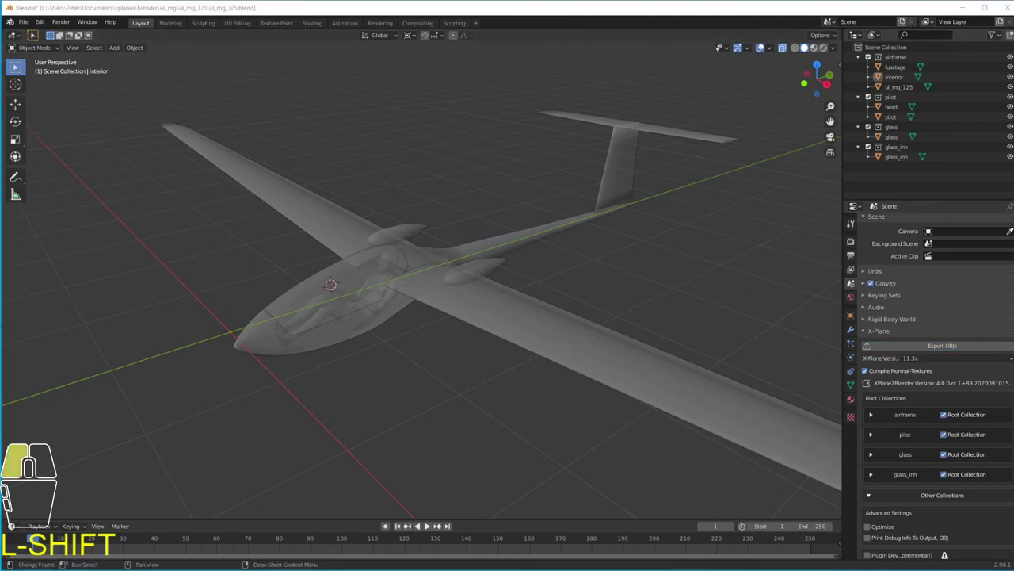
Switch to File Explorer and open the ul_mg_125 aircraft's objects folder under X-Plane 11 beside the export folder.
left_click(332, 569)
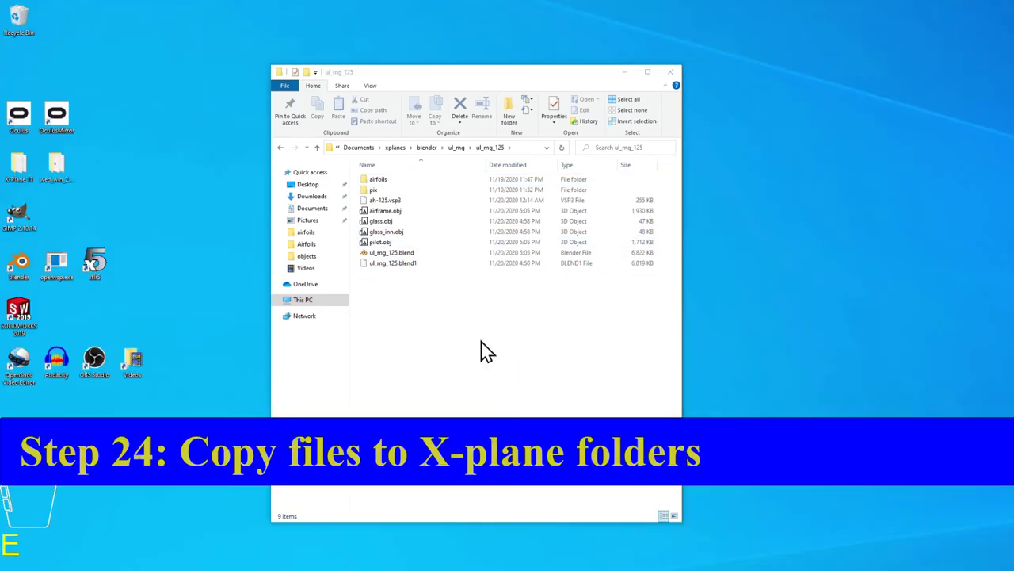
double_click(19, 166)
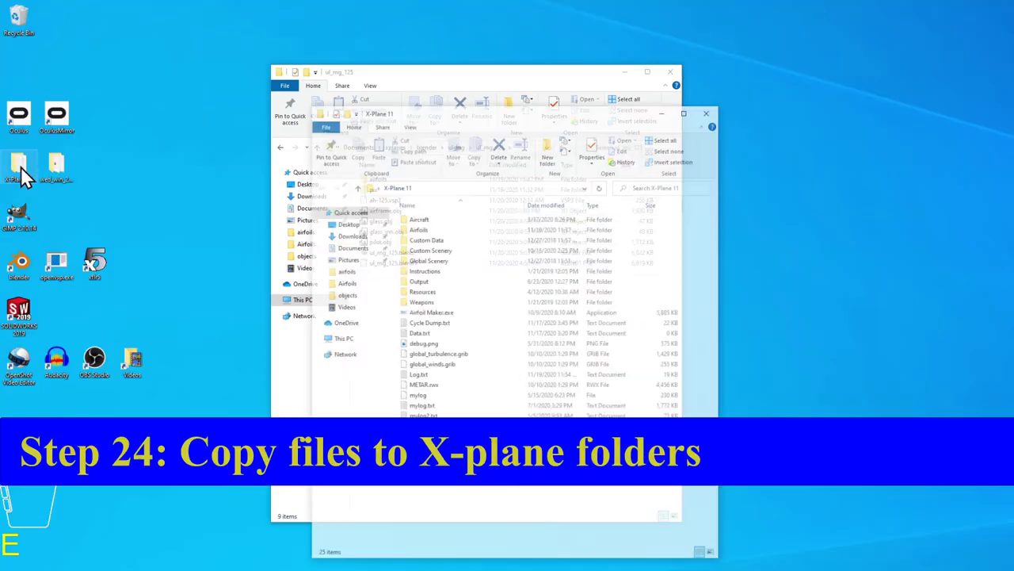
left_click(424, 240)
double_click(440, 242)
left_click_drag(463, 110, 733, 103)
double_click(683, 211)
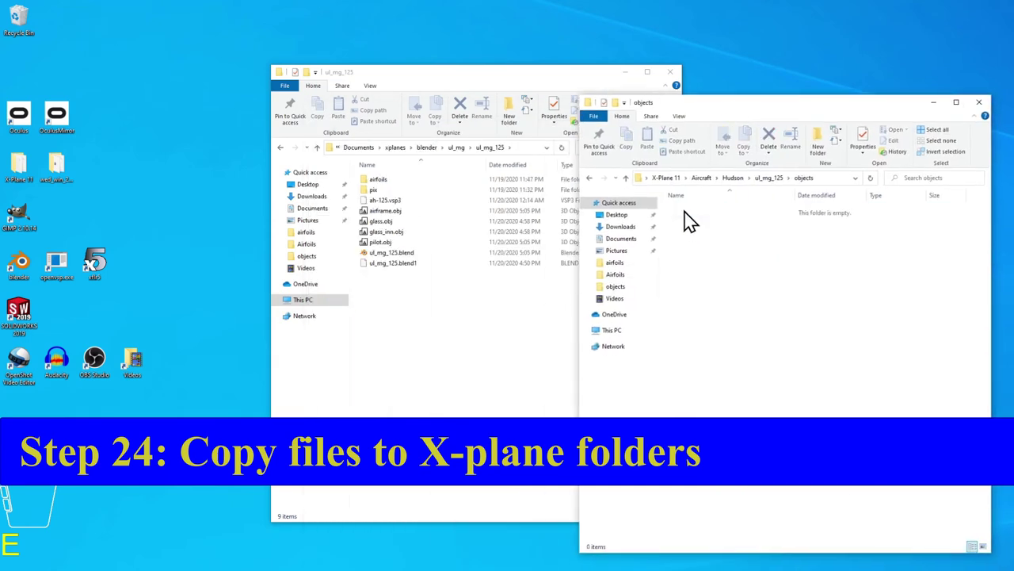
Copy airframe.obj, glass.obj, glass_inn.obj and pilot.obj into the aircraft's objects folder.
left_click(394, 210)
left_click(394, 242, "shift")
left_click_drag(420, 230, 759, 352)
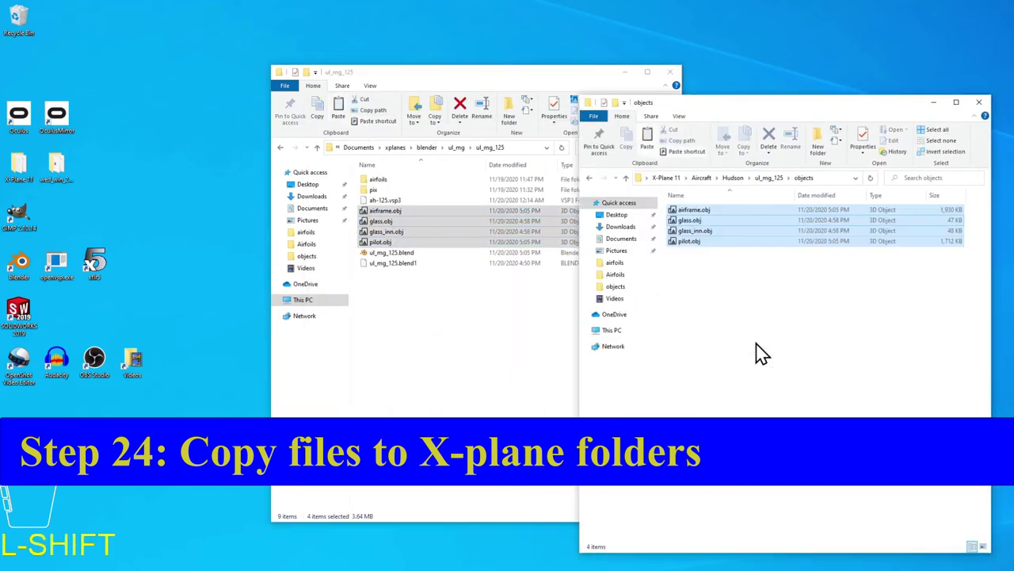
Copy airframe.png, glass.png and pilot.png from the pix folder into the aircraft's objects folder.
double_click(374, 190)
left_click(379, 202)
left_click(491, 190, "shift")
right_click(371, 193)
left_click(396, 401)
right_click(710, 306)
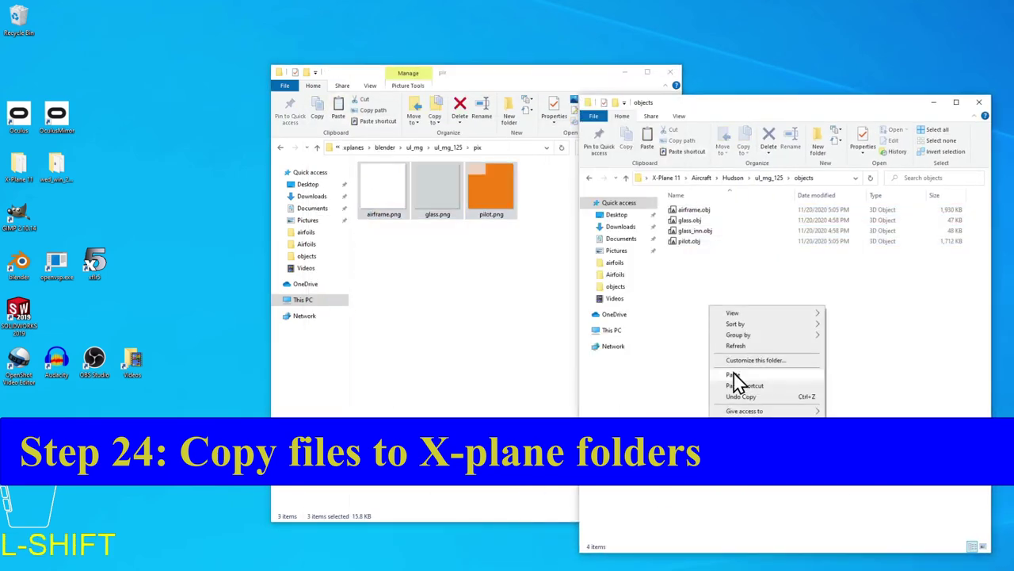
left_click(737, 380)
Return both windows to their ul_mg_125 folders and create a new folder named airfoils in the X-Plane one.
left_click(448, 147)
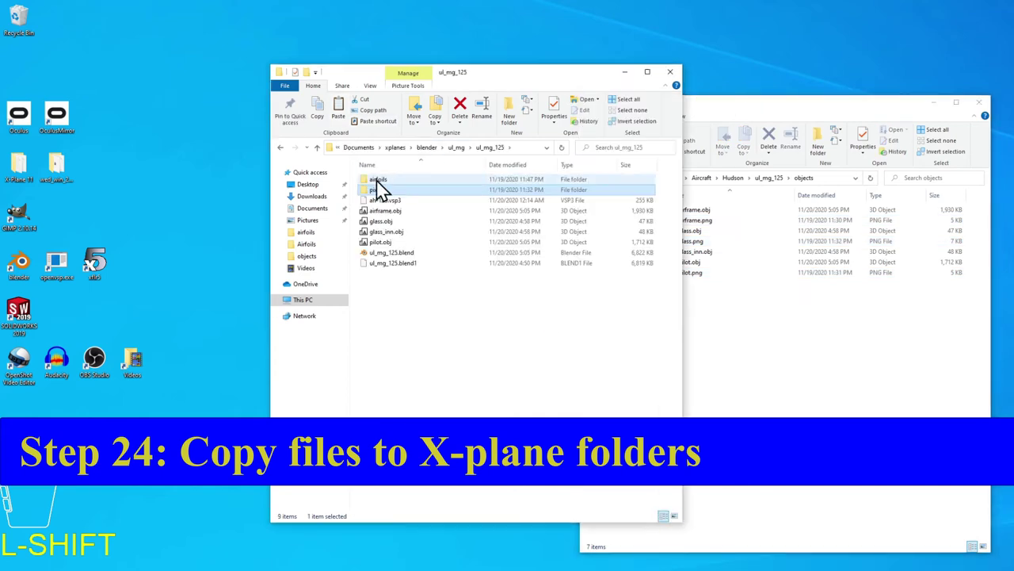
left_click(769, 178)
right_click(704, 257)
left_click(829, 381)
type("airfoils")
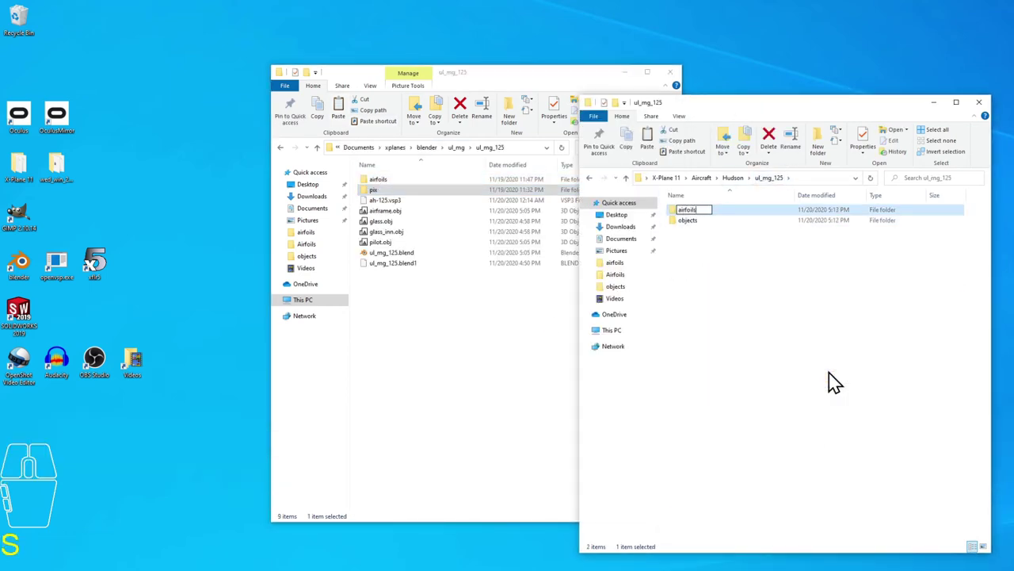
key("Return")
Copy the AH93K131_15 file from the source airfoils folder into the aircraft's new airfoils folder.
double_click(386, 181)
right_click(433, 192)
left_click(460, 296)
left_click(711, 256)
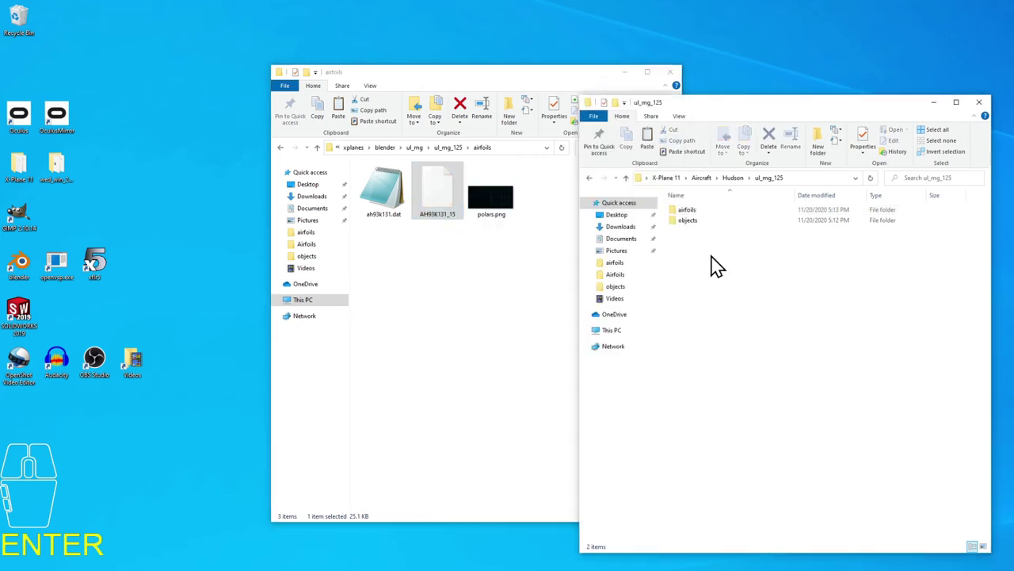
double_click(683, 211)
right_click(687, 226)
left_click(711, 295)
Go back to the aircraft's objects folder and open glass.obj in Notepad.
left_click(768, 178)
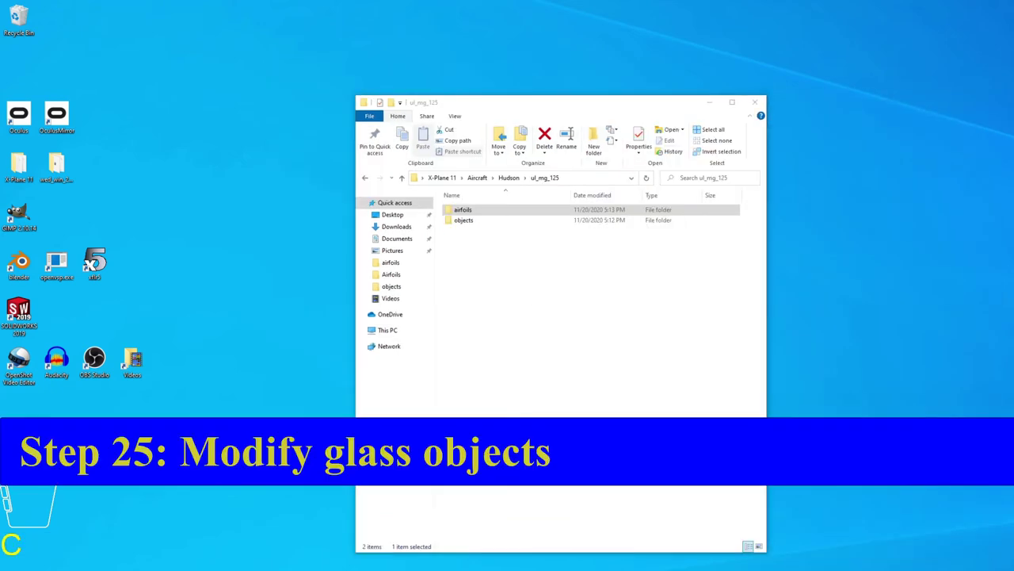
double_click(464, 221)
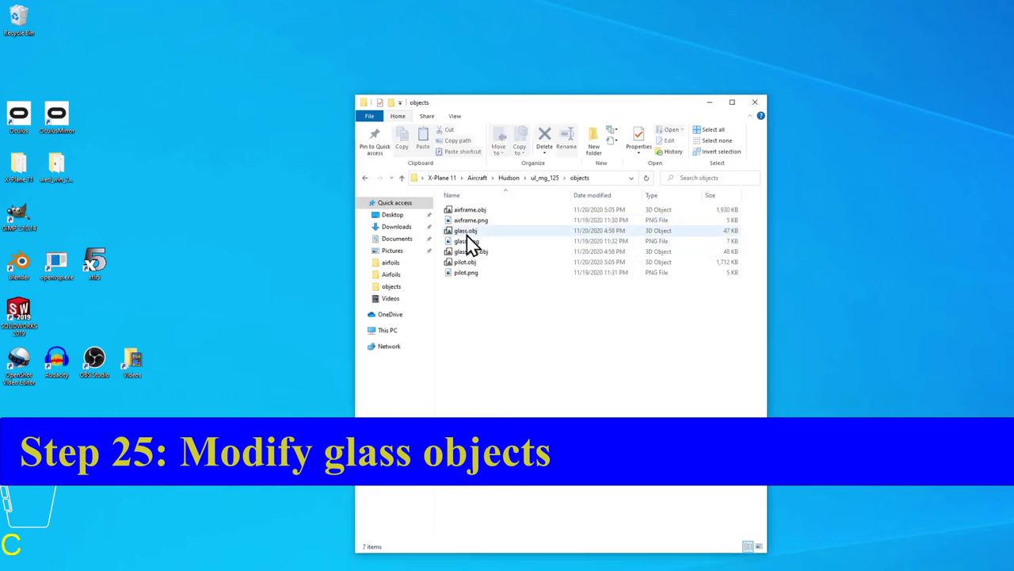
right_click(467, 233)
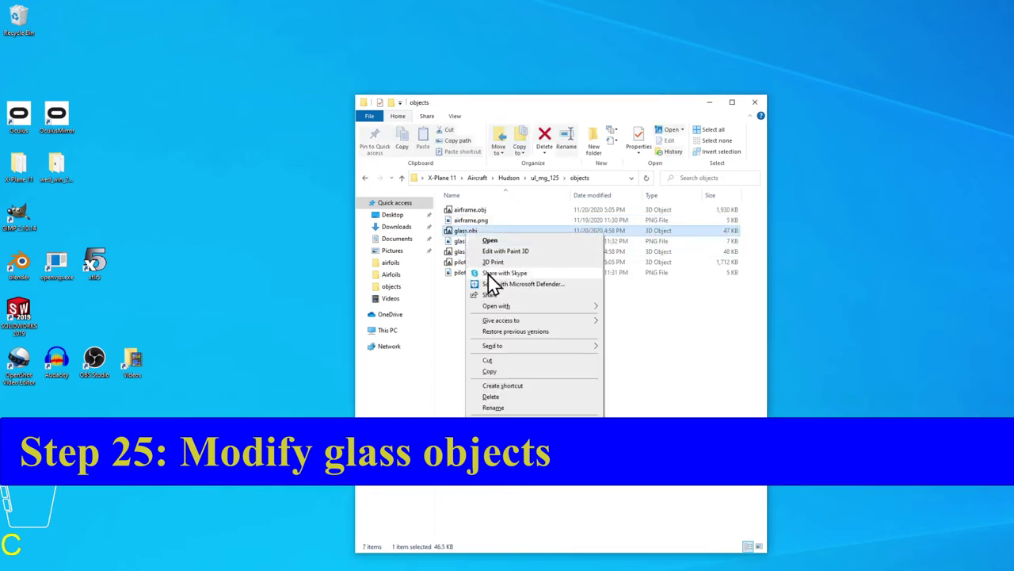
mouse_move(573, 308)
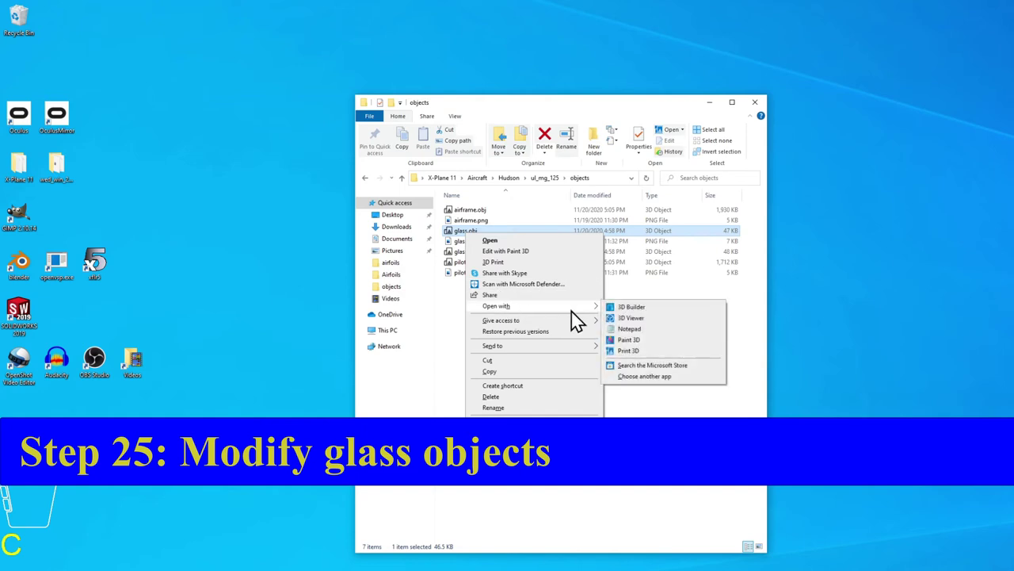
left_click(626, 331)
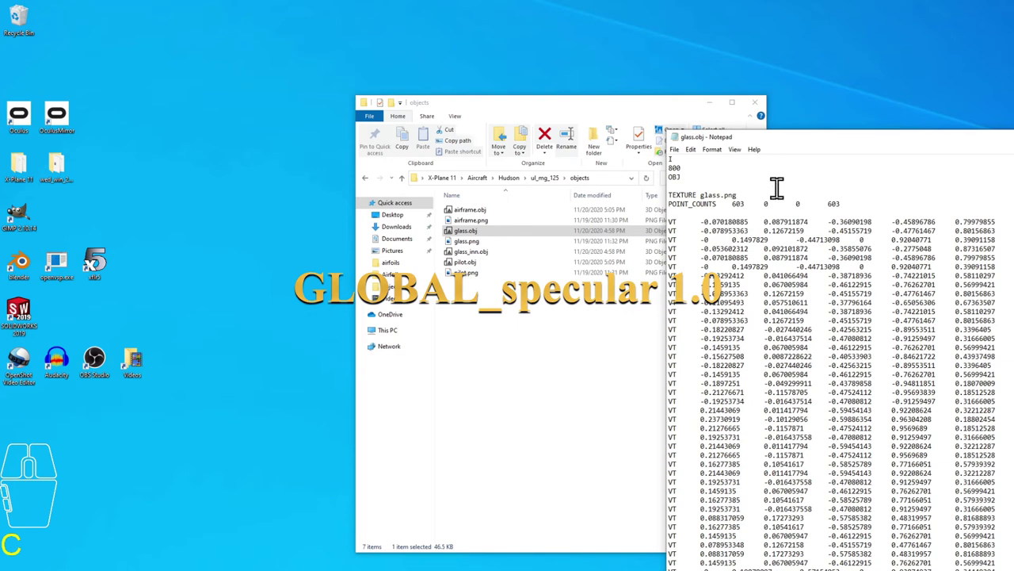
Add the lines GLOBAL_specular 1.0 and BLEND_GLASS directly below the TEXTURE line in glass.obj.
key("Return")
type("GLOBAL_specular 1.0 BLEND_GLASS")
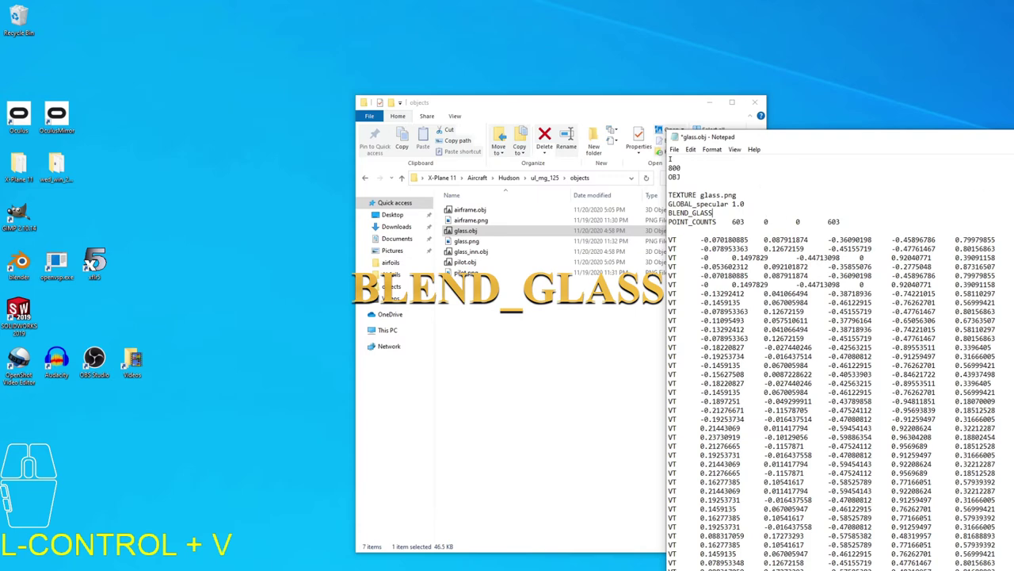
Delete the ATTR_shiny_rat 0.5 line near the end of glass.obj, then save and close the file.
scroll(840, 362, "down", 20)
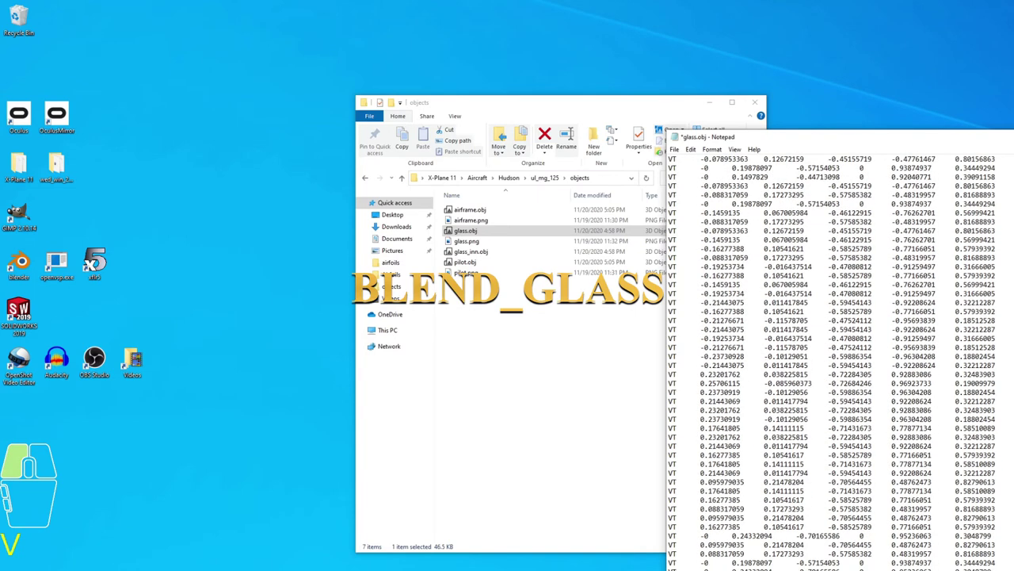
left_click_drag(1013, 137, 785, 111)
left_click_drag(936, 179, 935, 540)
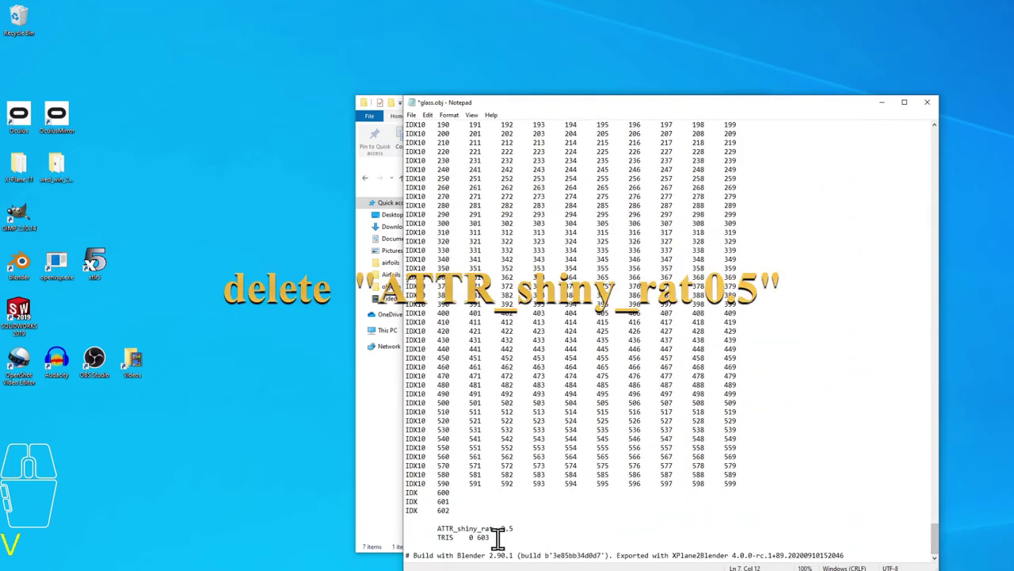
left_click_drag(406, 529, 408, 537)
key("Delete")
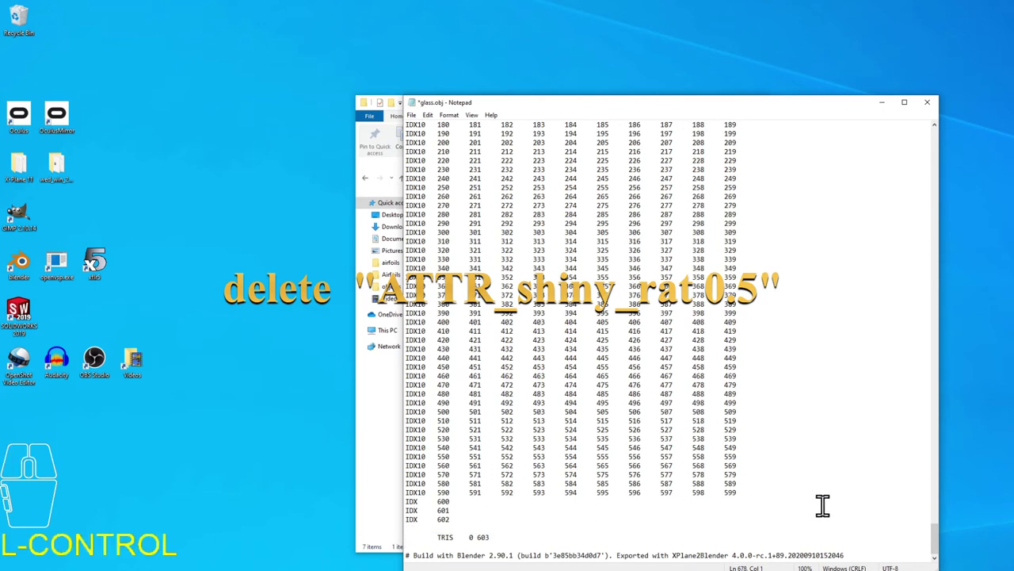
key("ctrl+s")
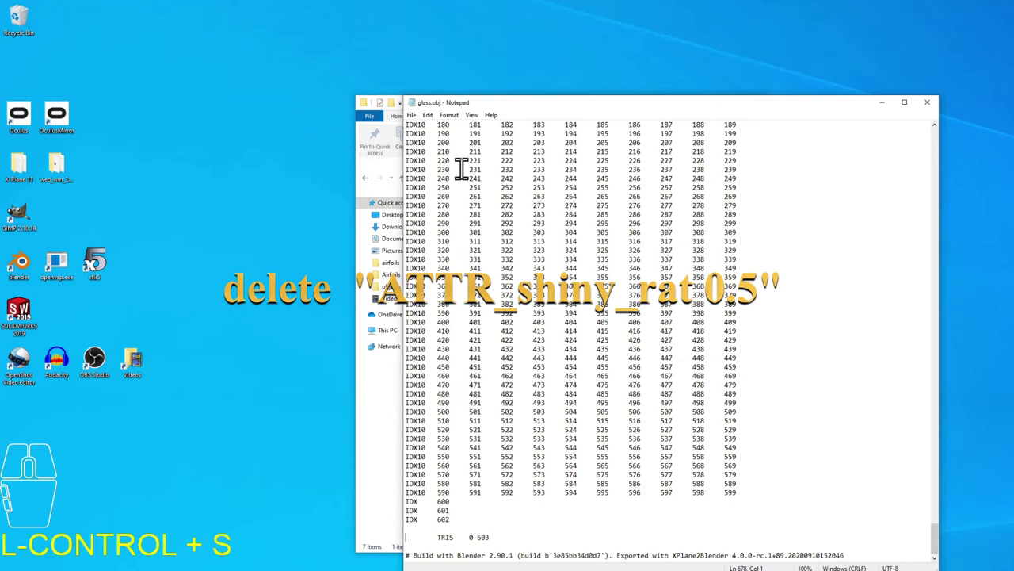
left_click(932, 109)
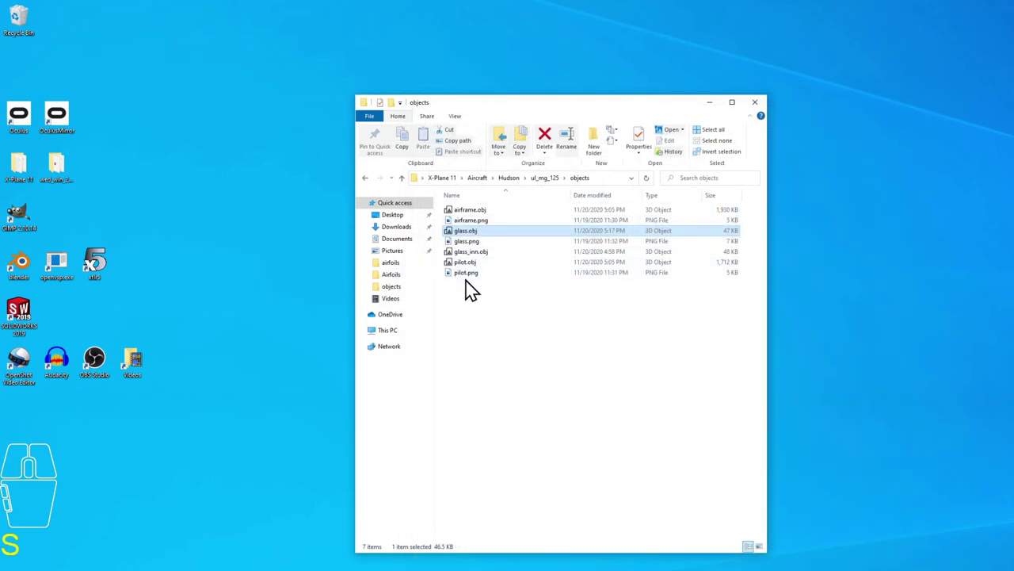
Open glass_inn.obj in Notepad and paste the copied GLOBAL_specular 1.0 and BLEND_GLASS lines into its header.
left_click(468, 252)
right_click(468, 252)
mouse_move(489, 312)
left_click(674, 342)
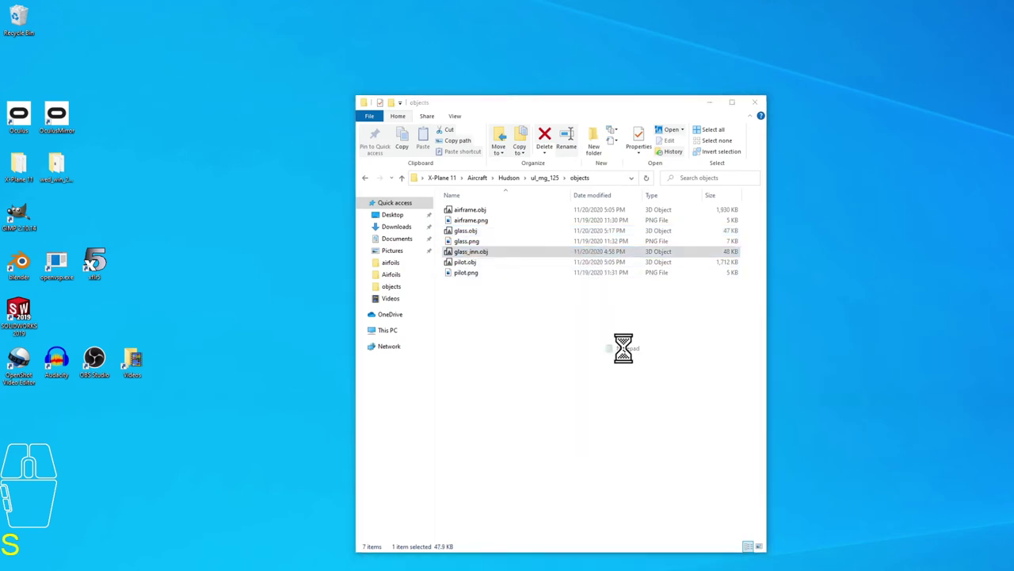
key("ctrl+v")
Delete the ATTR_shiny_rat line from glass_inn.obj, save and close it, and return to the ul_mg_125 folder.
left_click_drag(935, 147, 912, 544)
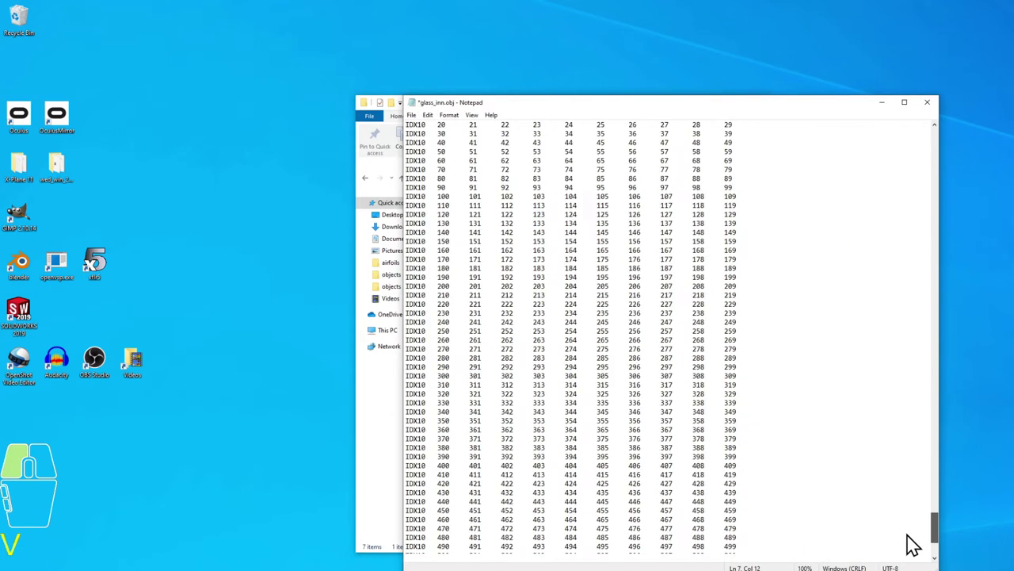
left_click_drag(405, 528, 404, 537)
key("Delete")
key("ctrl+s")
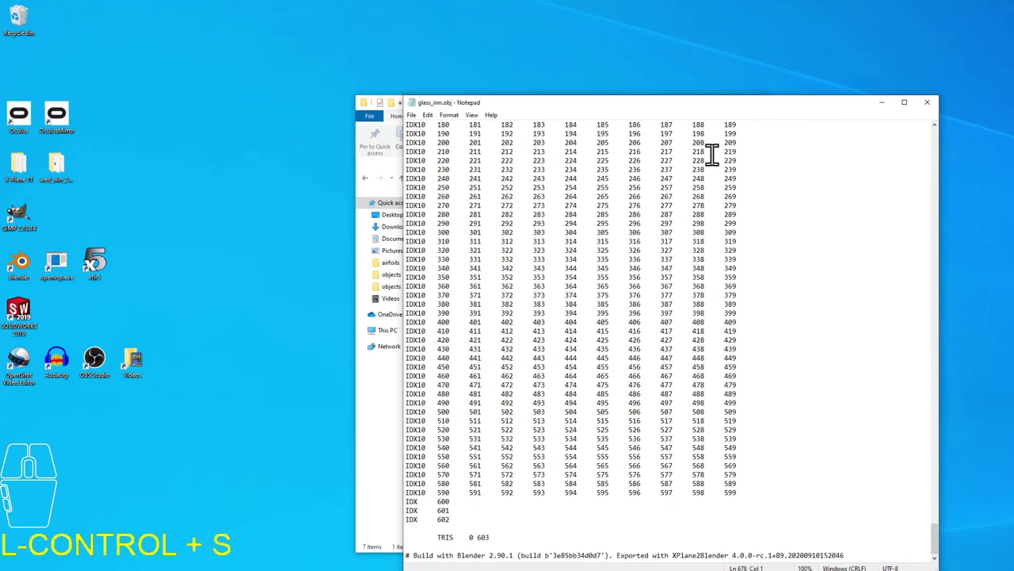
left_click(927, 102)
left_click(545, 177)
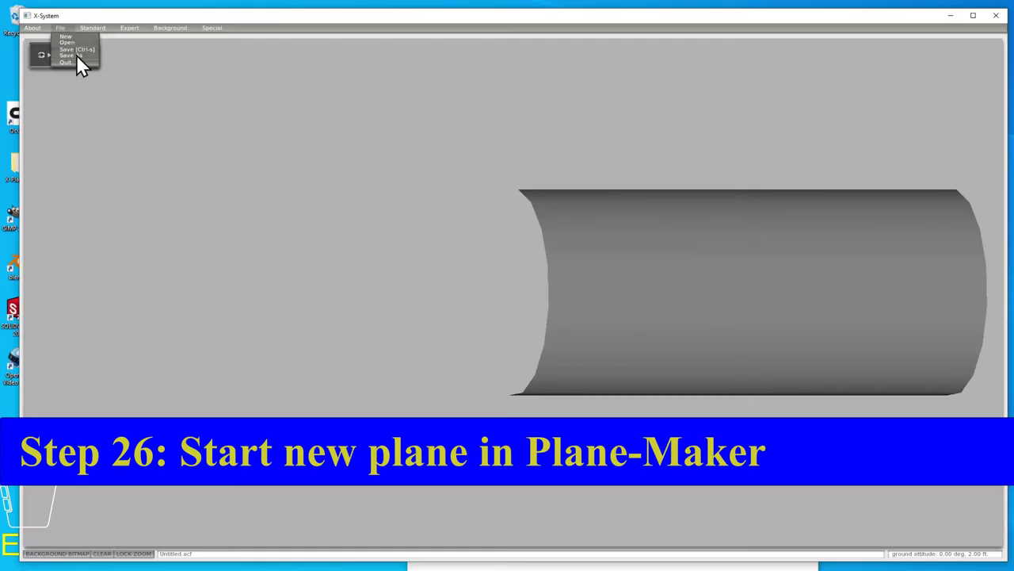
Switch to Plane Maker and save the new plane as ul_mg_125 in the aircraft's ul_mg_125 folder, acknowledging the Vne warning.
left_click(77, 55)
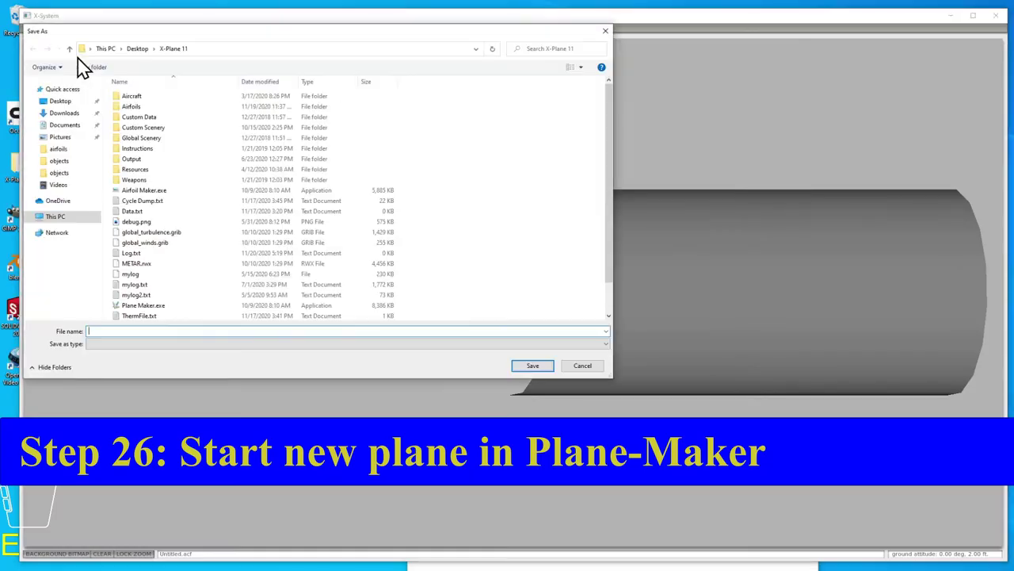
double_click(127, 97)
double_click(146, 106)
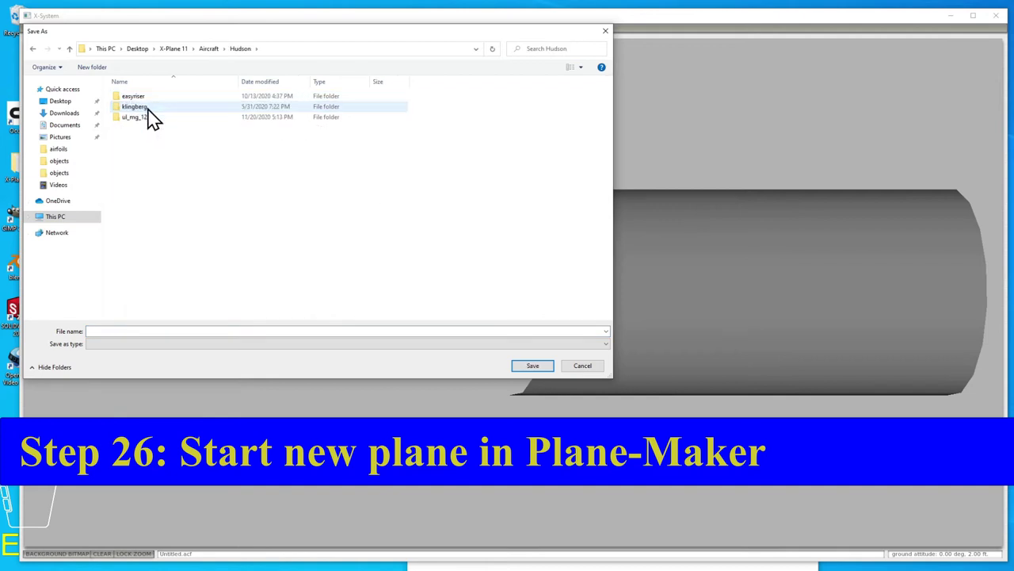
double_click(148, 106)
left_click(126, 331)
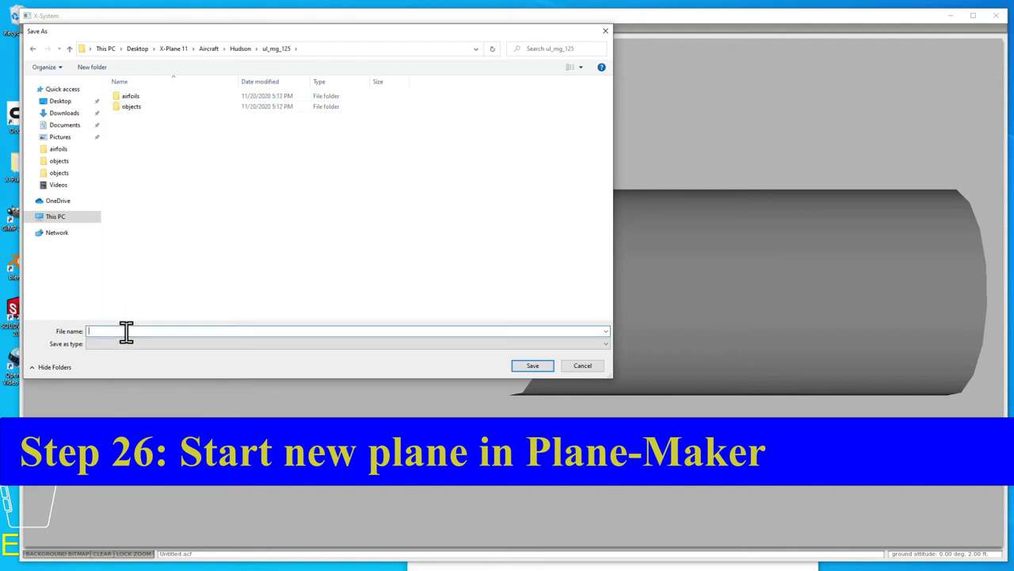
type("ul_mg_125")
left_click(532, 366)
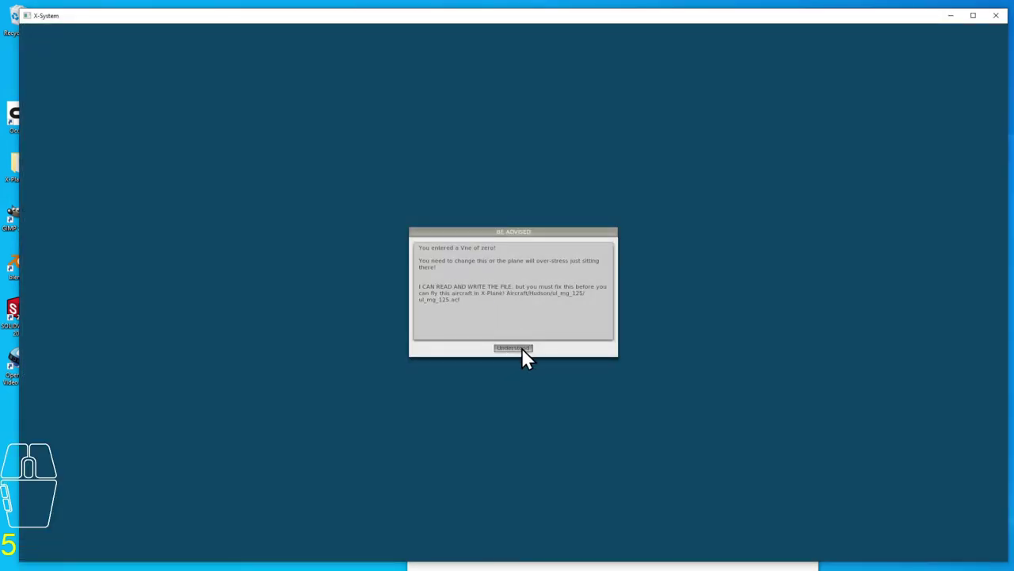
left_click(521, 350)
Fill in the Author settings with the plane name "ul mg 125 test", the author's full name and the Glider category.
left_click(93, 35)
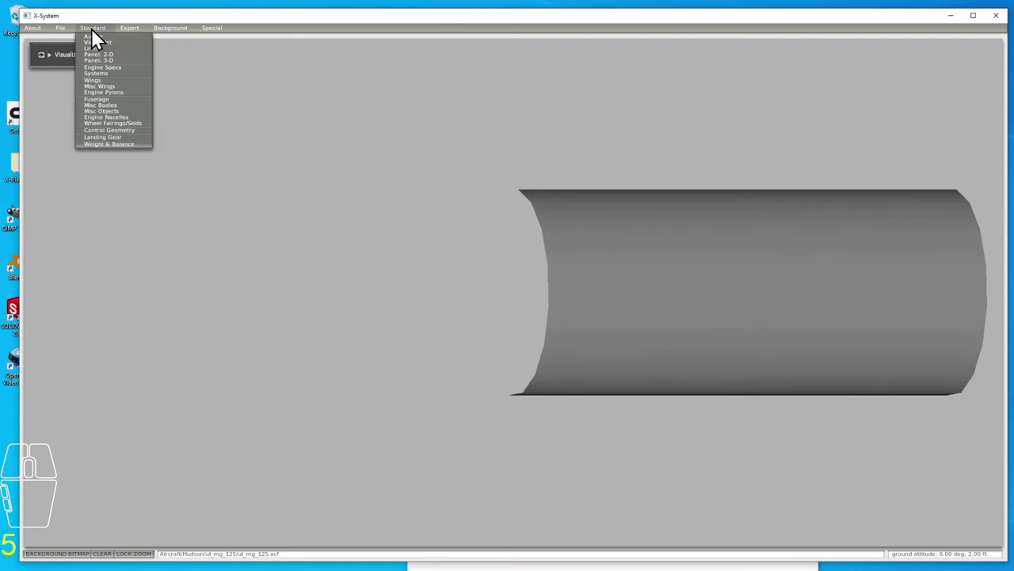
left_click(101, 40)
type("ul mg 125 test")
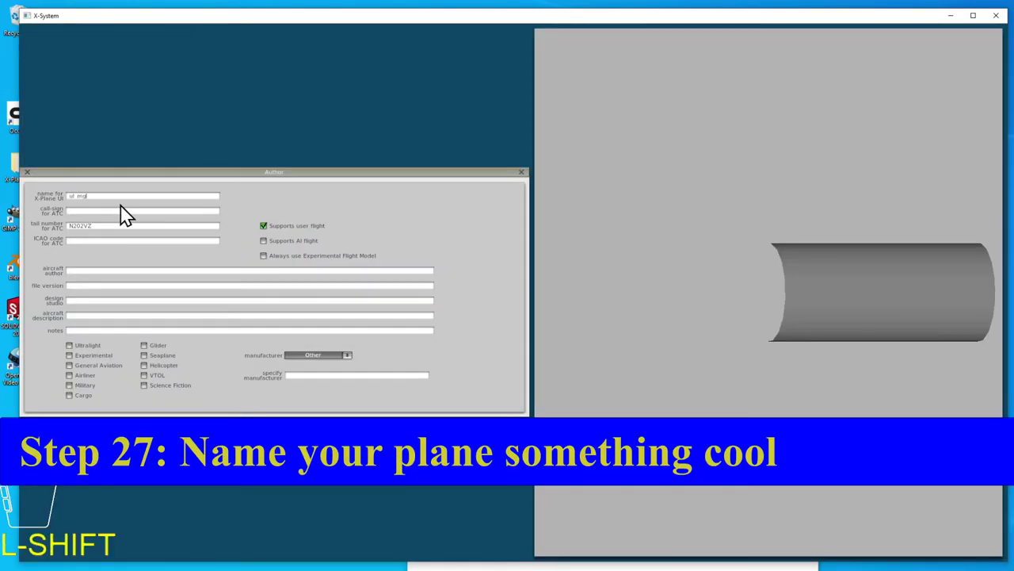
left_click(115, 272)
type("Peter Hudson")
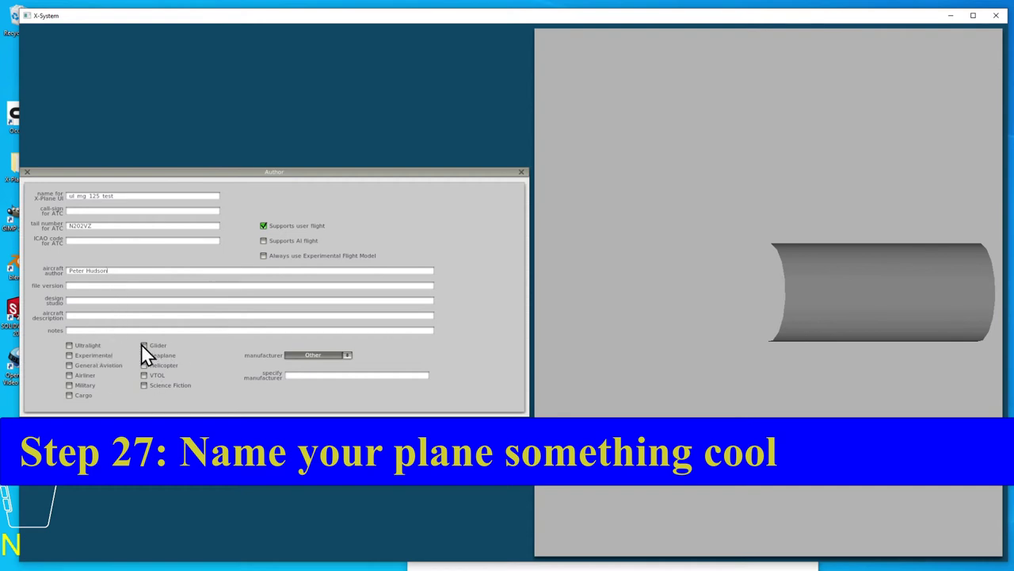
left_click(143, 346)
left_click(27, 172)
Open the aircraft's Viewpoint settings with the airspeed limits and pilot viewpoint values.
left_click(92, 29)
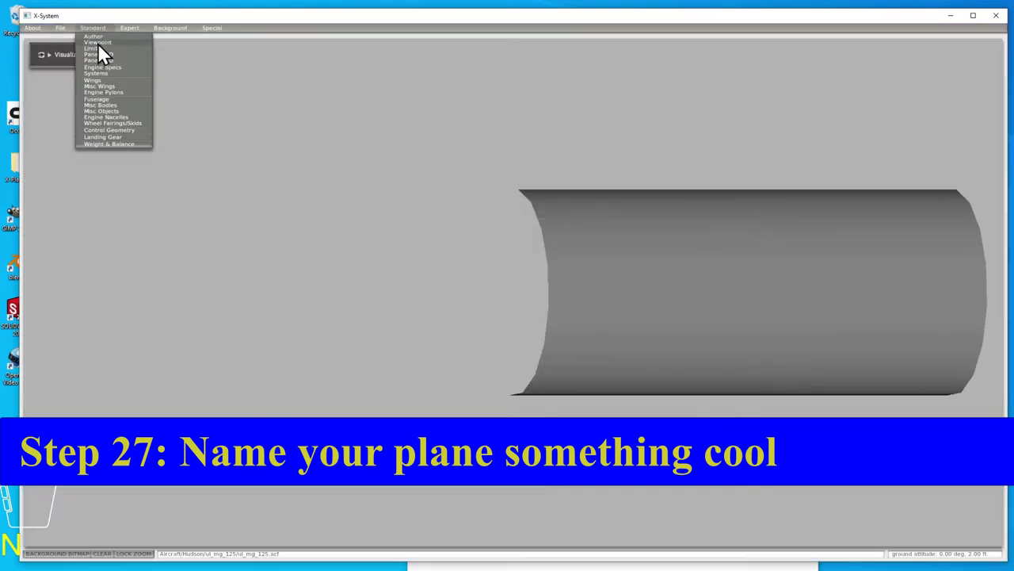
left_click(97, 43)
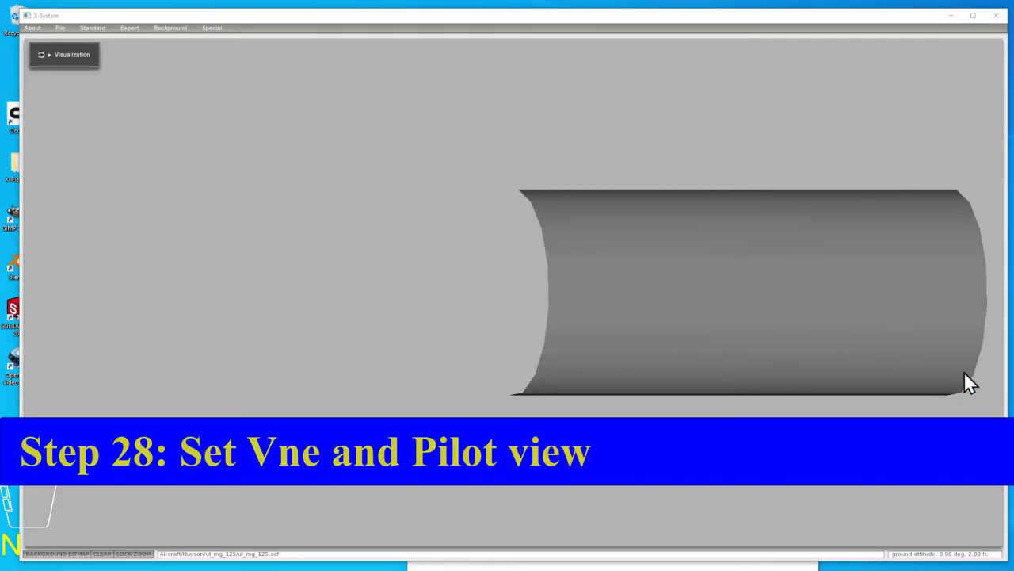
left_click(93, 28)
left_click(104, 43)
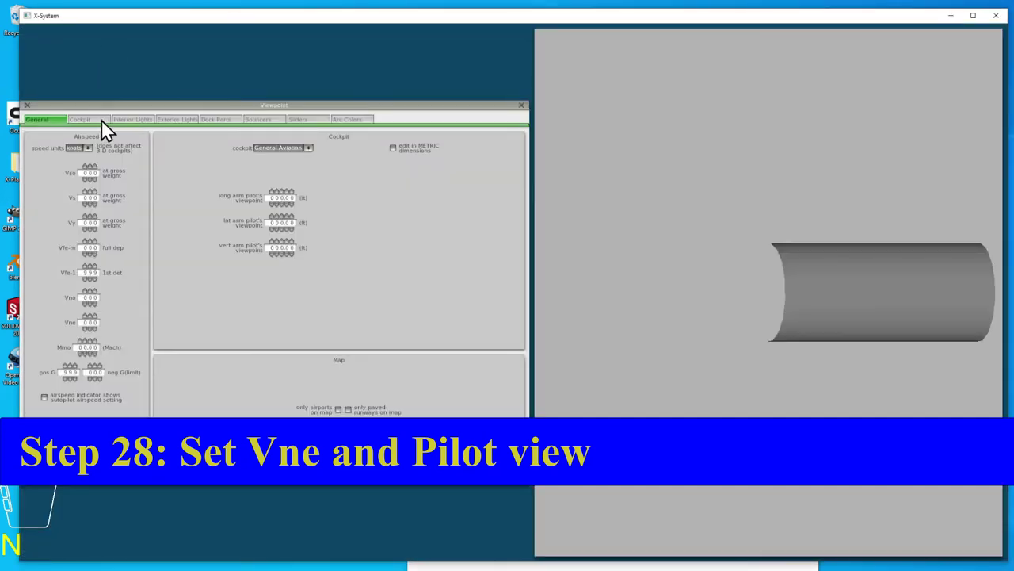
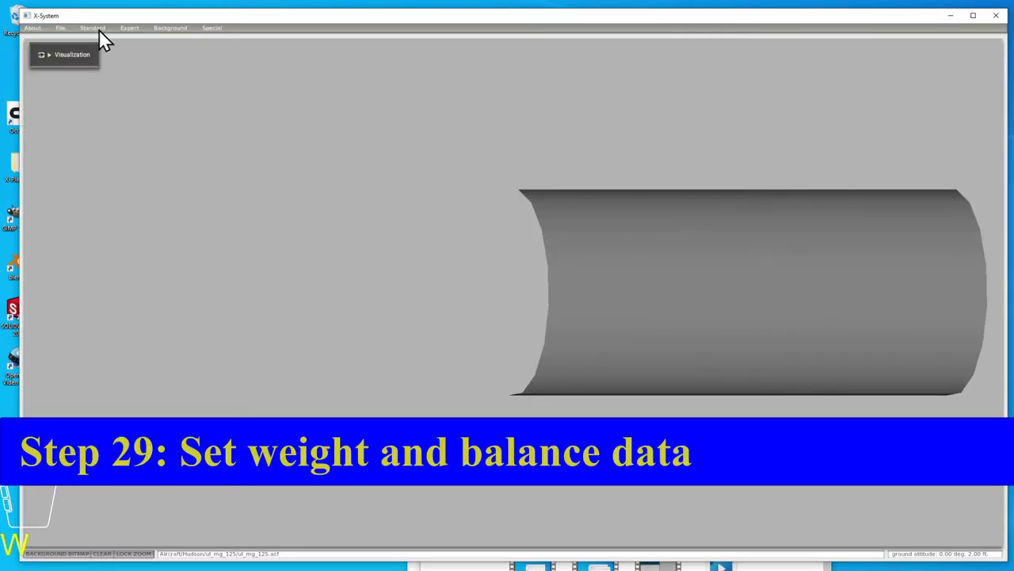
In the Weight & Balance settings, set the longitudinal CG's aft limit to 5.00 and raise its default value.
left_click(93, 29)
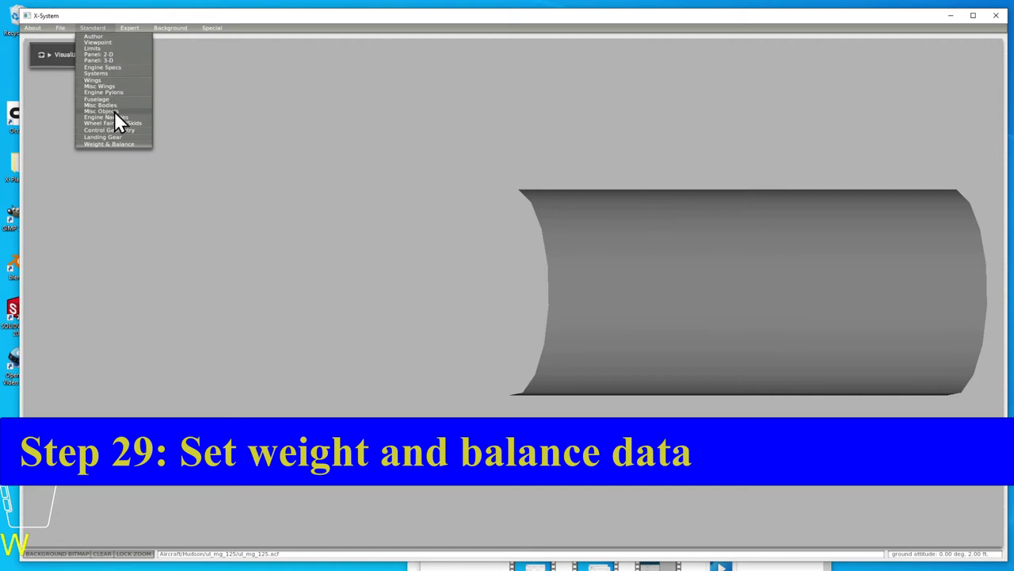
left_click(123, 143)
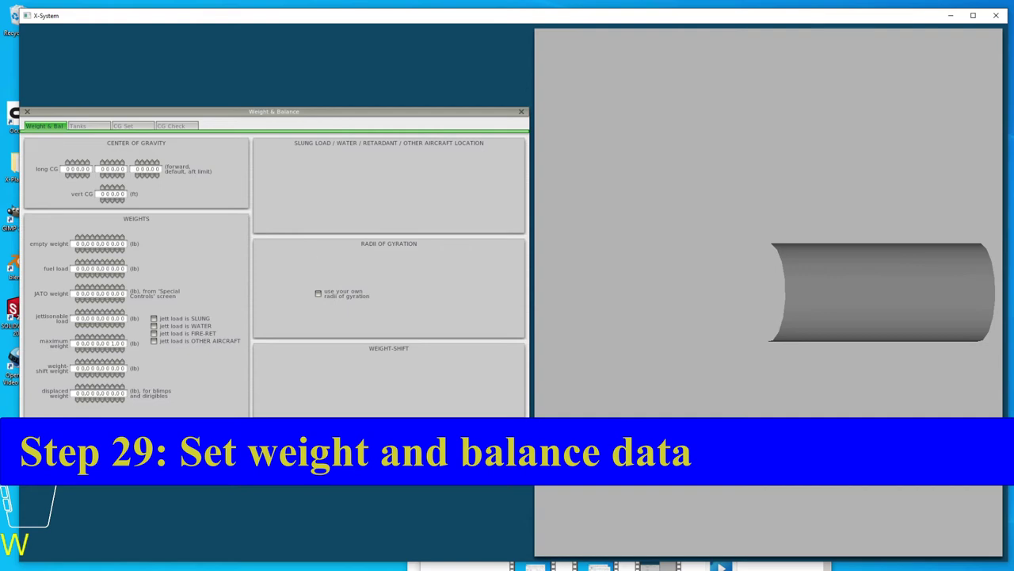
scroll(112, 165, "up", 5)
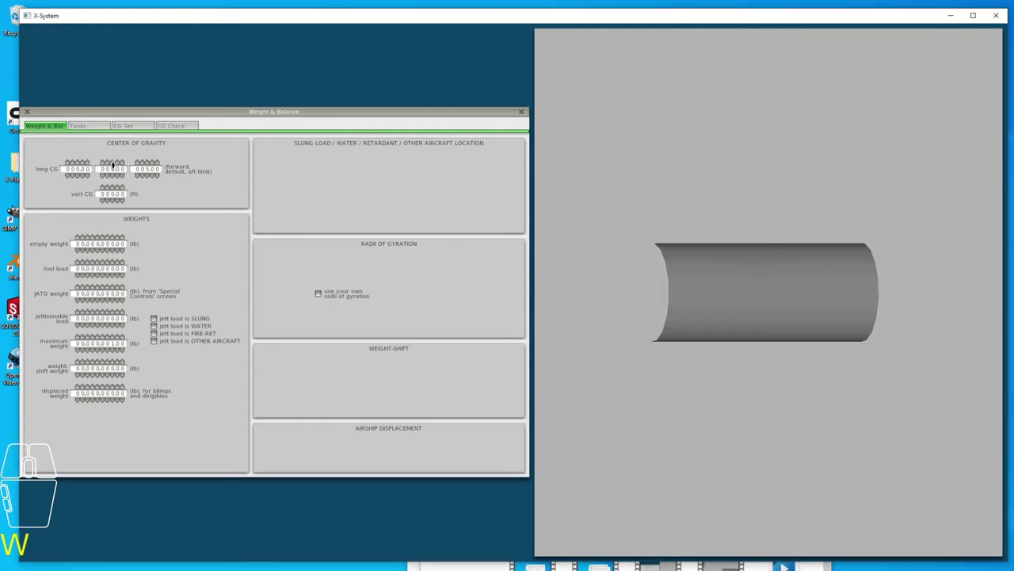
left_click(112, 164)
left_click(118, 165)
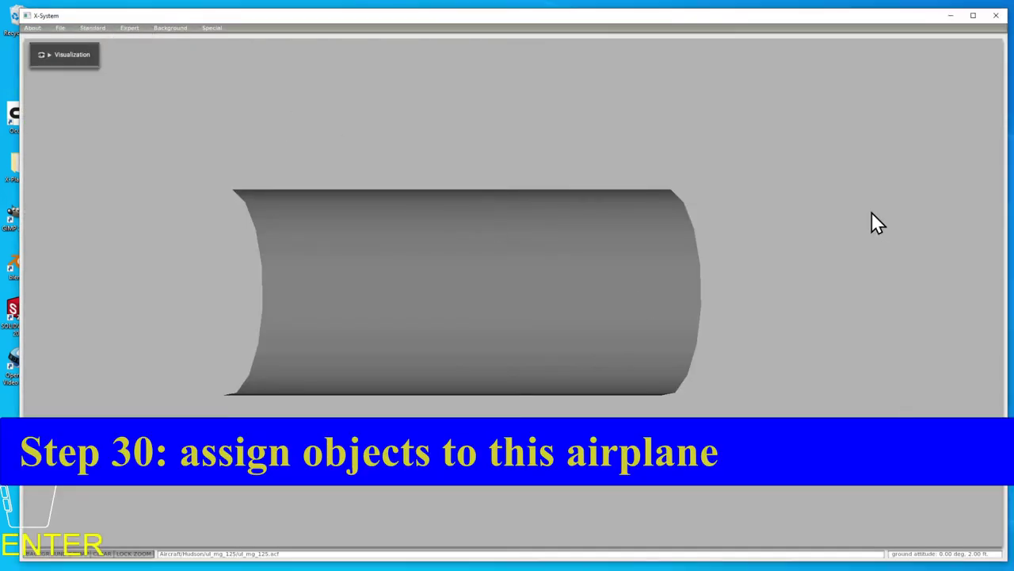
Attach airframe.obj from the aircraft's objects folder as a misc object and close the Misc Objects settings.
left_click(90, 27)
left_click(100, 114)
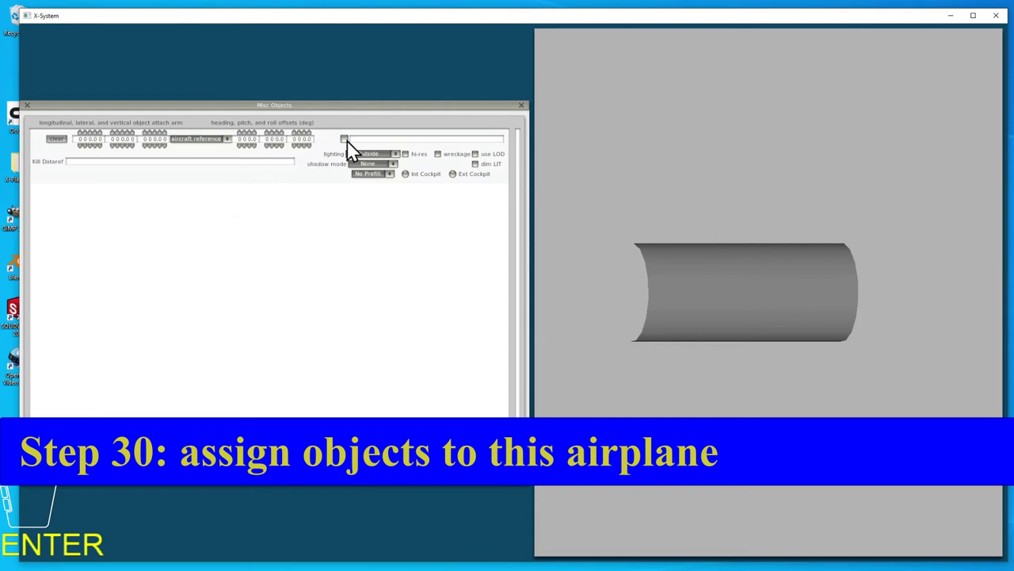
left_click(345, 139)
double_click(146, 106)
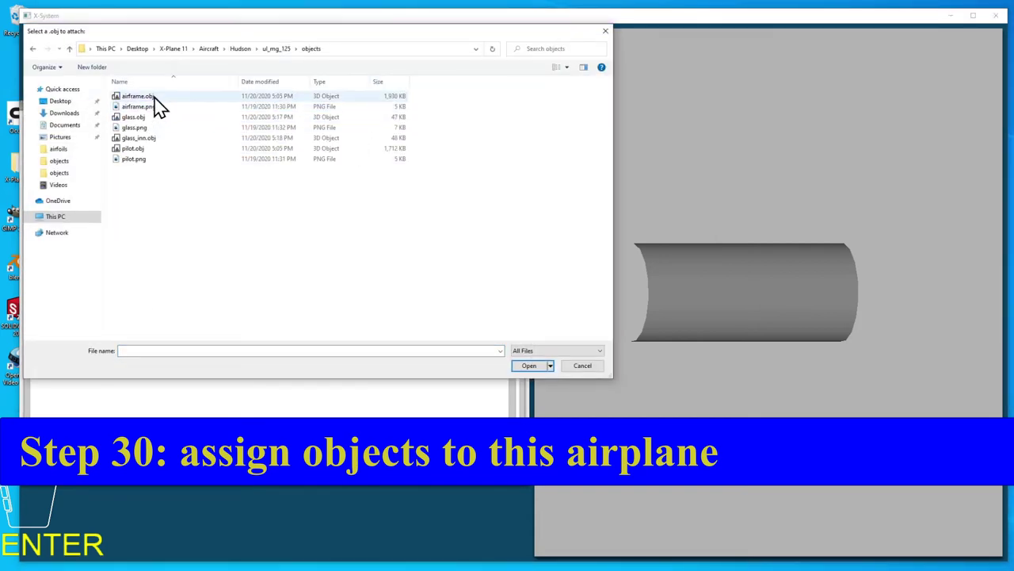
left_click(158, 98)
left_click(529, 365)
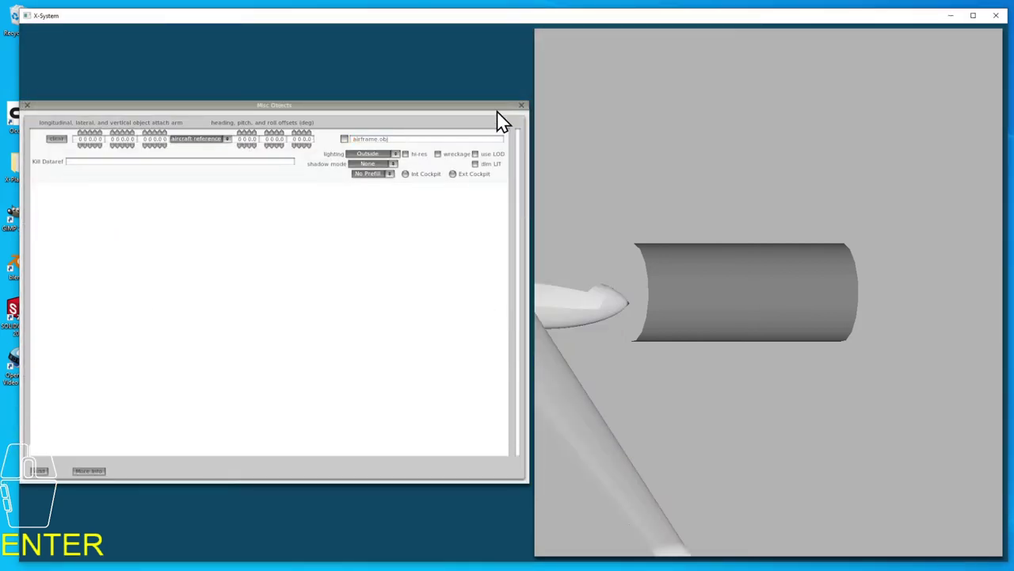
left_click(521, 105)
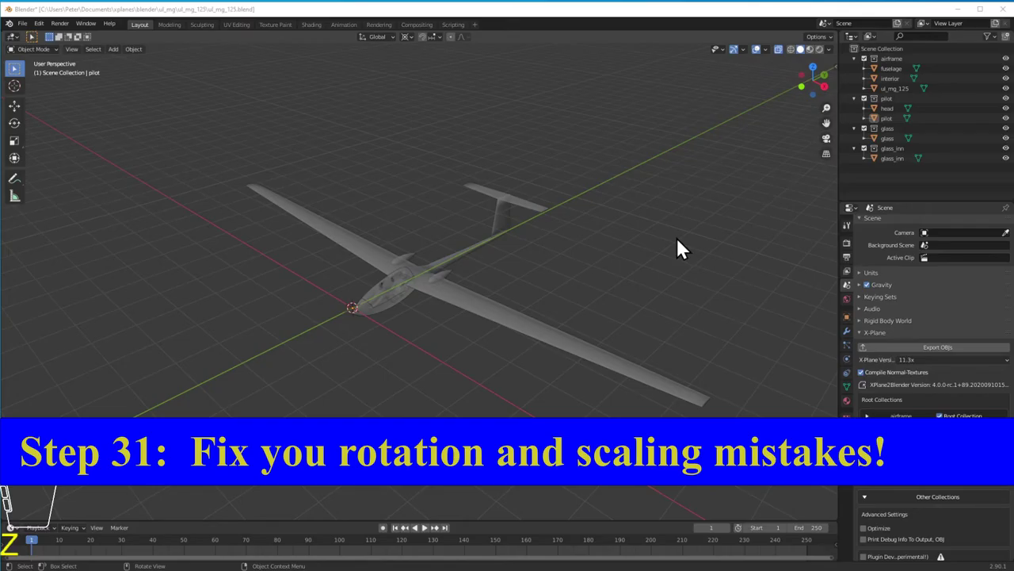
Switch to Blender and rotate all the aircraft's objects about 180 degrees around the global Z axis.
key("a")
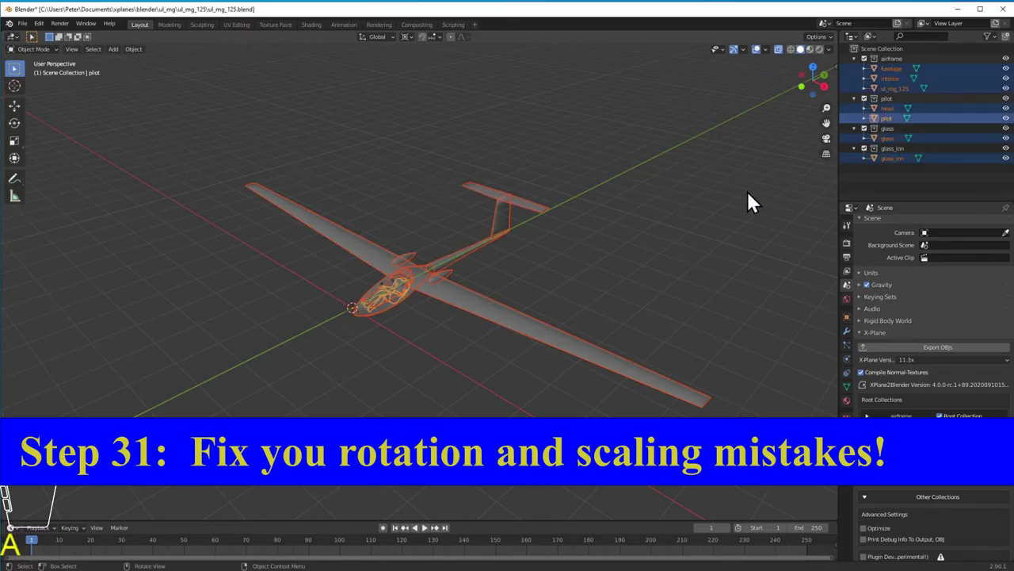
key("r")
key("z")
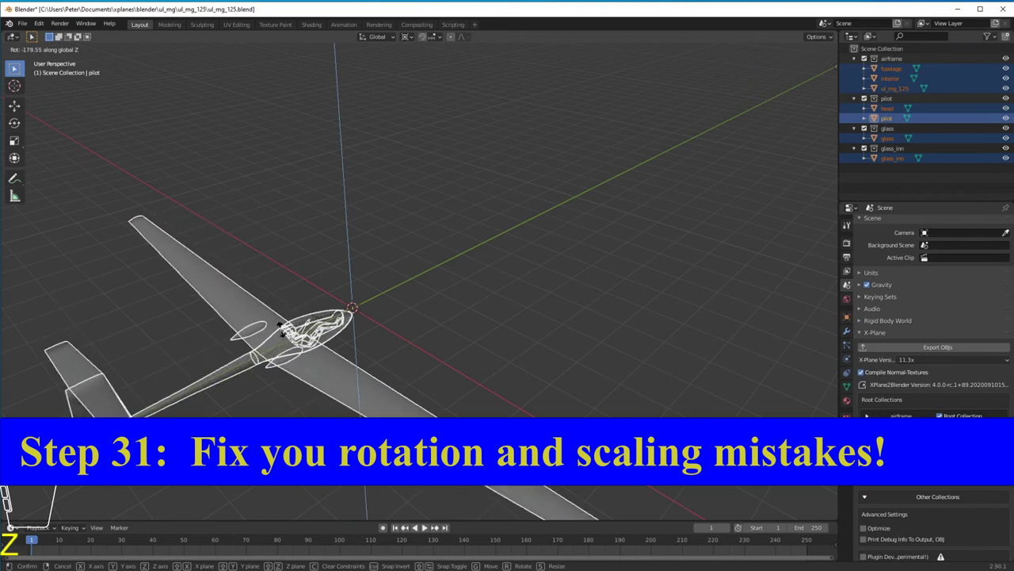
left_click(277, 328)
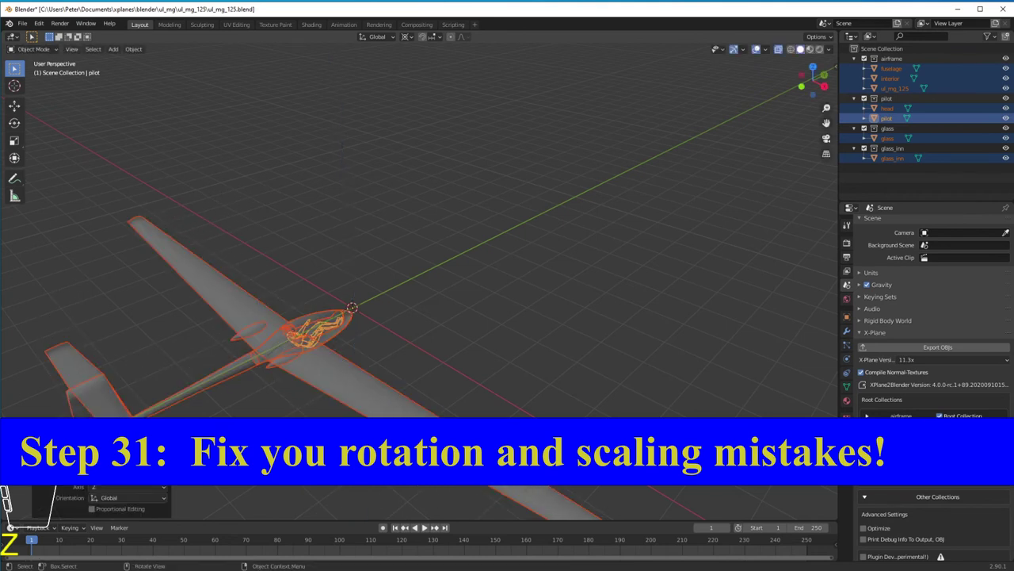
type("0")
key("Return")
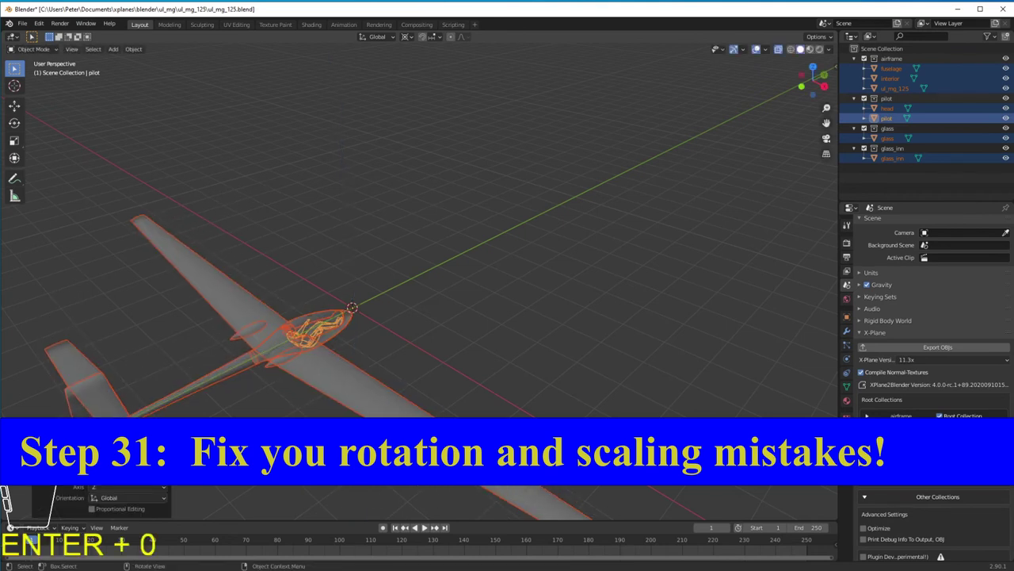
left_click(564, 293)
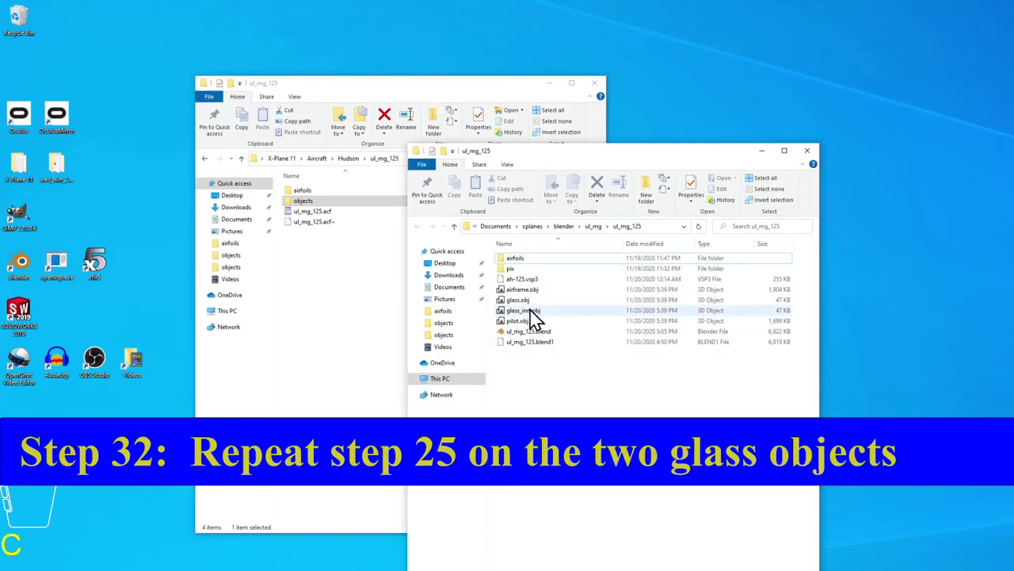
Open glass.obj in Notepad and add the GLOBAL_specular 1.0 and BLEND_GLASS lines below the TEXTURE line.
right_click(526, 301)
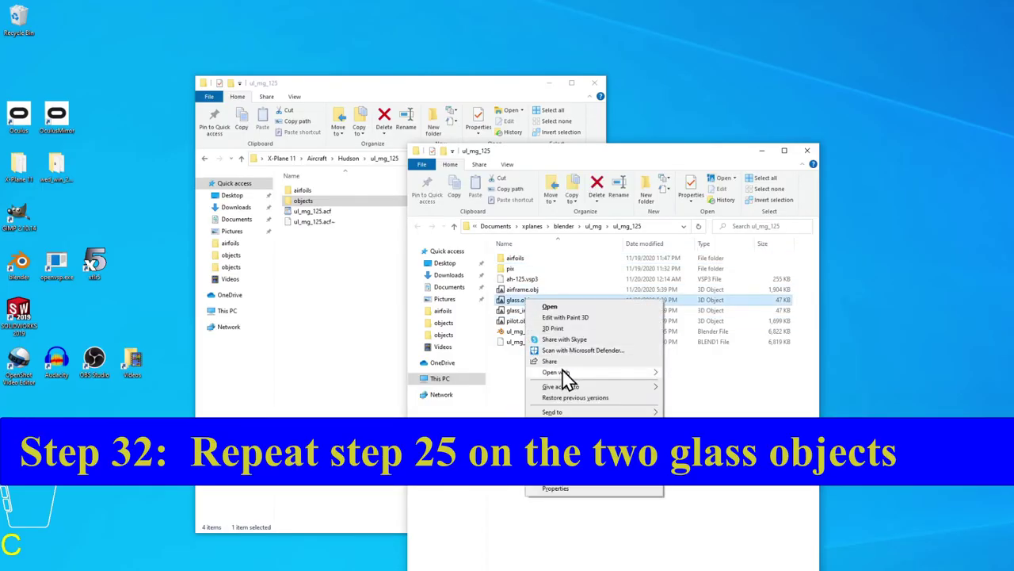
mouse_move(566, 374)
left_click(709, 401)
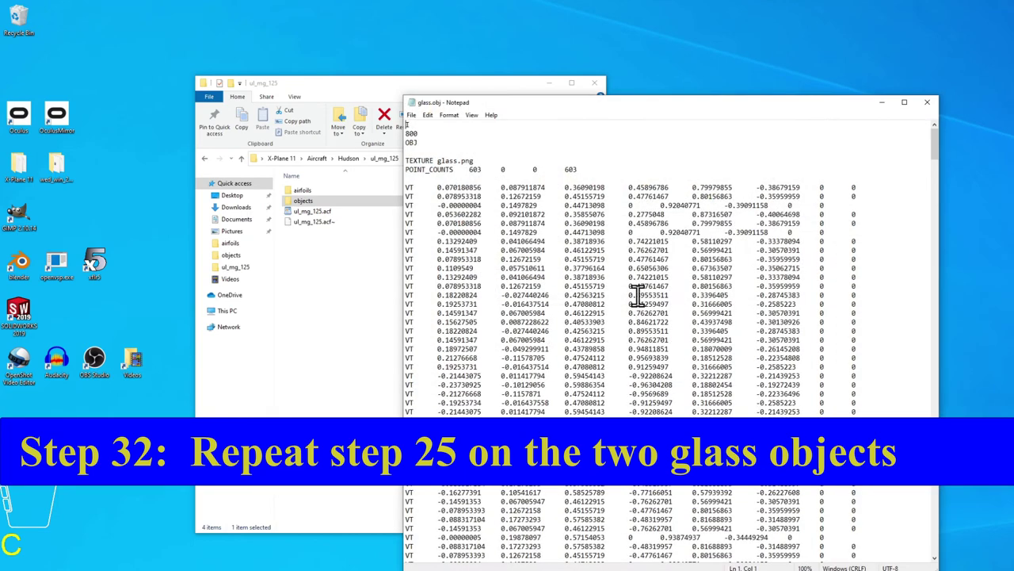
left_click(506, 160)
type("GLOBAL_specular 1.0 BLEND_GLASS")
left_click_drag(936, 155, 930, 537)
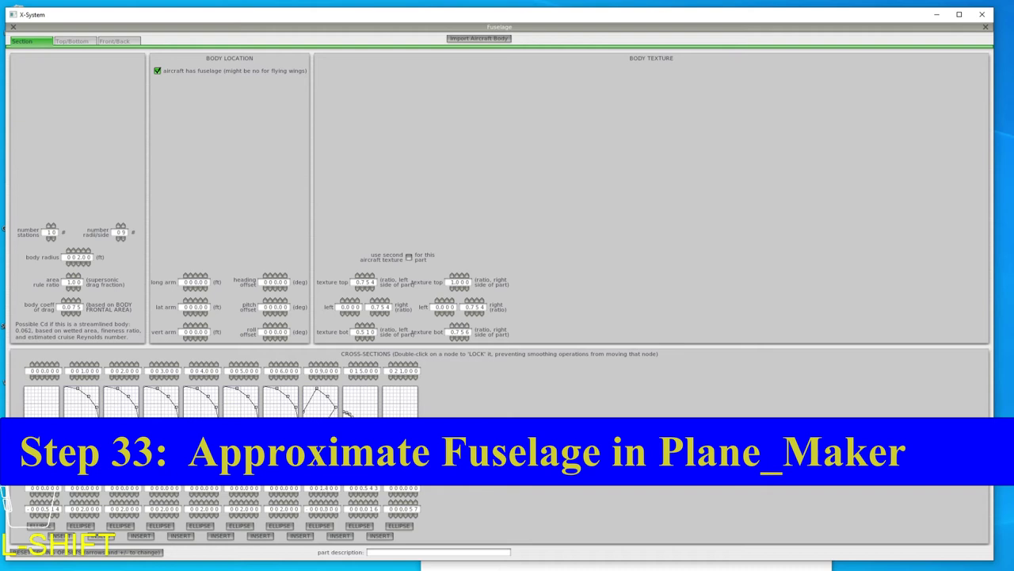
In the Fuselage settings, make the eighth cross-section elliptical and shrink the seventh, second, third and fourth sections by moving their nodes inward.
left_click(323, 525)
left_click_drag(281, 388, 280, 420, "shift")
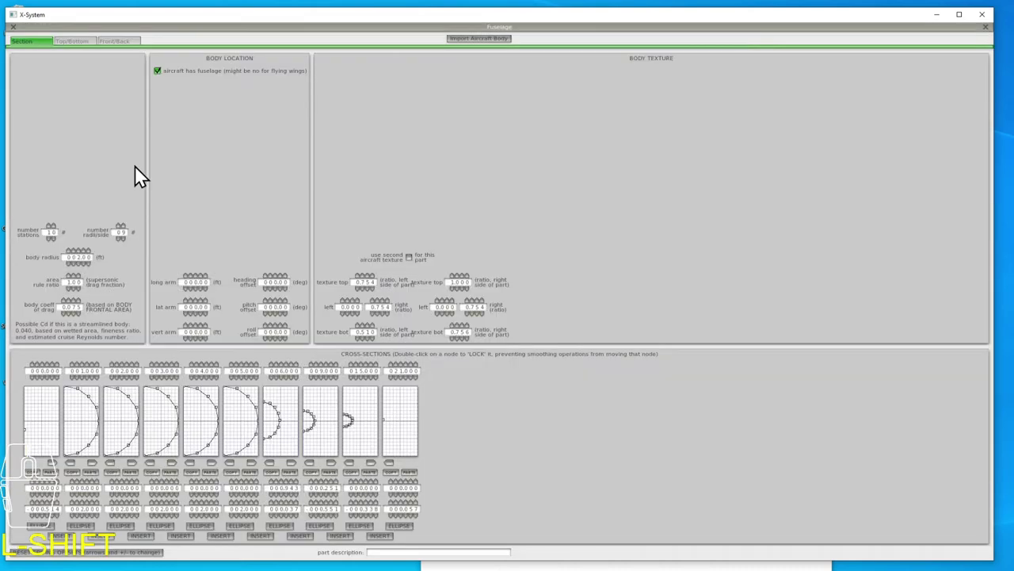
left_click_drag(64, 389, 72, 459, "shift")
mouse_move(105, 389)
left_mouse_down("shift")
mouse_move(106, 454)
mouse_move(115, 419)
left_mouse_up("shift")
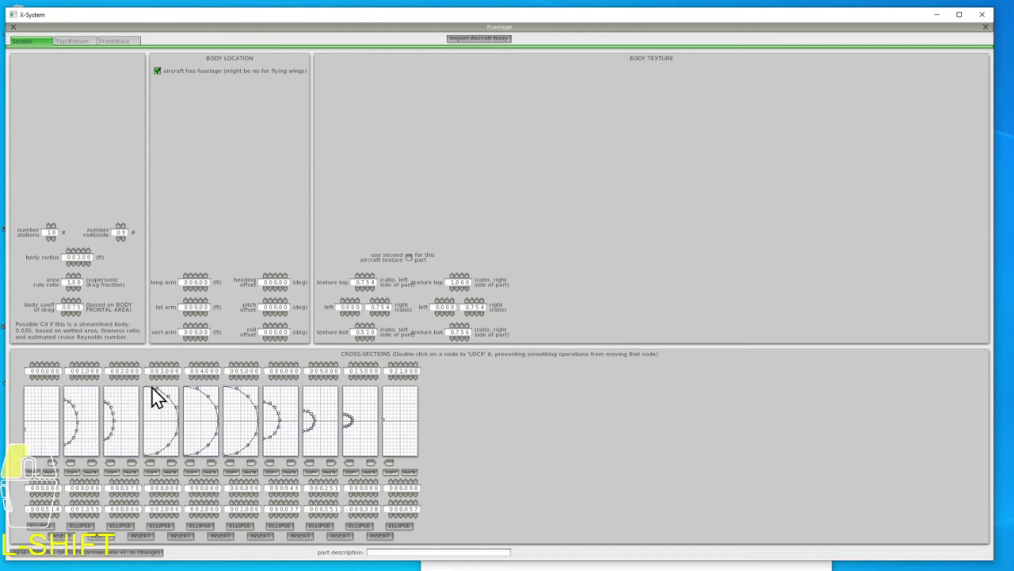
left_click_drag(148, 388, 161, 420, "shift")
Shrink the fifth and sixth fuselage cross-sections by moving their nodes, and make both sections elliptical.
left_click_drag(185, 387, 185, 398, "shift")
left_click_drag(184, 454, 184, 444, "shift")
mouse_move(218, 420)
left_mouse_down("shift")
mouse_move(207, 419)
mouse_move(224, 403)
left_mouse_up("shift")
left_click(200, 526, "shift")
mouse_move(224, 454)
left_mouse_down("shift")
mouse_move(224, 438)
mouse_move(250, 420)
left_mouse_up("shift")
left_click(237, 523, "shift")
Smooth the forward fuselage outline in the top and side views, and reset all sections to vertical.
left_click(83, 40)
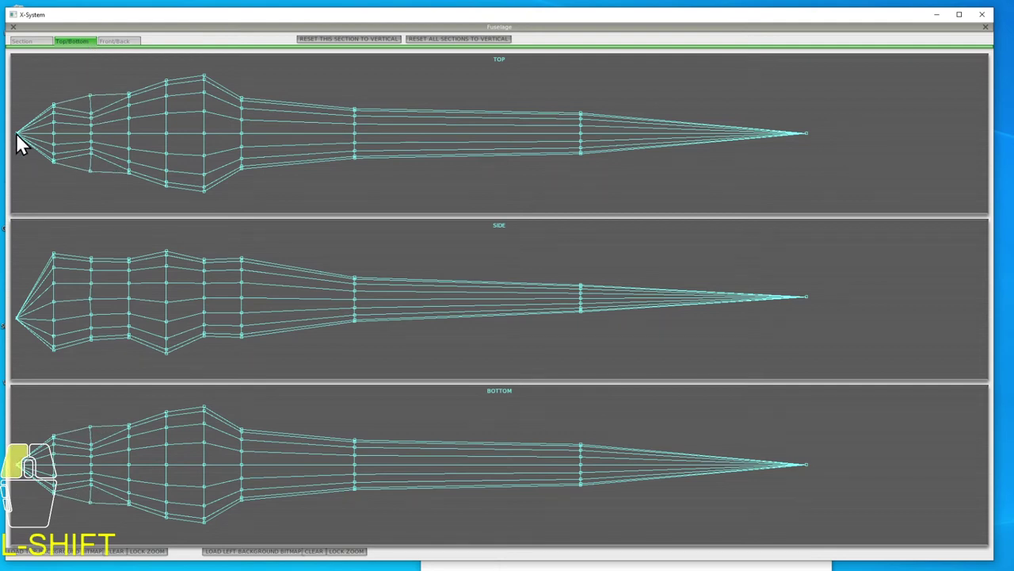
mouse_move(56, 109)
left_mouse_down("shift")
mouse_move(242, 98)
mouse_move(581, 122)
mouse_move(167, 189)
left_mouse_up("shift")
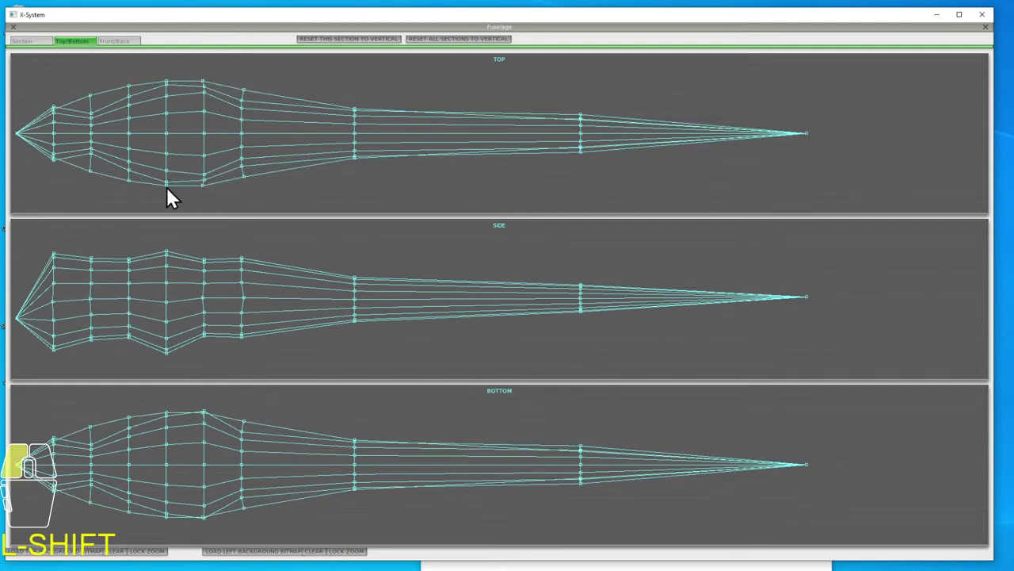
mouse_move(53, 268)
left_mouse_down("shift")
mouse_move(54, 277)
mouse_move(51, 266)
left_mouse_up("shift")
left_click_drag(129, 337, 127, 353, "shift")
left_click_drag(91, 340, 83, 357, "shift")
left_click_drag(204, 336, 207, 345, "shift")
left_click_drag(129, 259, 124, 250, "shift")
left_click(460, 38)
Make the second, third, fourth and seventh fuselage cross-sections elliptical.
left_click(30, 41)
left_click(83, 532)
left_click(120, 526)
left_click(161, 532)
left_click(279, 527)
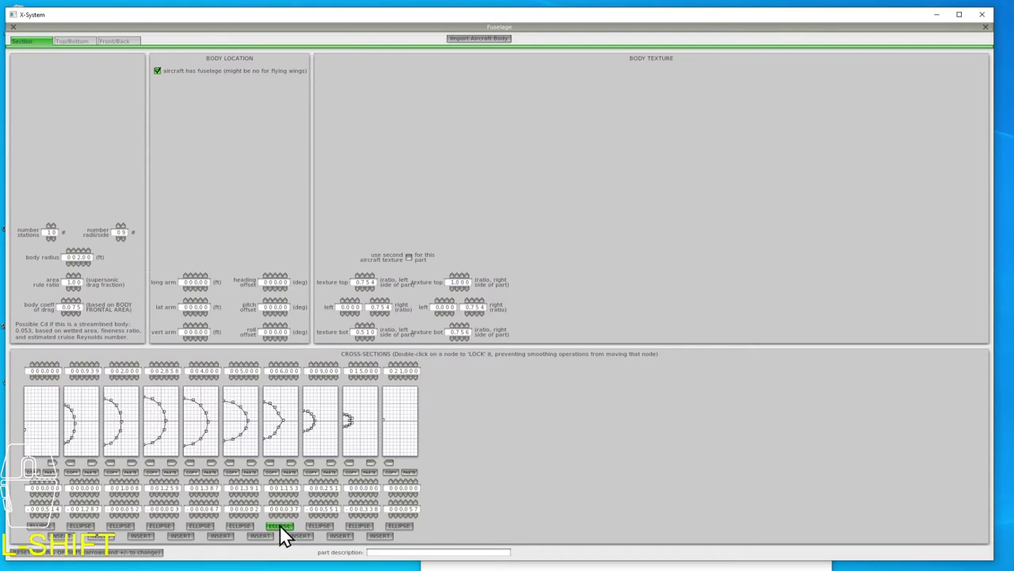
Refine the forward fuselage's nose, belly and width in the side and bottom views, and reset all sections to vertical.
left_click(70, 41)
mouse_move(51, 268)
left_mouse_down("shift")
mouse_move(49, 280)
mouse_move(126, 255)
mouse_move(159, 258)
mouse_move(241, 325)
mouse_move(81, 270)
mouse_move(50, 291)
left_mouse_up("shift")
left_click_drag(91, 351, 84, 357, "shift")
left_click_drag(167, 352, 171, 357, "shift")
left_click_drag(204, 412, 204, 416, "shift")
left_click_drag(166, 412, 167, 417, "shift")
mouse_move(124, 417)
left_mouse_down("shift")
mouse_move(122, 427)
mouse_move(91, 433)
left_mouse_up("shift")
left_click(458, 39)
left_click(26, 40)
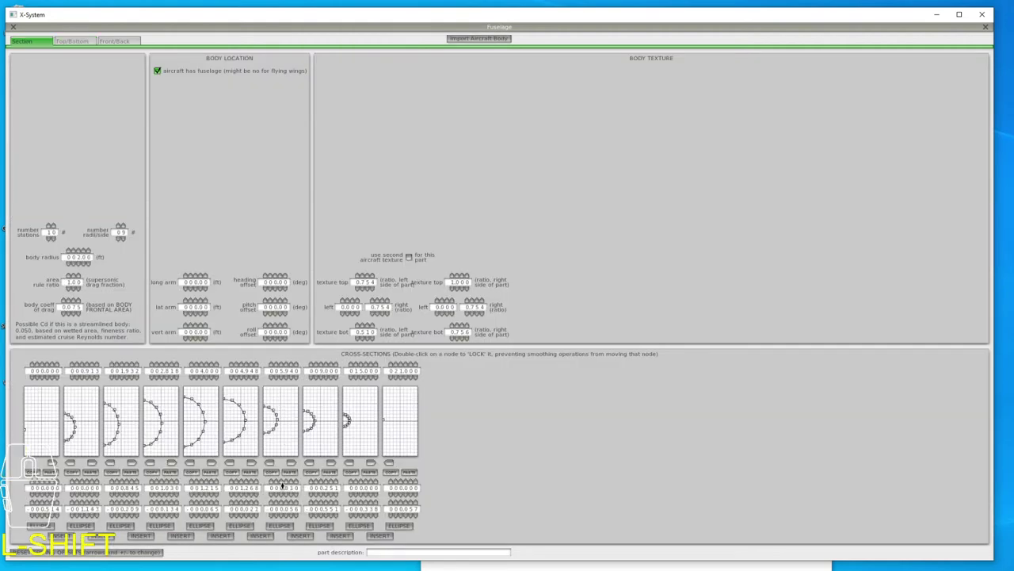
Narrow the fuselage toward the tail boom in the top and side views, and reset all sections to vertical.
left_click(71, 40)
left_click(42, 40)
left_click(71, 40)
mouse_move(188, 99)
left_mouse_down("shift")
mouse_move(119, 102)
mouse_move(240, 120)
mouse_move(242, 172)
mouse_move(376, 175)
left_mouse_up("shift")
left_click_drag(354, 277, 232, 348, "shift")
left_click(458, 39)
left_click(30, 41)
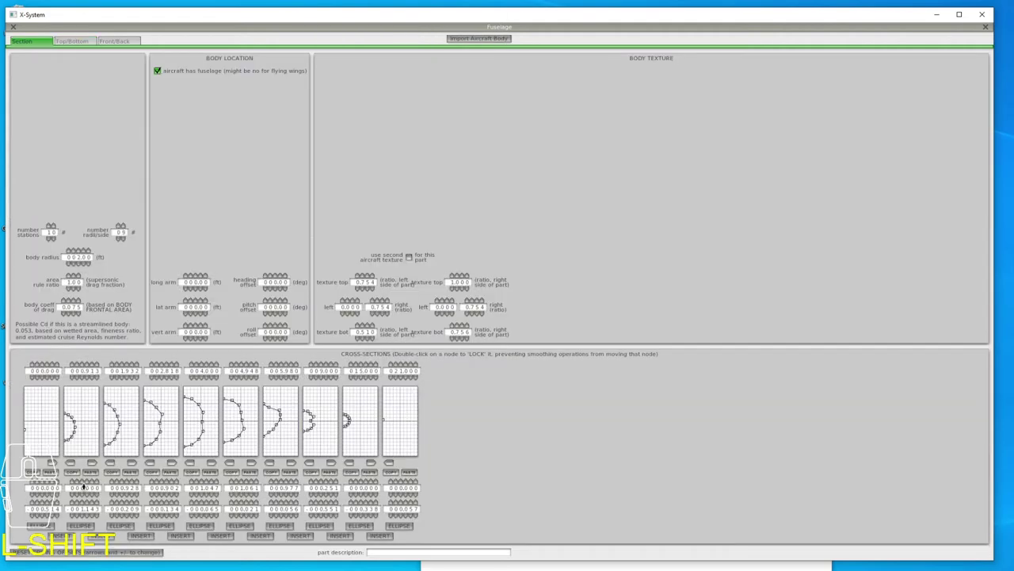
Make the seventh, eighth and last cross-sections elliptical, and close and reopen the Fuselage settings.
left_click(279, 525)
left_click(319, 525)
left_click(393, 524)
left_click(14, 27)
mouse_move(79, 27)
left_click(91, 97)
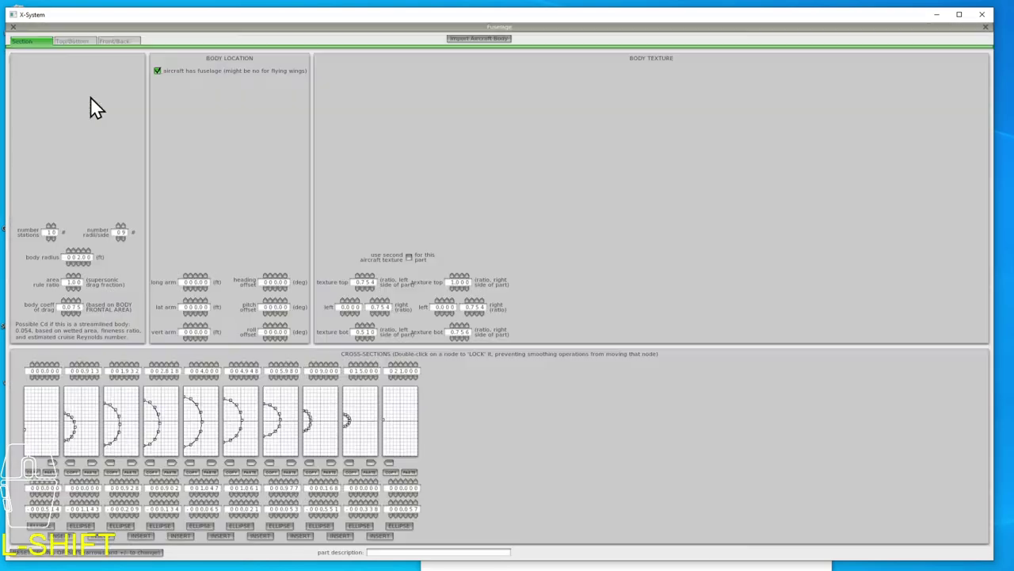
Slim the tail boom and adjust the fuselage's upper side outline above the cockpit, and close the Fuselage settings.
left_click(73, 41)
mouse_move(239, 258)
left_mouse_down("shift")
mouse_move(203, 352)
mouse_move(353, 323)
left_mouse_up("shift")
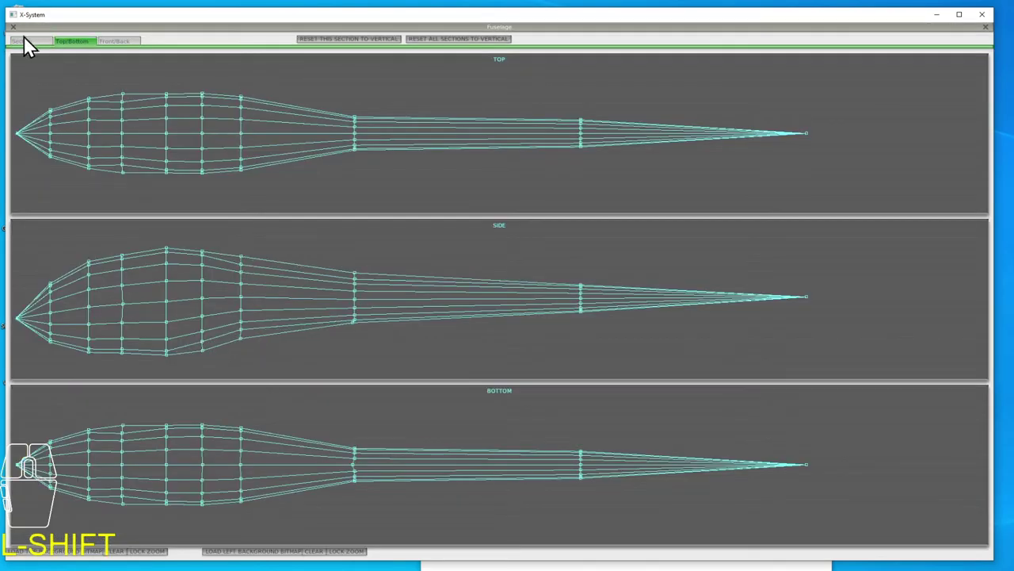
left_click_drag(580, 119, 580, 122, "shift")
left_click_drag(581, 478, 581, 474, "shift")
left_click_drag(354, 272, 353, 275, "shift")
left_click_drag(241, 256, 203, 243, "shift")
left_click_drag(166, 247, 163, 244, "shift")
left_click_drag(122, 255, 119, 249, "shift")
left_click(24, 40)
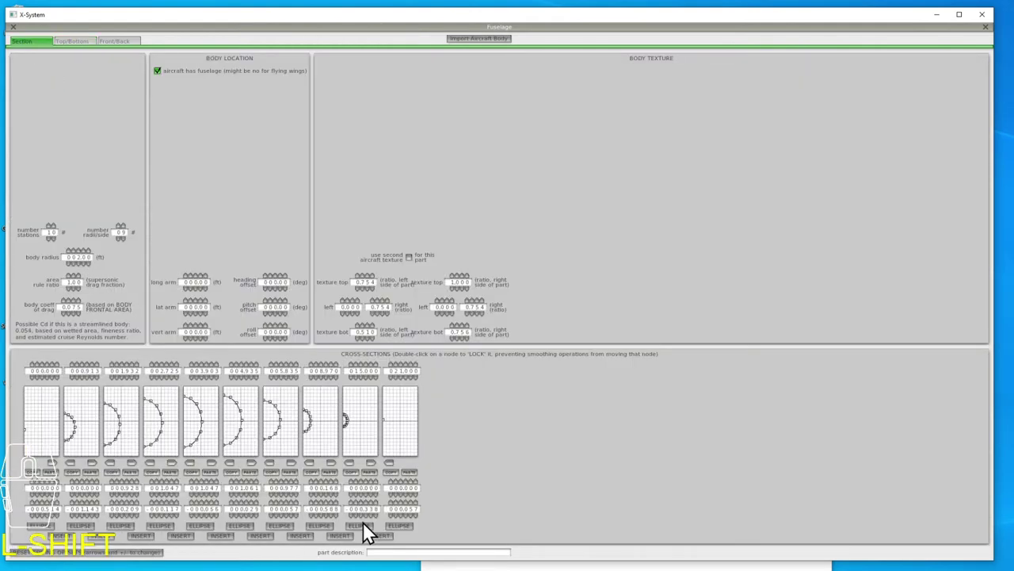
left_click(12, 27)
left_click(29, 55)
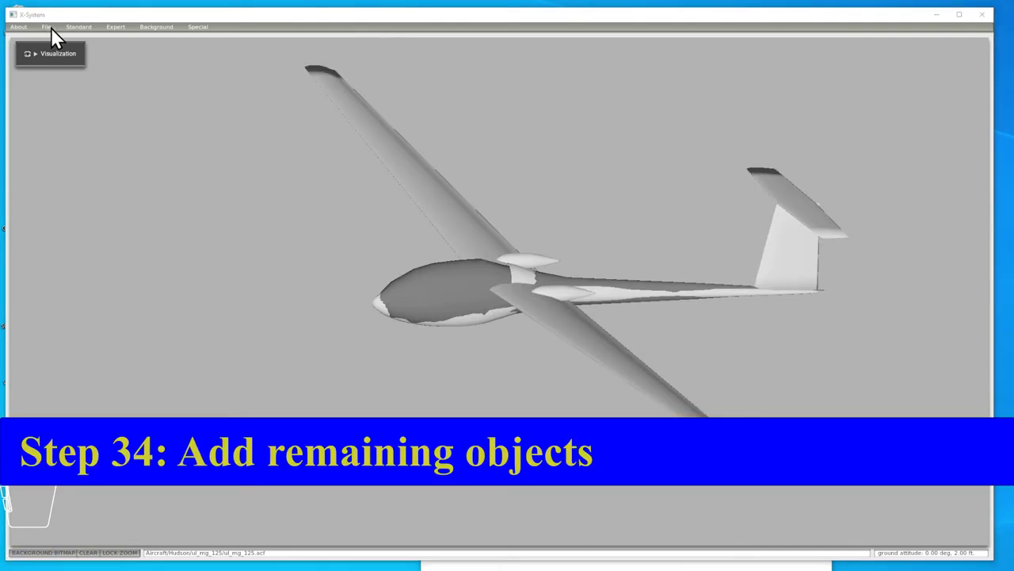
Open the Misc Objects settings and attach pilot.obj from the aircraft's objects folder as the second object.
left_click(79, 26)
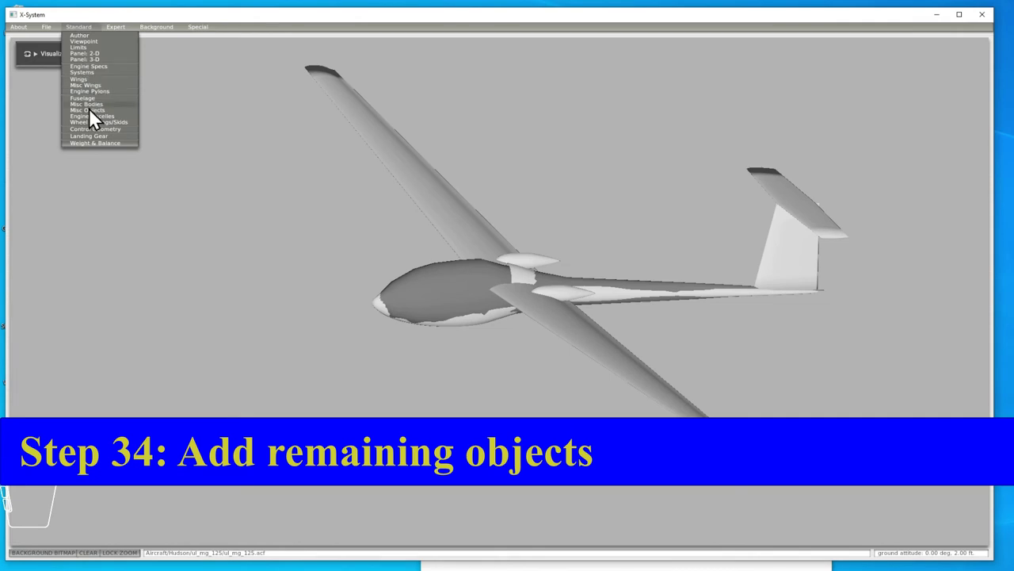
left_click(89, 109)
left_click(335, 198)
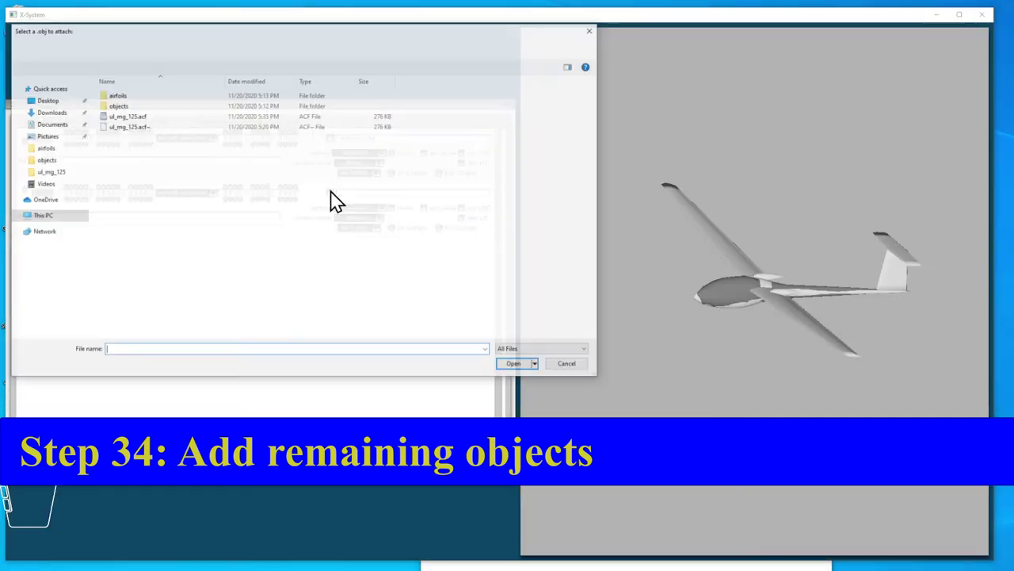
double_click(121, 106)
left_click(129, 148)
left_click(513, 363)
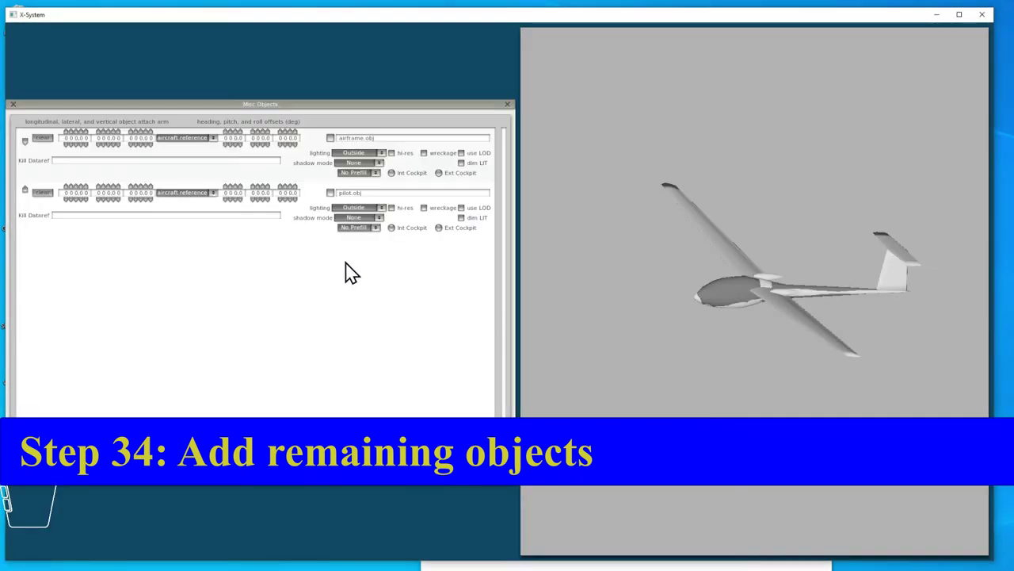
Attach glass.obj from the objects folder as the third misc object.
left_click(330, 248)
double_click(110, 105)
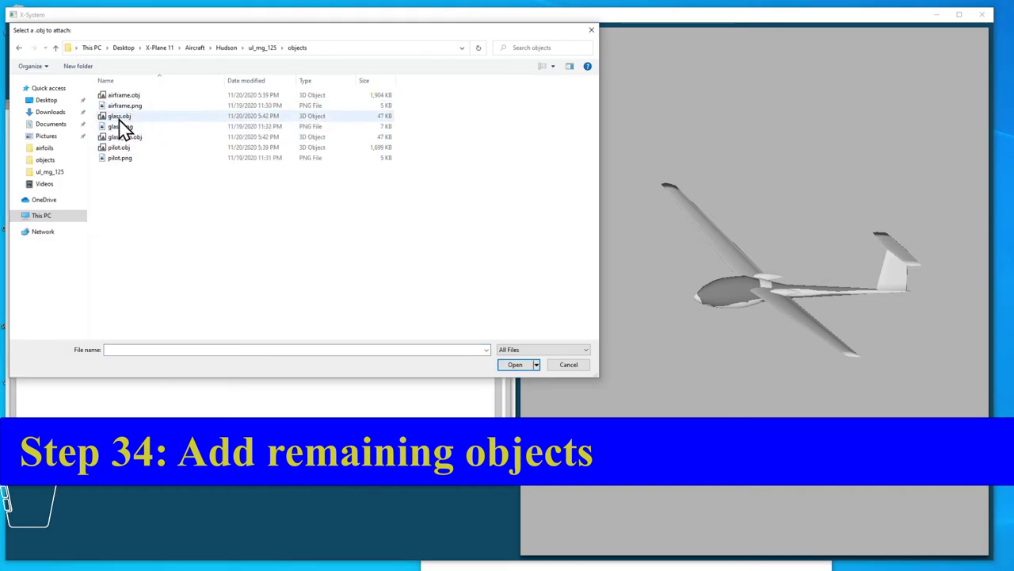
left_click(119, 119)
left_click(513, 364)
Add a fourth misc object and attach glass_inn.obj from the objects folder to it.
left_click(24, 469)
left_click(331, 300)
double_click(115, 105)
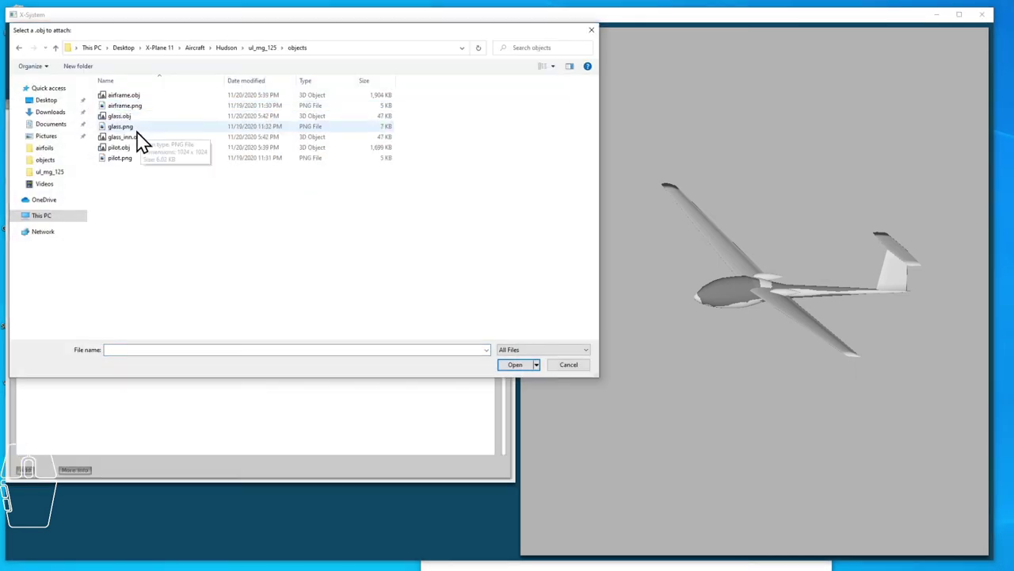
left_click(123, 137)
left_click(514, 365)
Set the shadow mode to All Views for airframe.obj, pilot.obj, glass.obj and glass_inn.obj.
left_click(361, 163)
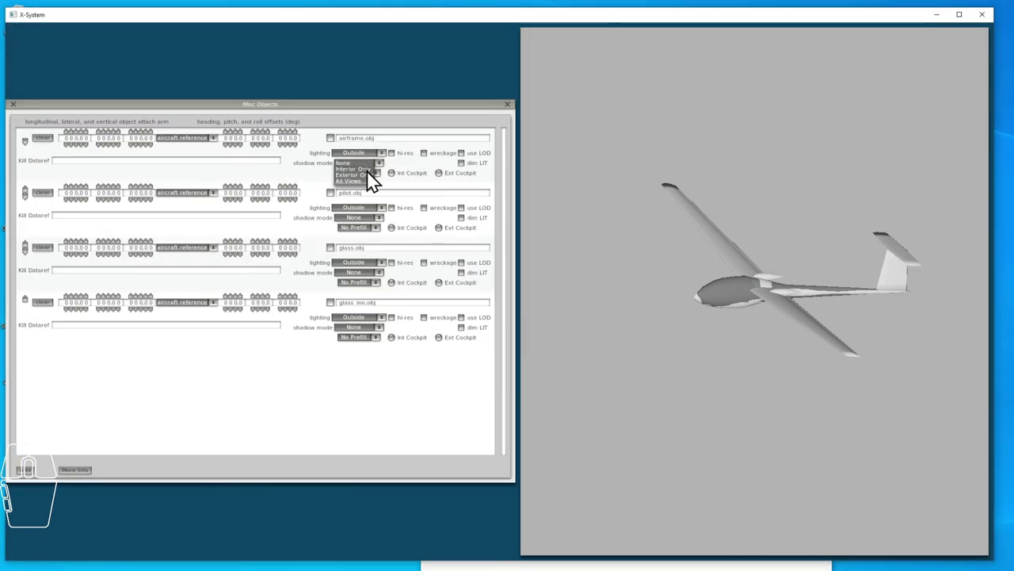
left_click(370, 172)
left_click(365, 218)
left_click(372, 228)
left_click(378, 271)
left_click(363, 291)
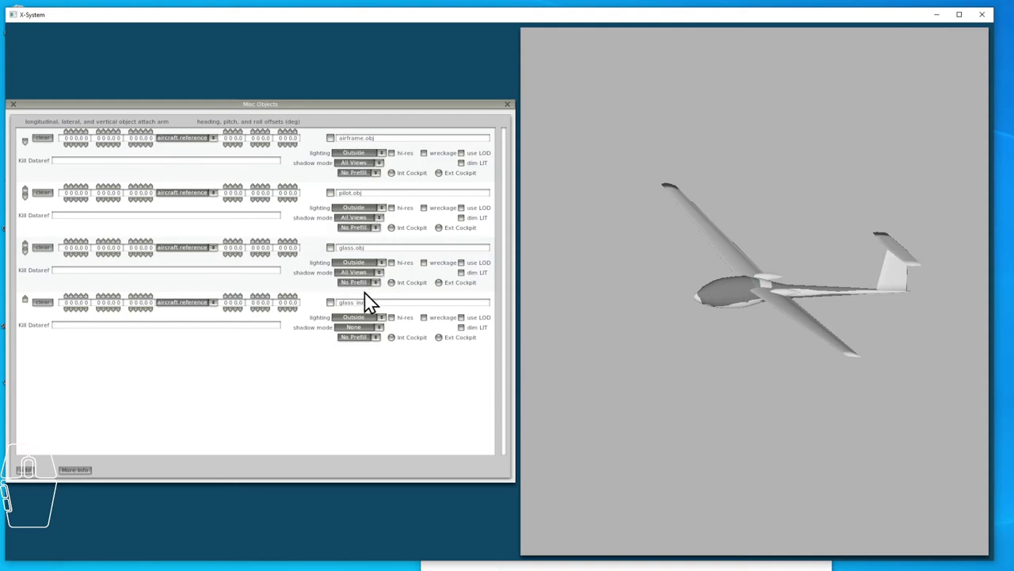
left_click(378, 326)
left_click(363, 345)
Enable Ext Cockpit for glass.obj and Int Cockpit for glass_inn.obj, keeping glass.obj's shadow mode at All Views.
left_click(373, 282)
left_click(377, 272)
left_click(367, 298)
left_click(439, 283)
left_click(392, 336)
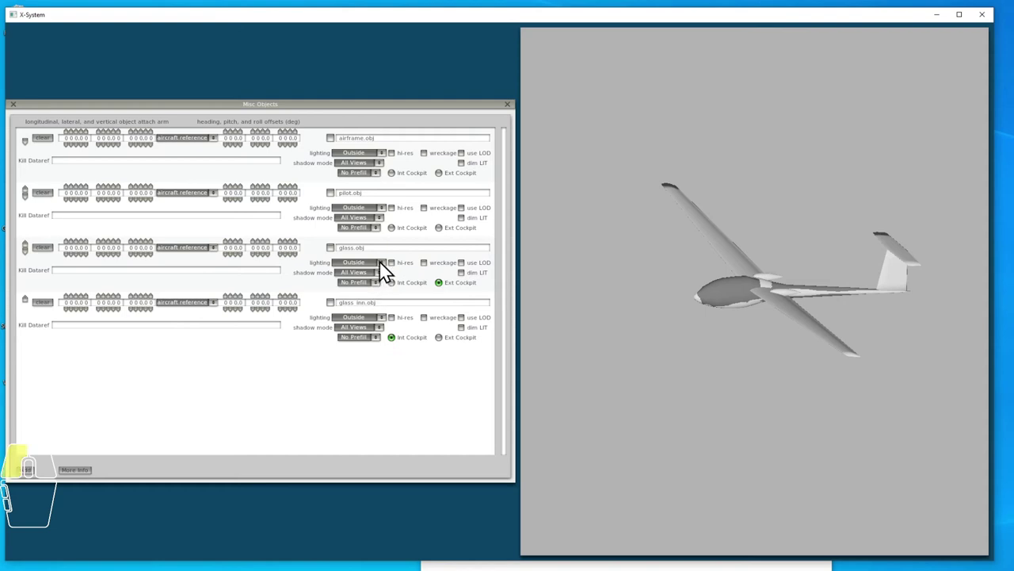
Set glass.obj's lighting to Glass (Outside) and glass_inn.obj's to Glass (Inside), and close the Misc Objects settings.
left_click(381, 262)
left_click(363, 275)
left_click(381, 317)
left_click(361, 335)
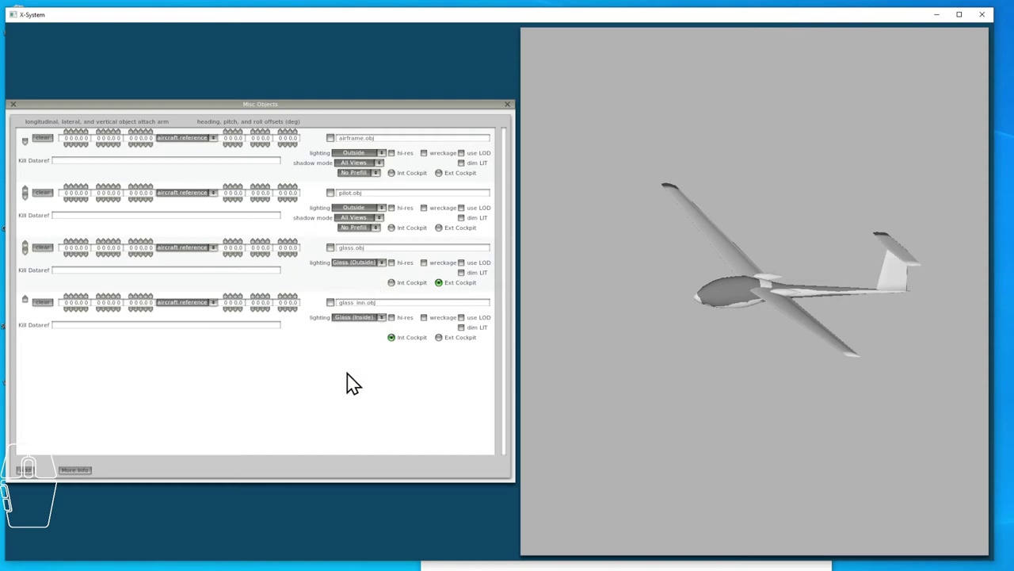
left_click(12, 104)
Make the Plane Maker fuselage invisible and inspect the glider's attached objects from several angles.
left_click(156, 27)
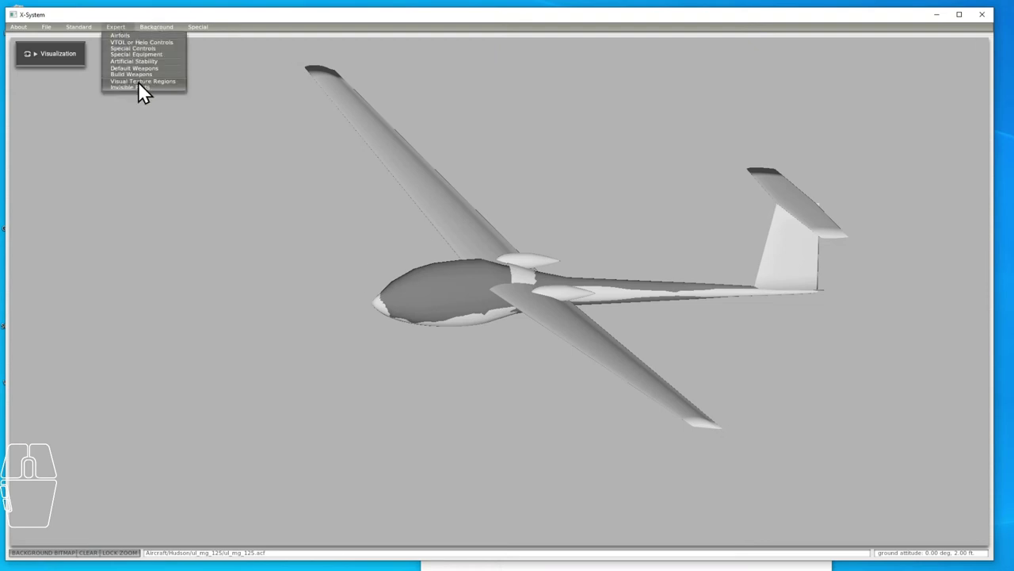
left_click(138, 81)
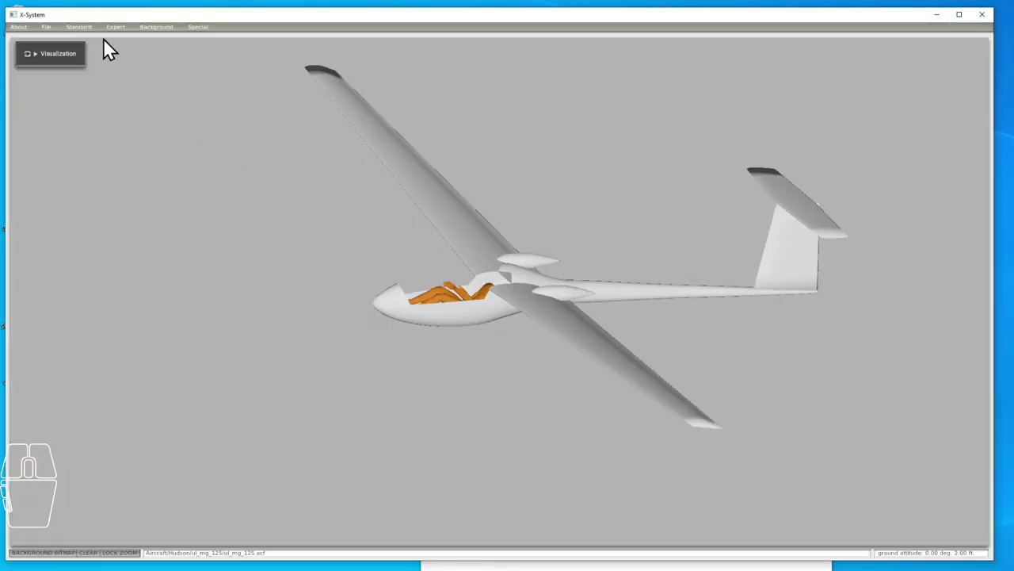
key("d")
key("a")
key("s")
key("d")
key("w")
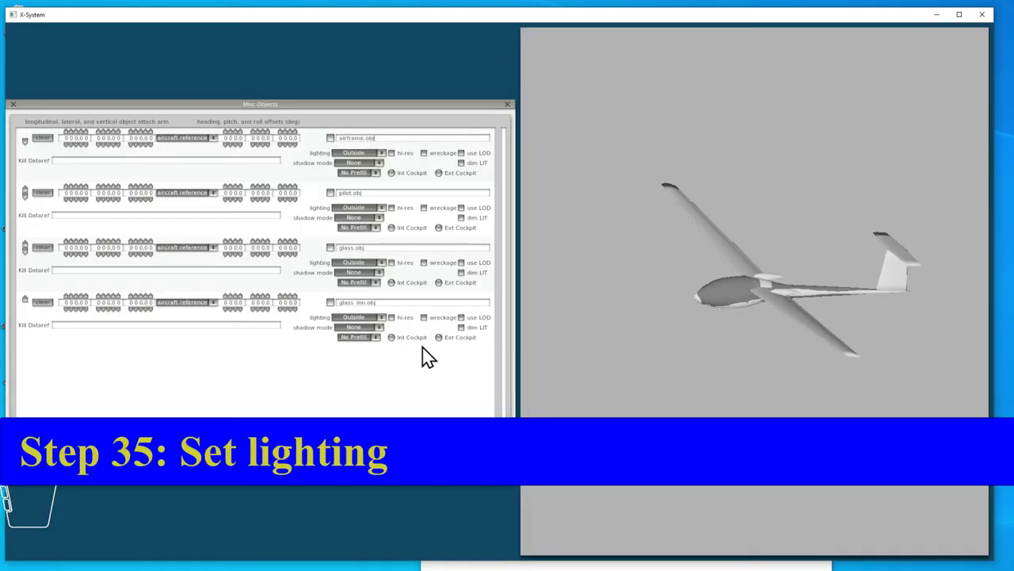
In the Misc Objects settings, choose All Views as the shadow mode for each of the four attached objects.
left_click(362, 162)
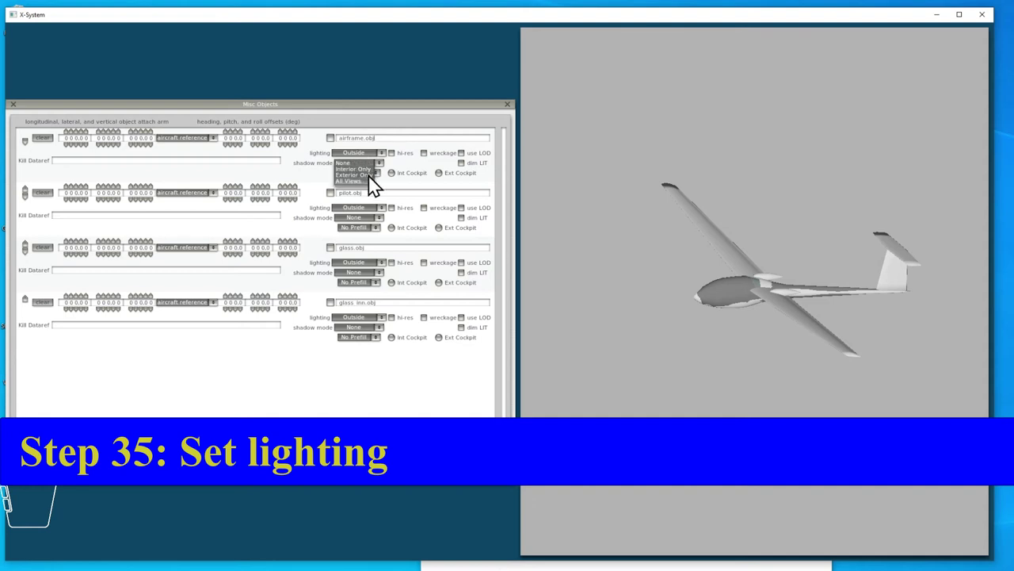
left_click(366, 180)
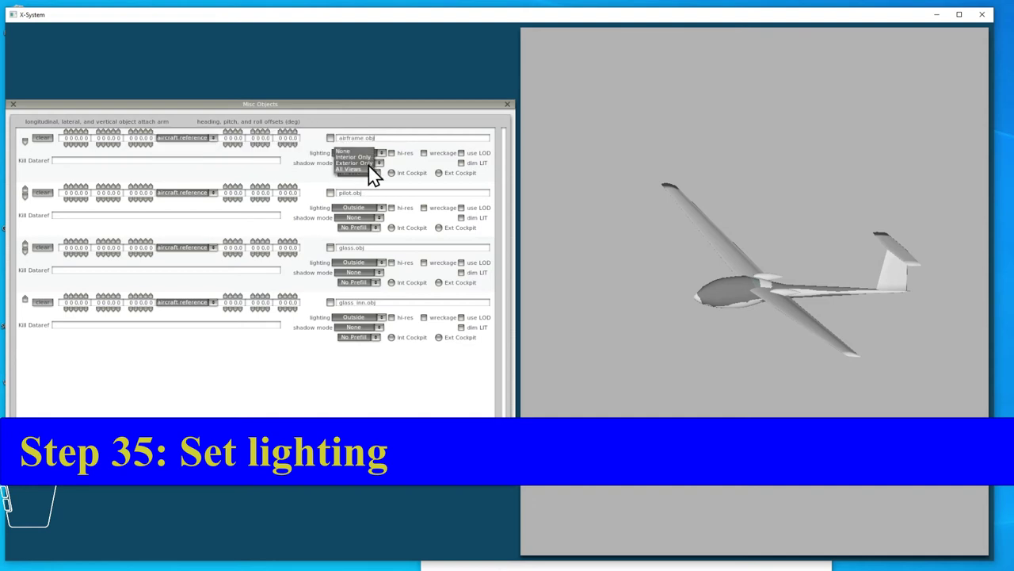
left_click(378, 218)
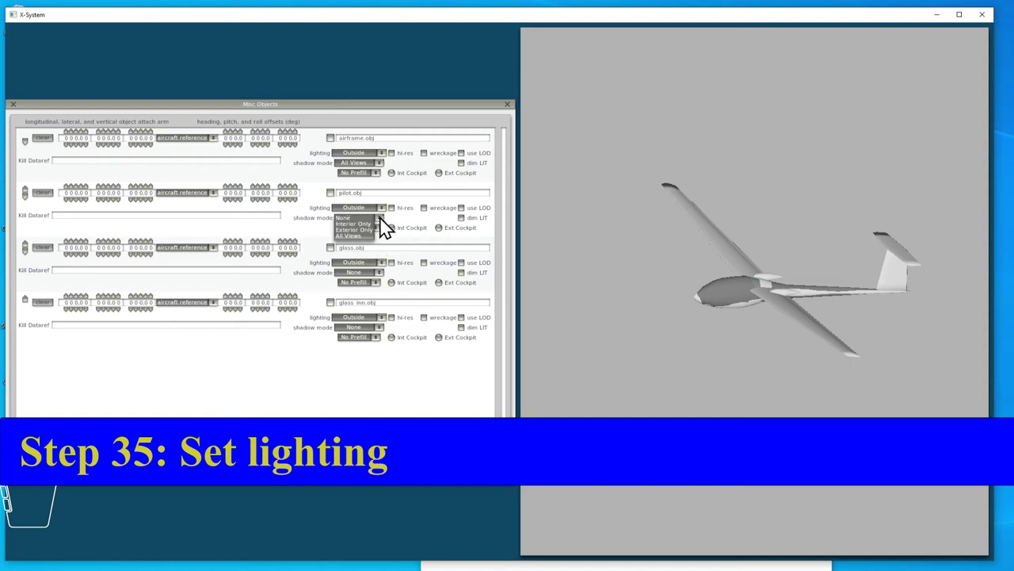
left_click(376, 271)
left_click(364, 291)
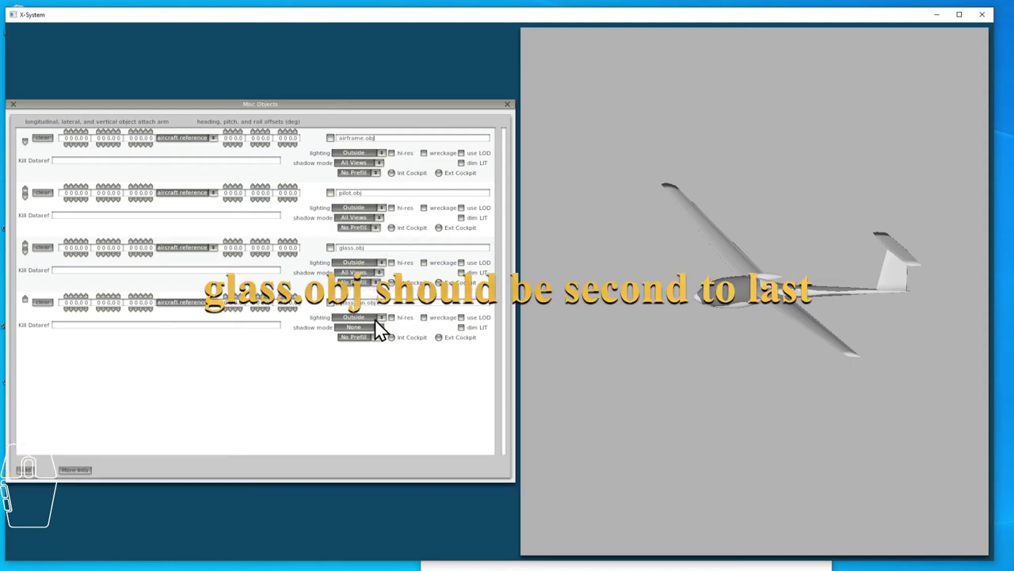
left_click(379, 327)
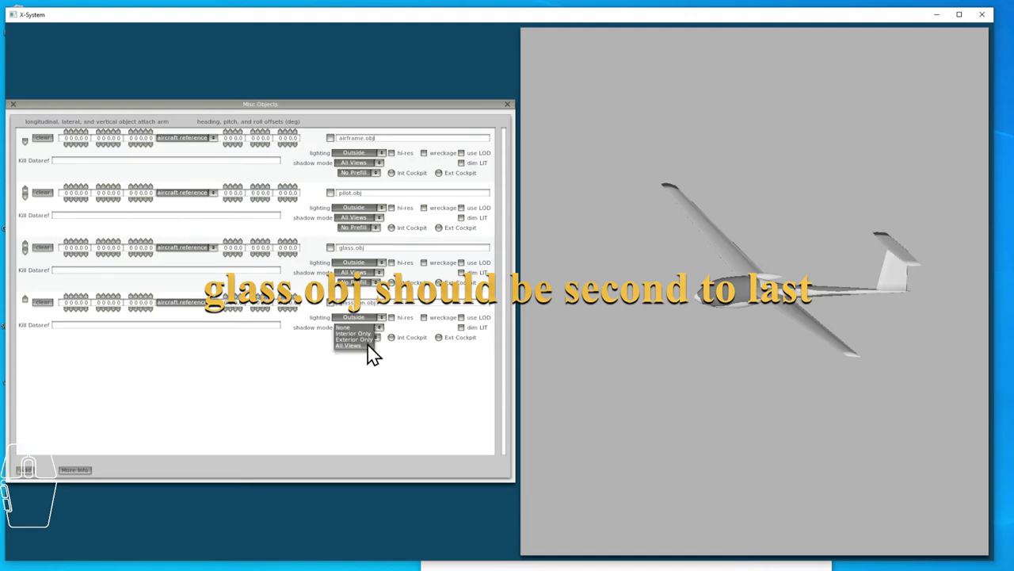
left_click(371, 347)
Choose Glass (Outside) lighting for glass.obj and Glass (Inside) for glass_inn.obj, and close the Misc Objects settings.
left_click(365, 263)
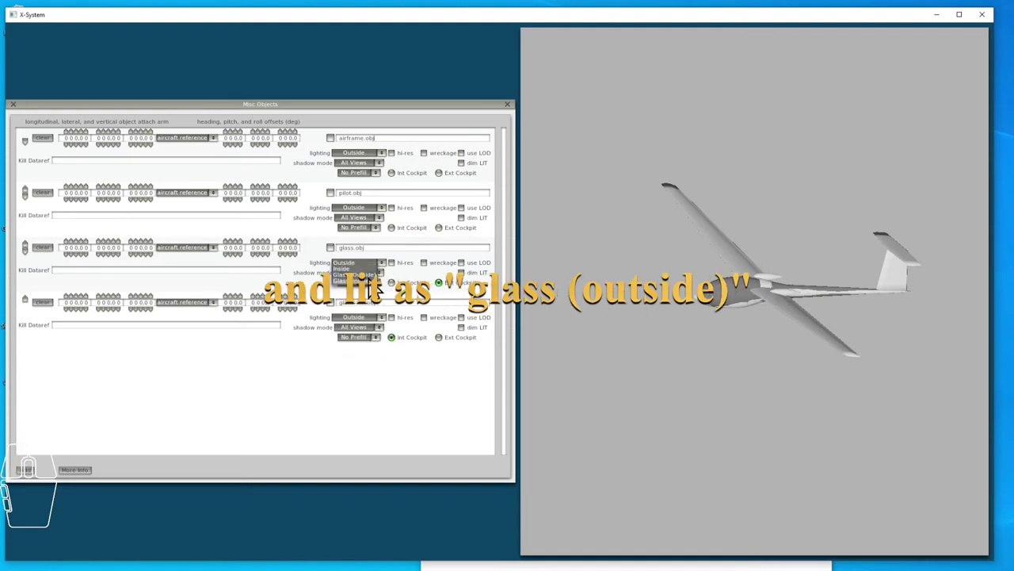
left_click(369, 275)
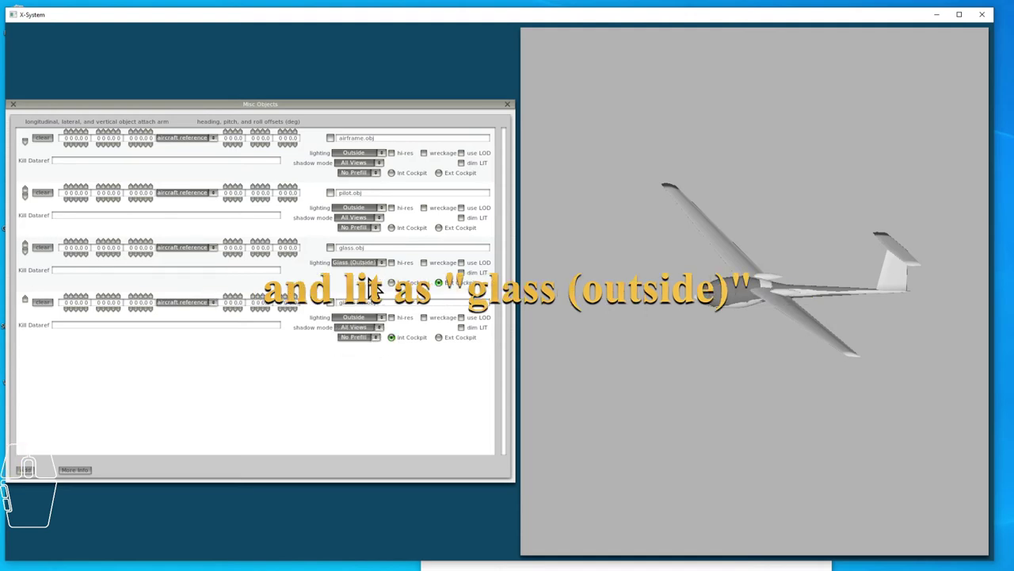
left_click(379, 317)
left_click(366, 339)
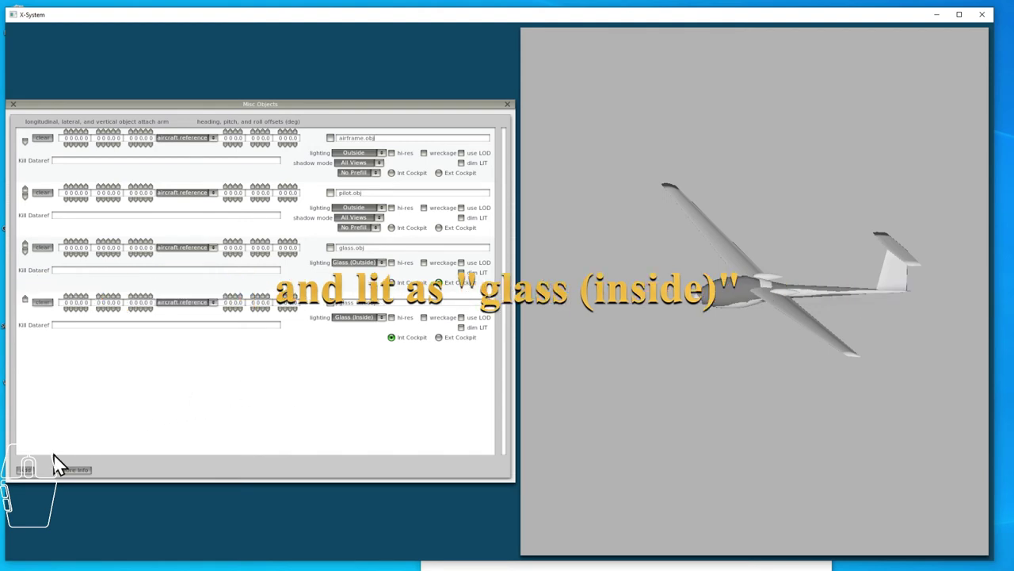
left_click(12, 103)
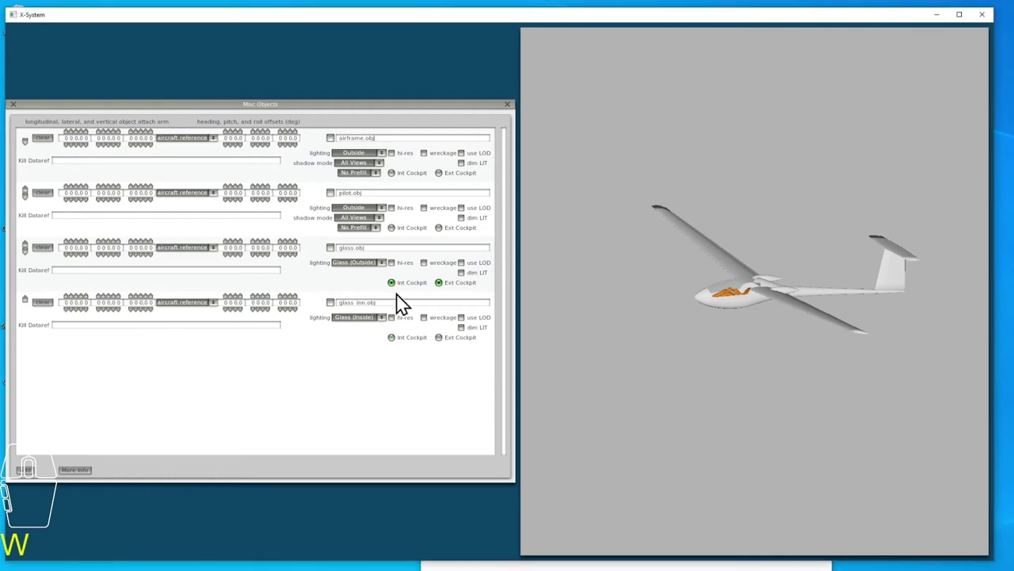
Enable the interior and exterior cockpit options for glass.obj in the Misc Objects settings.
left_click(391, 282)
left_click(438, 283)
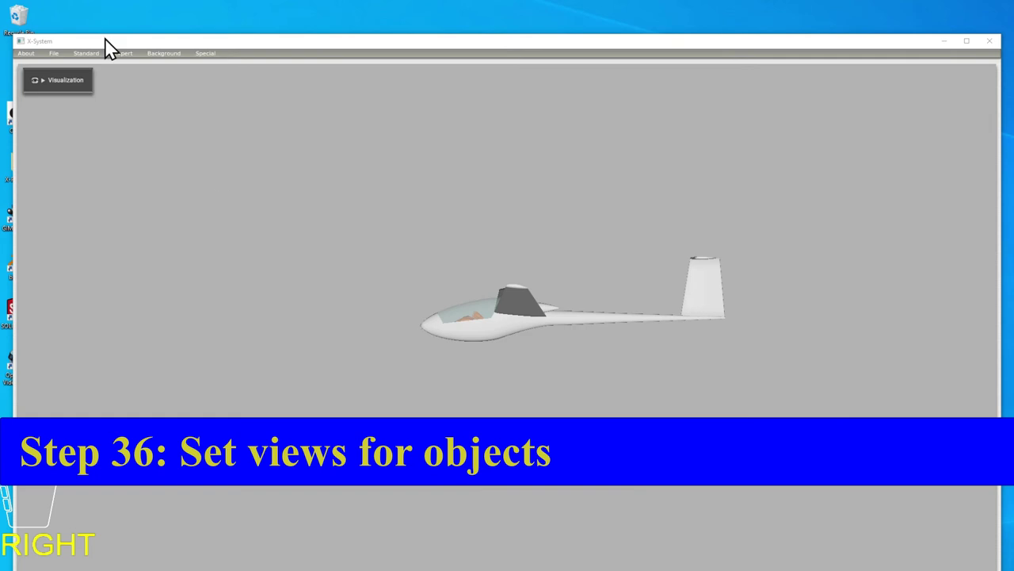
In the Viewpoint cockpit settings, show the cockpit object in external views and the exterior aircraft in the 3-D cockpit view.
left_click(87, 54)
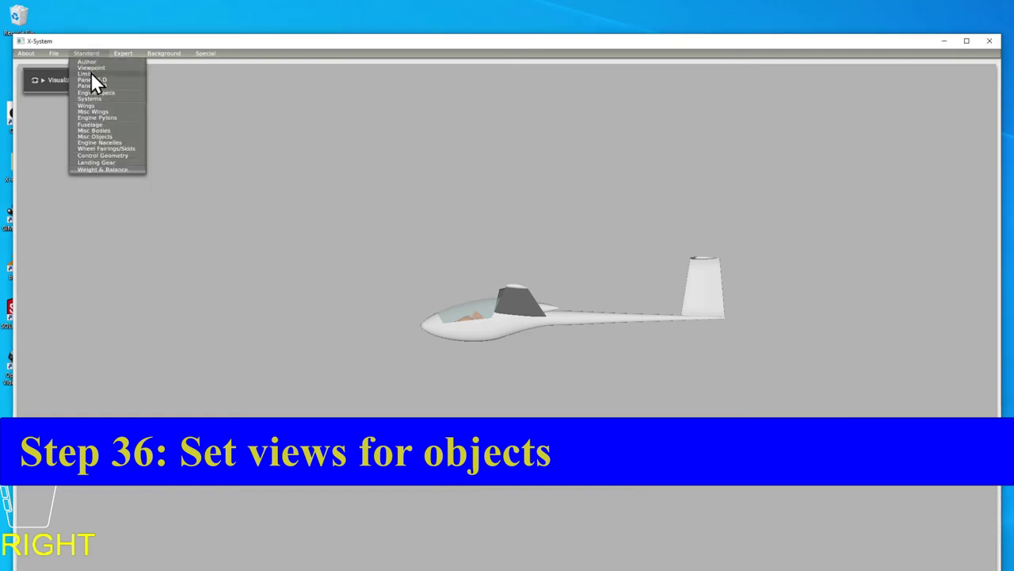
left_click(91, 68)
left_click(92, 145)
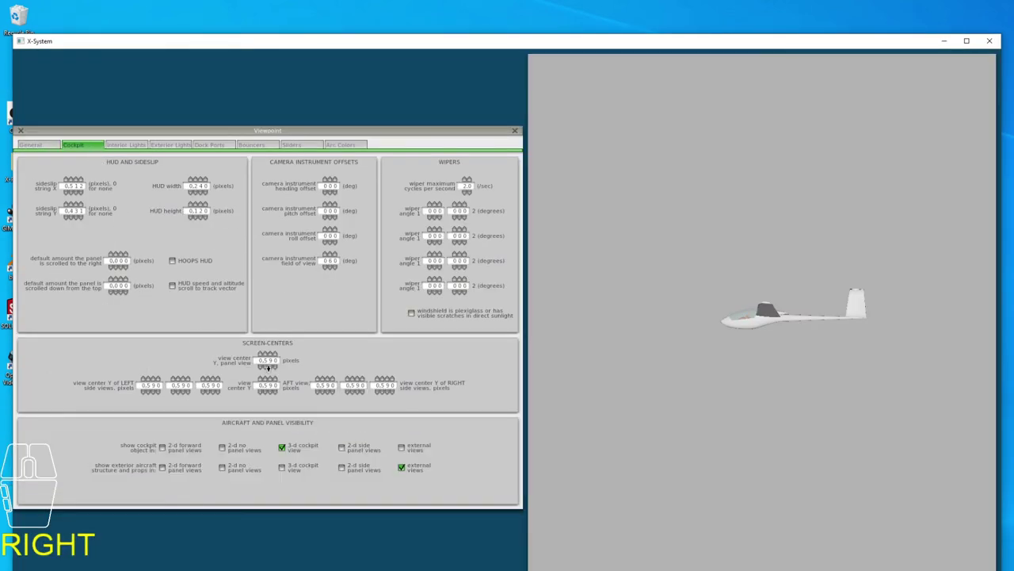
left_click(401, 447)
left_click(286, 468)
left_click(21, 131)
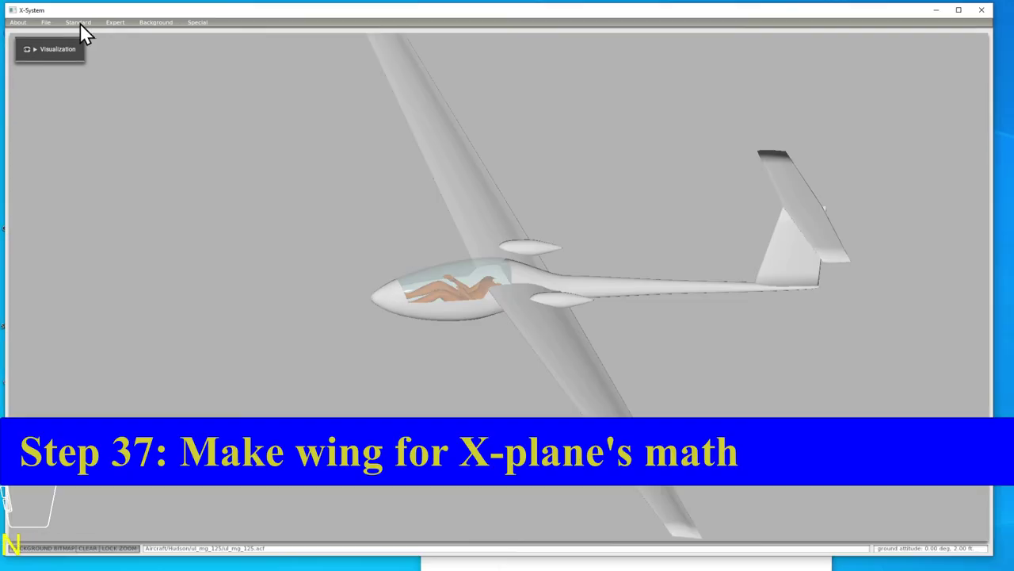
In the Wings settings, set Wing 1's semi-length to 25 ft, root chord to 3.5 ft and tip chord to 1.4 ft.
left_click(80, 23)
left_click(77, 75)
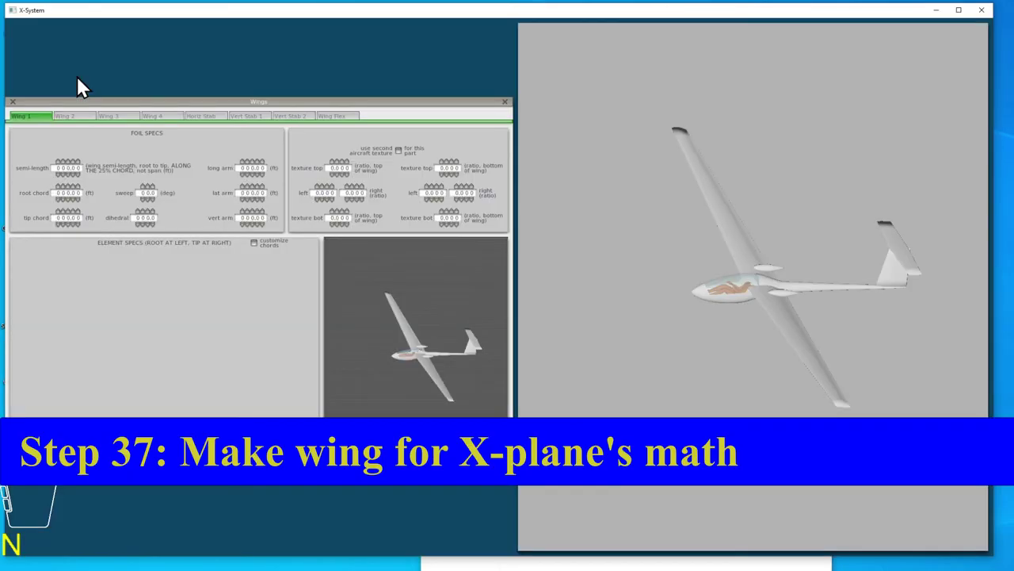
scroll(61, 165, "up", 3)
scroll(66, 165, "down", 5)
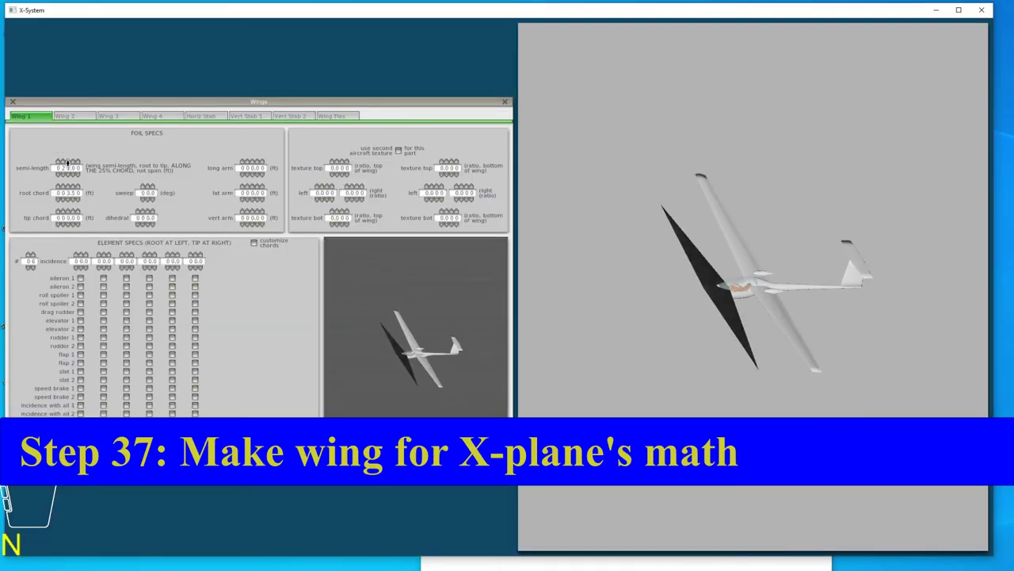
scroll(69, 213, "up", 1)
scroll(73, 213, "up", 4)
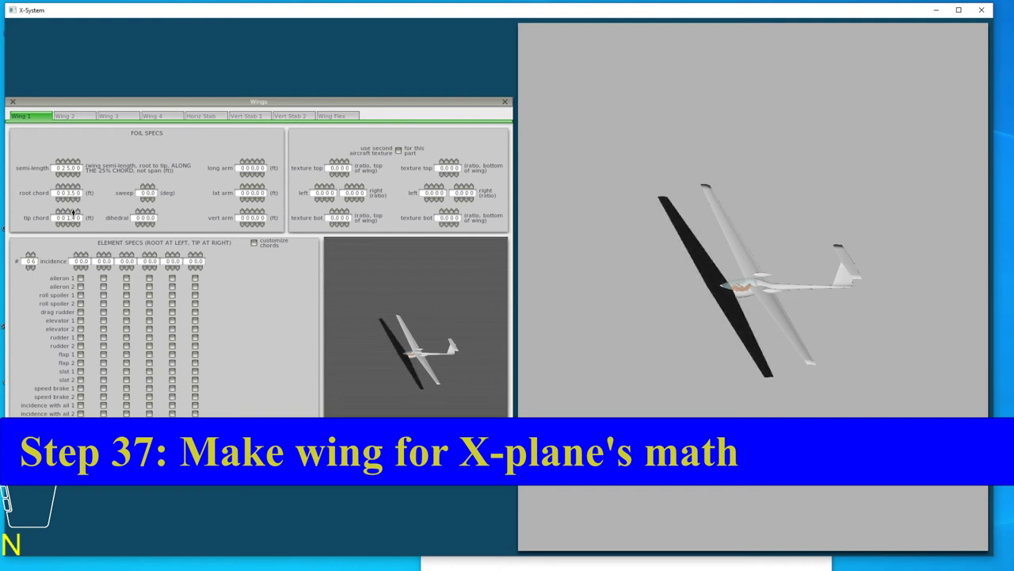
Set Wing 1's sweep to 2 degrees and its longitudinal arm to 5.87 ft.
left_click(147, 188)
left_click(146, 187)
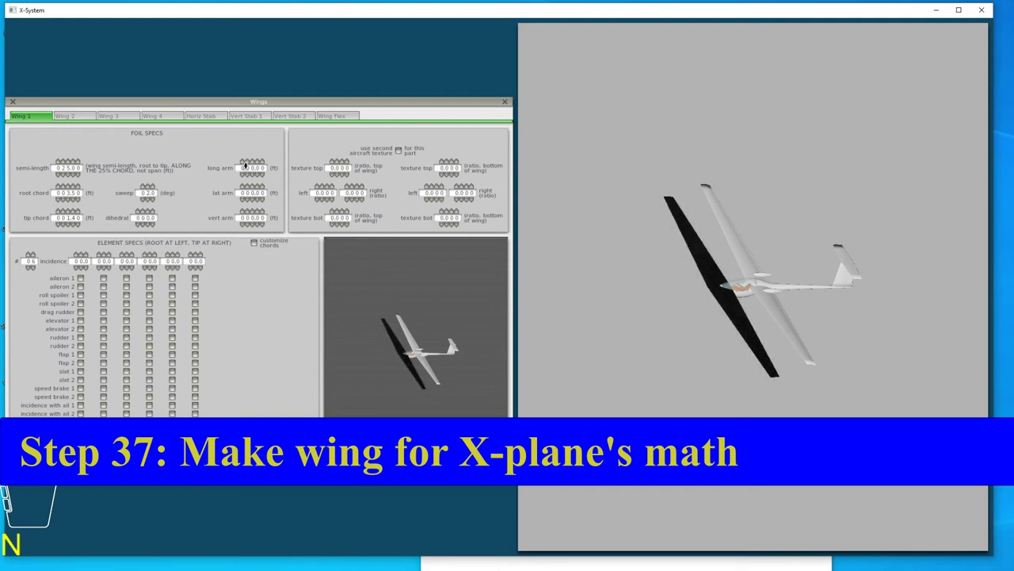
scroll(248, 163, "up", 1)
scroll(248, 166, "down", 1)
scroll(252, 163, "up", 5)
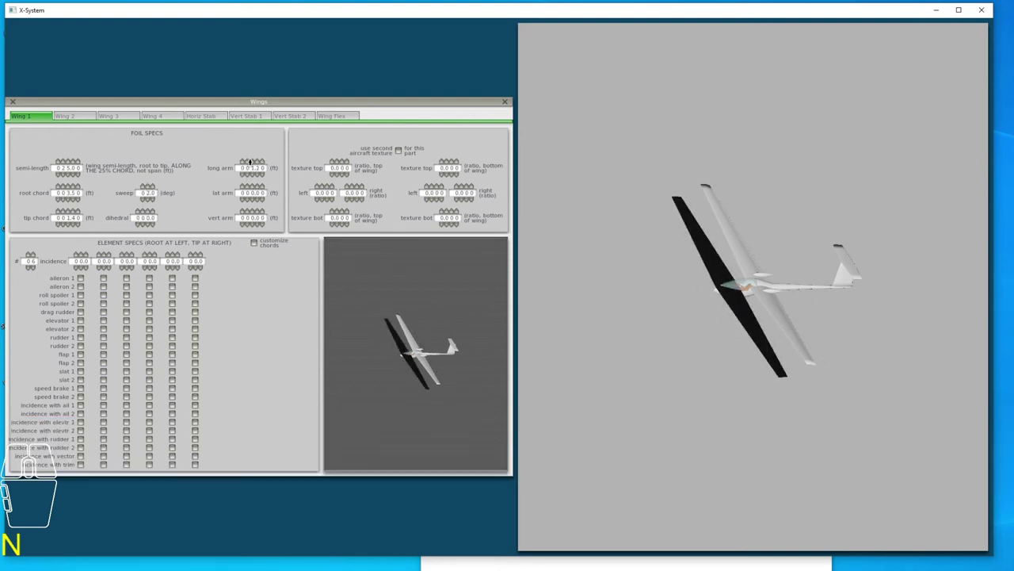
scroll(256, 163, "up", 2)
scroll(255, 163, "up", 6)
left_click(262, 163)
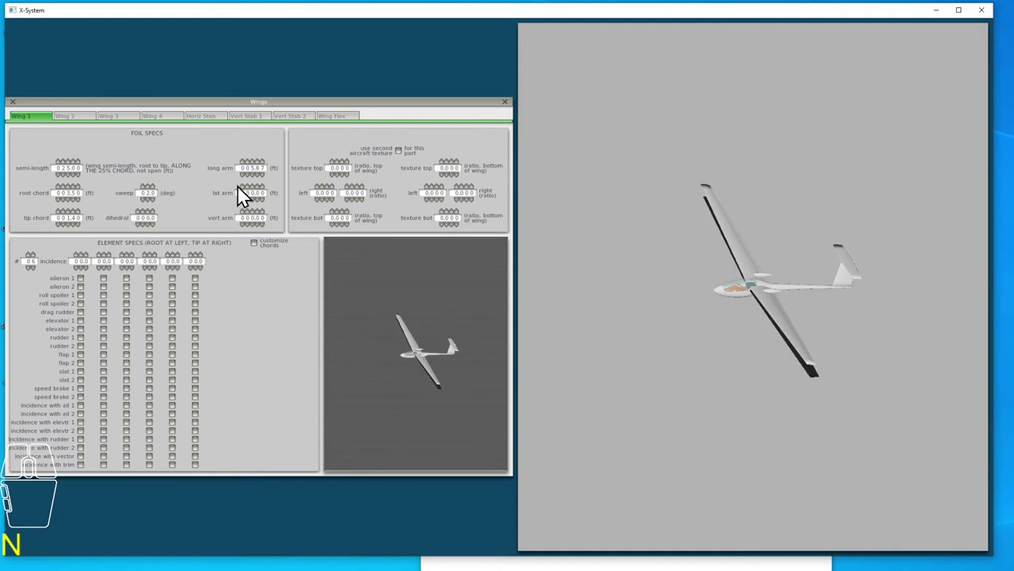
Set Wing 1's dihedral to 4 degrees and its sweep to 0 degrees.
left_click(148, 187)
left_click(147, 187)
left_click(147, 198)
left_click(147, 197)
left_click(146, 213)
left_click(147, 213)
left_click(147, 212)
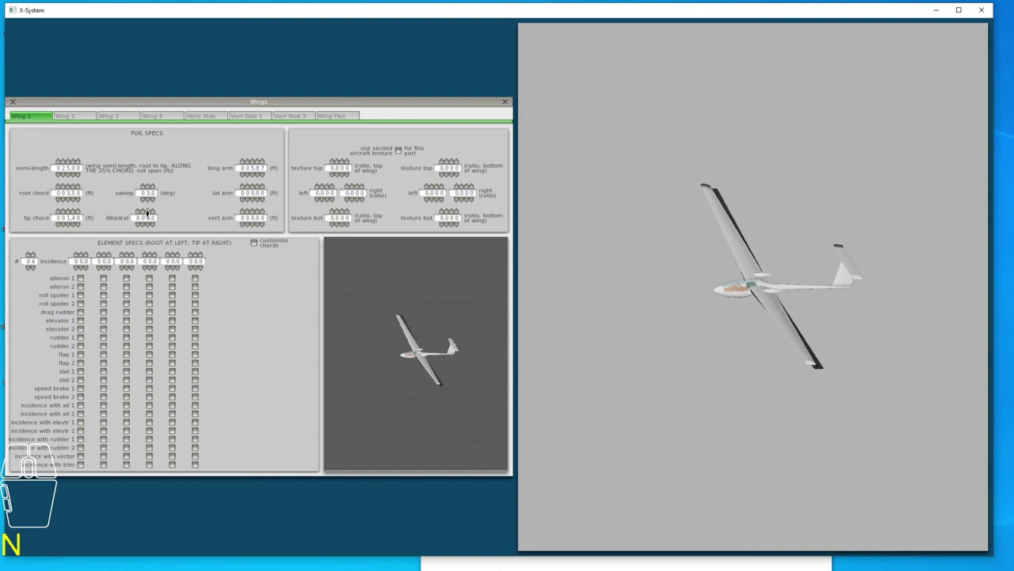
left_click(147, 213)
left_click(147, 188)
left_click(149, 198)
left_click(149, 198)
left_click(149, 198)
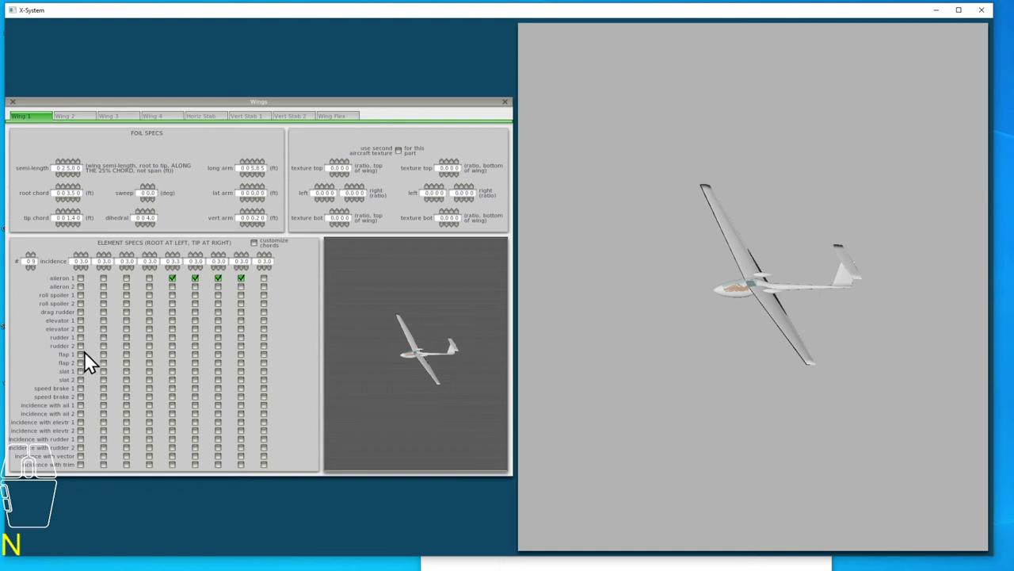
Assign flap 1 to the four innermost elements of Wing 1.
left_click(80, 354)
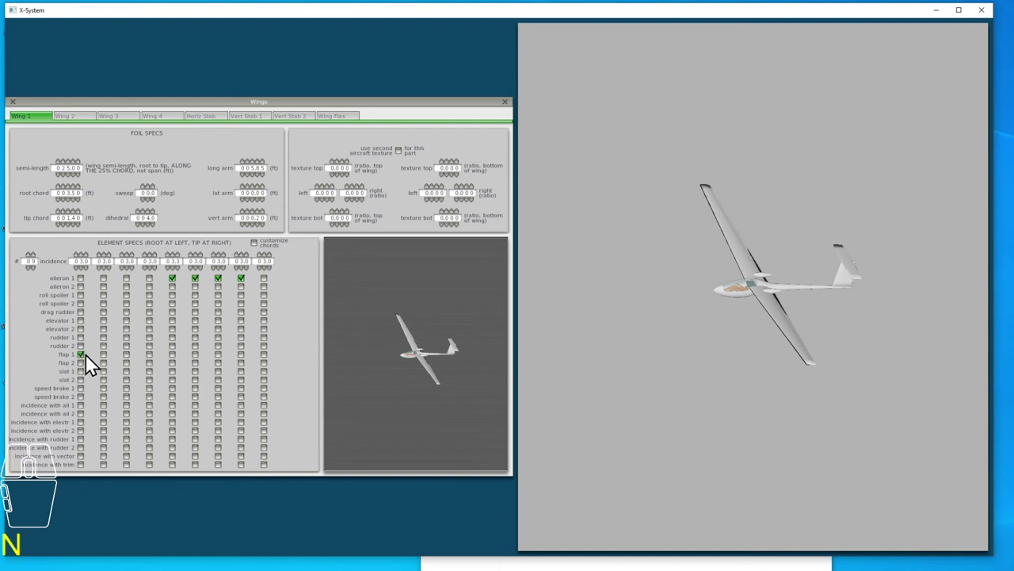
left_click(126, 354)
left_click(149, 354)
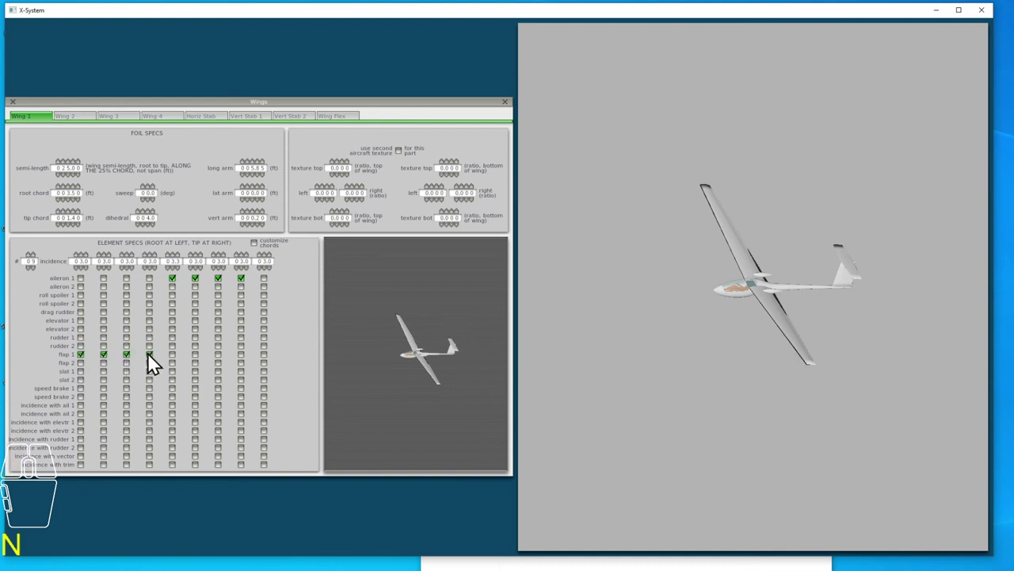
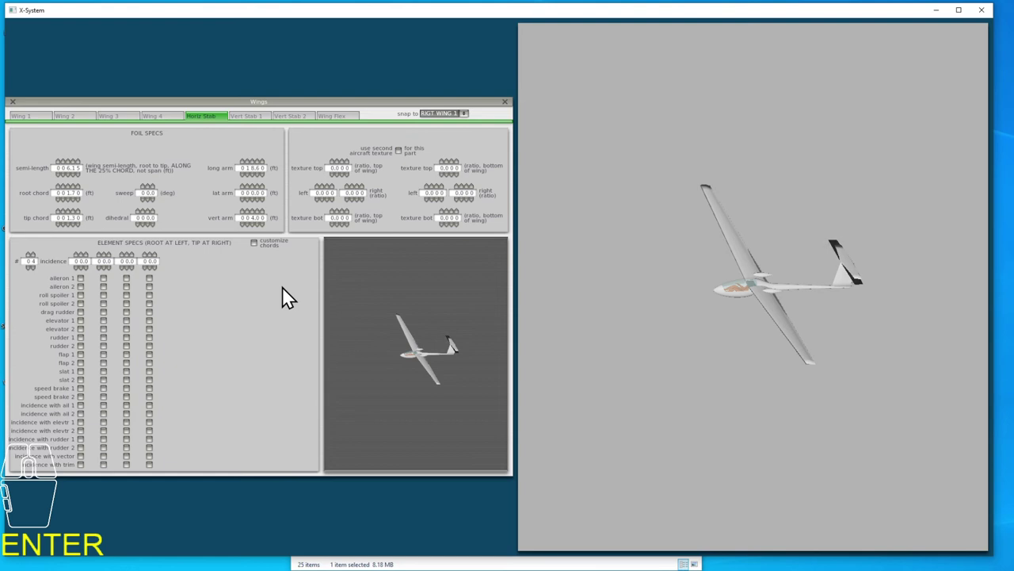
Set the horizontal stabilizer's semi-length to 4.74 ft.
left_click(68, 171)
left_click(69, 172)
left_click(74, 163)
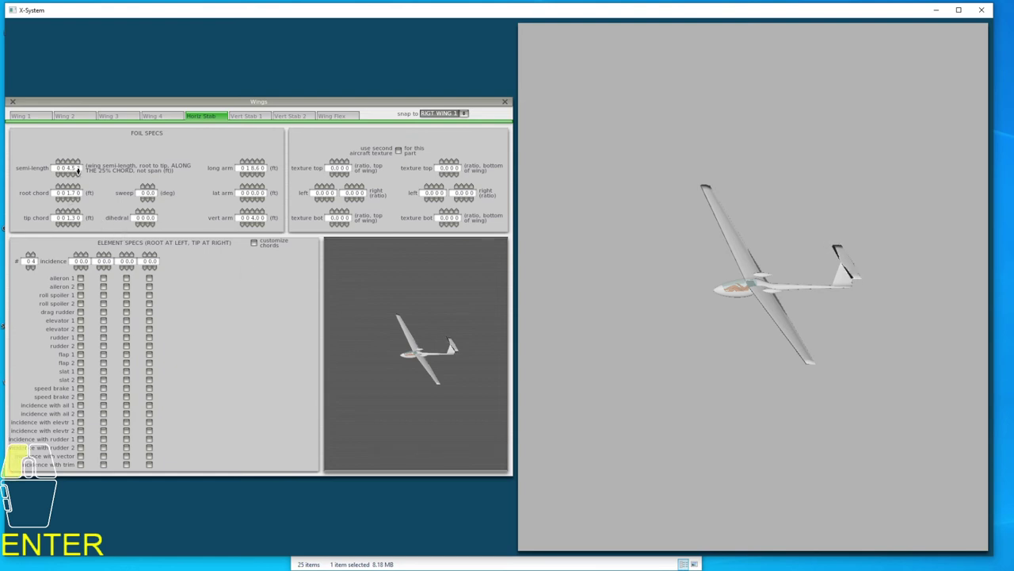
left_click(74, 162)
left_click(74, 162)
left_click(78, 162)
left_click(78, 162)
left_click(78, 162)
left_click(79, 163)
Set the horizontal stabilizer's sweep to 3 degrees.
left_click(147, 187)
left_click(147, 186)
left_click(147, 186)
left_click(147, 187)
left_click(146, 199)
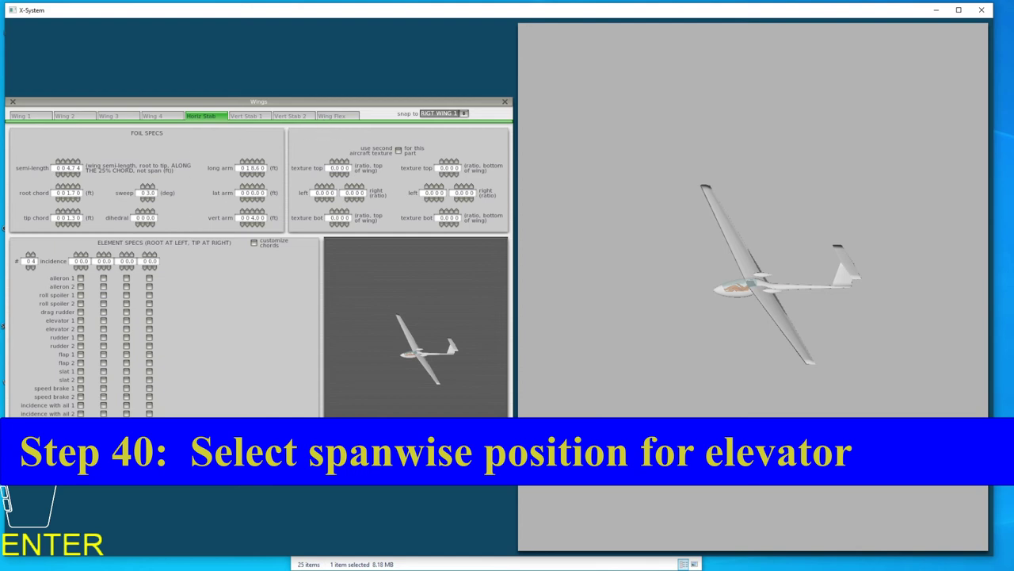
Divide the horizontal stabilizer into 6 elements and assign elevator 1 to all of them.
left_click(30, 253)
left_click(30, 254)
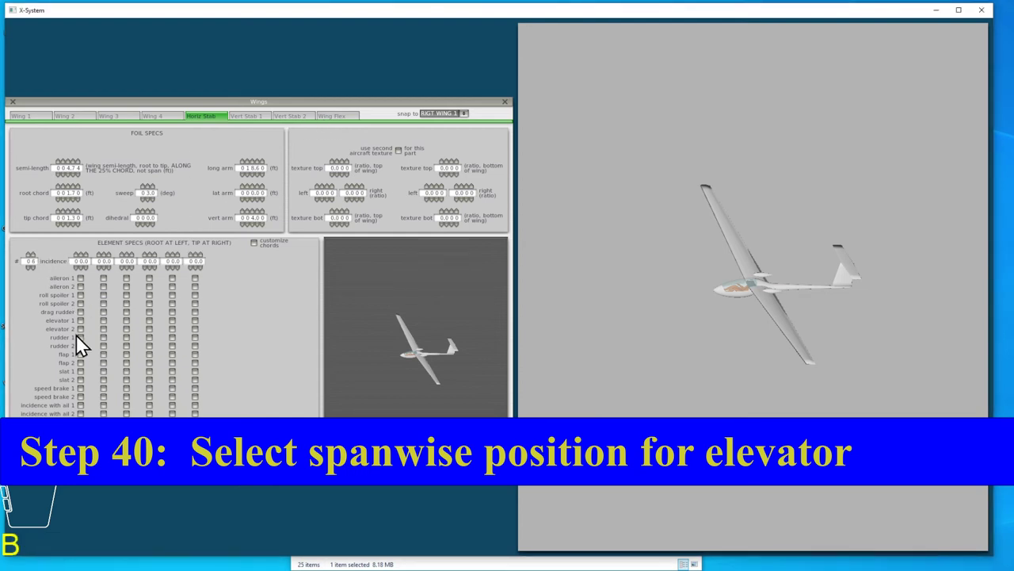
left_click(195, 321)
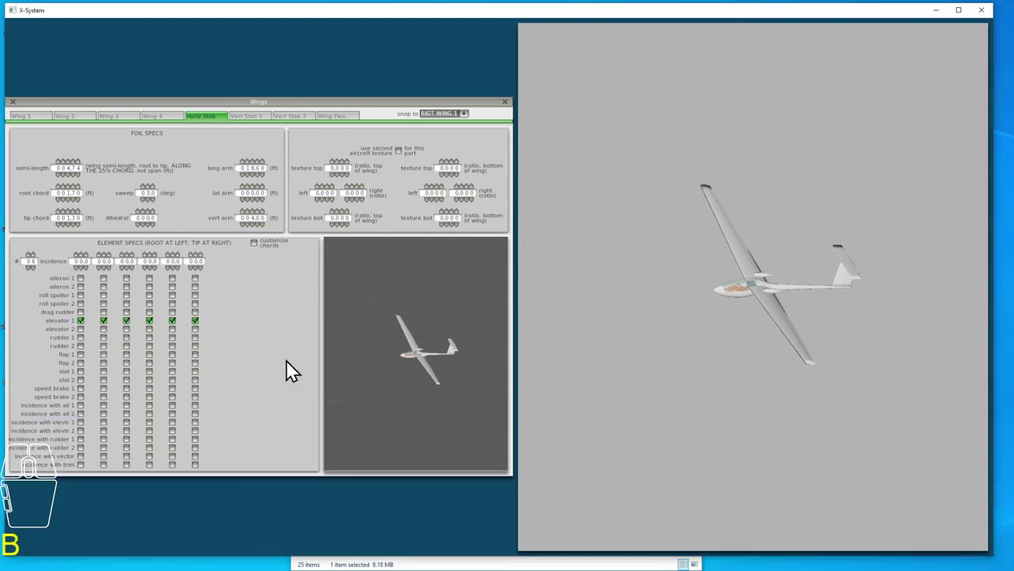
Set the root chord of Vert Stab 1 to 3 ft and its tip chord to 2.05 ft.
left_click(247, 116)
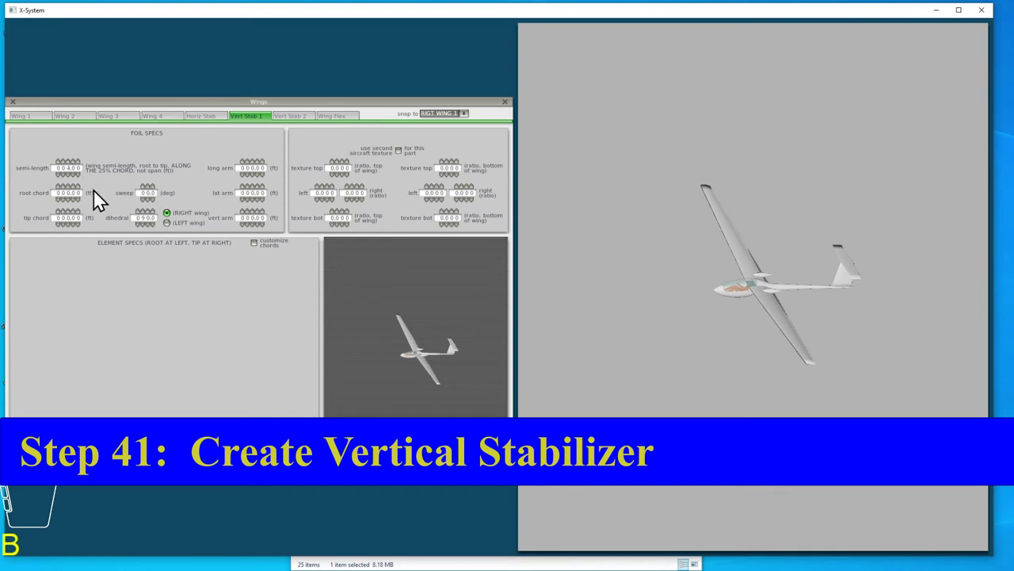
left_click(68, 186)
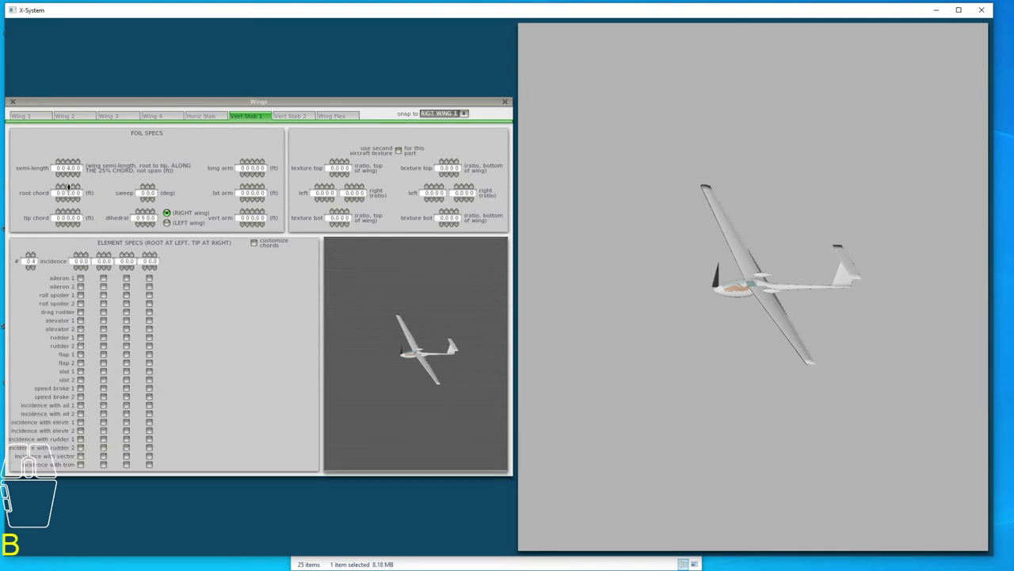
left_click(68, 186)
left_click(68, 186)
left_click(70, 212)
left_click(70, 211)
left_click(77, 211)
Set the longitudinal arm of Vert Stab 1 to 18.25 ft and its sweep to 6 degrees.
left_click(250, 163)
left_click(251, 163)
left_click(251, 163)
left_click(250, 163)
left_click(251, 163)
left_click(250, 163)
left_click(251, 163)
left_click(252, 163)
left_click(257, 163)
left_click(147, 198)
left_click(147, 198)
left_click(147, 188)
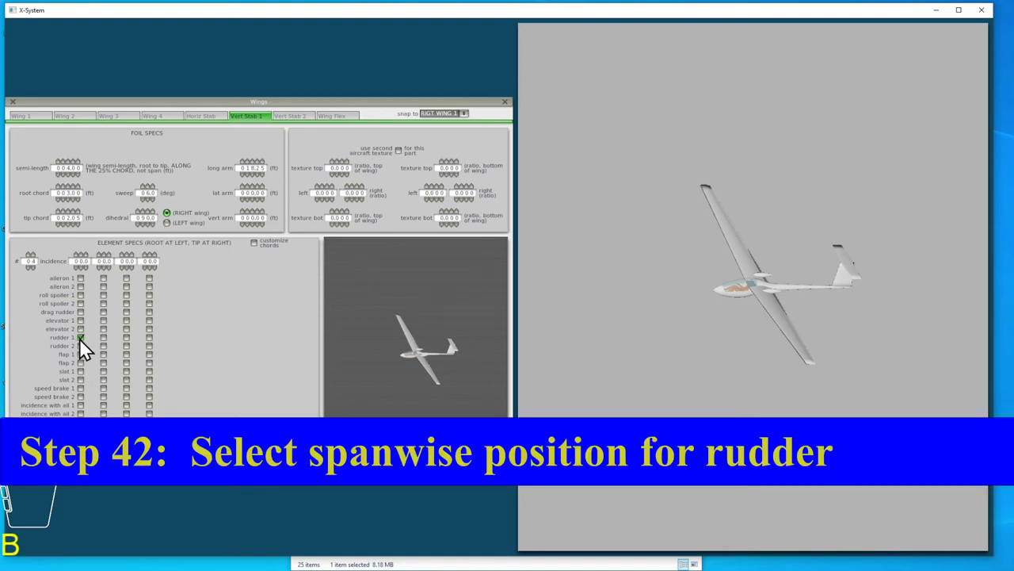
Divide Vert Stab 1 into 6 elements and assign rudder 1 to all of them.
left_click(33, 254)
left_click(34, 254)
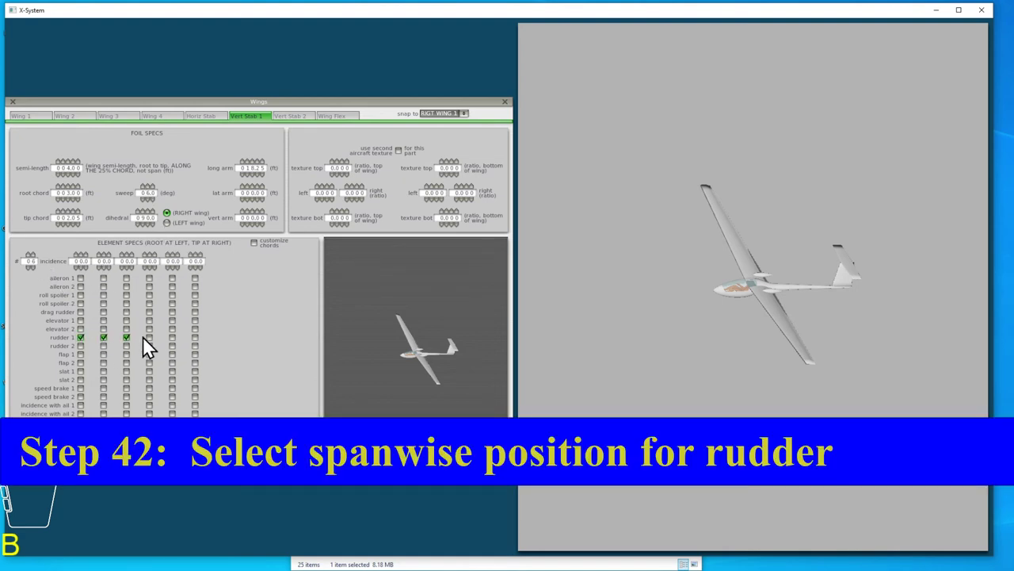
left_click(195, 336)
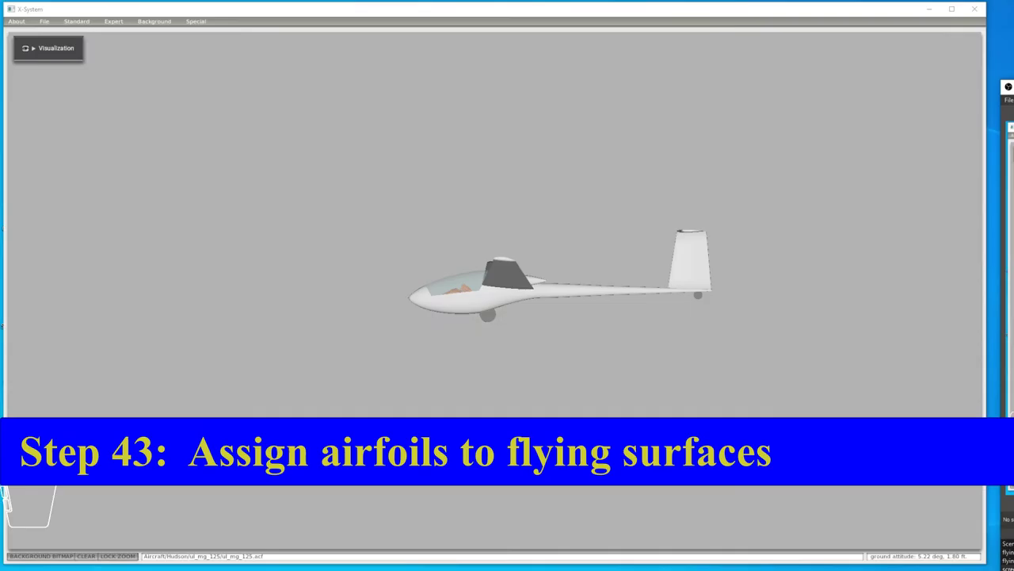
In the airfoil settings for the wings, assign AH93K131_15 as Wing 1's low-Reynolds root airfoil.
left_click(113, 22)
left_click(117, 30)
left_click(66, 128)
left_click(47, 164)
double_click(119, 90)
double_click(126, 101)
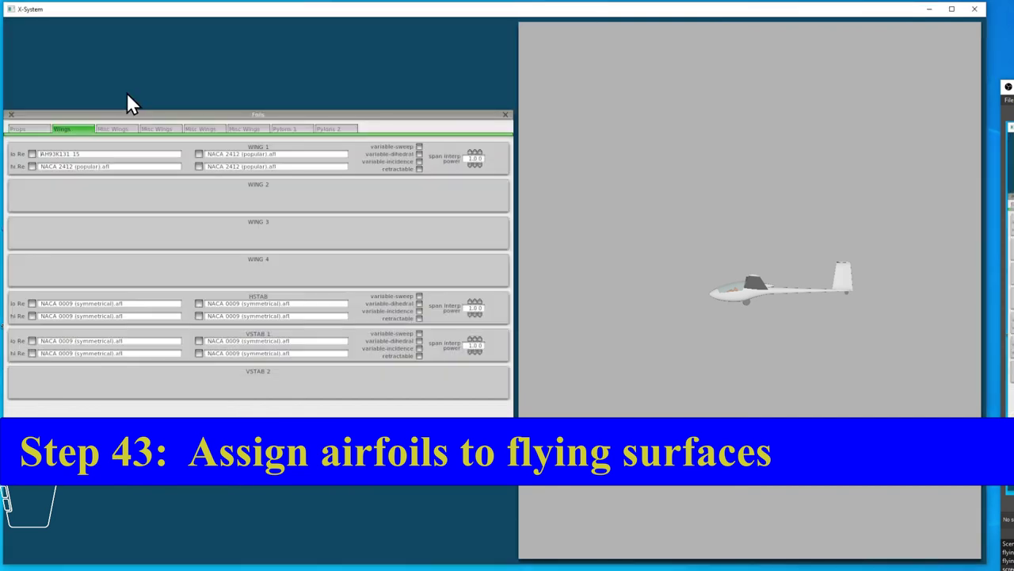
Assign AH93K131_15 as Wing 1's high-Reynolds root airfoil.
left_click(129, 103)
double_click(119, 90)
double_click(130, 101)
double_click(127, 100)
double_click(120, 92)
double_click(120, 92)
Assign AH93K131_15 as Wing 1's low-Reynolds tip airfoil.
left_click(188, 155)
double_click(128, 92)
double_click(129, 101)
double_click(129, 101)
double_click(131, 93)
double_click(131, 93)
Assign AH93K131_15 as Wing 1's high-Reynolds tip airfoil and close the airfoil settings.
left_click(199, 165)
double_click(134, 92)
double_click(138, 101)
double_click(139, 102)
double_click(148, 91)
double_click(147, 91)
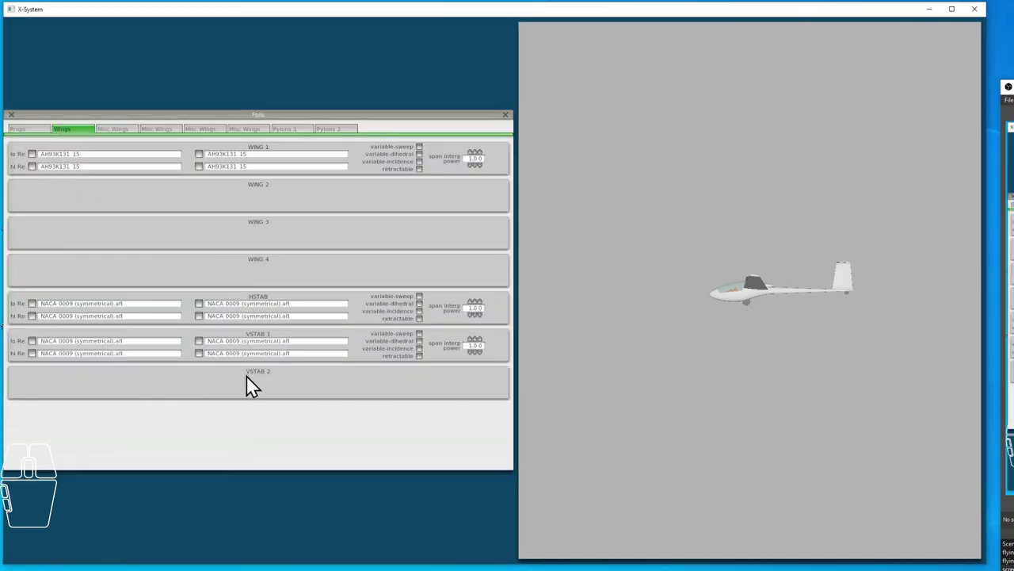
left_click(11, 114)
left_click(44, 22)
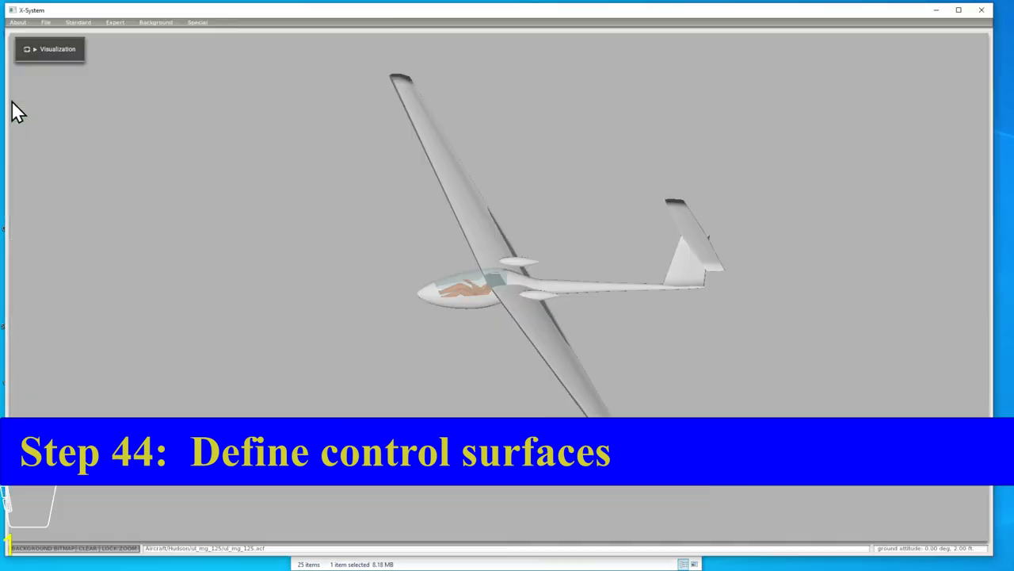
In the Control Geometry settings, set both chord ratios of aileron 1 to 0.15.
left_click(82, 21)
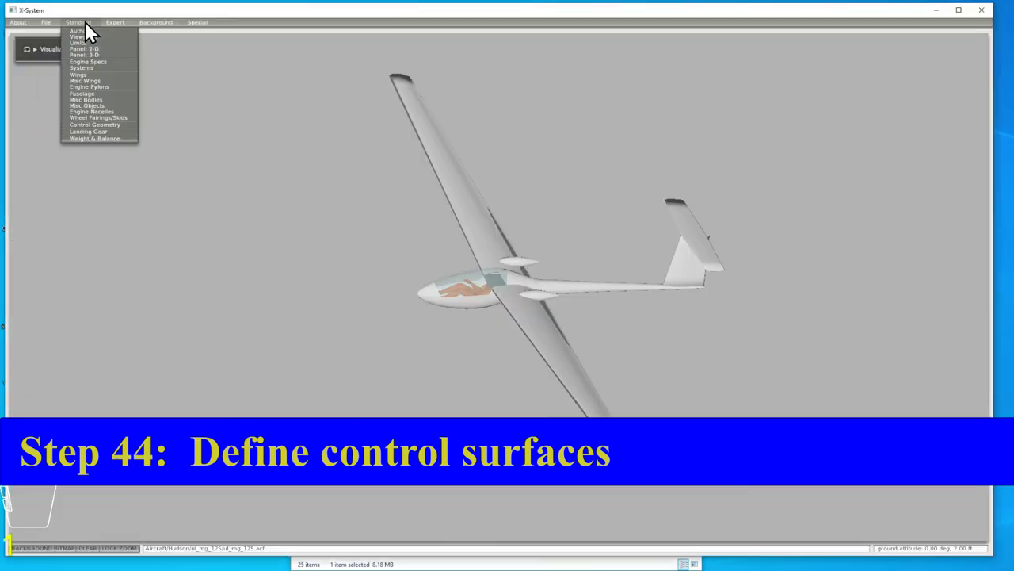
left_click(96, 125)
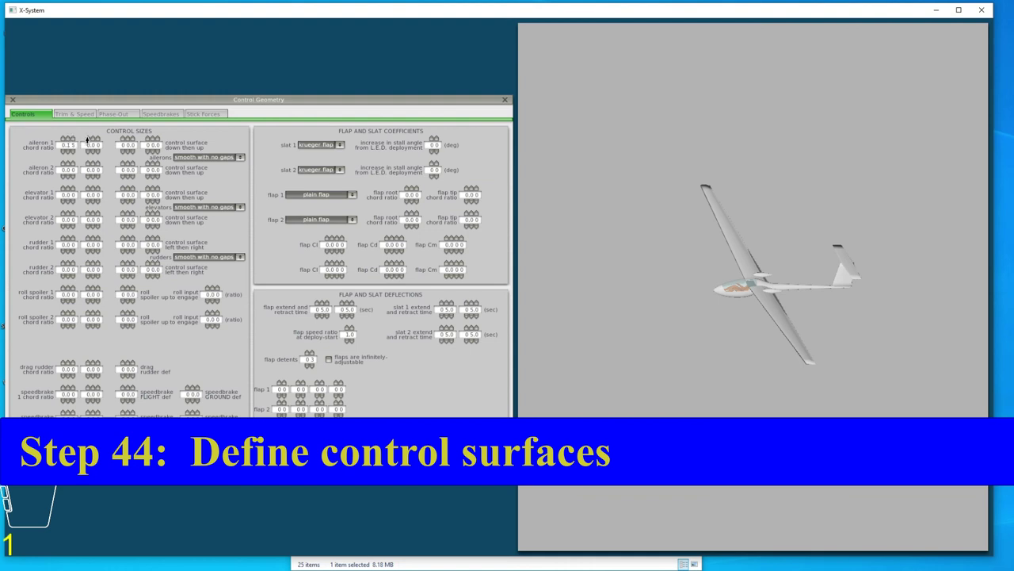
left_click(87, 140)
left_click(92, 152)
left_click(92, 152)
left_click(92, 151)
left_click(93, 151)
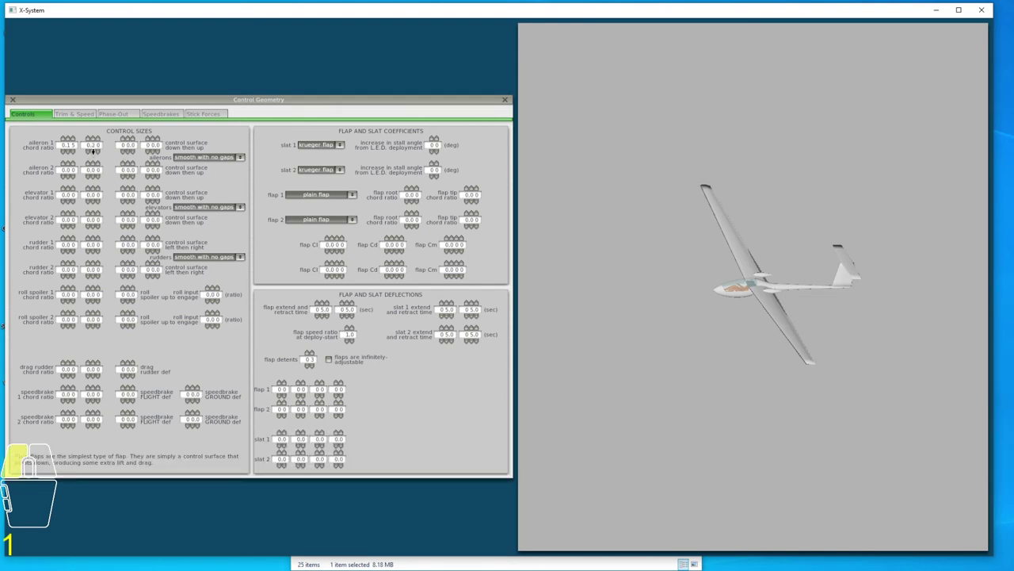
Set aileron 1's deflection to 15 degrees down and 10 degrees up.
left_click(121, 141)
left_click(127, 140)
left_click(127, 139)
left_click(127, 139)
left_click(127, 139)
left_click(126, 139)
left_click(148, 139)
left_click(149, 140)
left_click(148, 140)
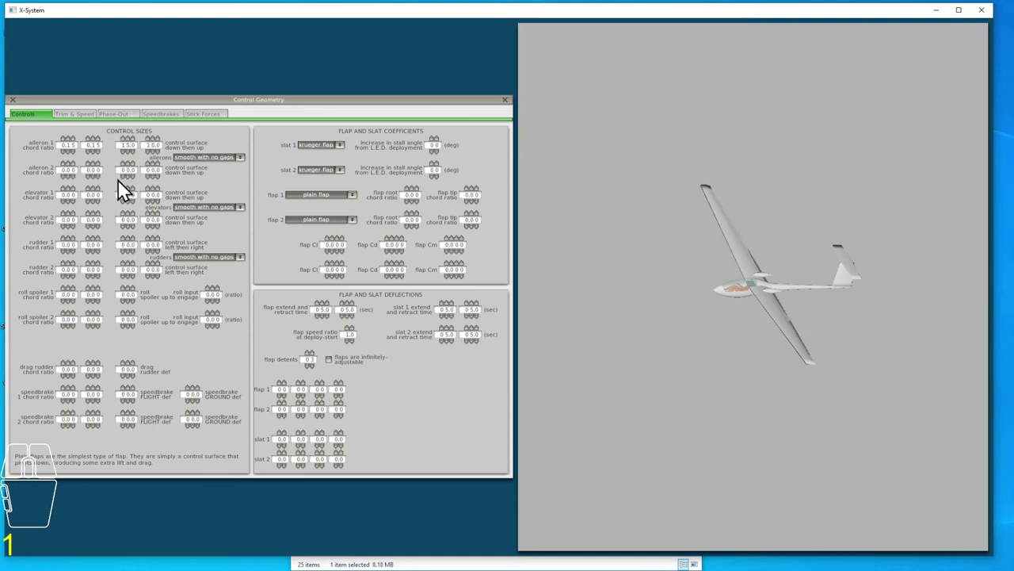
Set elevator 1's two chord ratios and its control surface deflection.
left_click(69, 189)
left_click(69, 189)
left_click(73, 190)
left_click(73, 189)
left_click(92, 188)
left_click(92, 189)
left_click(98, 190)
left_click(98, 190)
left_click(145, 189)
left_click(145, 189)
Set rudder 1's two chord ratios and its left and right deflections.
left_click(68, 237)
left_click(93, 237)
left_click(122, 237)
left_click(122, 237)
left_click(122, 237)
left_click(147, 237)
left_click(147, 237)
left_click(147, 237)
Set flap 1's deflections for the last two detents and its root and tip chord ratios.
left_click(335, 383)
left_click(336, 383)
left_click(317, 383)
left_click(414, 190)
left_click(472, 191)
left_click(476, 189)
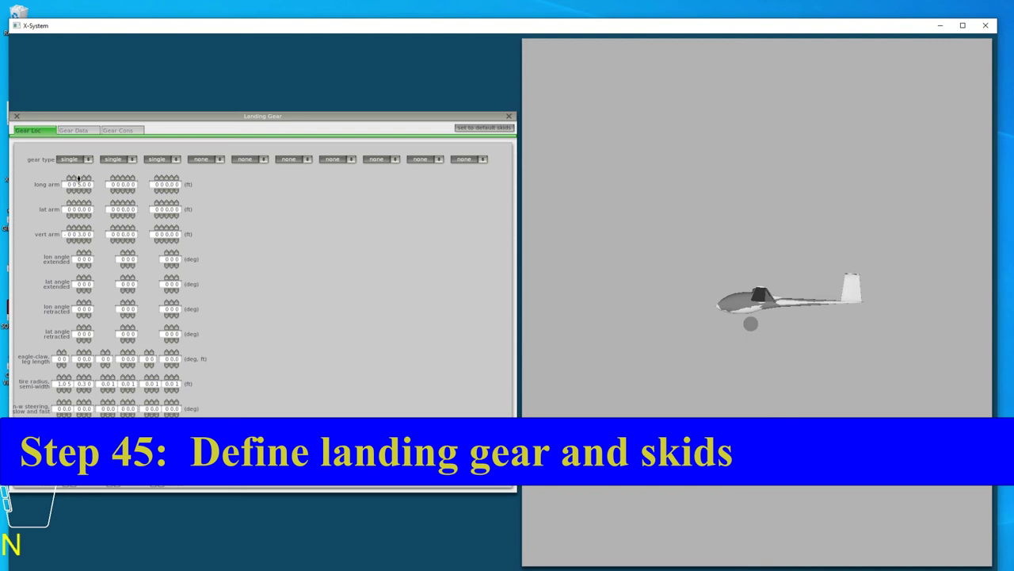
Set the main wheel's tire radius to 0.55 ft, and the tail wheel's longitudinal arm to 19.6 ft and vertical arm to -0.3 ft.
left_click(58, 389)
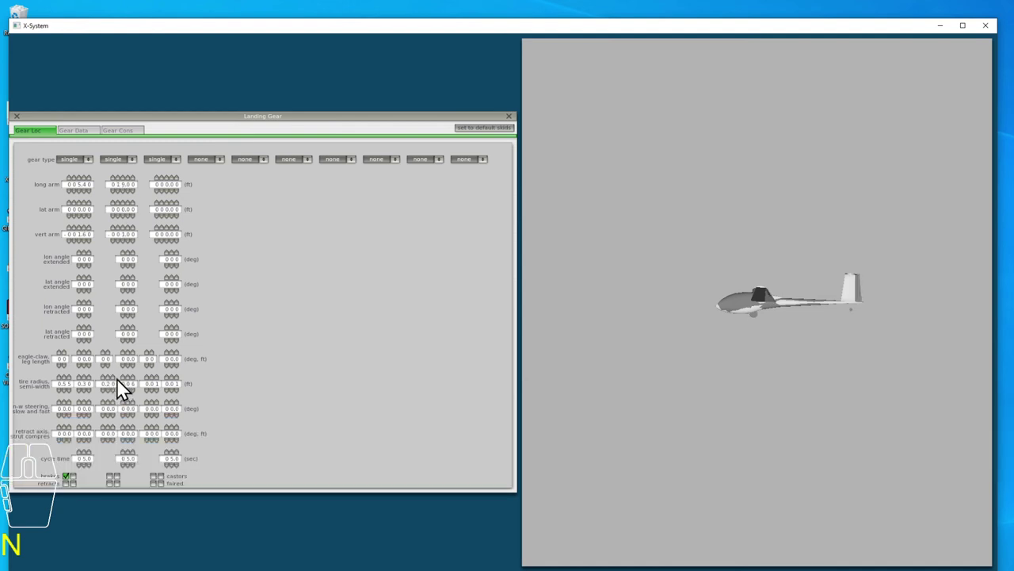
left_click(127, 189)
left_click(127, 190)
left_click(127, 228)
Change the third landing gear to skids and set its lateral arm to 24 ft.
left_click(166, 160)
left_click(166, 157)
left_click(171, 203)
left_click(171, 203)
left_click(167, 216)
Change the fourth landing gear to skids, set its longitudinal arm, and give it a lateral arm opposite the third gear's.
left_click(218, 159)
left_click(212, 177)
left_click(211, 179)
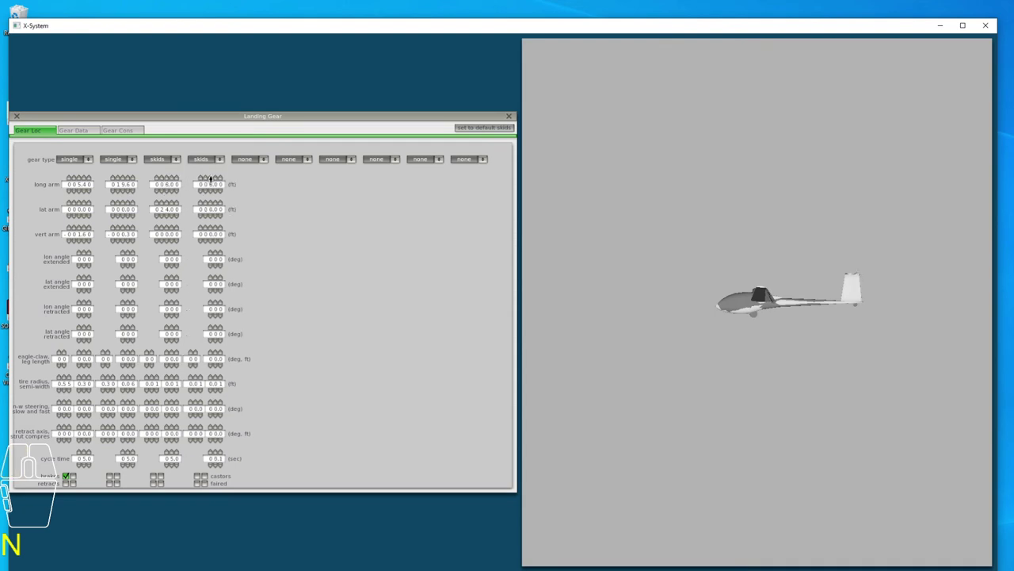
left_click(206, 214)
left_click(206, 214)
left_click(211, 214)
left_click(211, 214)
left_click(210, 214)
left_click(211, 214)
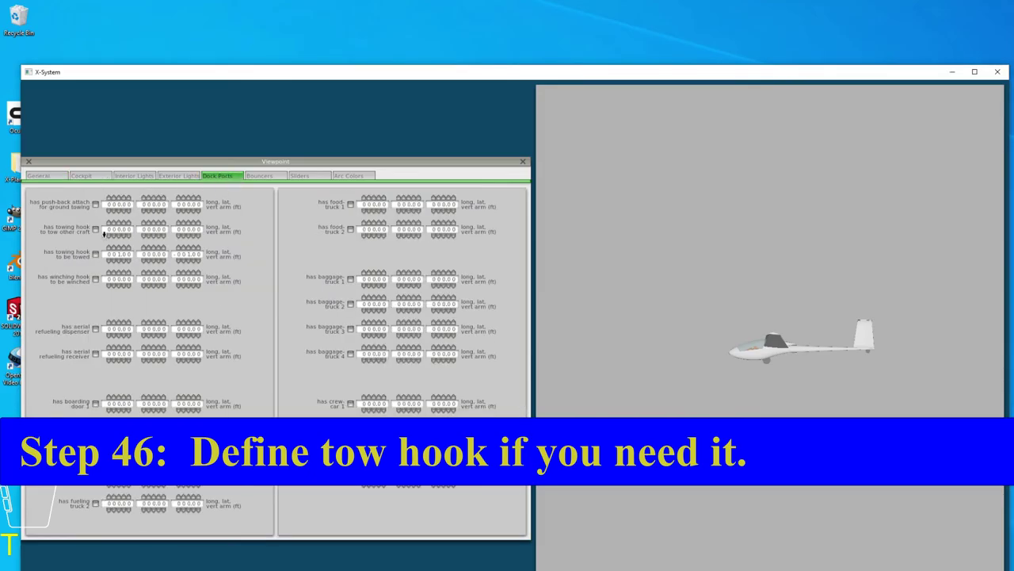
Enable the towing hook with which the glider is towed and adjust its longitudinal arm.
left_click(96, 253)
left_click(120, 253)
left_click(29, 162)
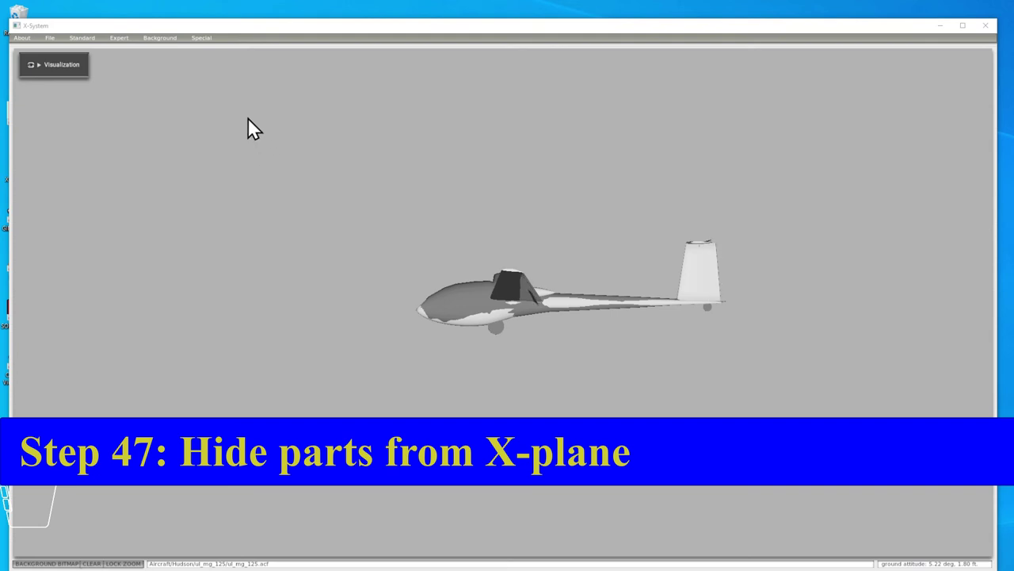
Hide all of the aircraft's parts in X-Plane through the part visibility settings.
left_click(122, 38)
left_click(135, 95)
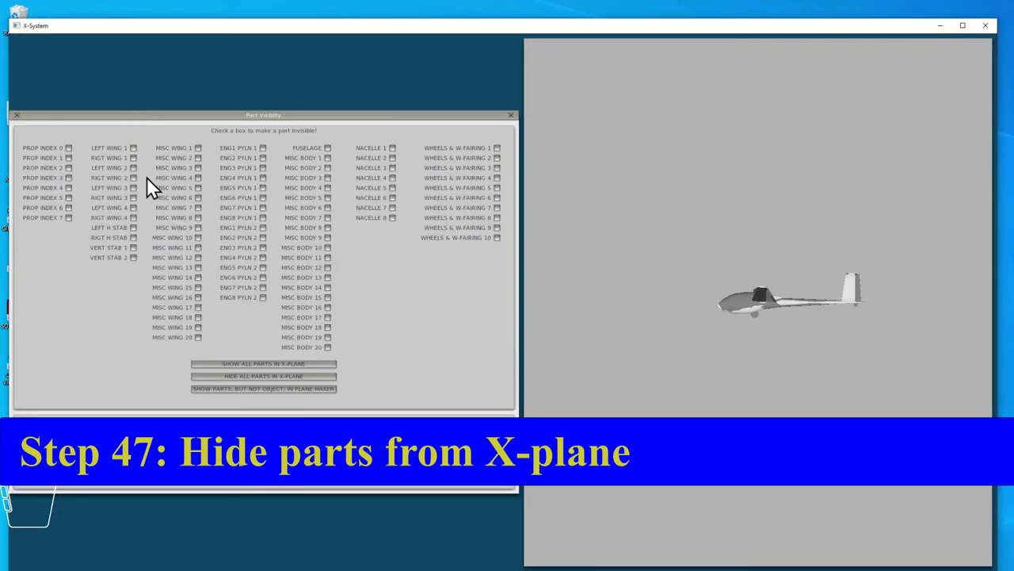
left_click(228, 375)
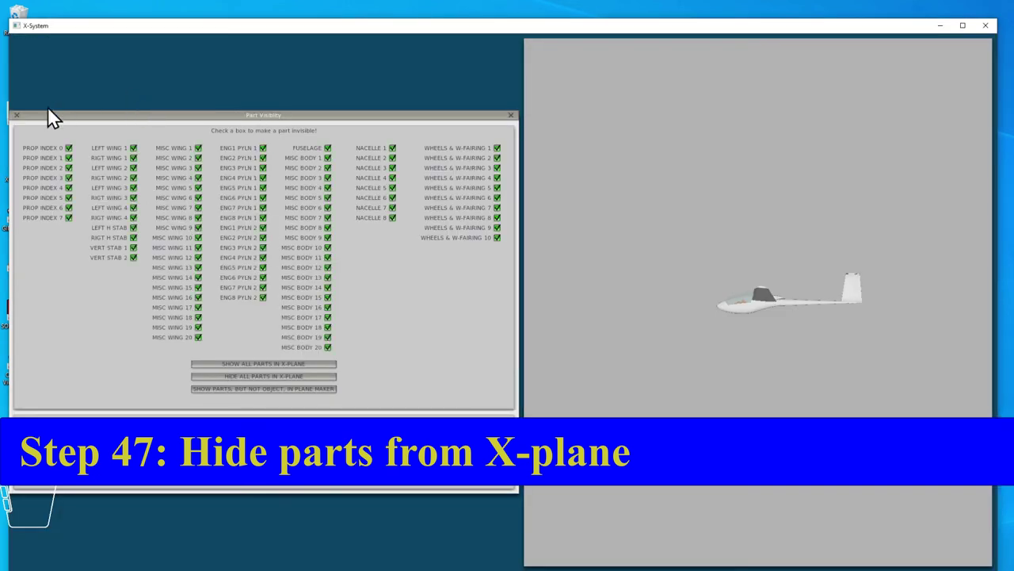
left_click(16, 115)
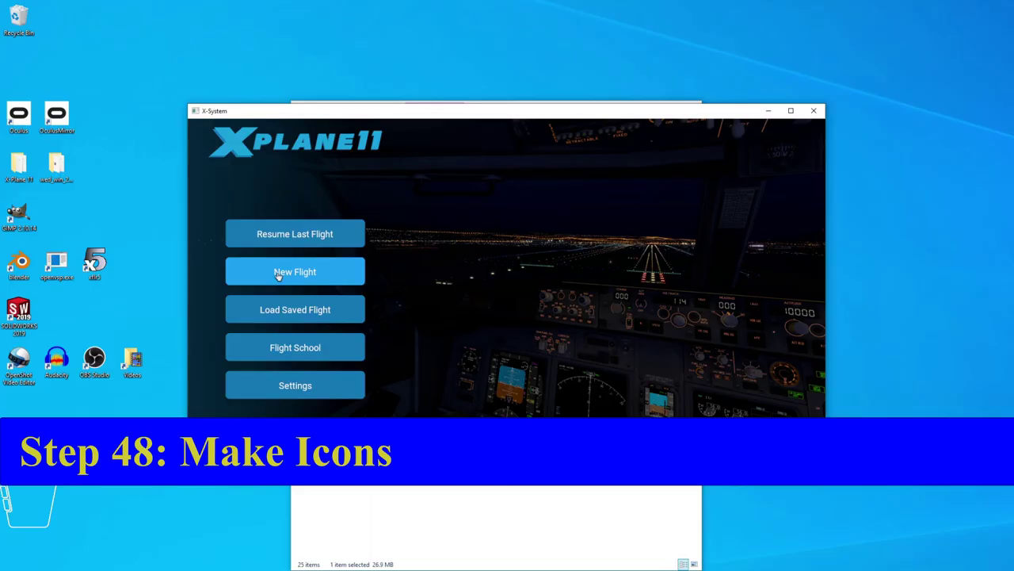
Switch to X-Plane 11, begin configuring a new flight and select the ul_mg_125_test glider as the aircraft.
left_click(279, 275)
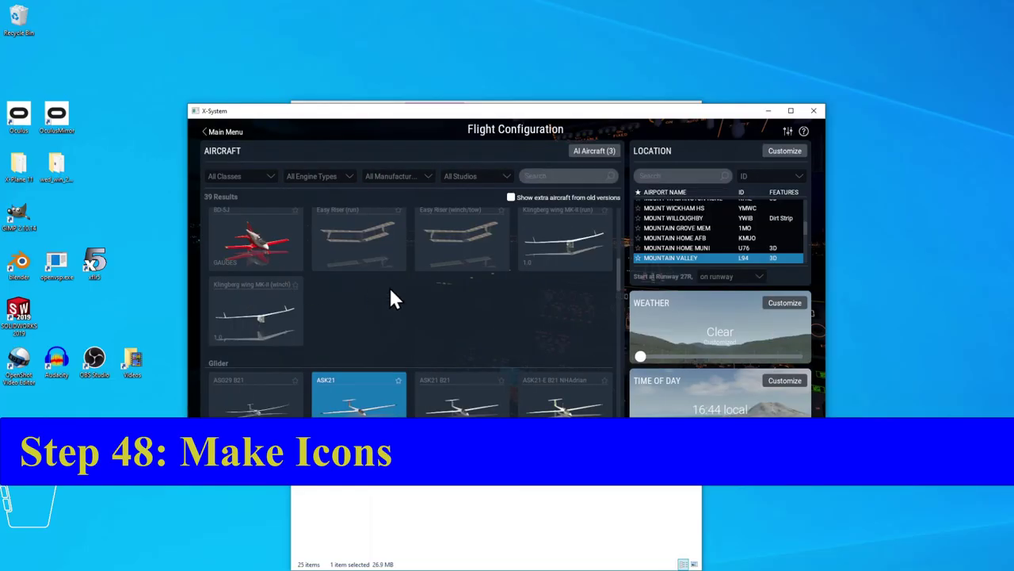
scroll(389, 287, "up", 3)
scroll(389, 286, "down", 2)
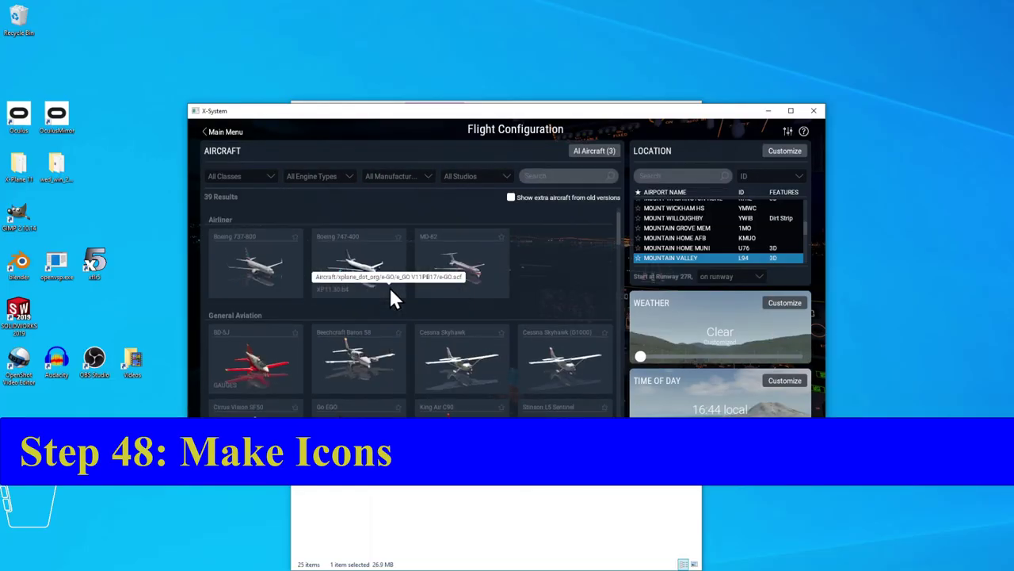
scroll(389, 286, "up", 3)
scroll(389, 287, "down", 3)
scroll(389, 286, "down", 4)
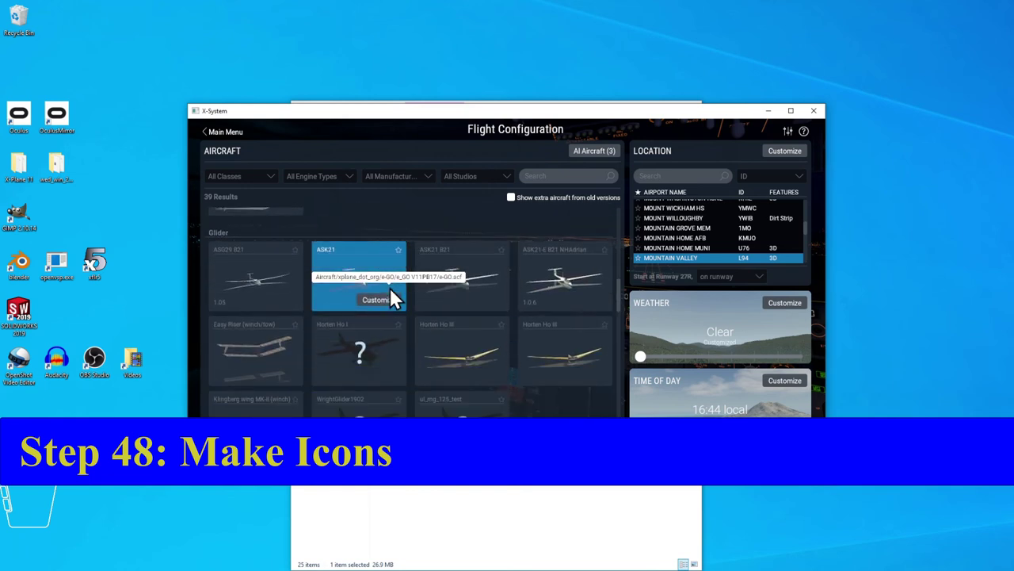
scroll(390, 287, "down", 1)
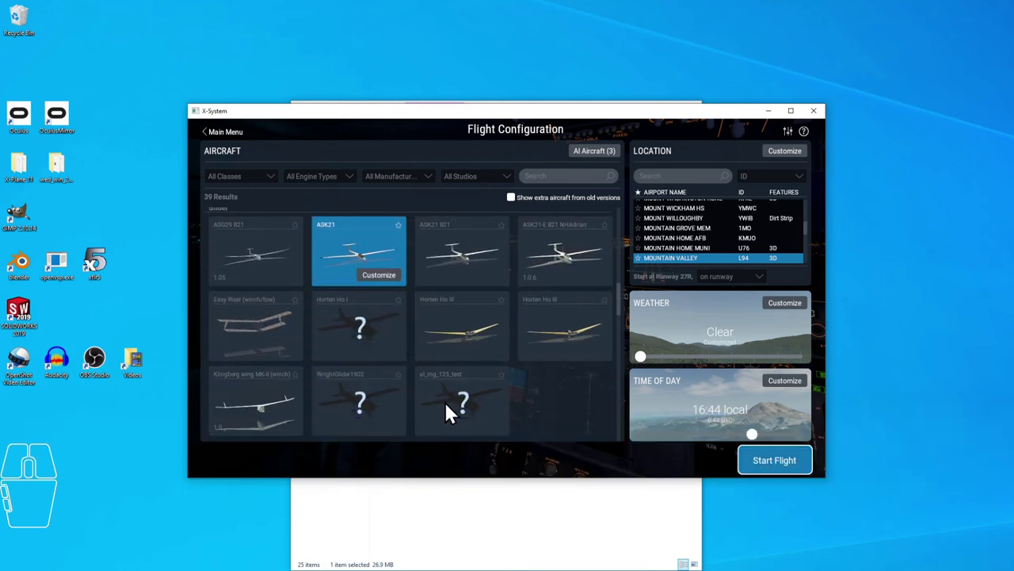
scroll(444, 399, "down", 1)
left_click(448, 374)
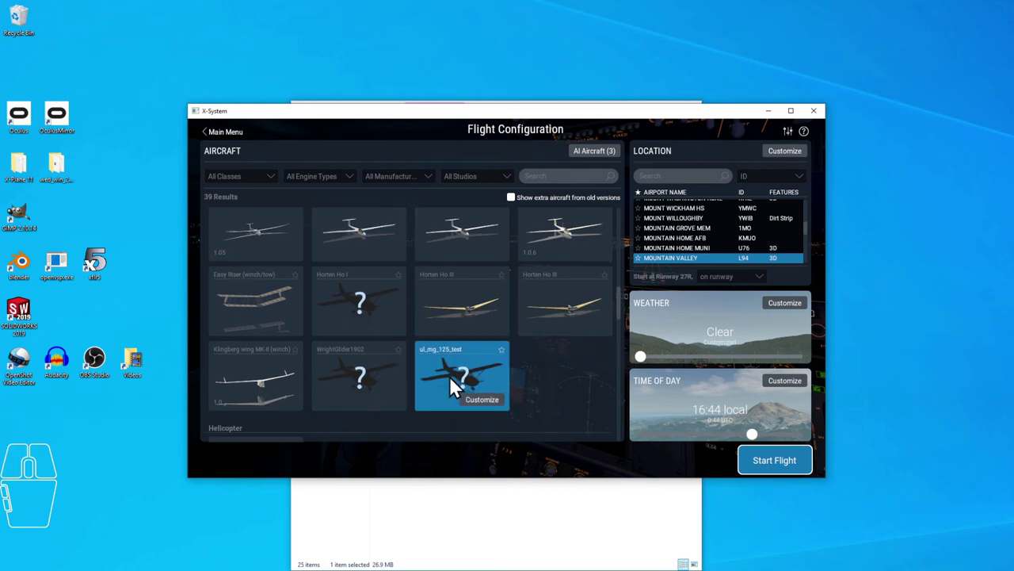
Open the glider's customization details, start the flight and acknowledge the tow instructions.
left_click(481, 400)
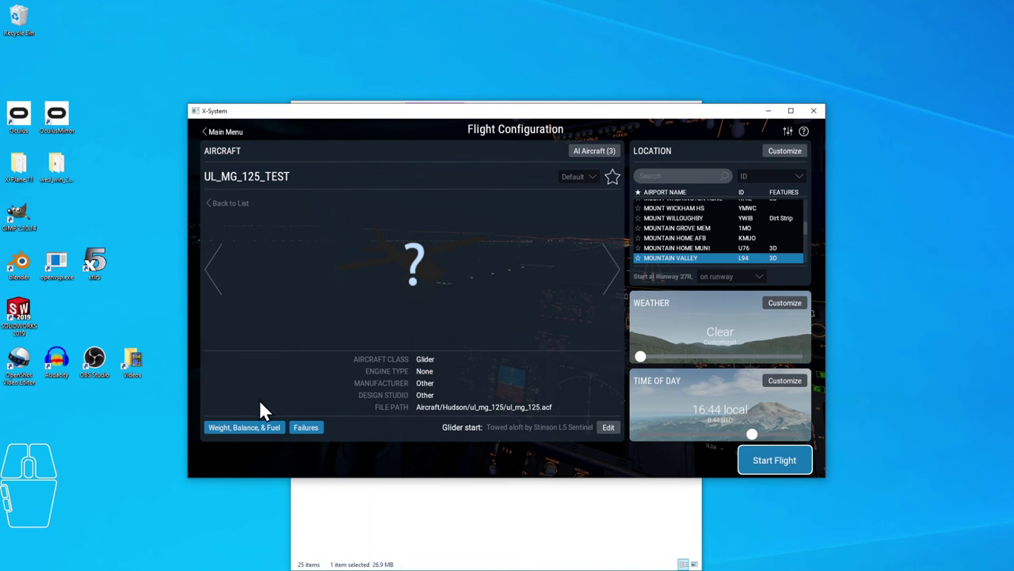
key("Return")
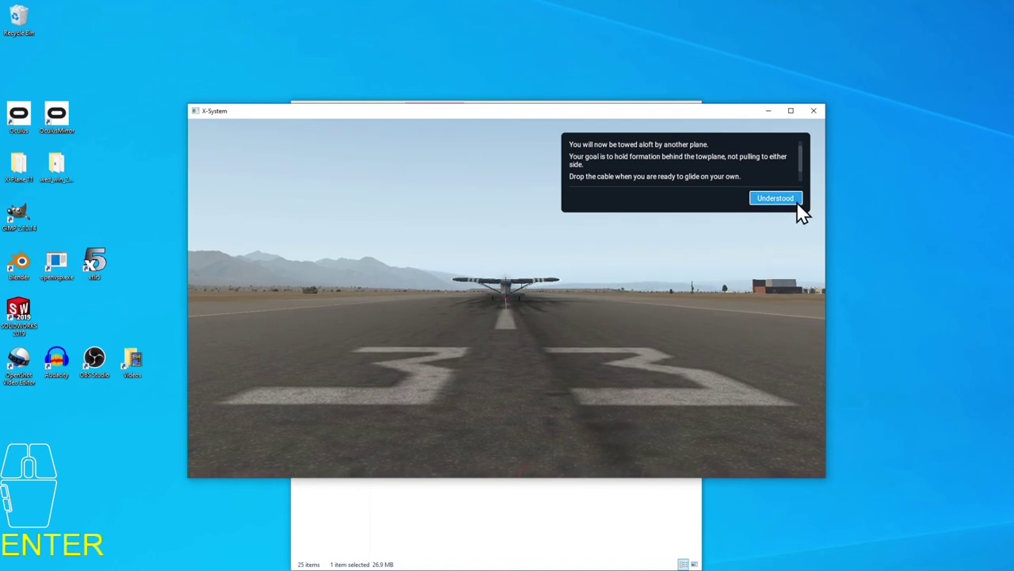
left_click(758, 197)
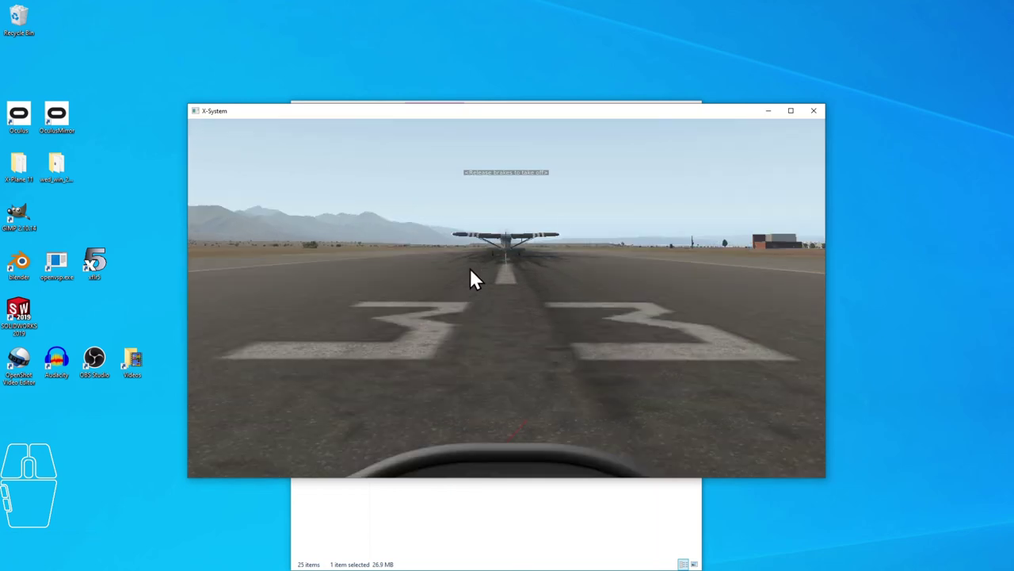
Regenerate the icons for the current aircraft.
mouse_move(239, 116)
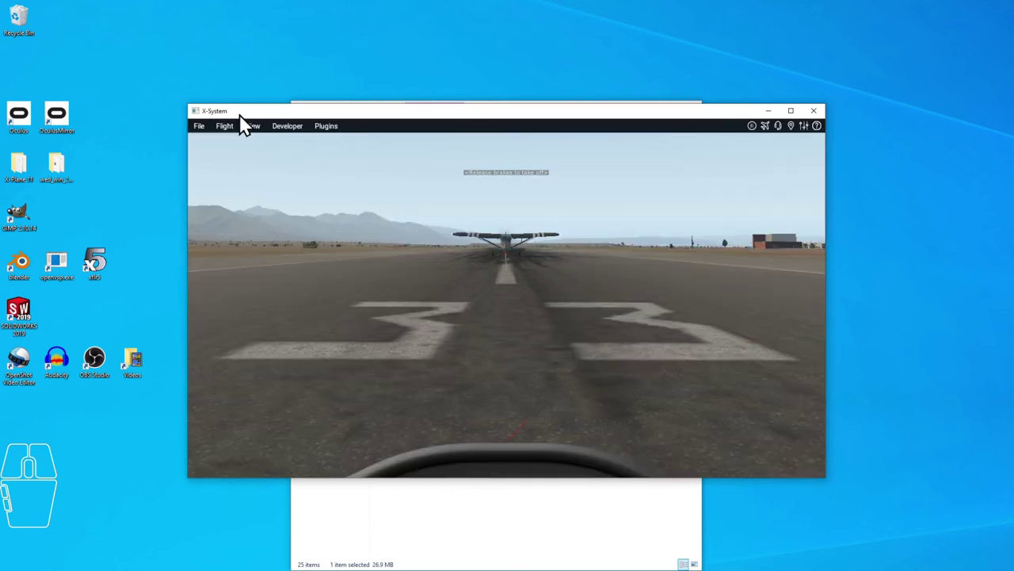
left_click(283, 125)
mouse_move(299, 139)
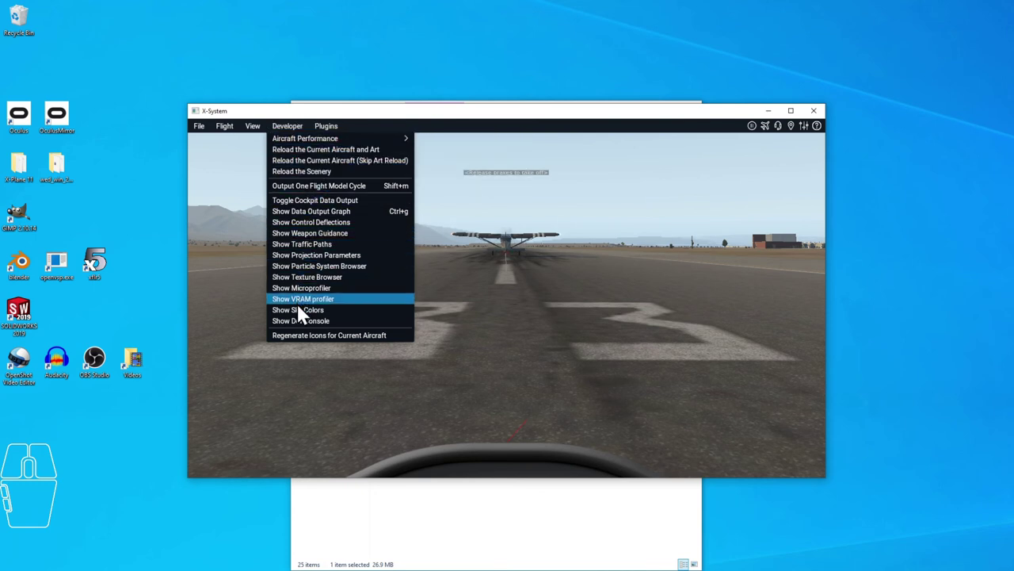
left_click(293, 337)
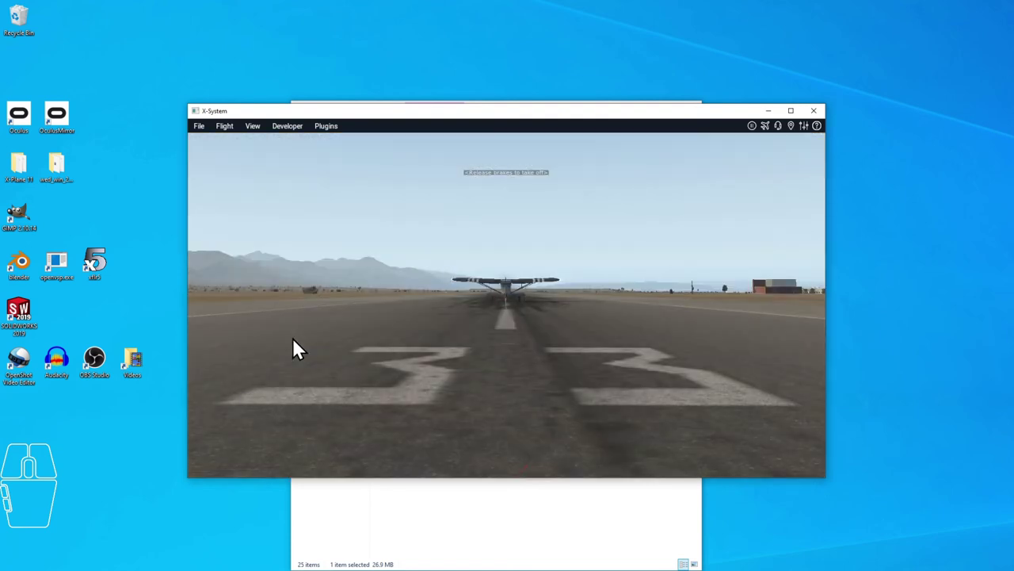
Examine the glider on the runway from outside, from several angles and close up around the canopy and pilot.
key("Left")
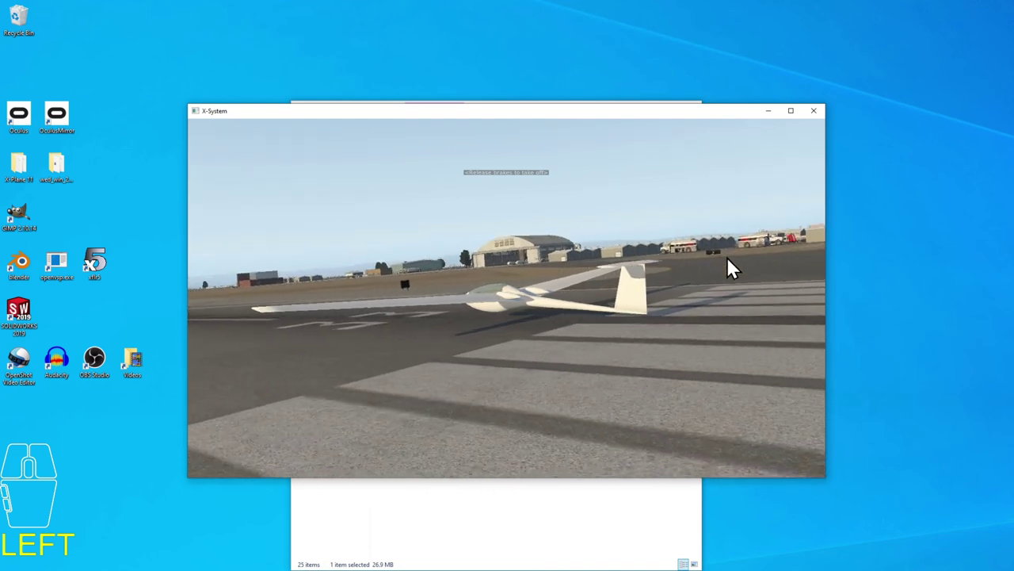
key("Down")
key("Up")
key("Left")
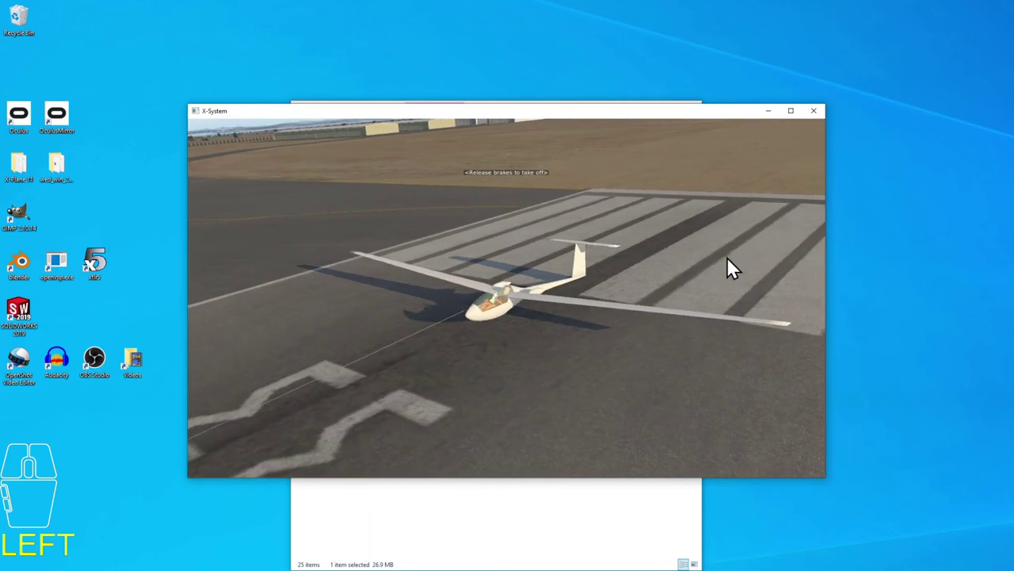
key("Up")
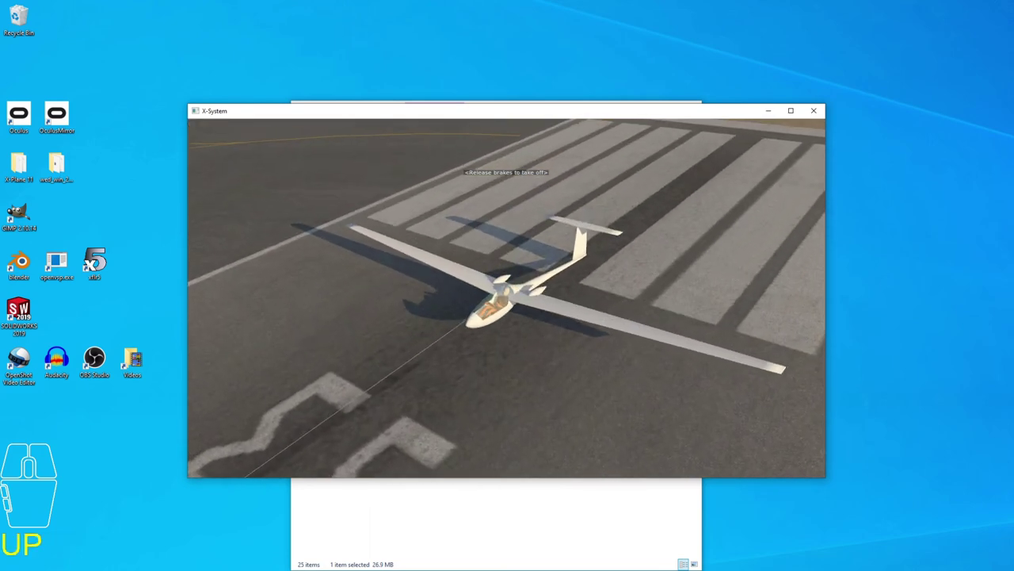
key("Down")
key("Right")
key("Left")
scroll(507, 297, "up", 3)
scroll(507, 297, "up", 3)
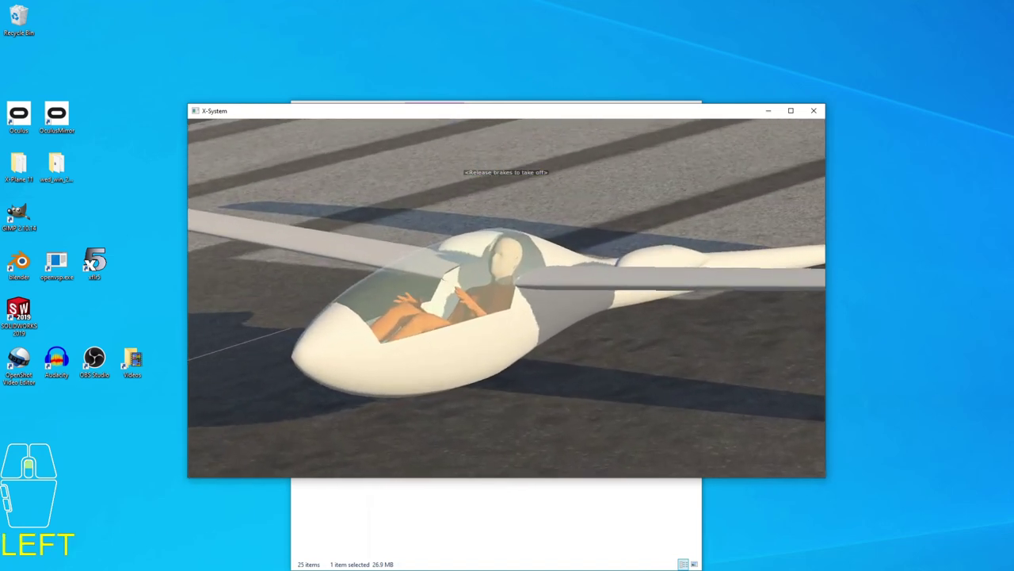
key("Right")
Enable VR hardware in the simulator's settings.
left_click(804, 126)
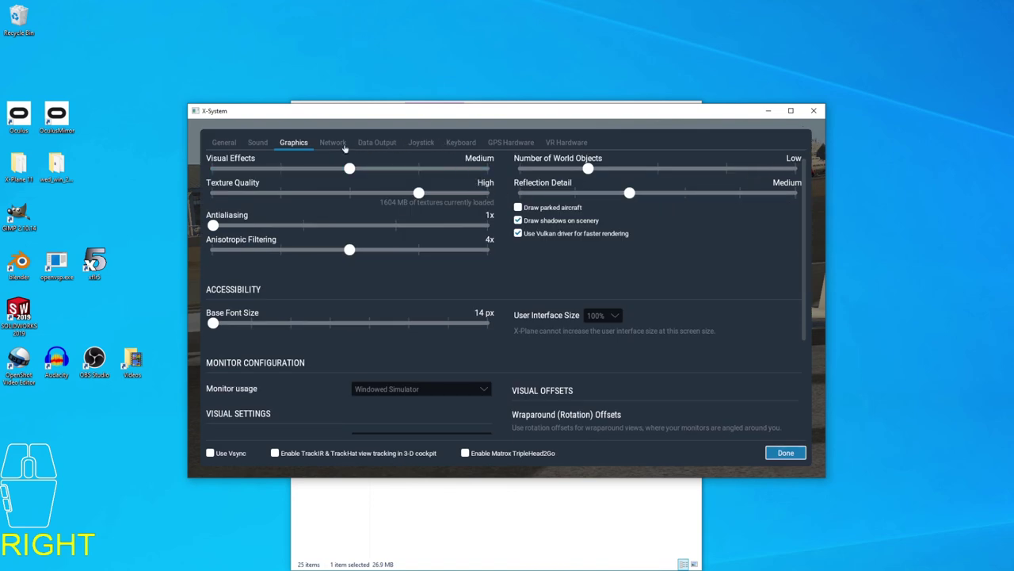
left_click(562, 145)
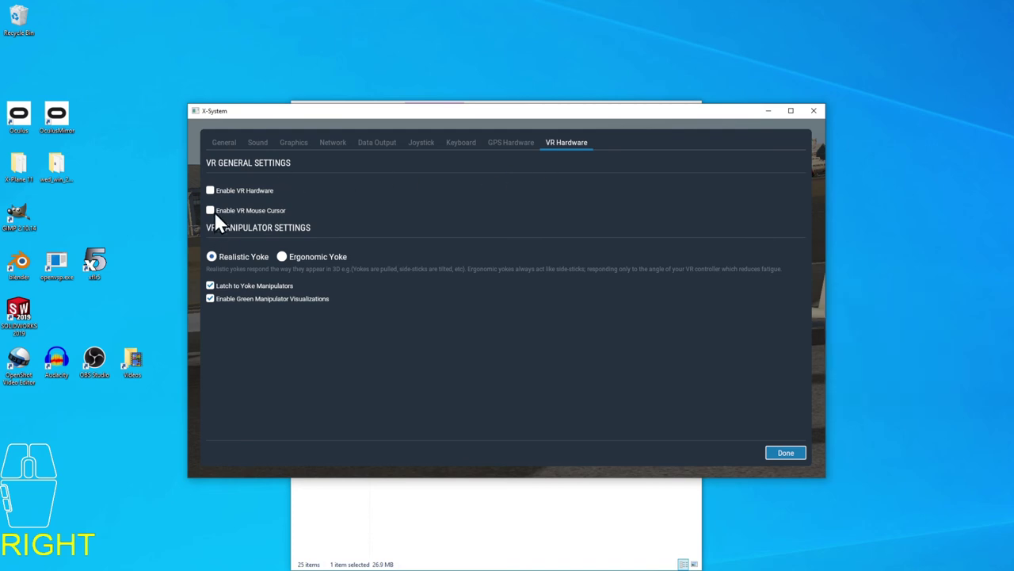
left_click(210, 190)
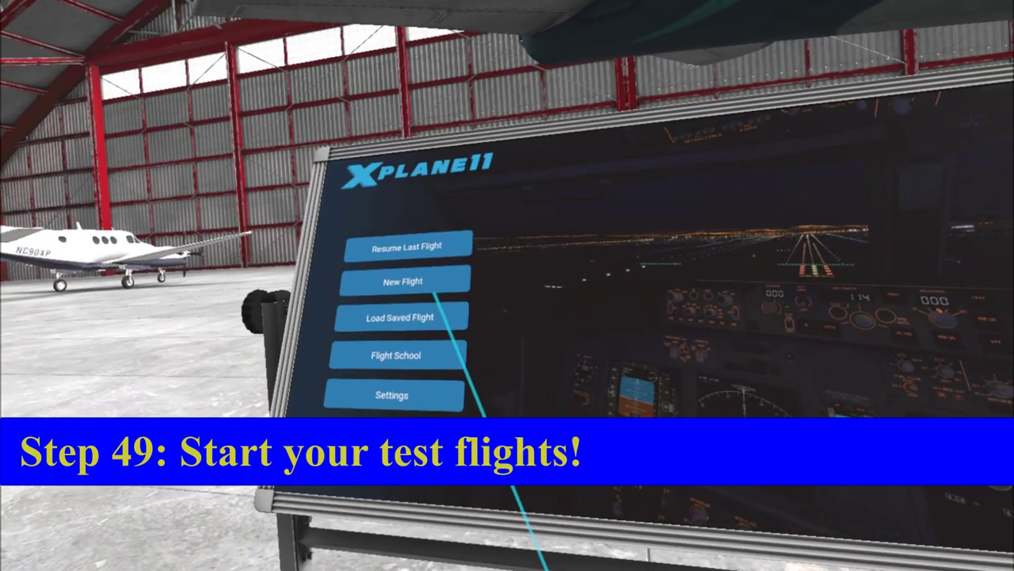
Set up a new VR flight with the ul_mg_125_test glider and set its payload weight to 194.8 lbs.
left_click(434, 291)
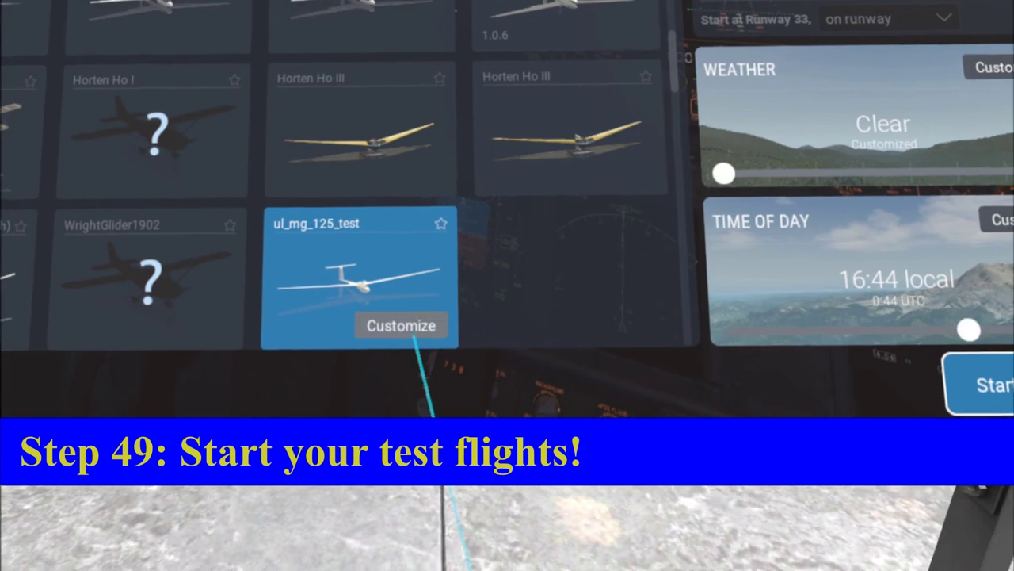
left_click(413, 339)
left_click(396, 491)
left_click_drag(344, 260, 276, 261)
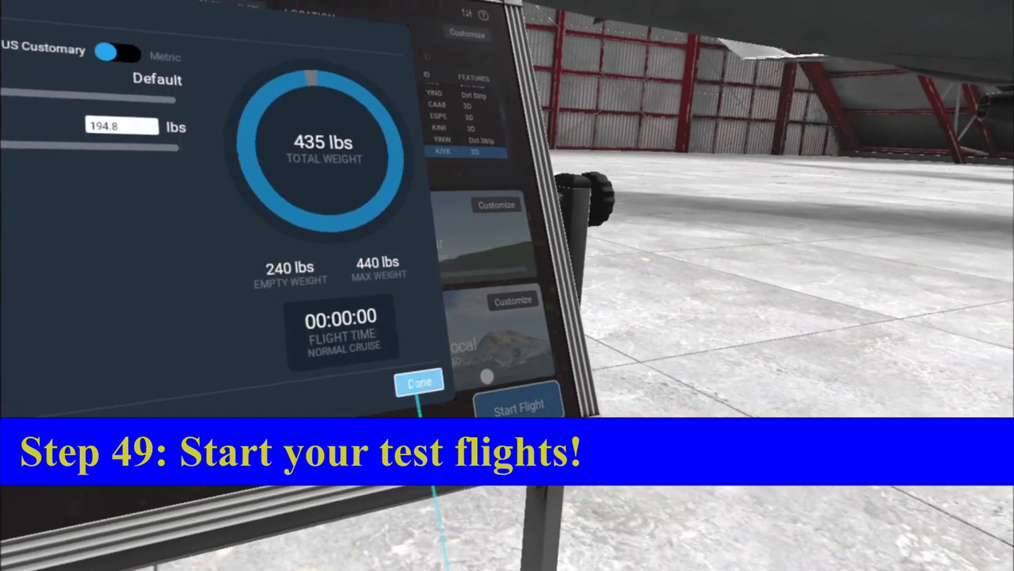
left_click(780, 538)
Choose the Uno Ultralight MK II as the tow plane, then start the flight and acknowledge the tow instructions.
left_click(548, 378)
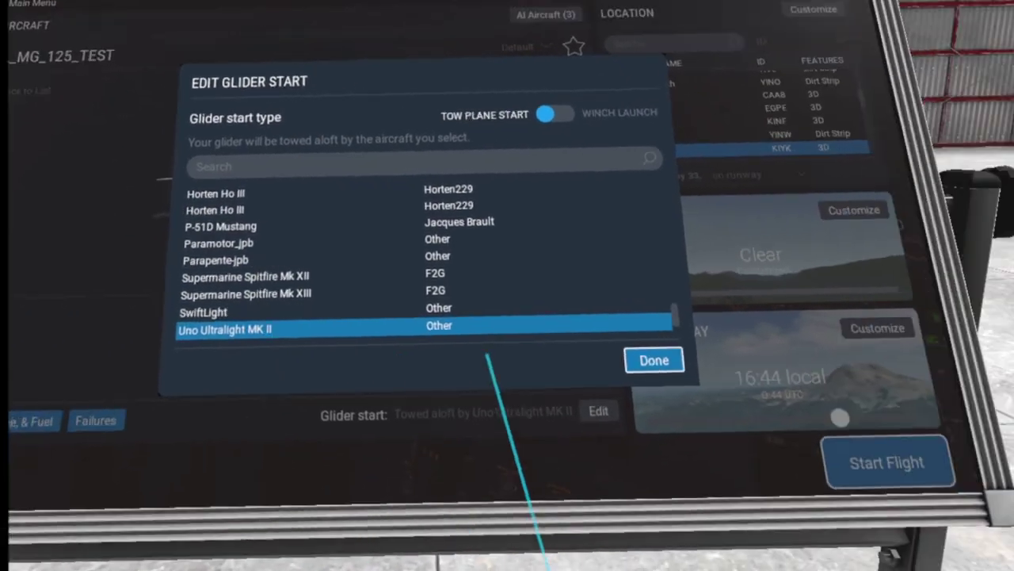
left_click(595, 359)
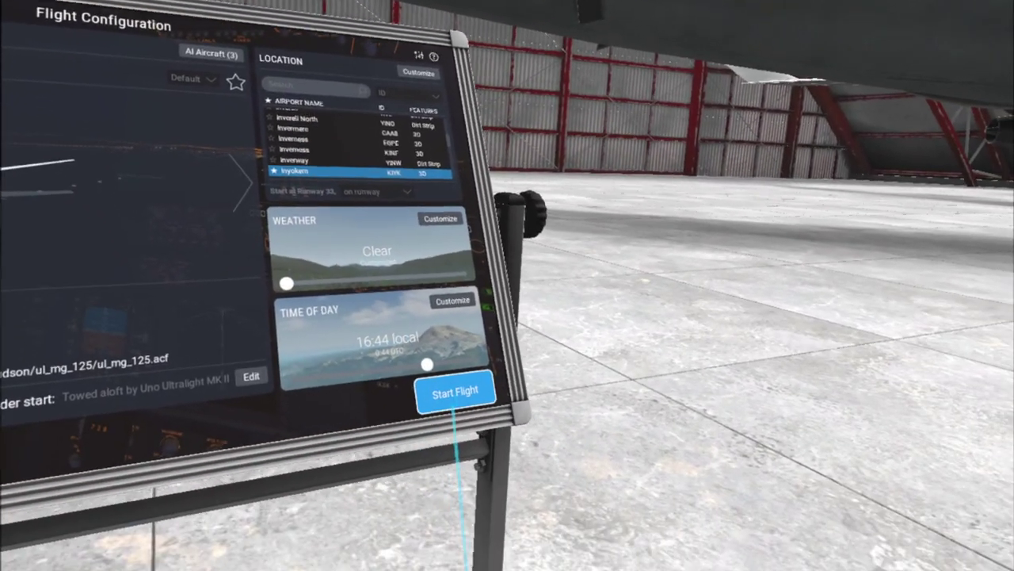
left_click(742, 440)
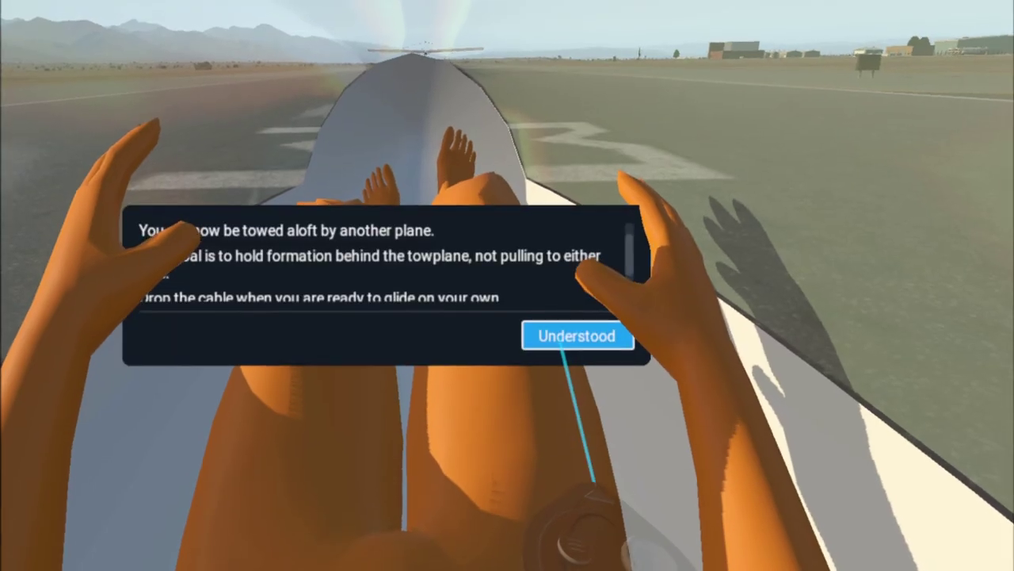
left_click(576, 336)
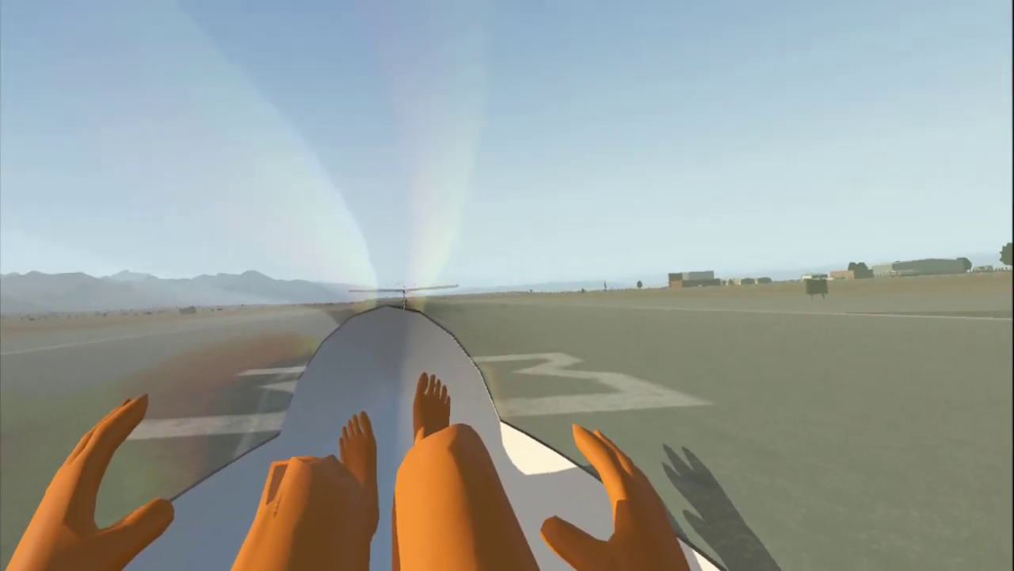